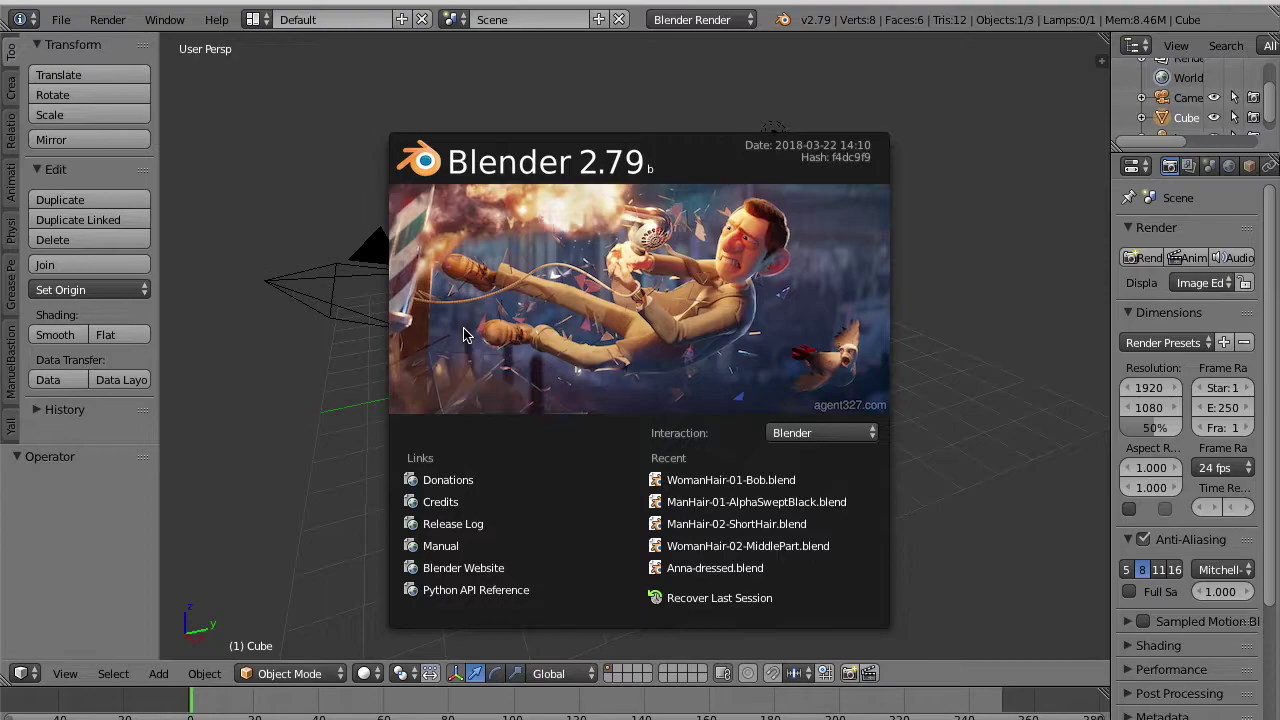
# Dismiss the Blender 2.79 splash screen to reveal the default cube scene.
pyautogui.click(259, 262)
# In User Preferences > Add-ons, search 'manu' and inspect the ManuelbastioniLAB add-on entry.
pyautogui.click(61, 19)
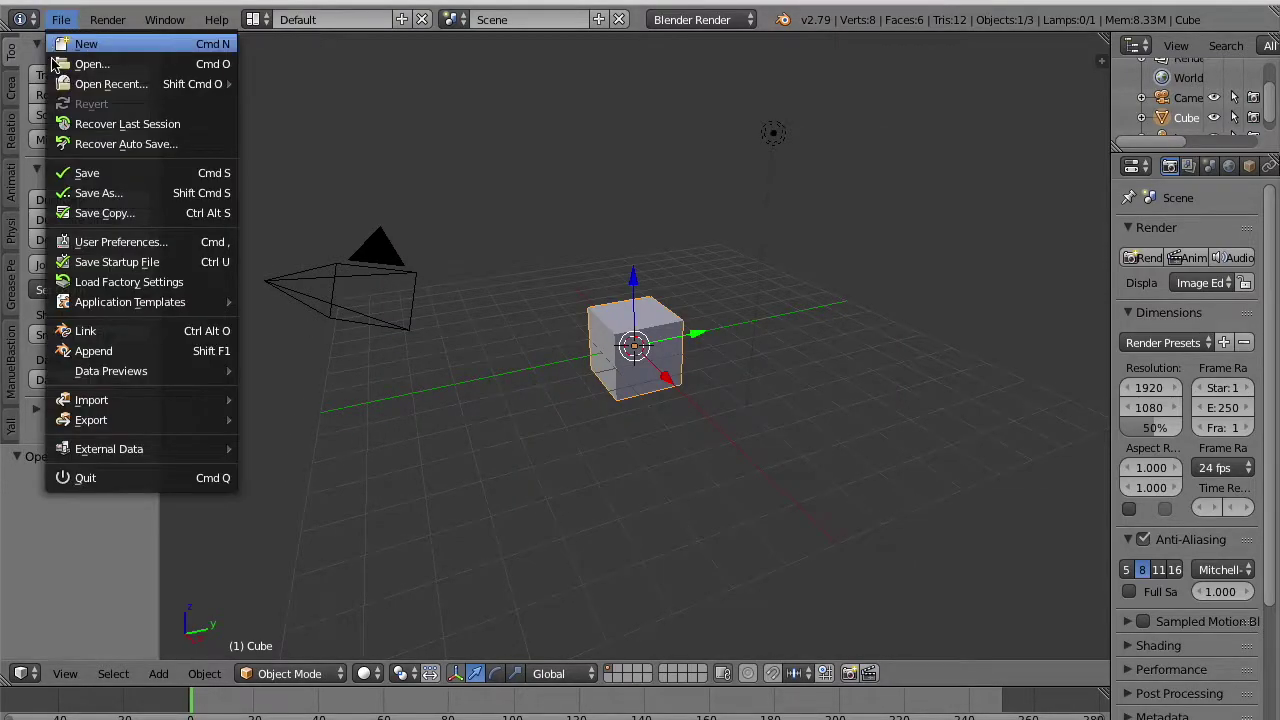
pyautogui.click(88, 242)
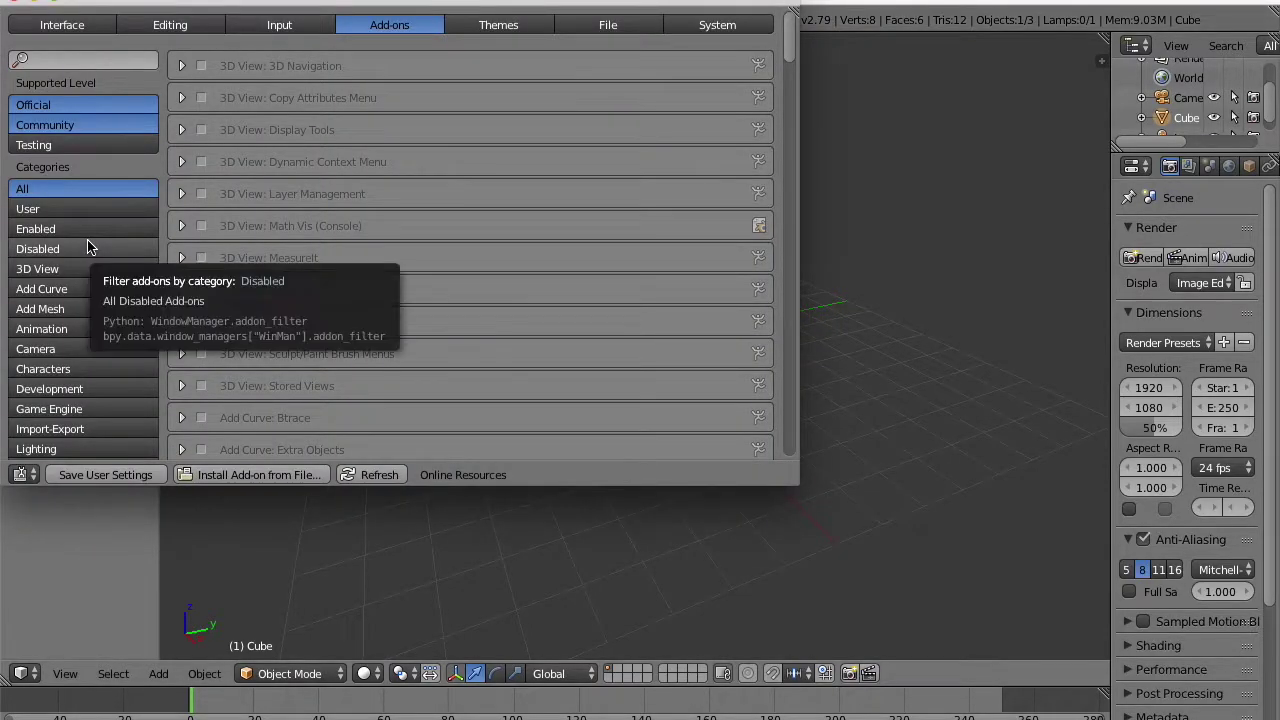
pyautogui.click(89, 58)
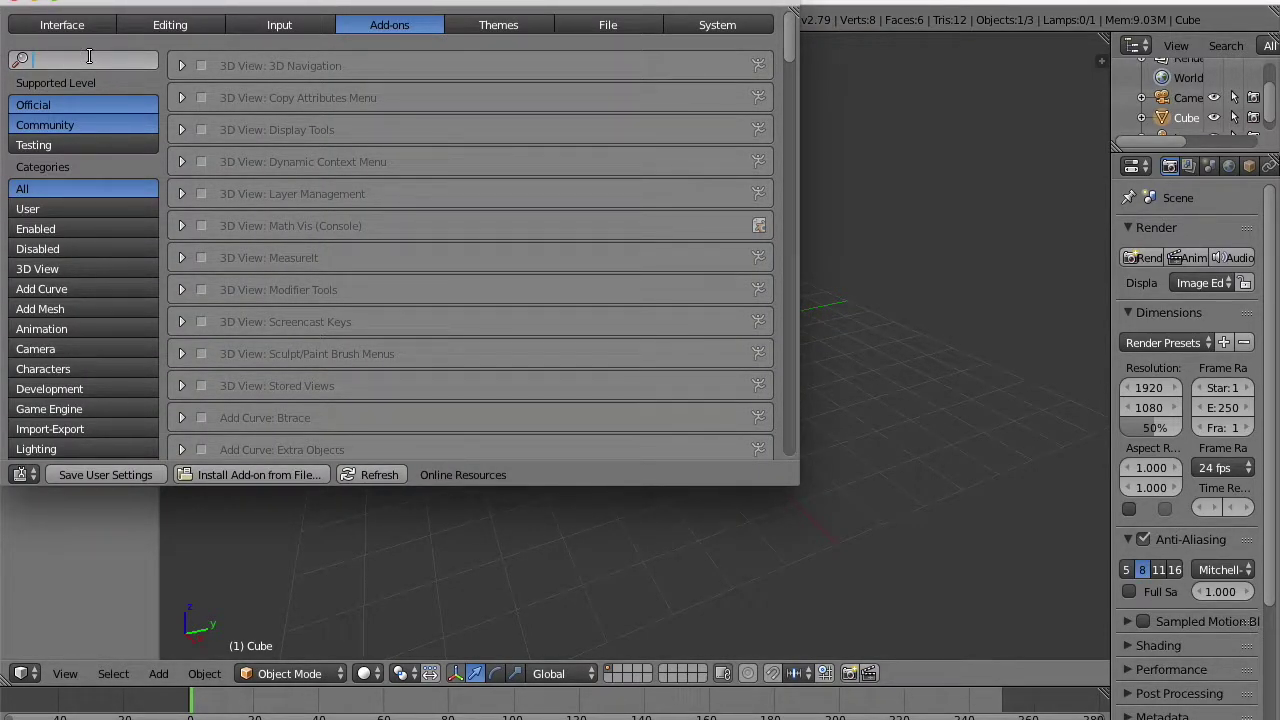
pyautogui.write('manue')
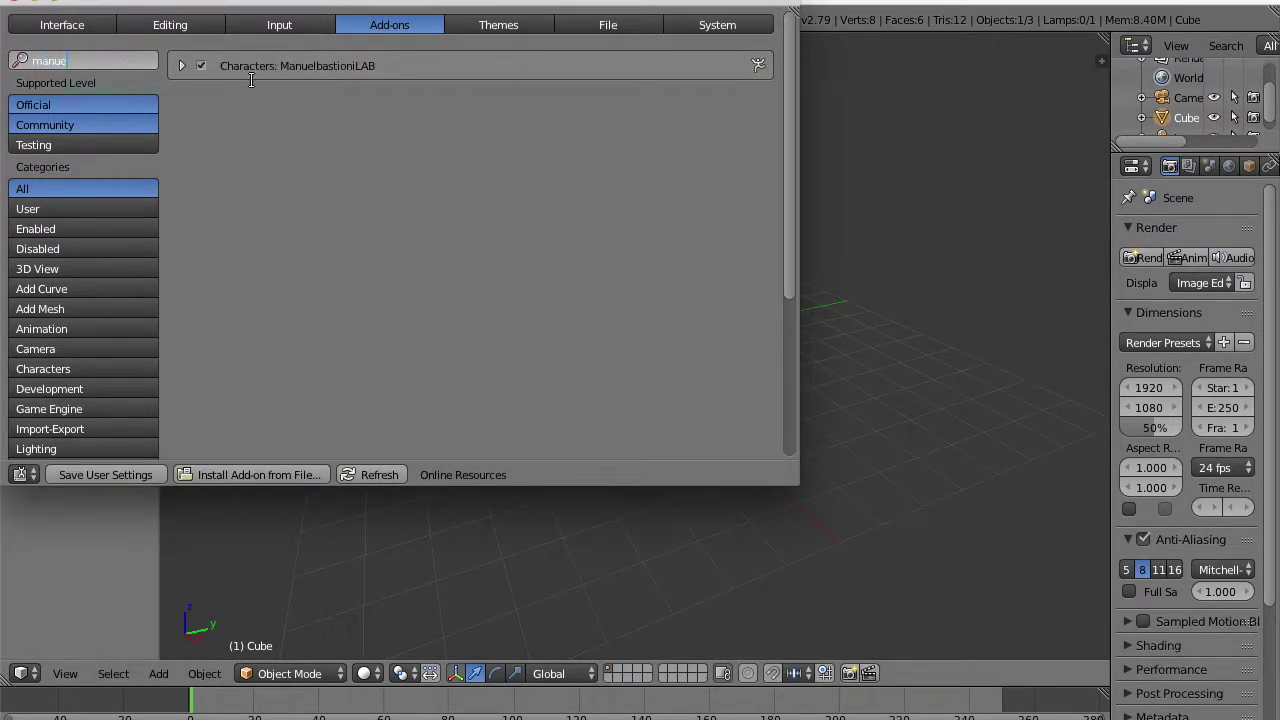
pyautogui.click(181, 65)
pyautogui.click(181, 65)
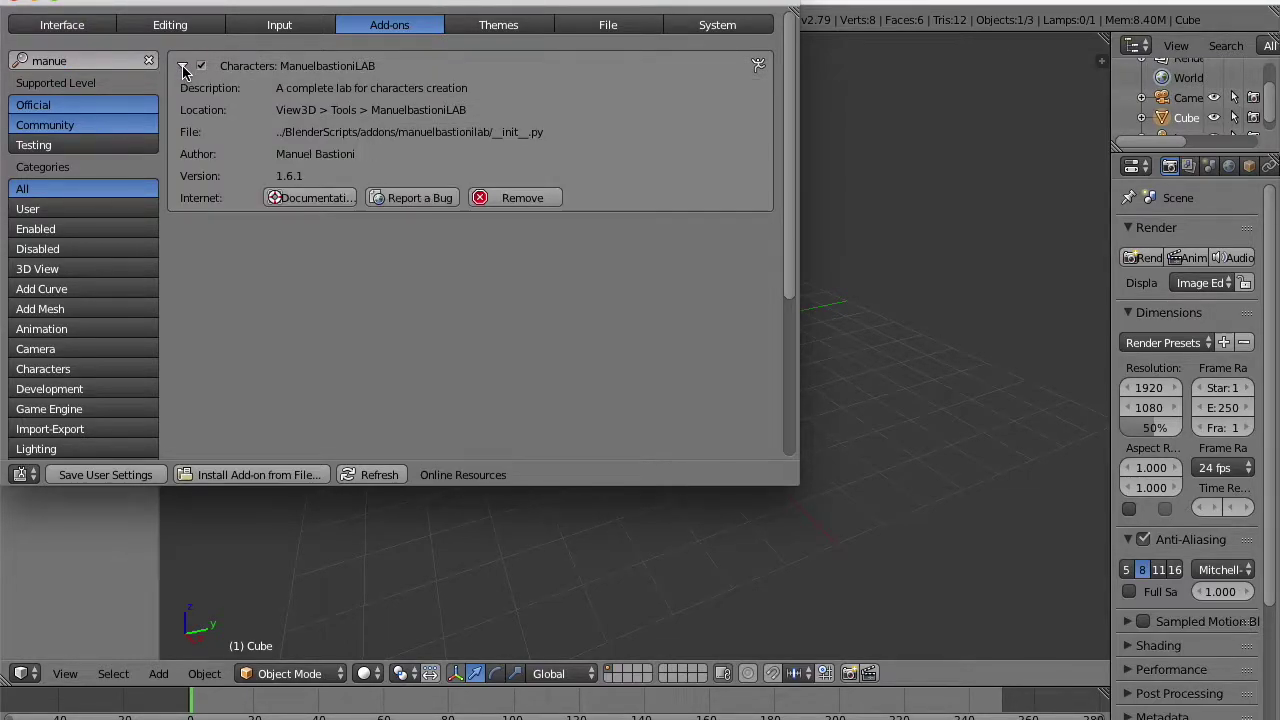
# Search 'yall' and check the YALLAH add-on details to confirm it is enabled.
pyautogui.click(99, 61)
pyautogui.write('yall')
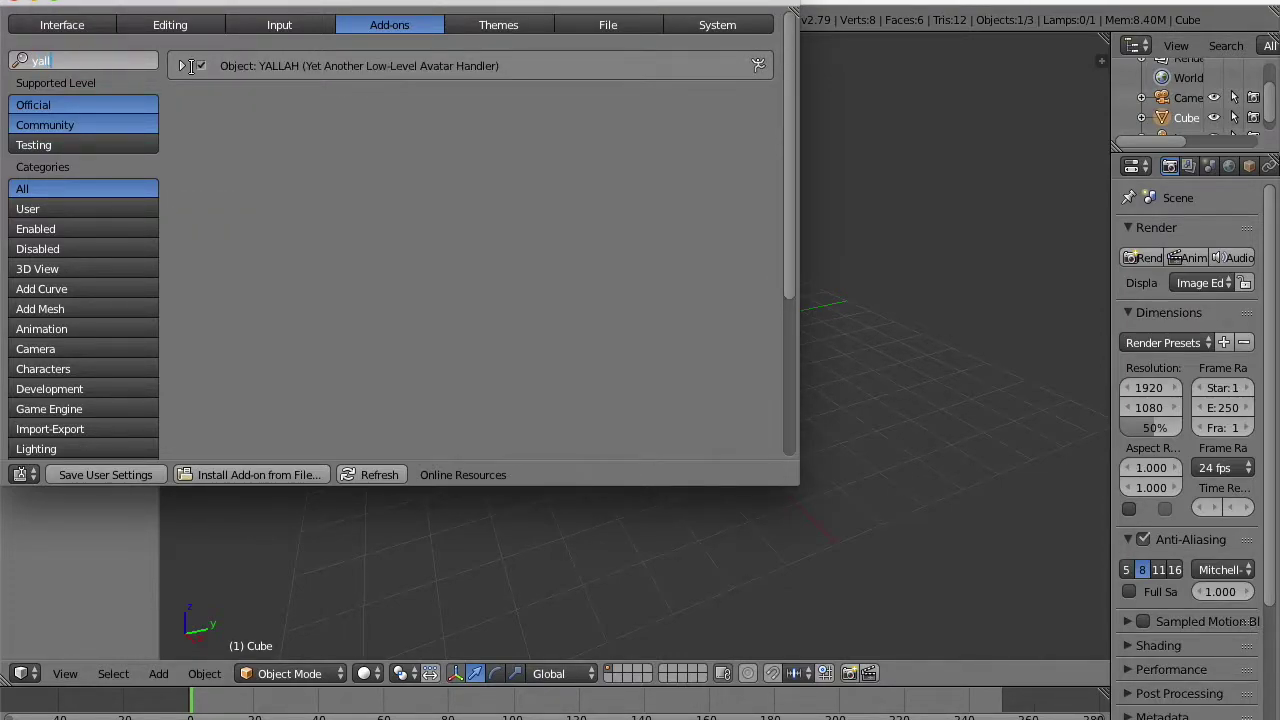
pyautogui.press('Return')
pyautogui.click(183, 66)
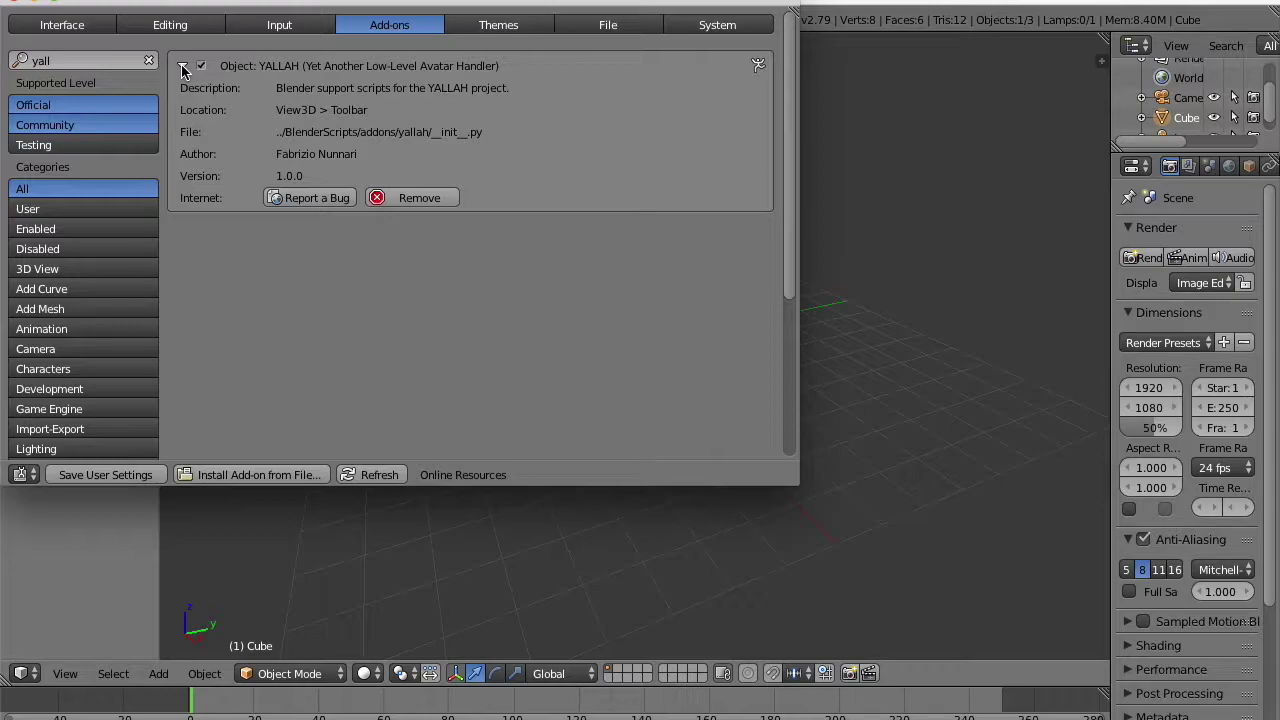
pyautogui.click(183, 66)
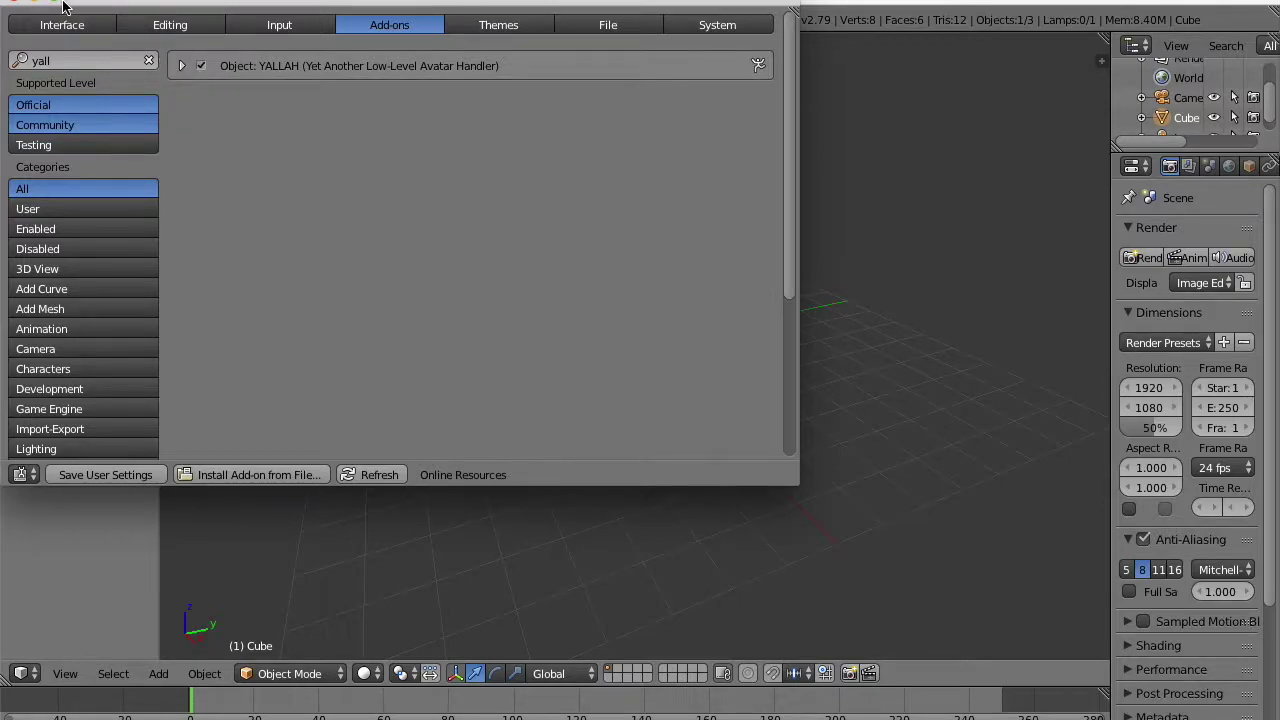
# Initialize a ManuelbastioniLAB female character with Use Cycles materials turned off.
pyautogui.click(17, 5)
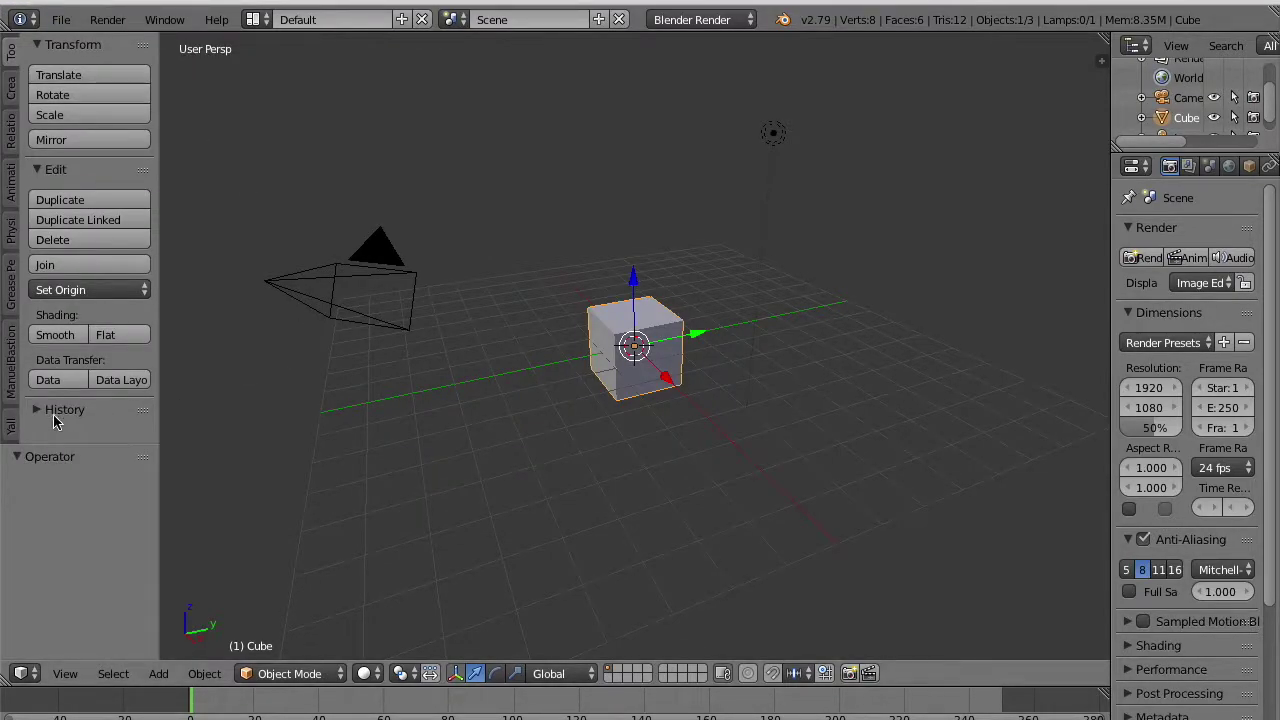
pyautogui.click(10, 377)
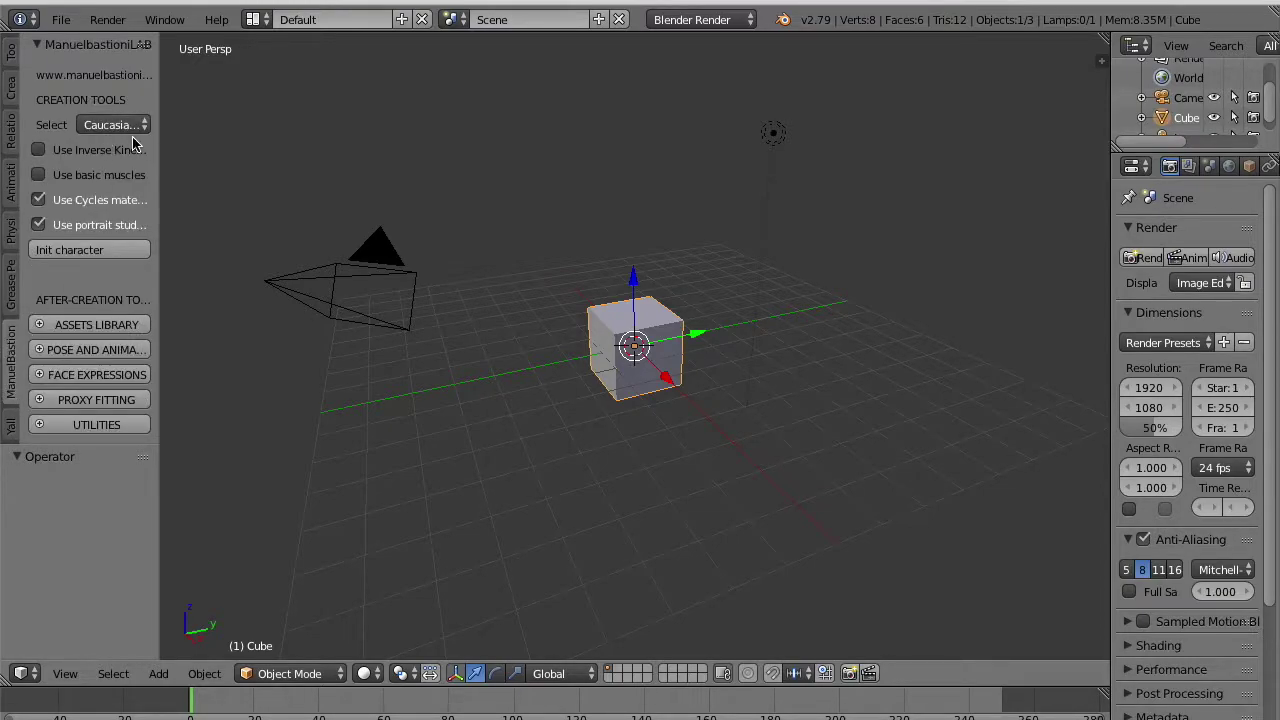
pyautogui.moveTo(160, 164); pyautogui.dragTo(235, 166)
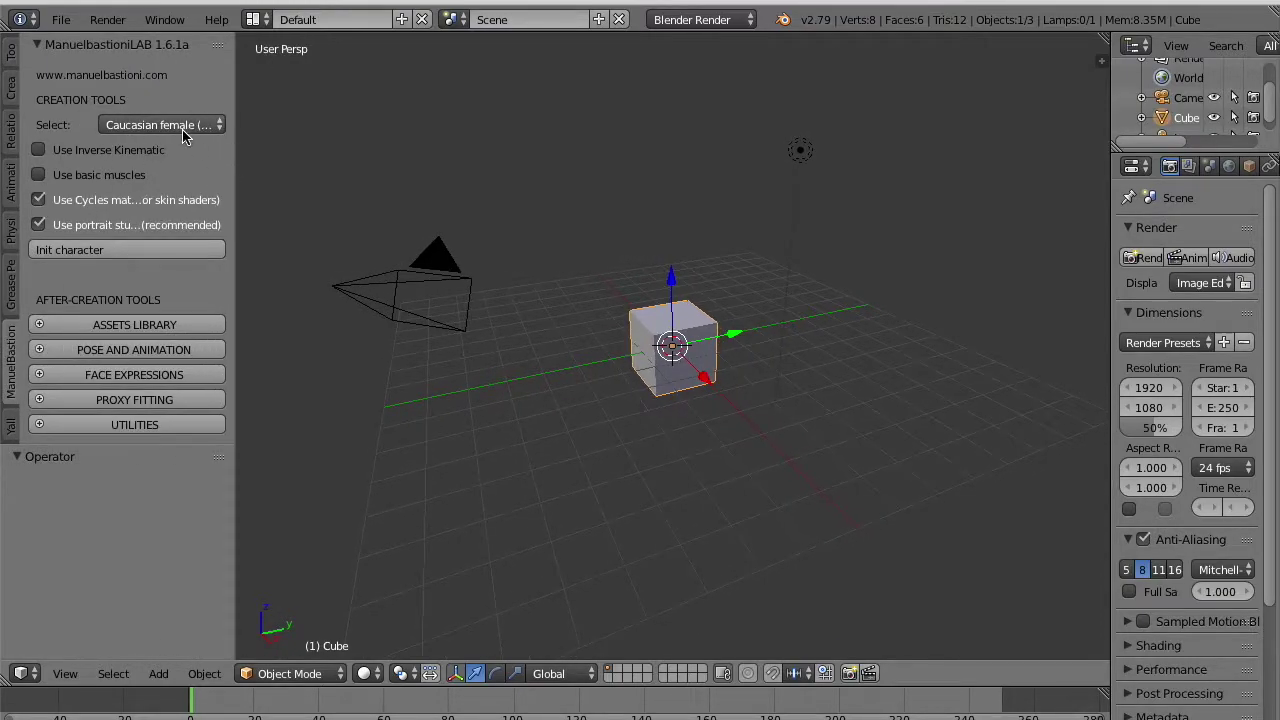
pyautogui.click(45, 200)
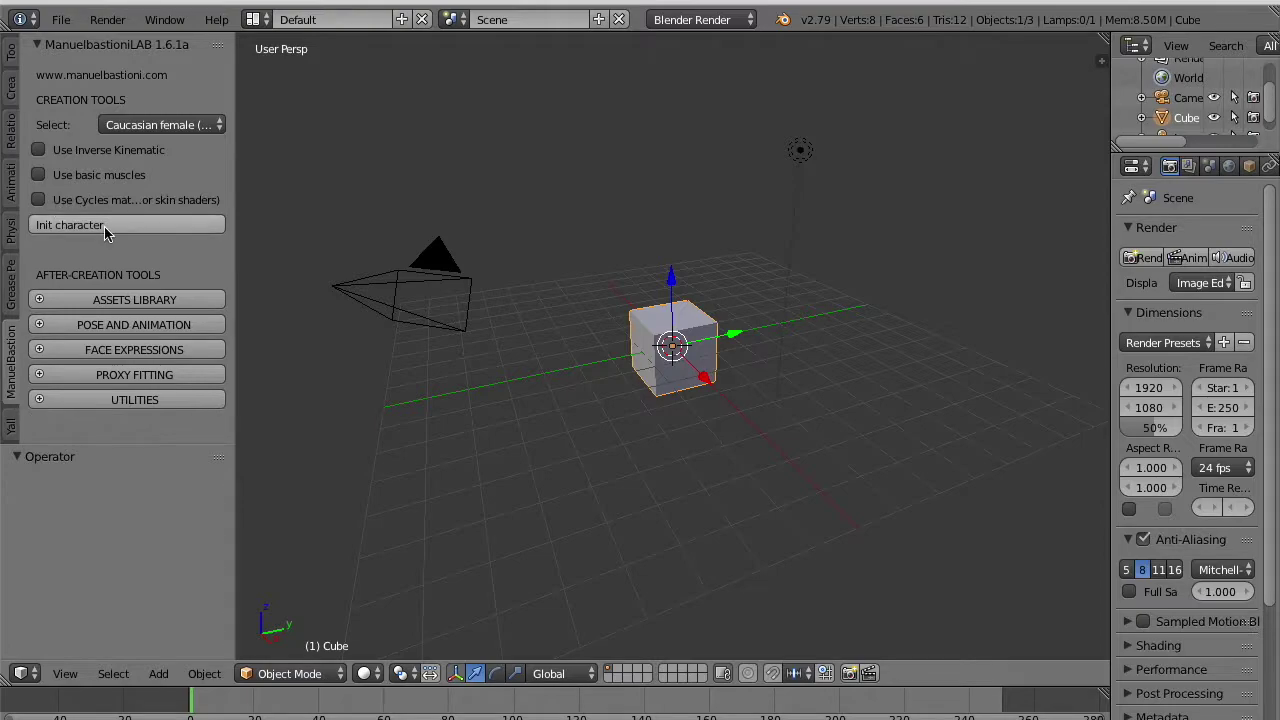
pyautogui.click(104, 226)
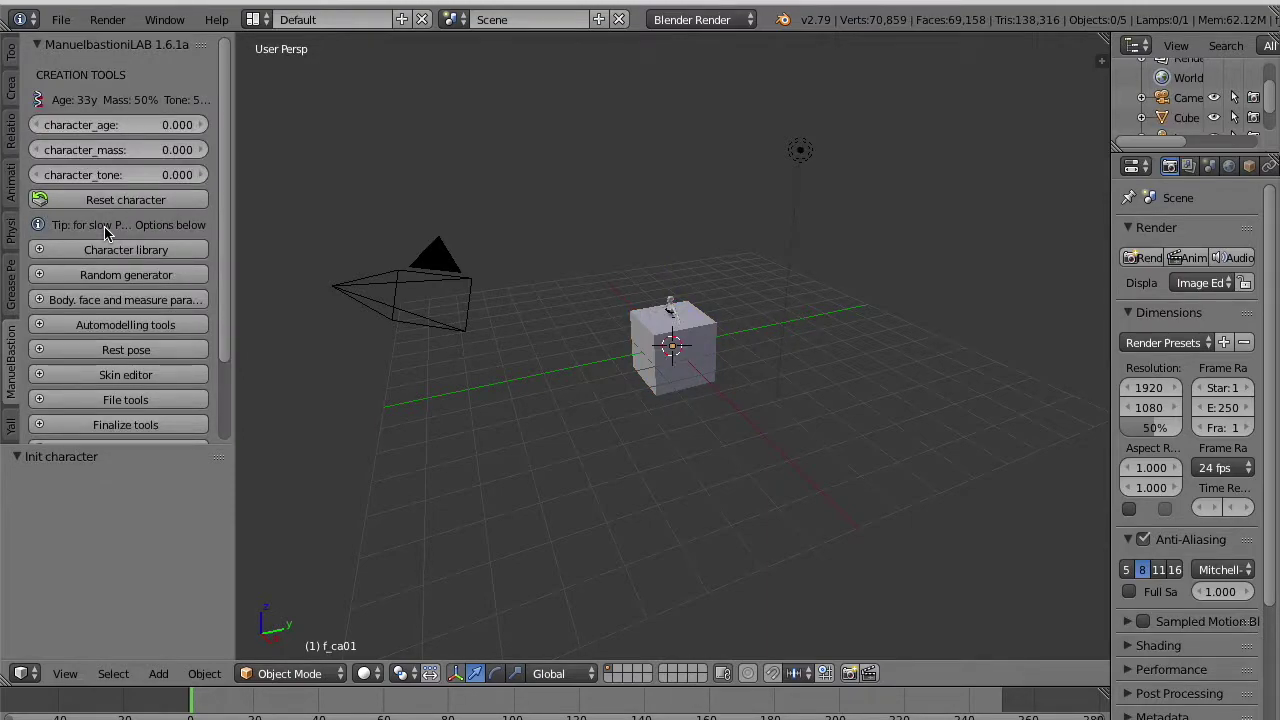
# Delete the default cube and turn the view to face the character.
pyautogui.scroll(5, 673, 370)
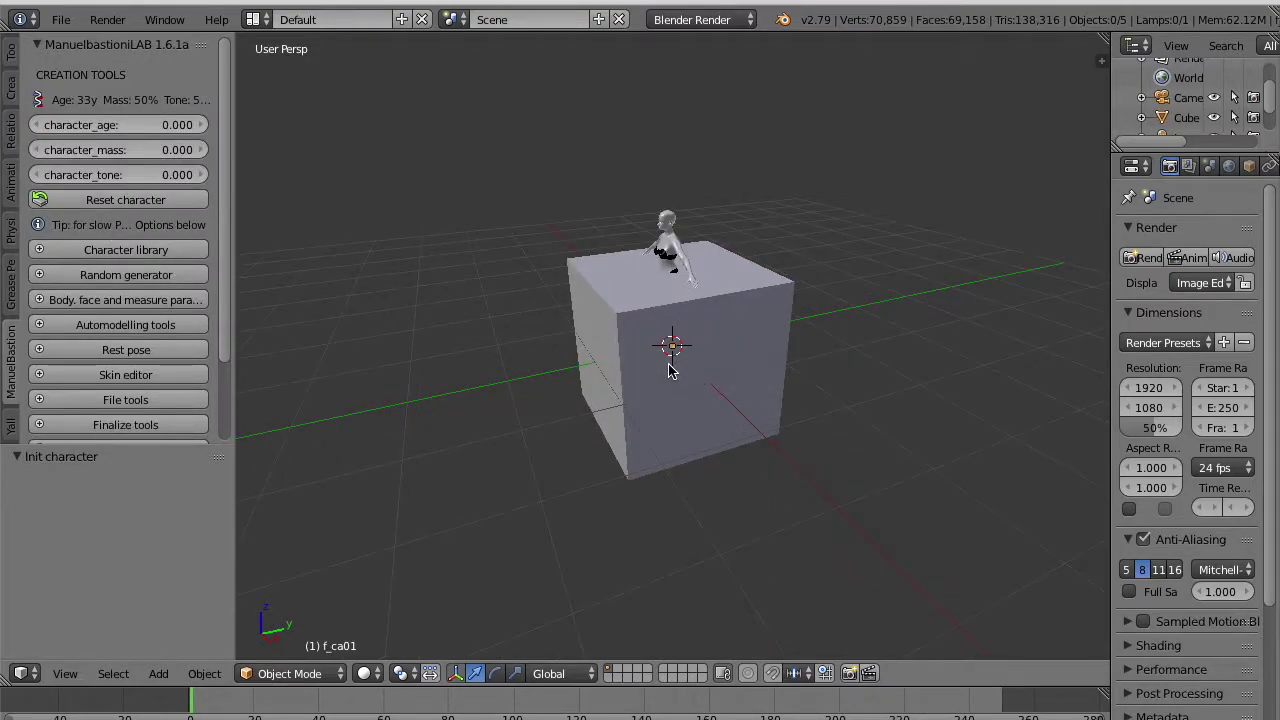
pyautogui.moveTo(716, 302); pyautogui.dragTo(655, 345, button='middle')
pyautogui.rightClick(655, 345)
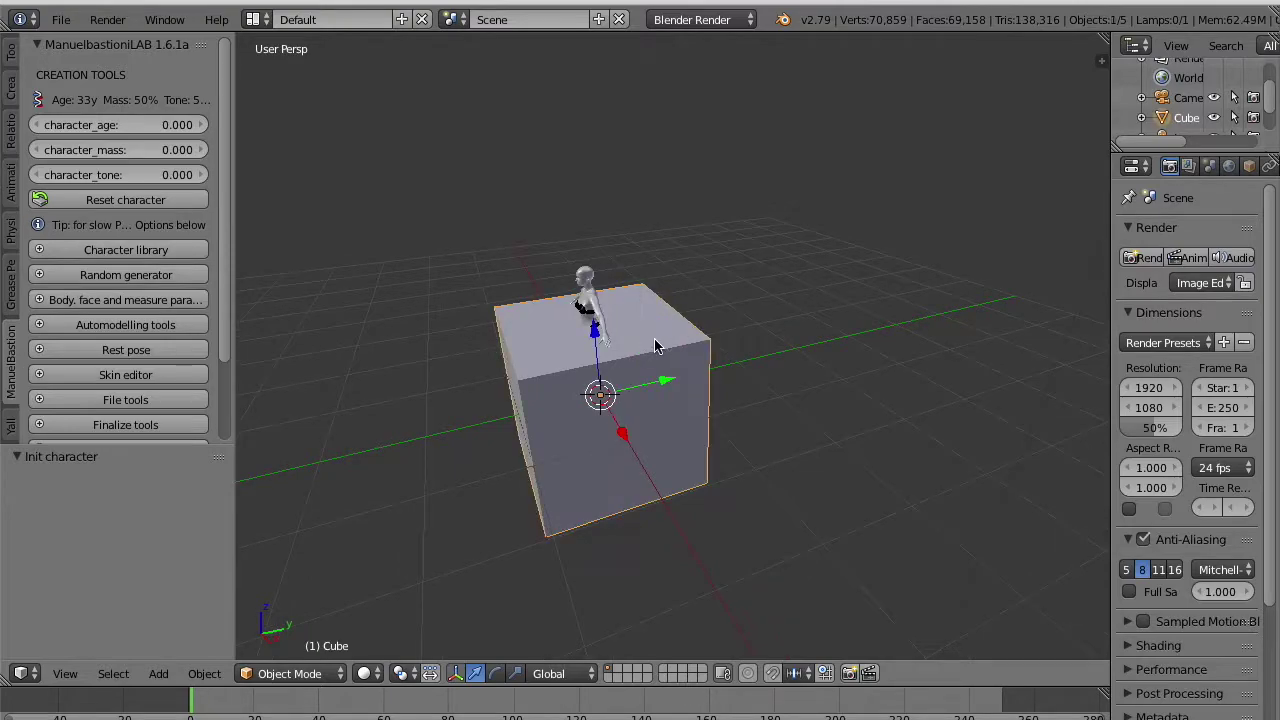
pyautogui.press('x')
pyautogui.click(655, 345)
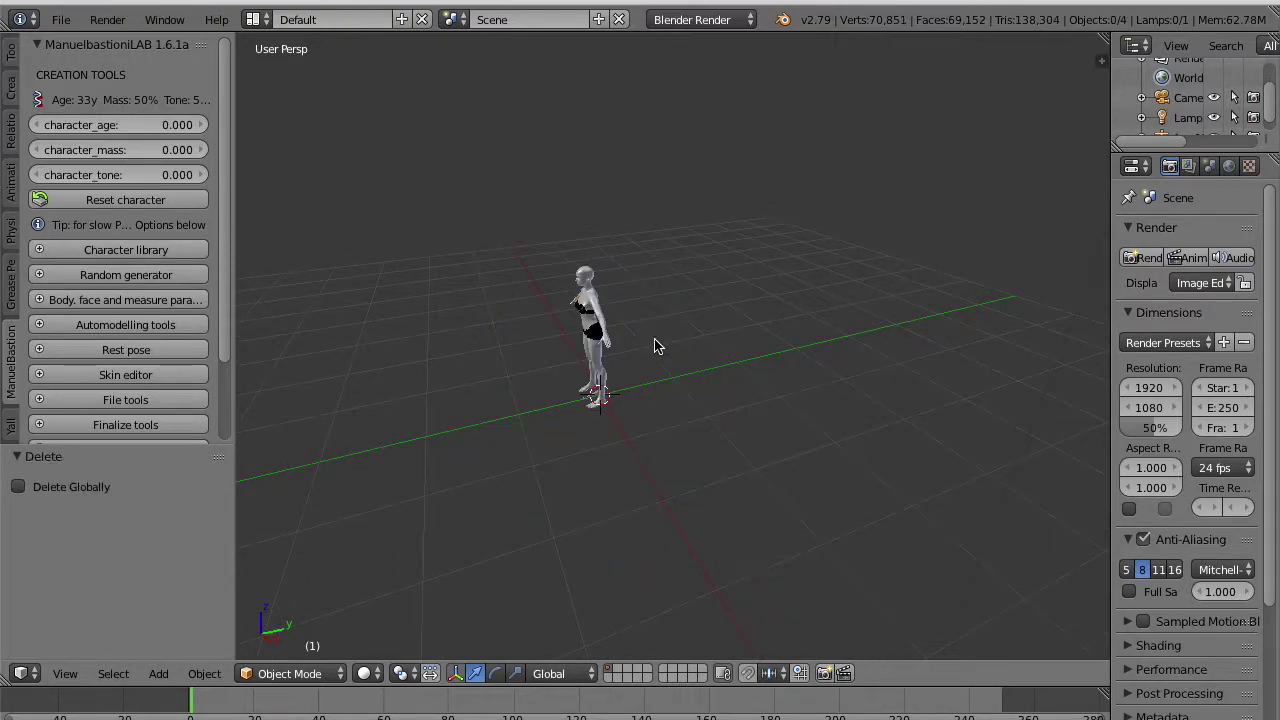
pyautogui.moveTo(655, 345)
pyautogui.mouseDown(button='middle')
pyautogui.moveTo(563, 330)
pyautogui.moveTo(655, 332)
pyautogui.mouseUp(button='middle')
pyautogui.scroll(5, 670, 325)
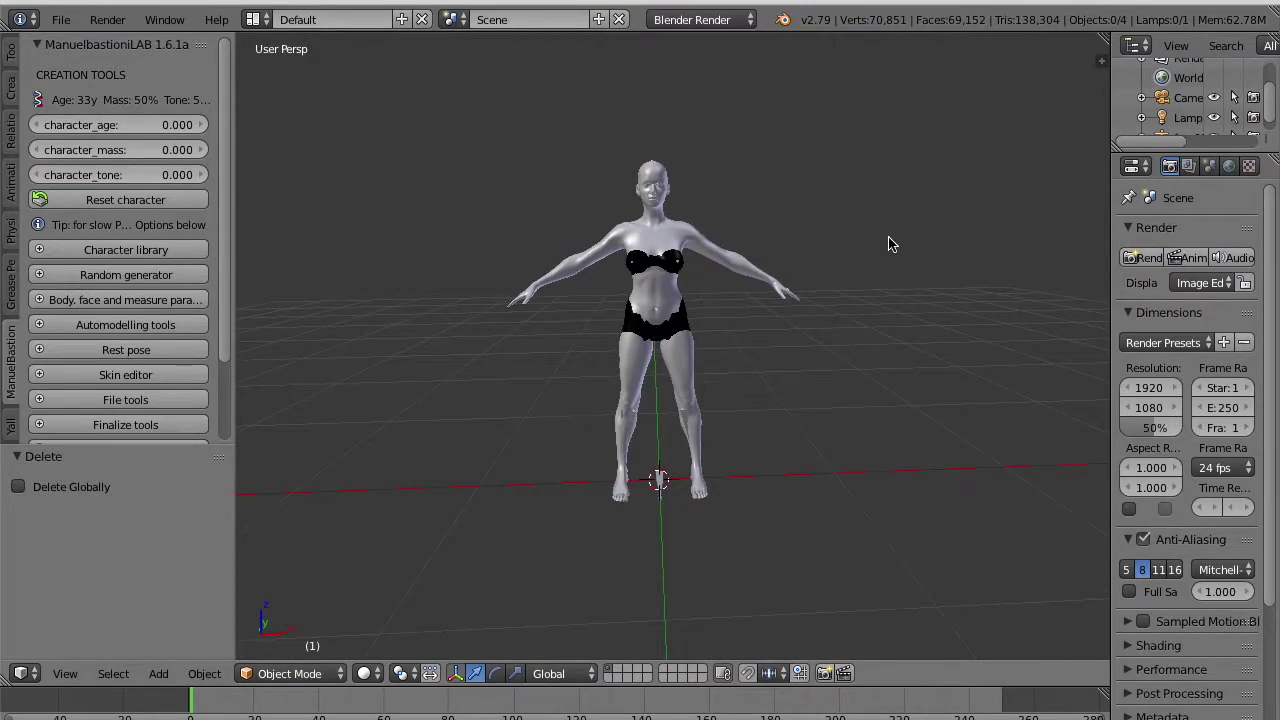
# Enlarge the outliner to inspect f_ca01_skeleton and expand the body, face and measure parameters.
pyautogui.moveTo(1195, 152); pyautogui.dragTo(1195, 240)
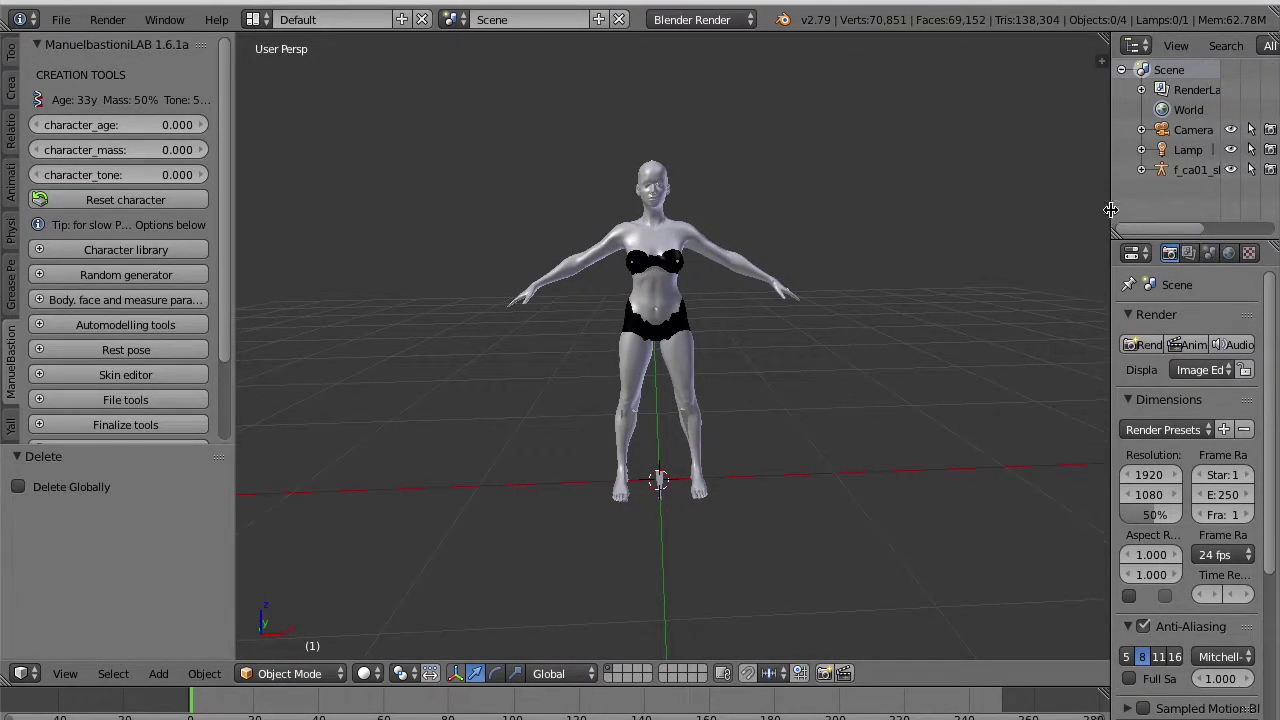
pyautogui.moveTo(1110, 208); pyautogui.dragTo(1016, 200)
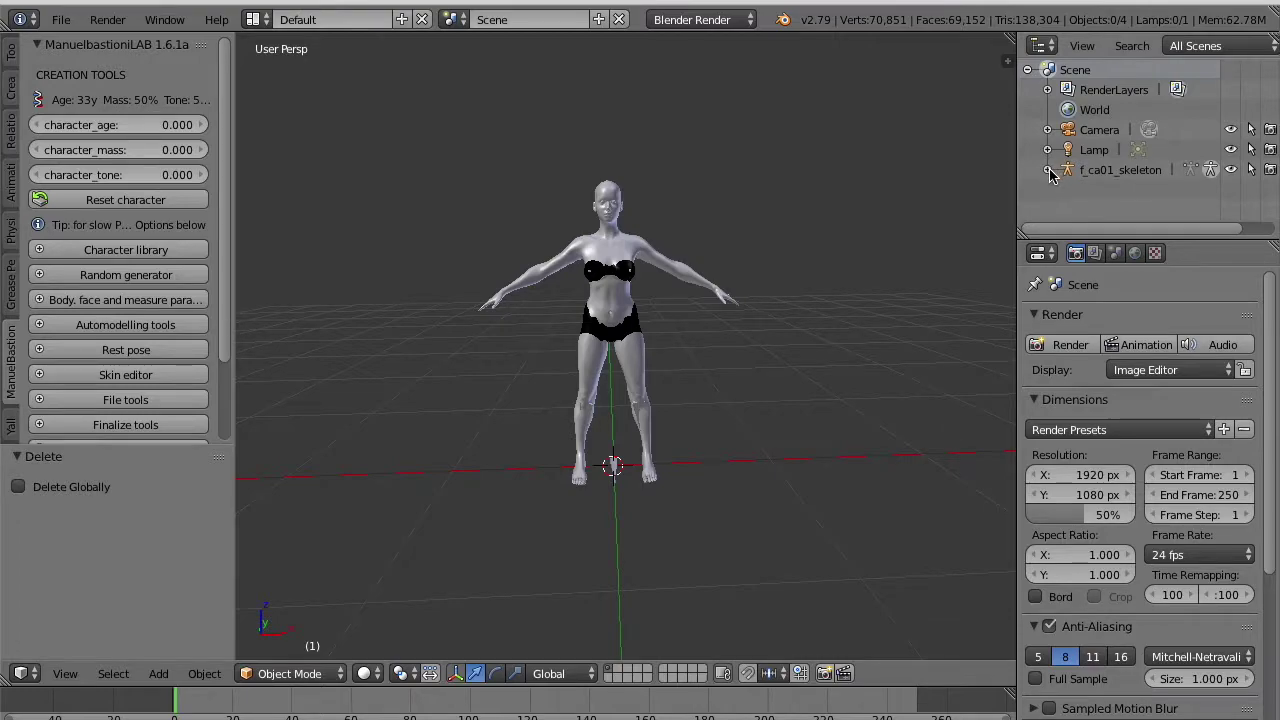
pyautogui.click(1047, 170)
pyautogui.scroll(-1, 1143, 180)
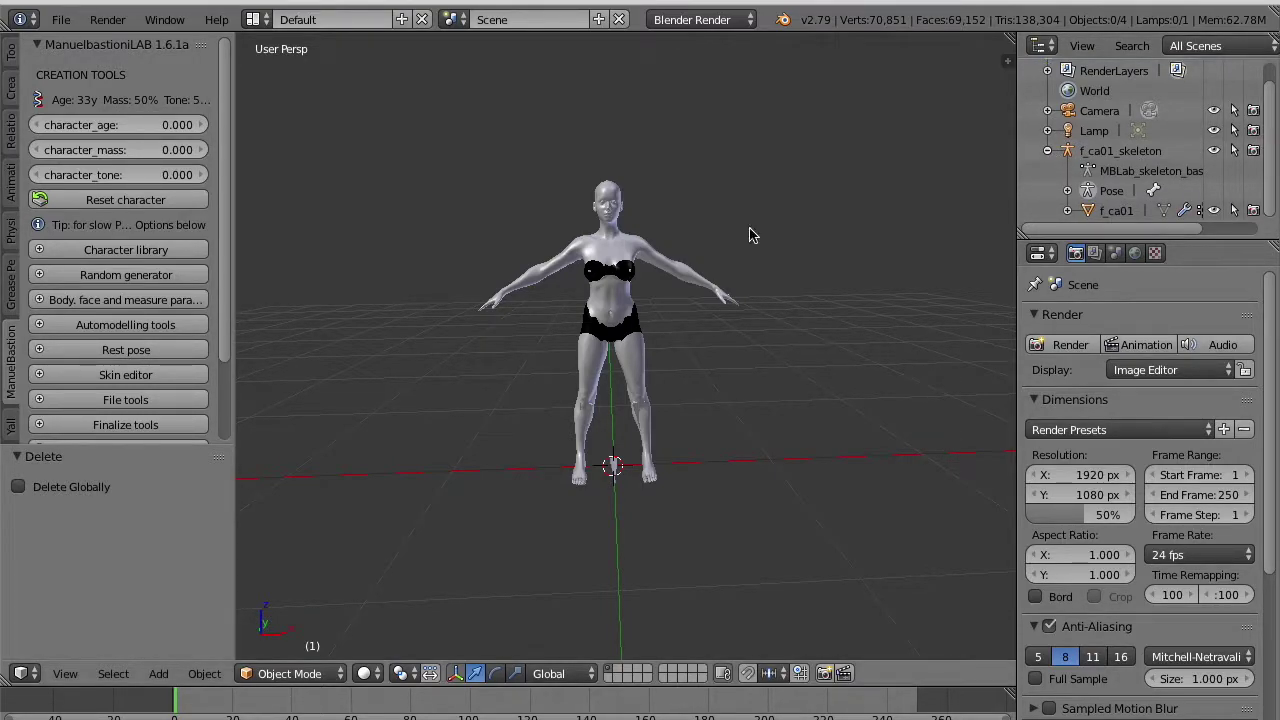
pyautogui.moveTo(228, 300); pyautogui.dragTo(225, 362)
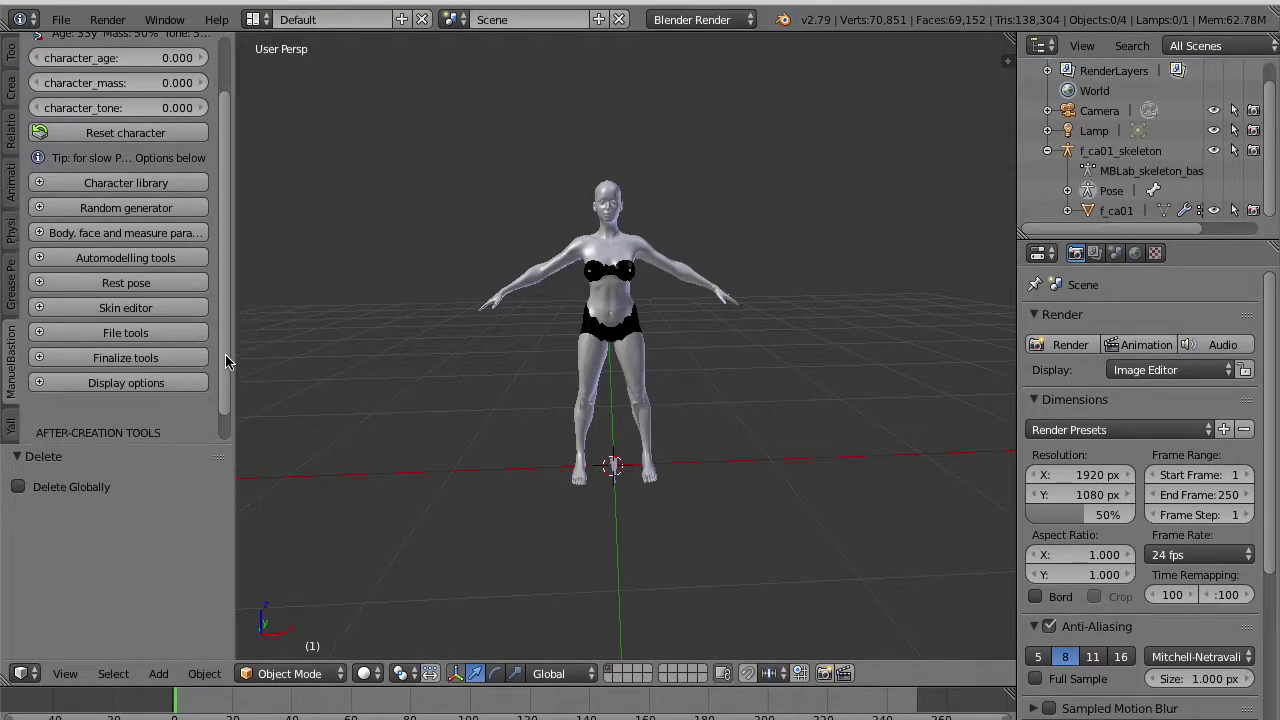
pyautogui.click(140, 232)
# Switch morphing to Arms and slightly increase ForearmLength.
pyautogui.moveTo(223, 226); pyautogui.dragTo(229, 286)
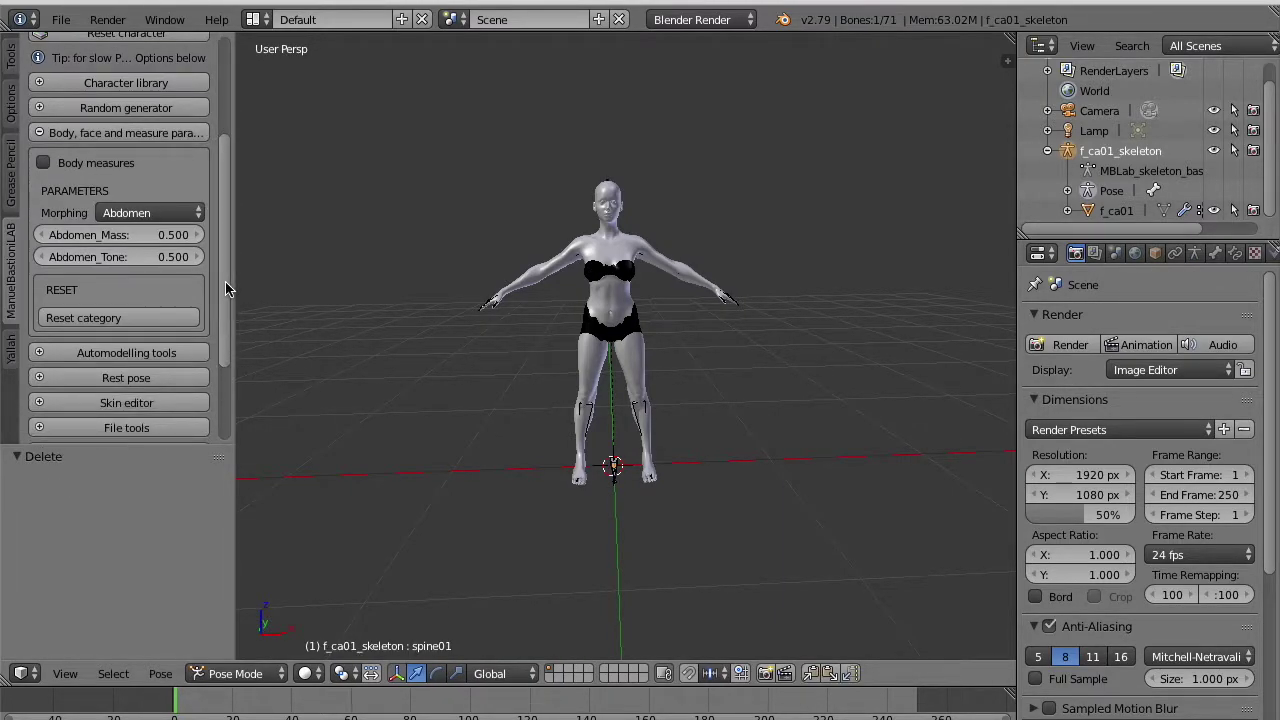
pyautogui.click(137, 214)
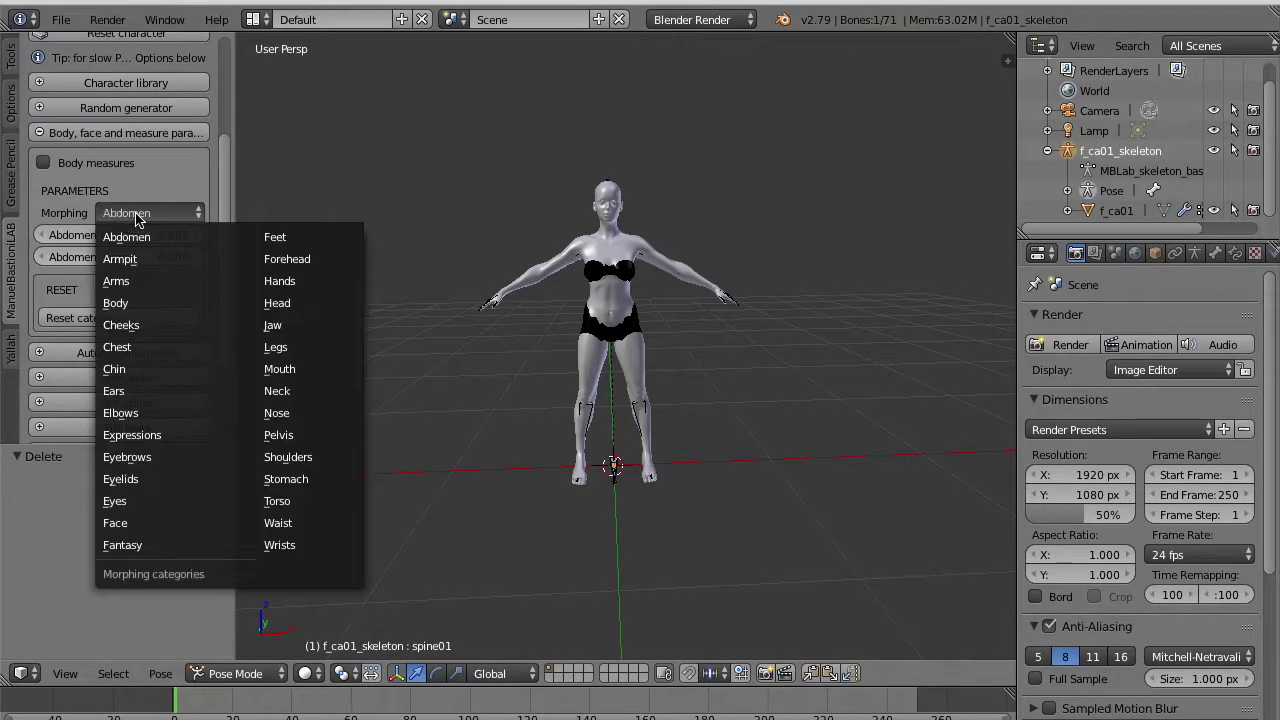
pyautogui.click(117, 282)
pyautogui.moveTo(97, 240)
pyautogui.mouseDown()
pyautogui.moveTo(186, 223)
pyautogui.moveTo(18, 228)
pyautogui.moveTo(109, 220)
pyautogui.moveTo(94, 240)
pyautogui.mouseUp()
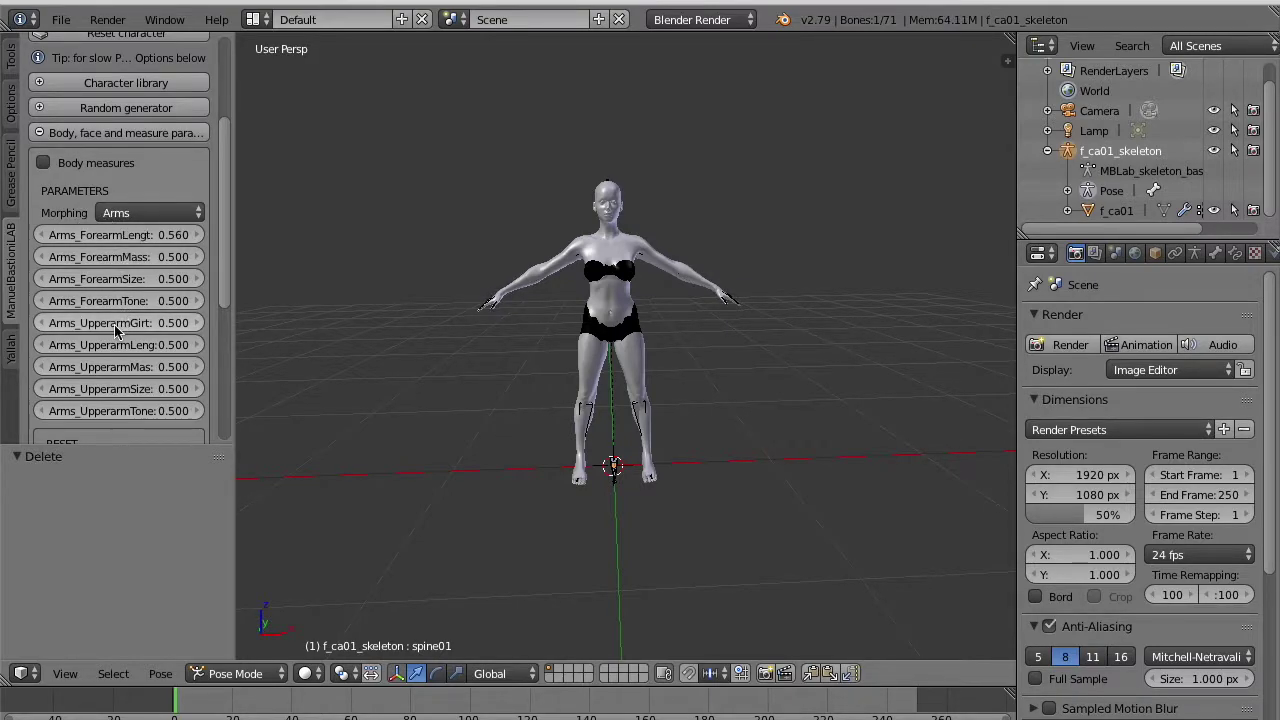
# Under Legs, set AnkleSize to 0.710 and LowerlegLength to 0.140.
pyautogui.click(128, 215)
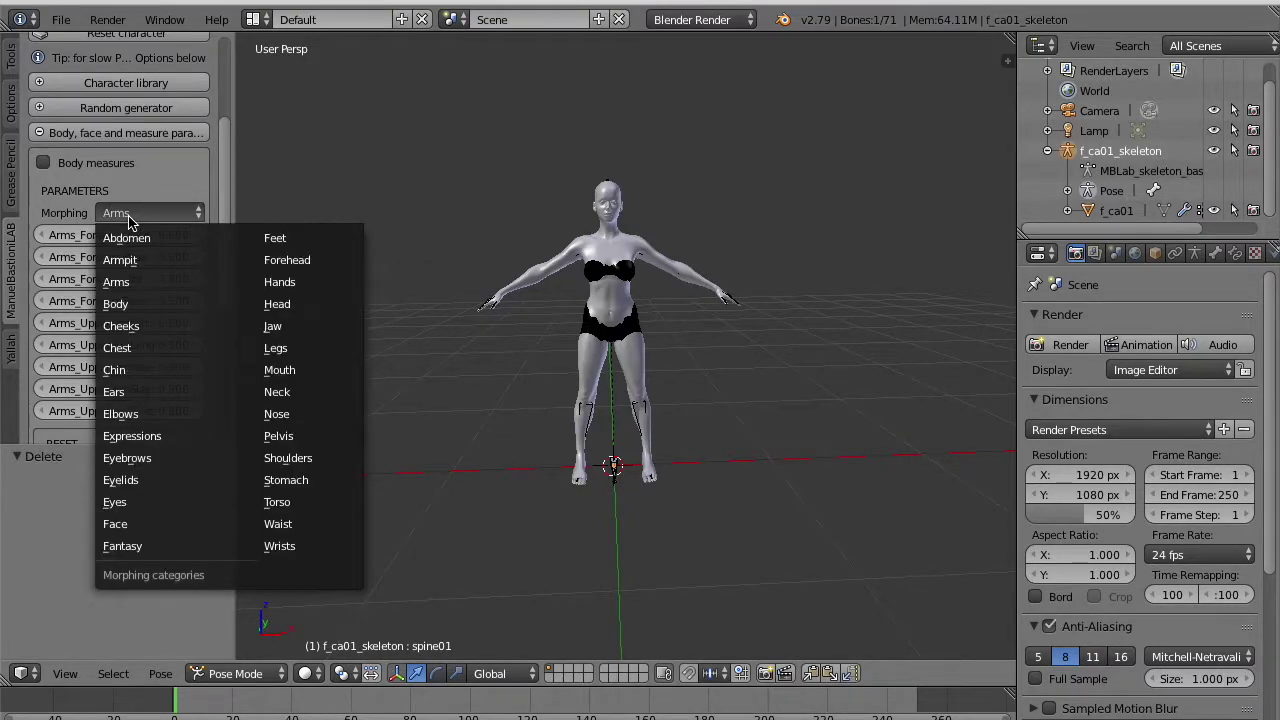
pyautogui.click(275, 349)
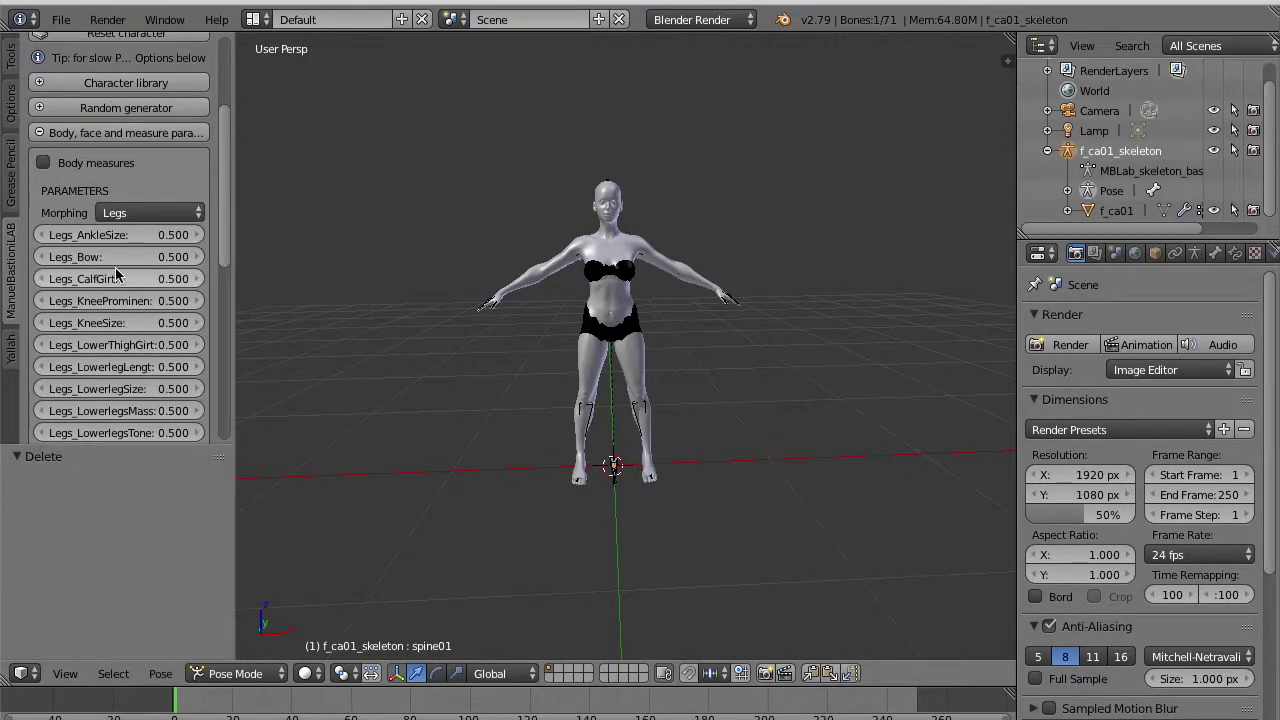
pyautogui.moveTo(177, 238)
pyautogui.mouseDown()
pyautogui.moveTo(86, 240)
pyautogui.moveTo(160, 235)
pyautogui.mouseUp()
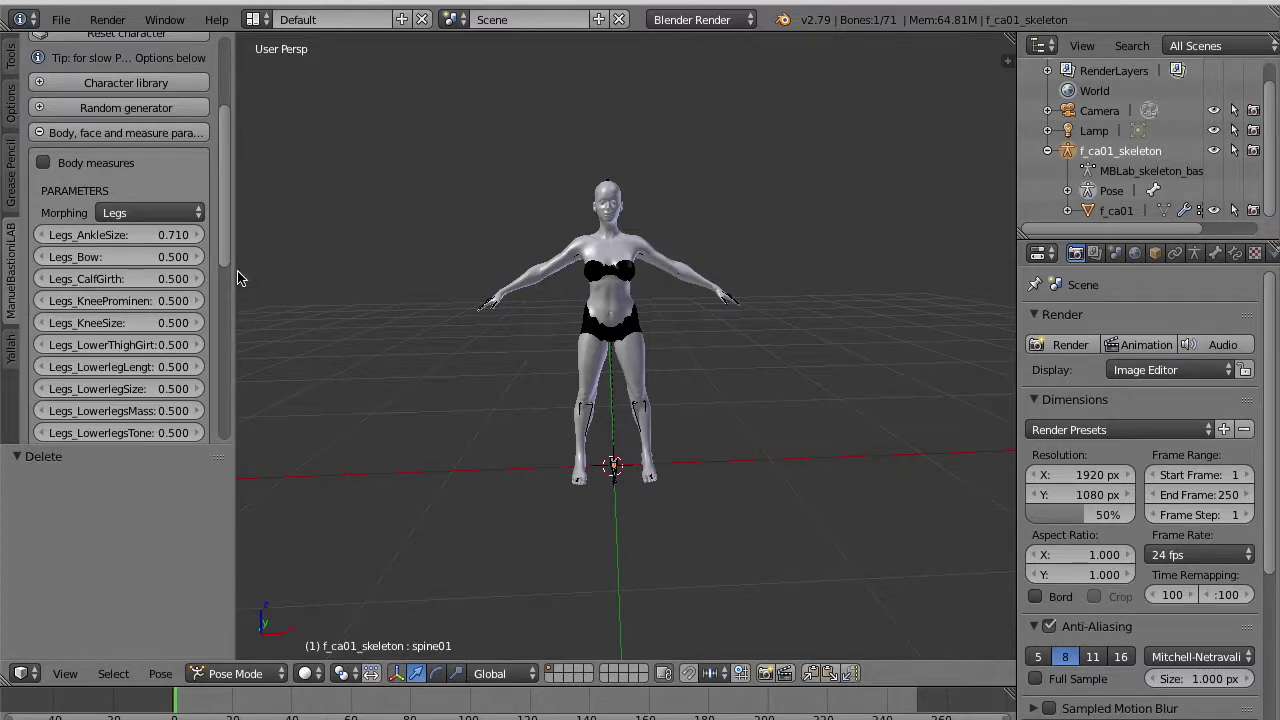
pyautogui.moveTo(226, 257); pyautogui.dragTo(226, 317)
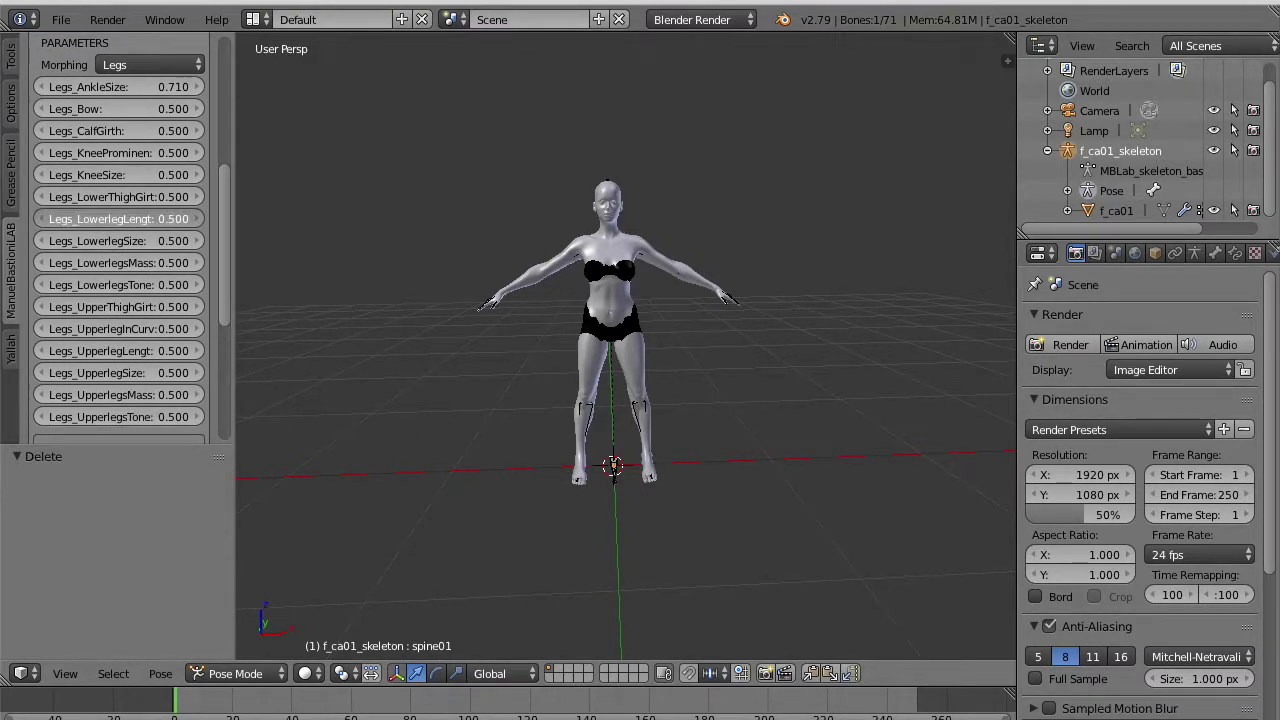
pyautogui.moveTo(125, 219)
pyautogui.mouseDown()
pyautogui.moveTo(163, 214)
pyautogui.moveTo(167, 225)
pyautogui.moveTo(100, 223)
pyautogui.mouseUp()
pyautogui.moveTo(227, 233); pyautogui.dragTo(229, 116)
pyautogui.click(42, 260)
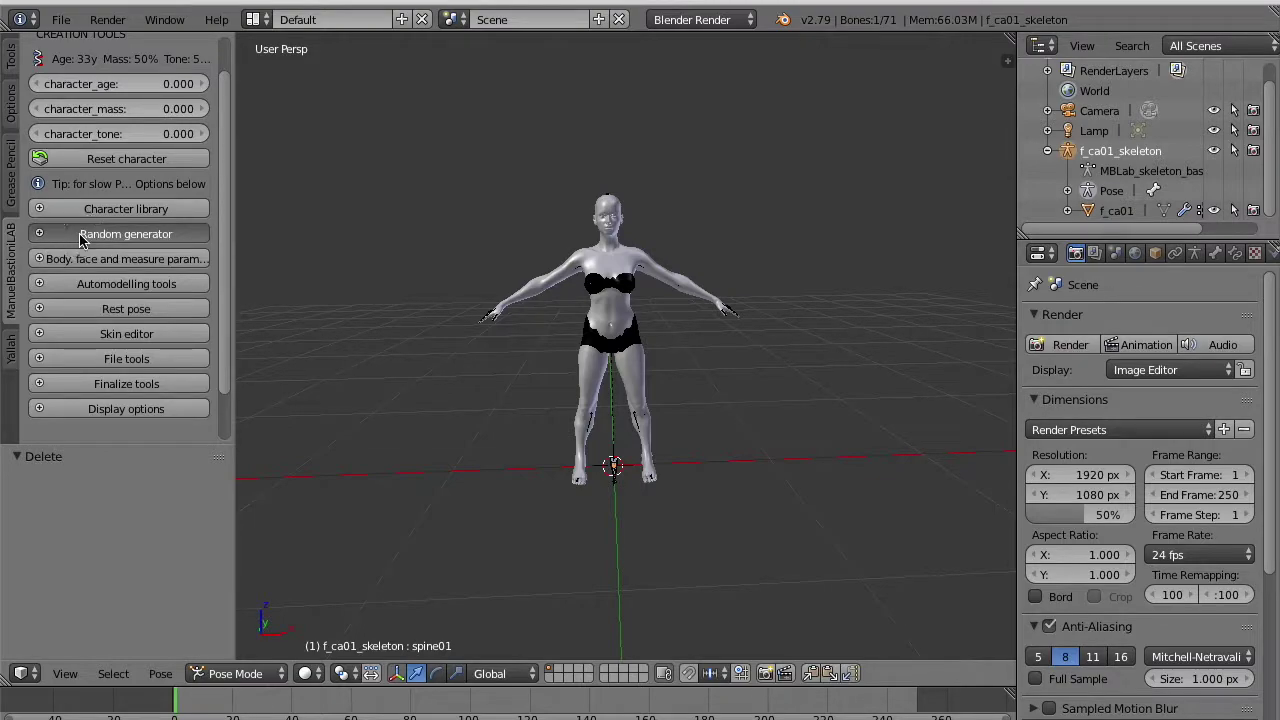
# Set the random generator engine to Noticeable and generate several new body shapes.
pyautogui.click(84, 236)
pyautogui.moveTo(226, 222); pyautogui.dragTo(223, 286)
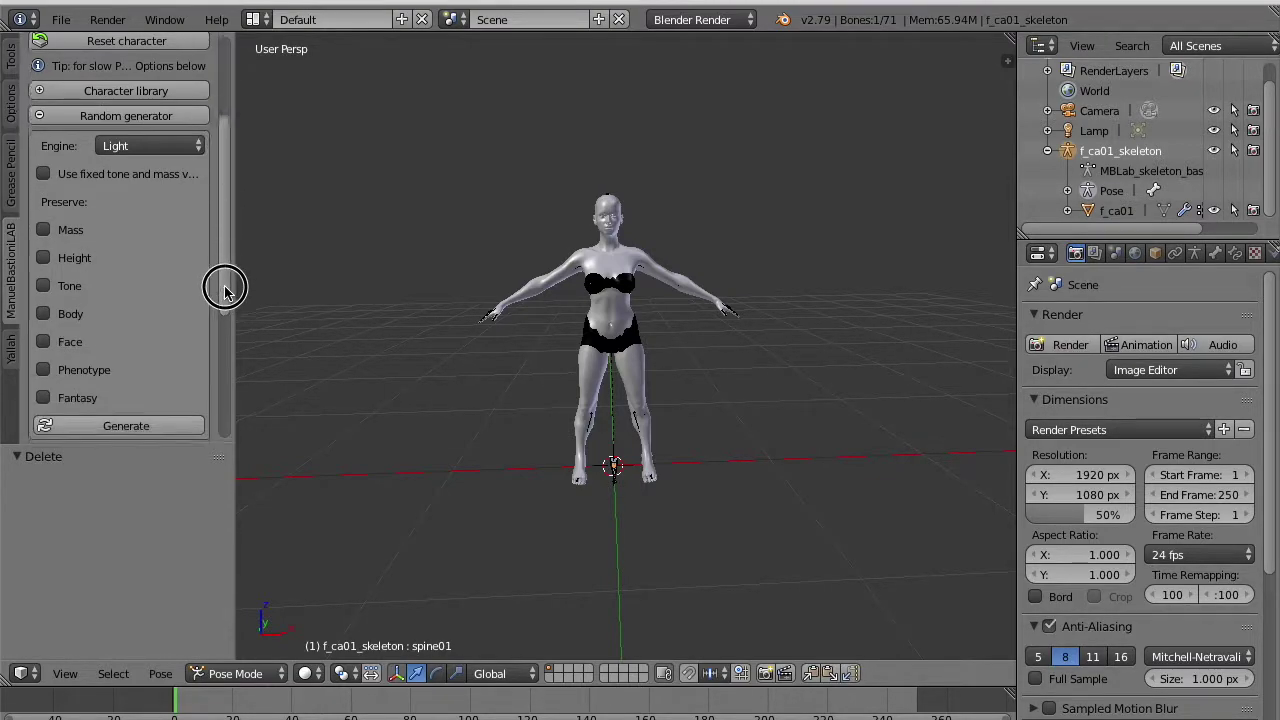
pyautogui.click(136, 405)
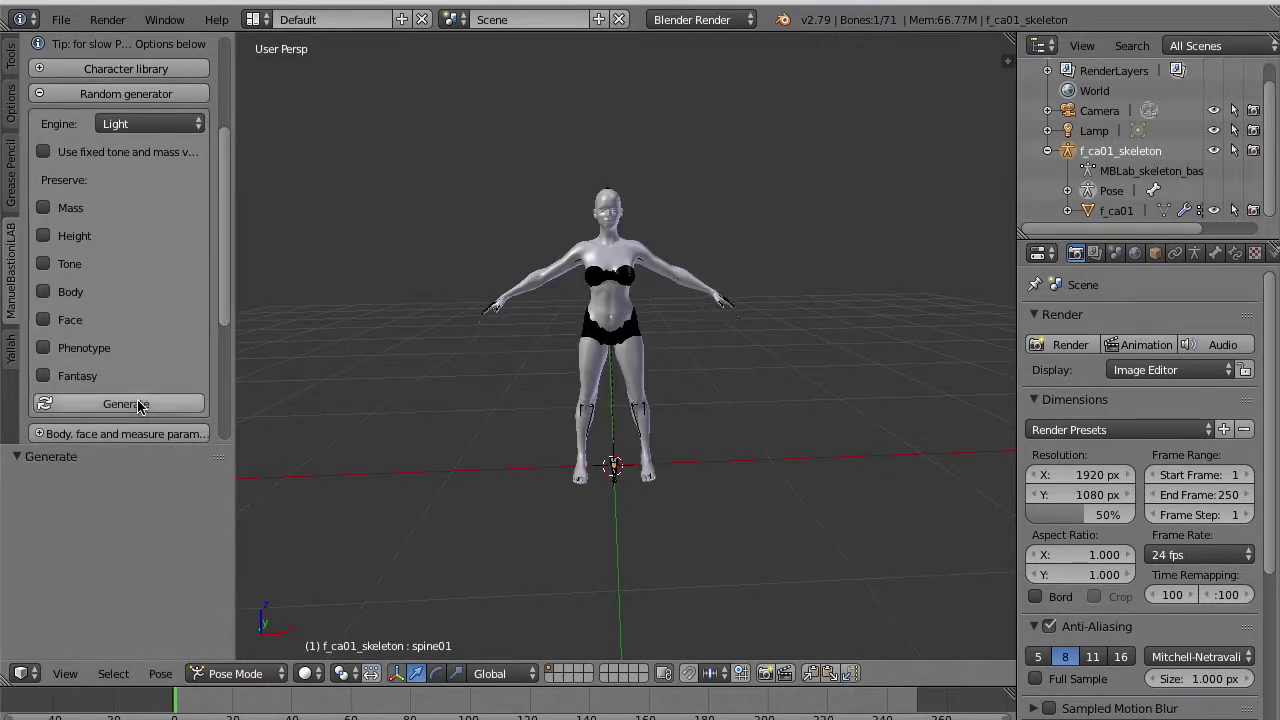
pyautogui.click(140, 124)
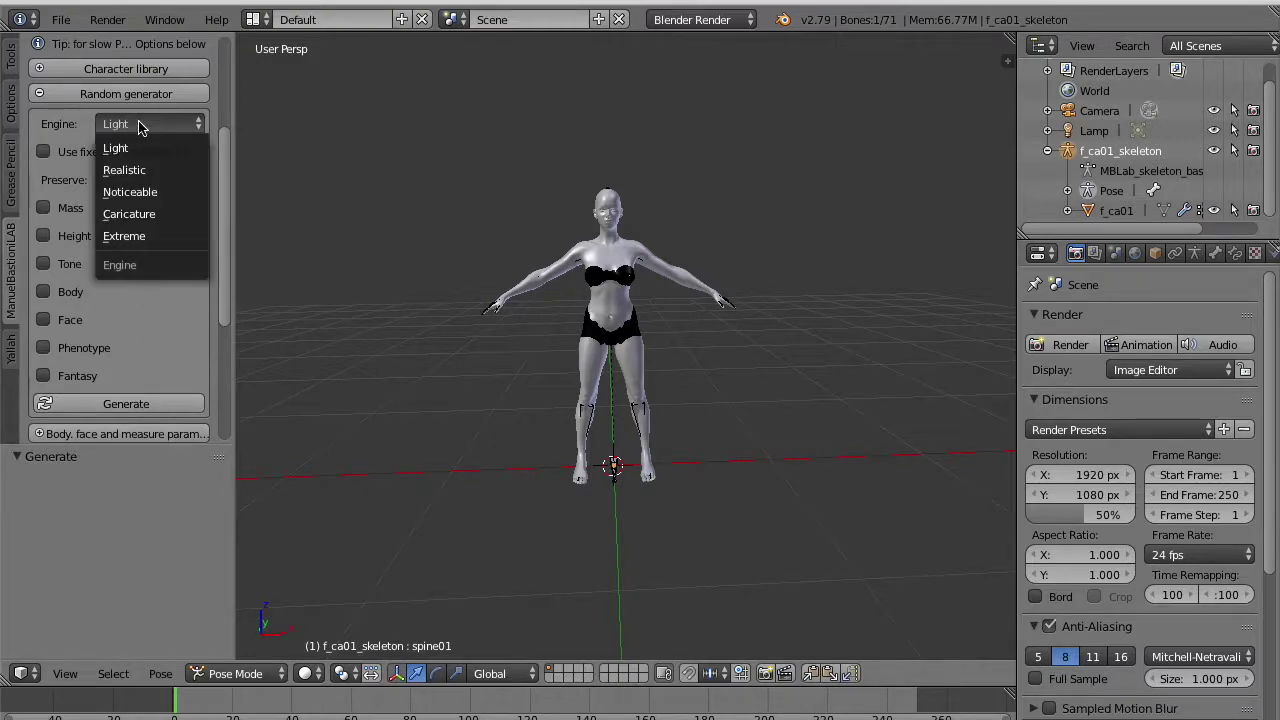
pyautogui.click(138, 190)
pyautogui.click(125, 405)
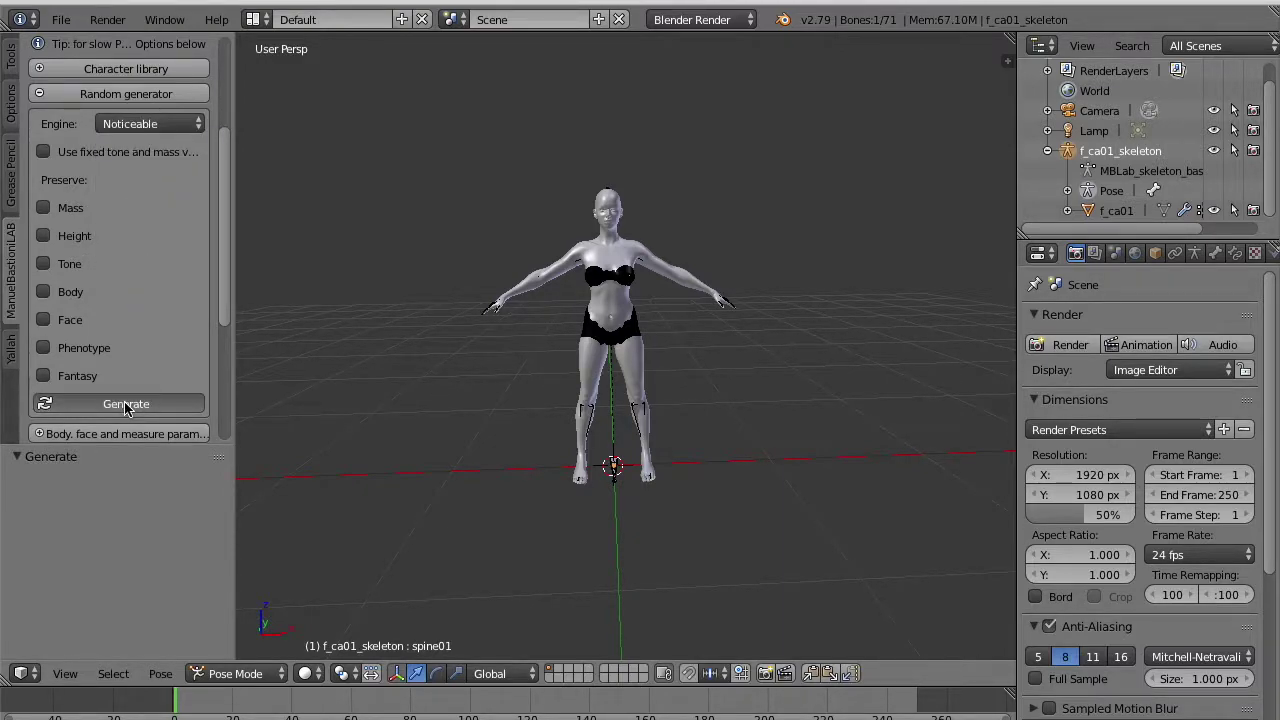
pyautogui.click(125, 405)
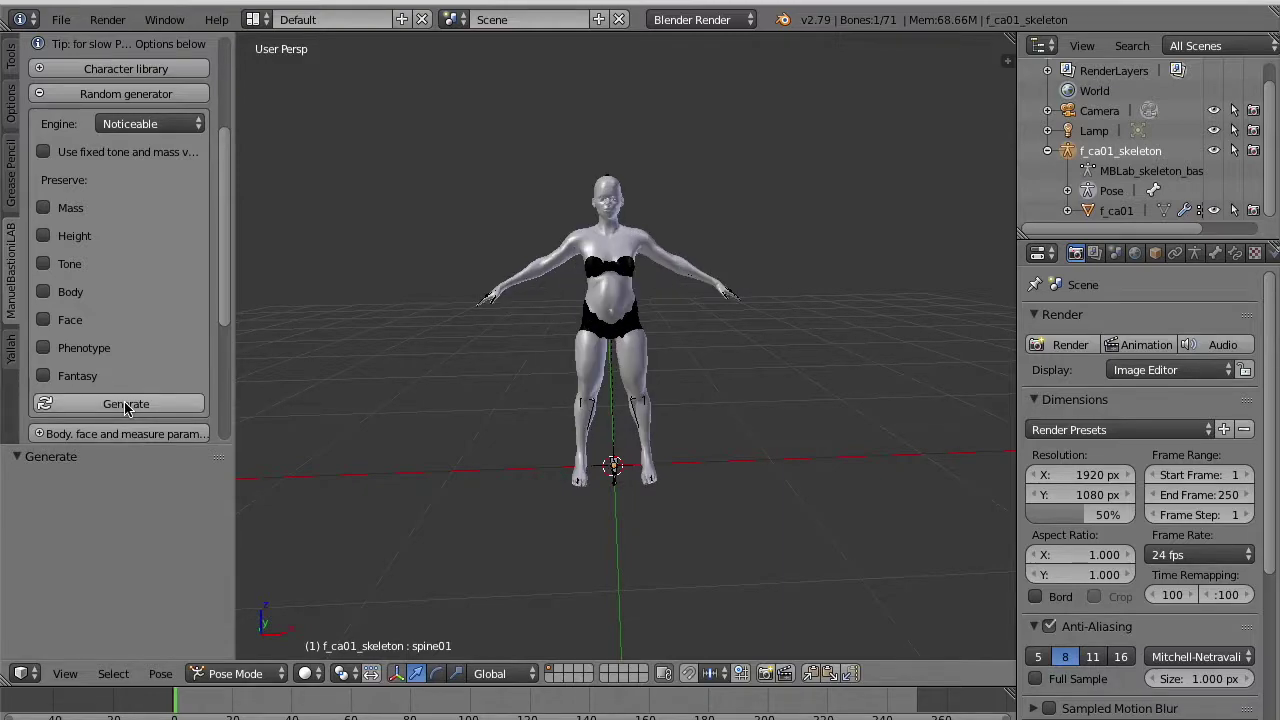
pyautogui.click(125, 405)
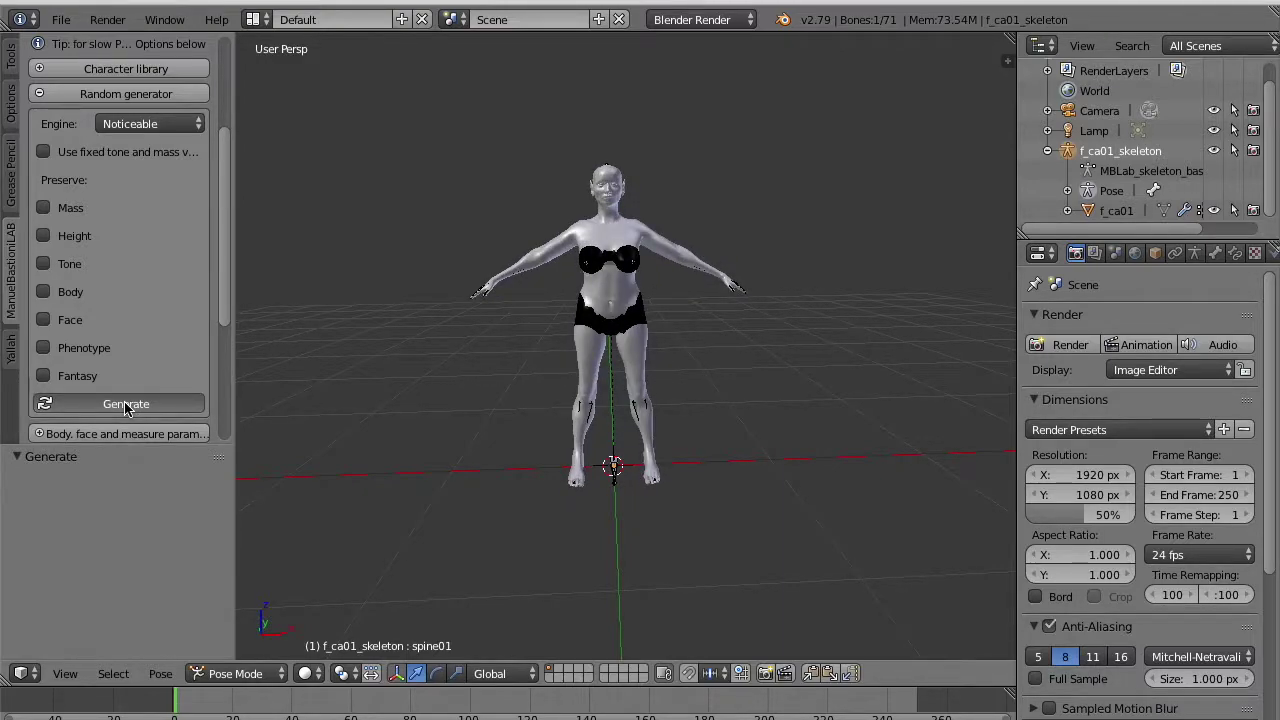
pyautogui.click(125, 405)
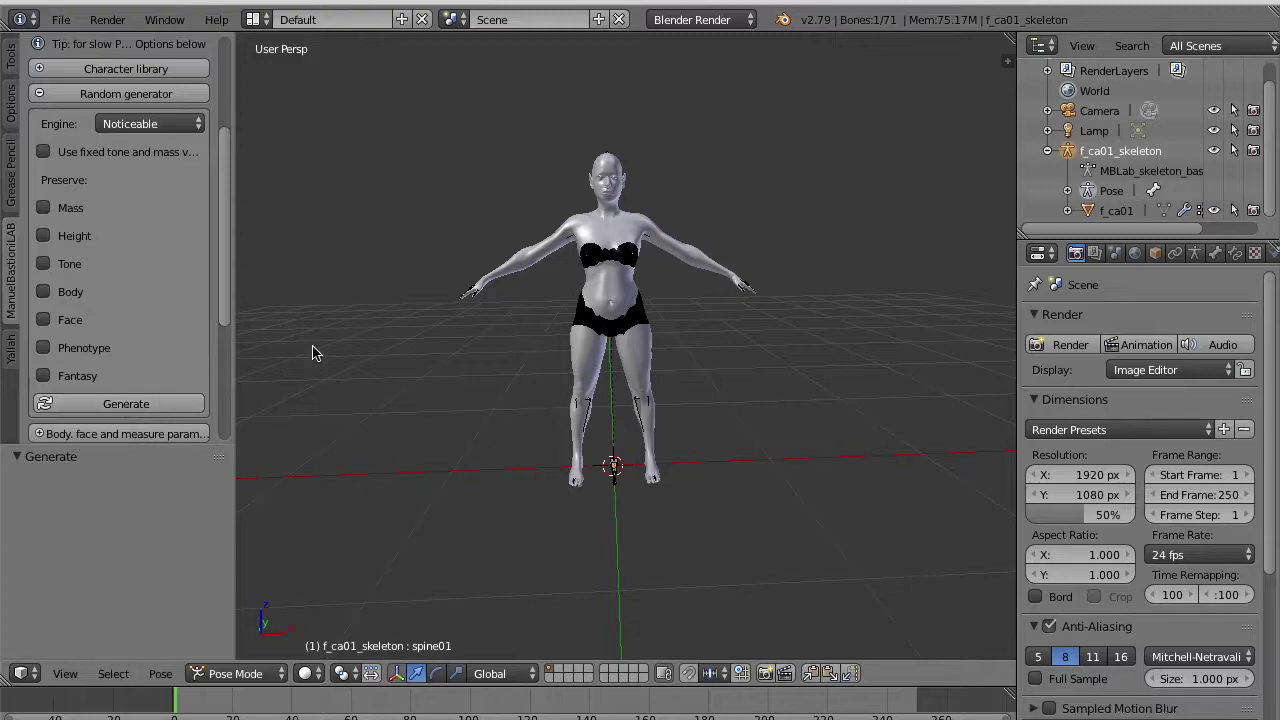
pyautogui.moveTo(466, 266)
pyautogui.mouseDown(button='middle')
pyautogui.moveTo(650, 263)
pyautogui.moveTo(460, 271)
pyautogui.mouseUp(button='middle')
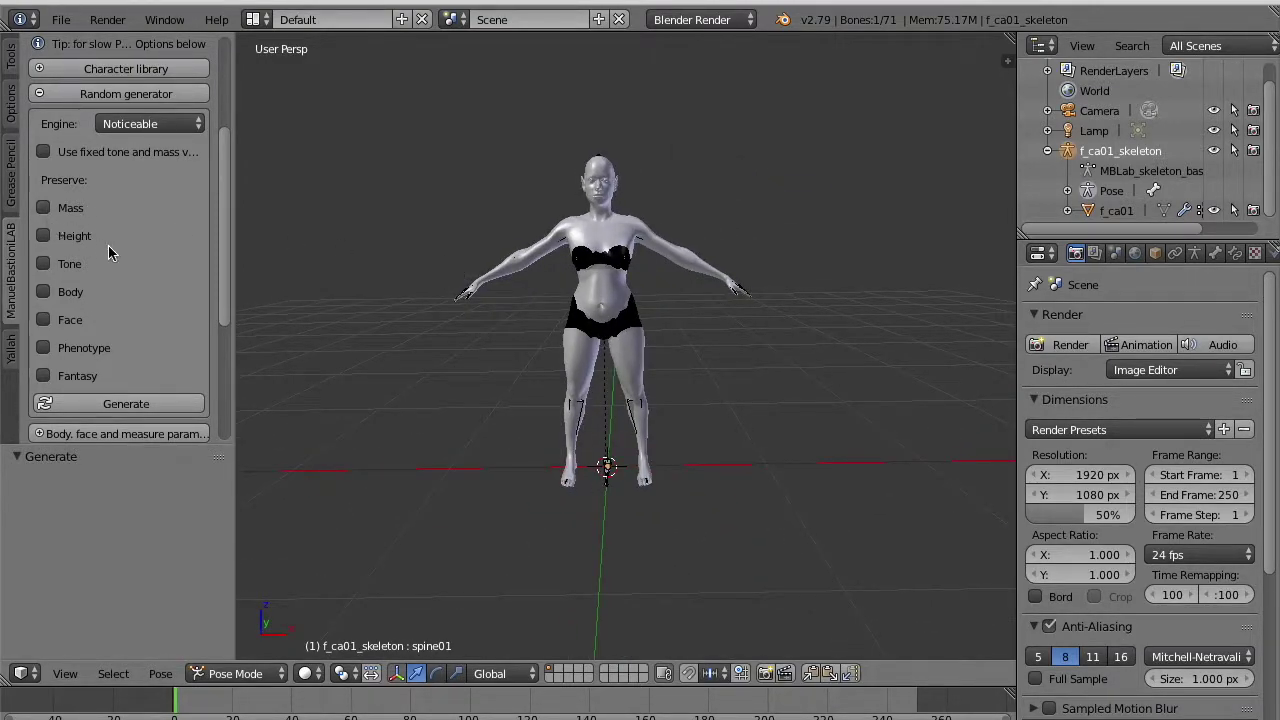
pyautogui.moveTo(229, 194); pyautogui.dragTo(212, 348)
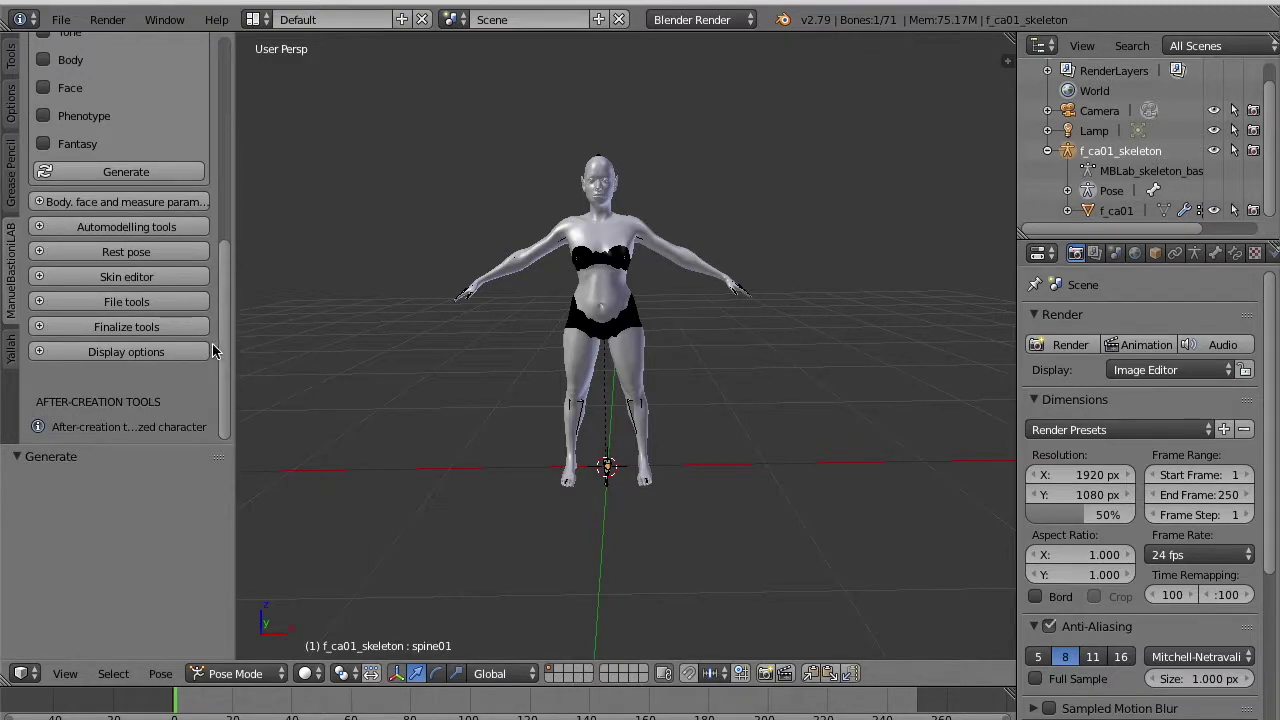
# Finalize the character with Save images and backup off and prefix 'Tanja', then select Tanja_body.
pyautogui.click(163, 327)
pyautogui.scroll(4, 128, 250)
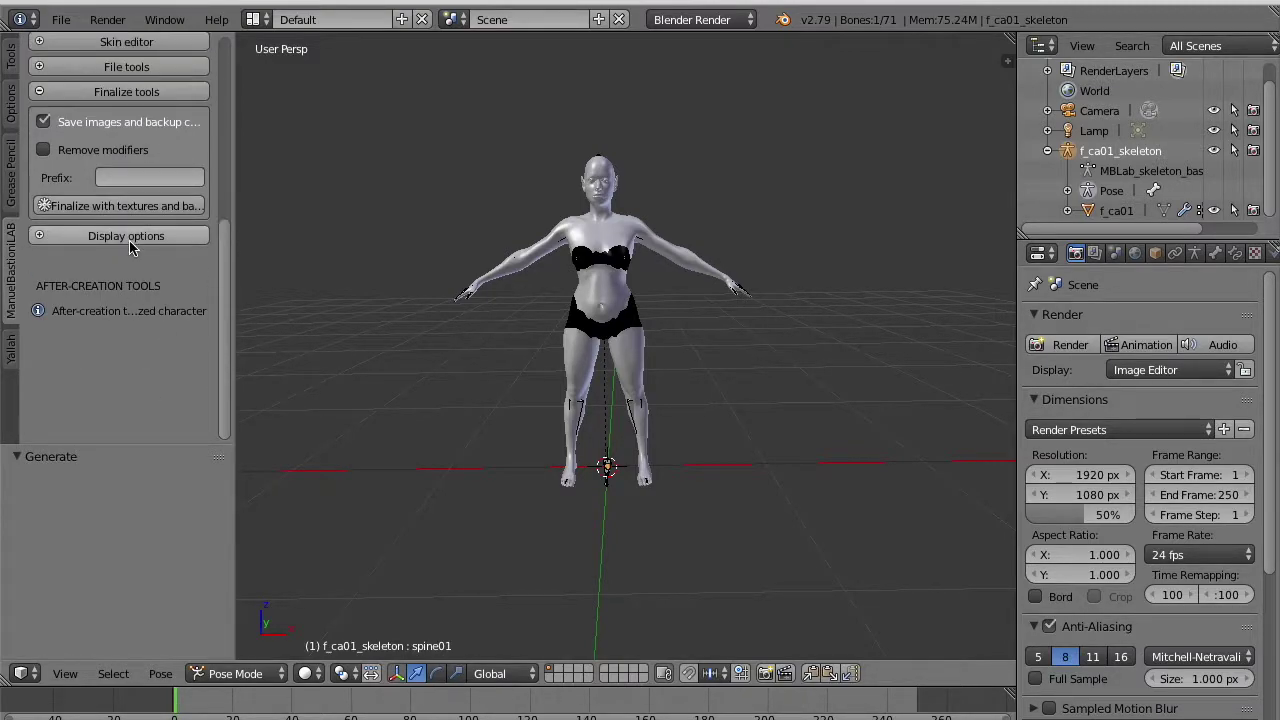
pyautogui.click(43, 202)
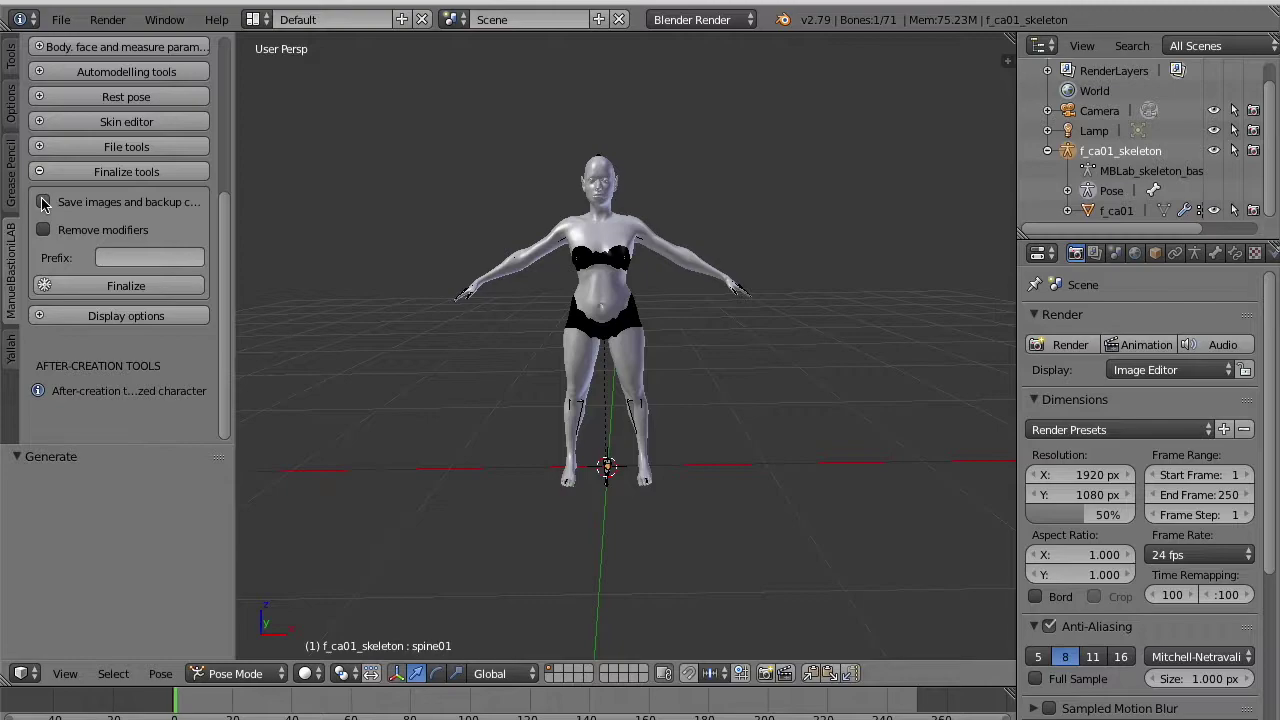
pyautogui.click(127, 258)
pyautogui.press('Return')
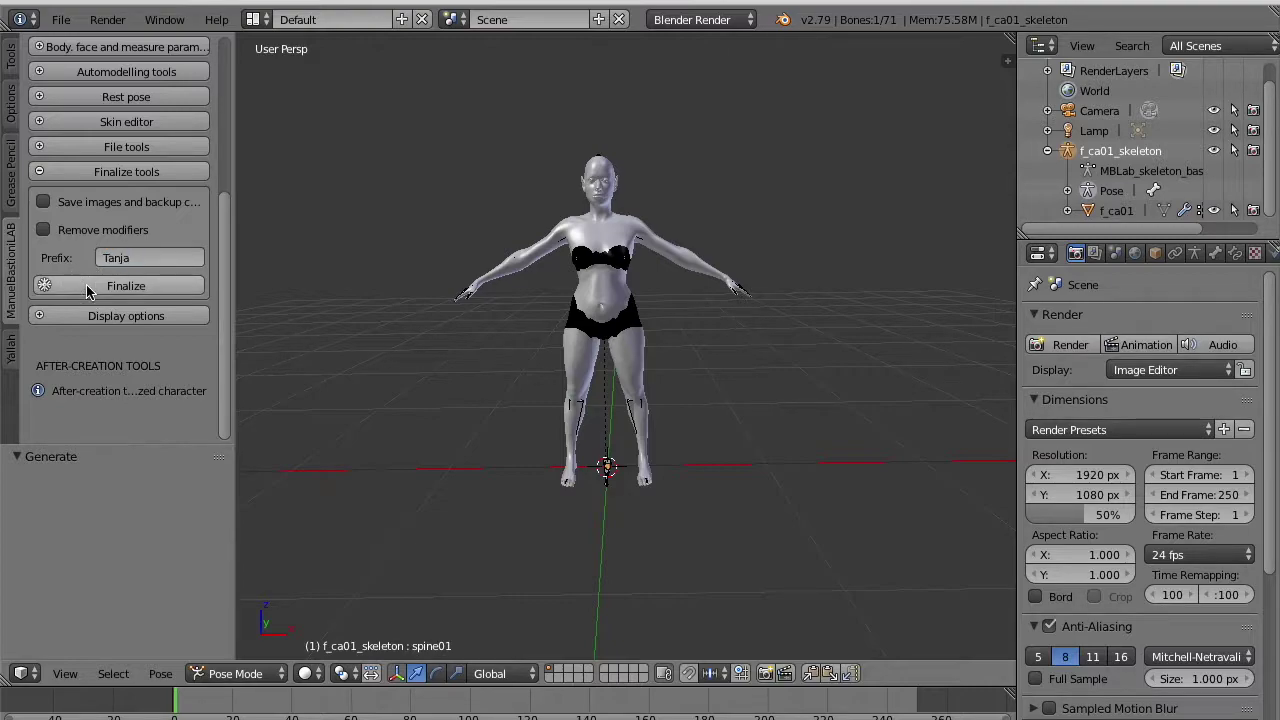
pyautogui.click(87, 289)
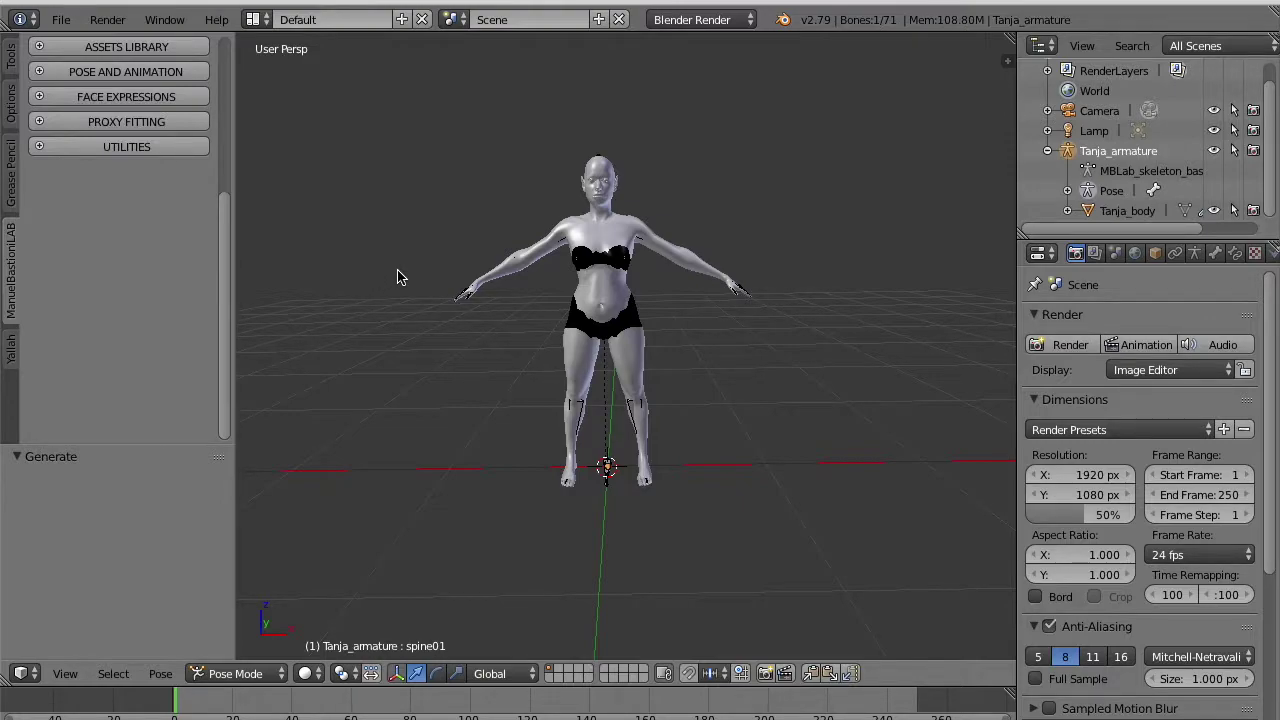
pyautogui.click(1126, 210)
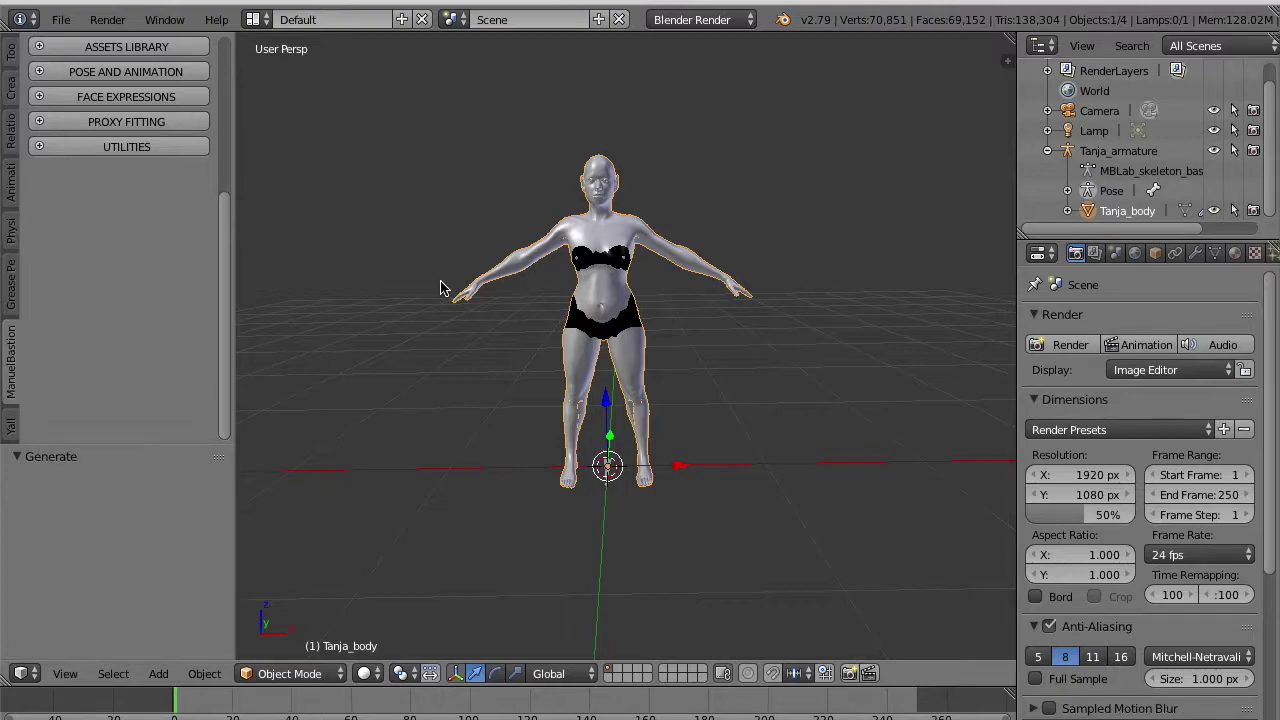
pyautogui.moveTo(226, 310); pyautogui.dragTo(246, 189)
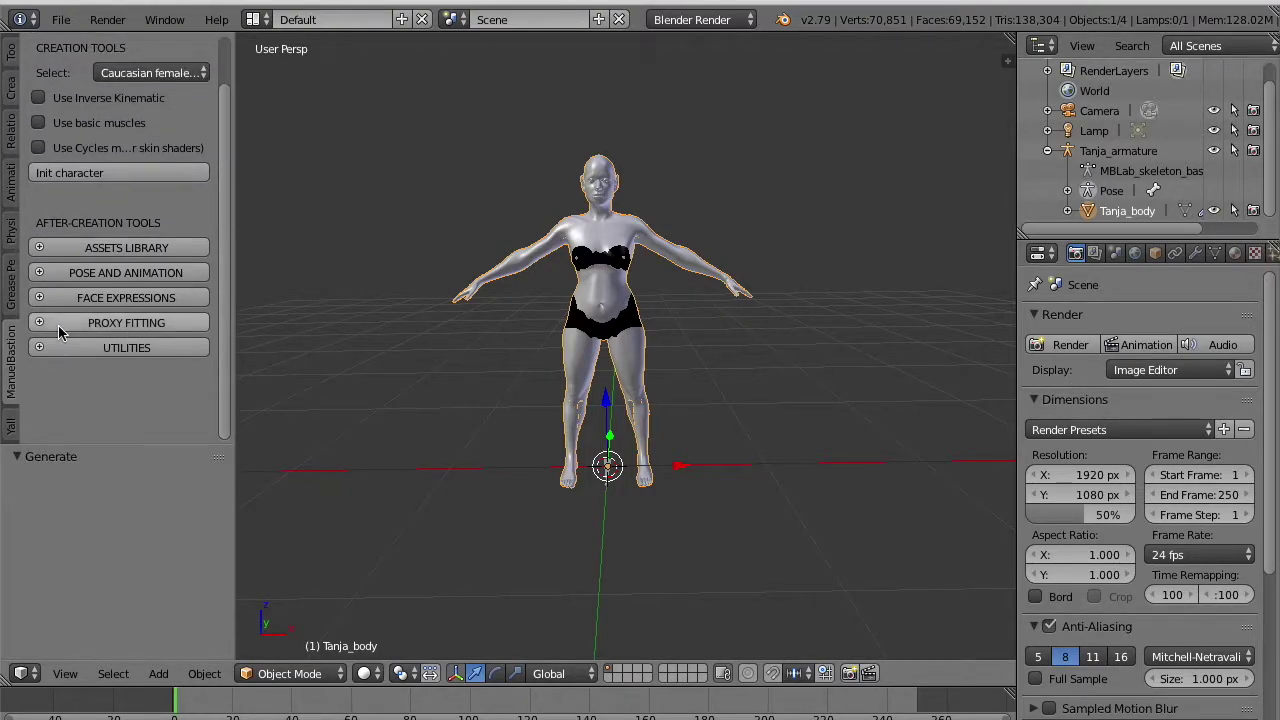
# Run YALLAH's 'Setup a MBLab character' on Tanja from the YALLAH toolshelf tab.
pyautogui.moveTo(53, 446); pyautogui.dragTo(51, 509)
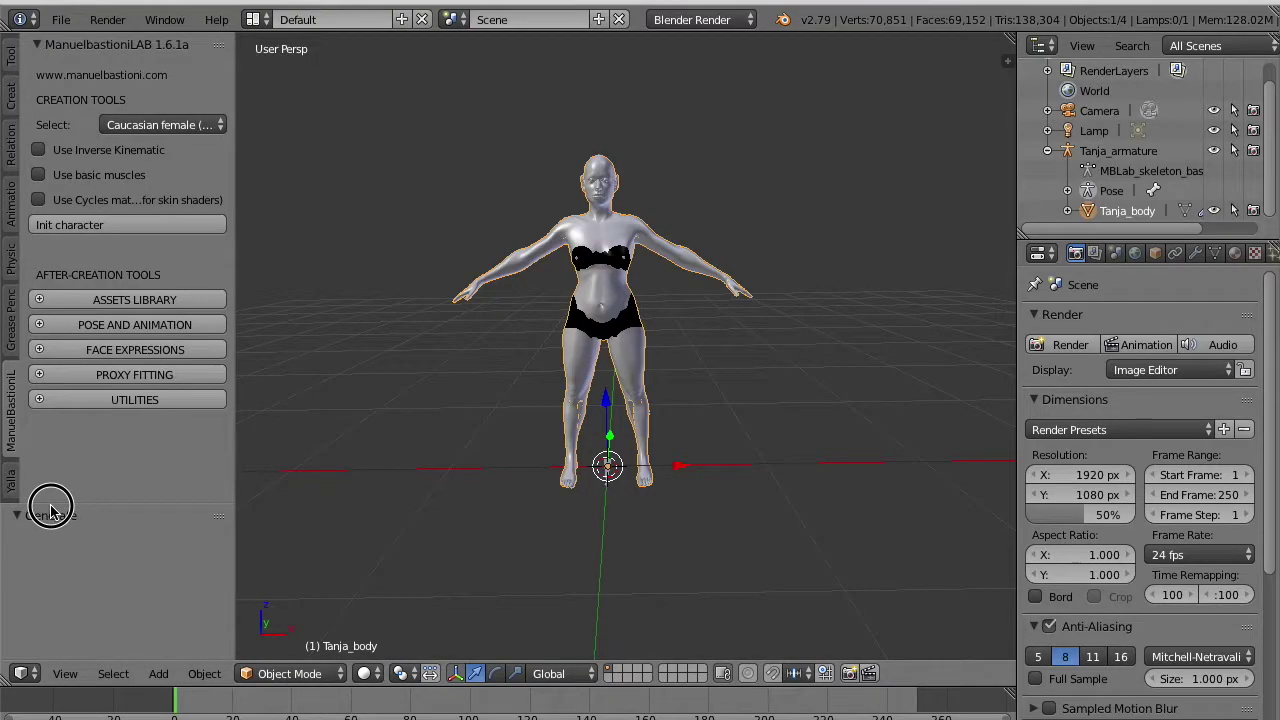
pyautogui.click(10, 488)
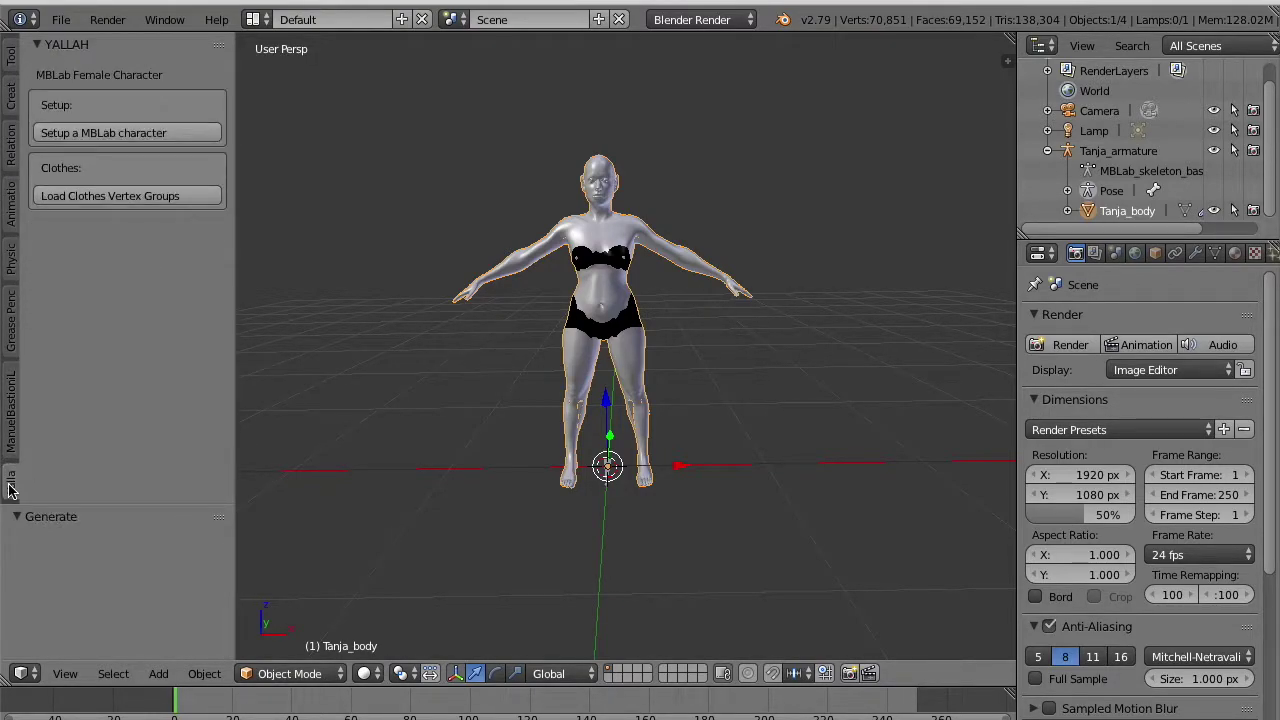
pyautogui.click(120, 136)
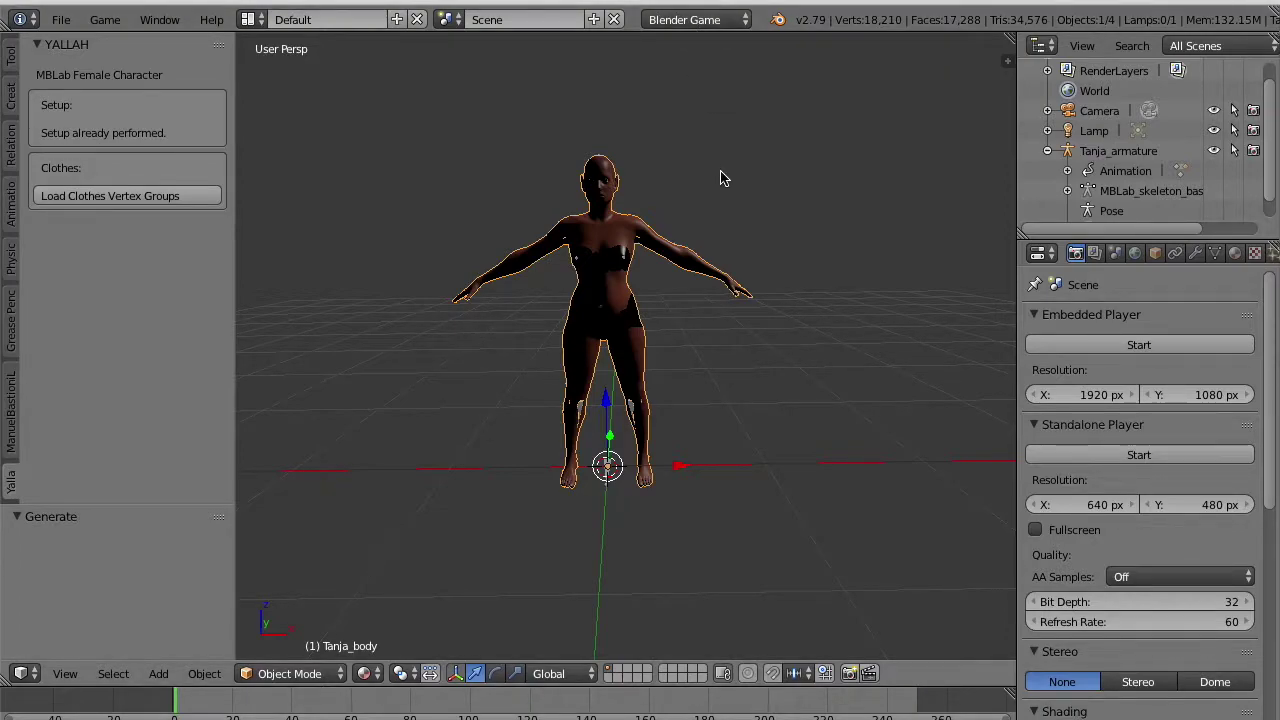
pyautogui.scroll(-1, 1183, 168)
pyautogui.moveTo(752, 284); pyautogui.dragTo(774, 306, button='middle')
# Move the lamp to about X -2.975, Y -2.163 and frame the figure in front view.
pyautogui.press('KP_7')
pyautogui.scroll(-7, 772, 306)
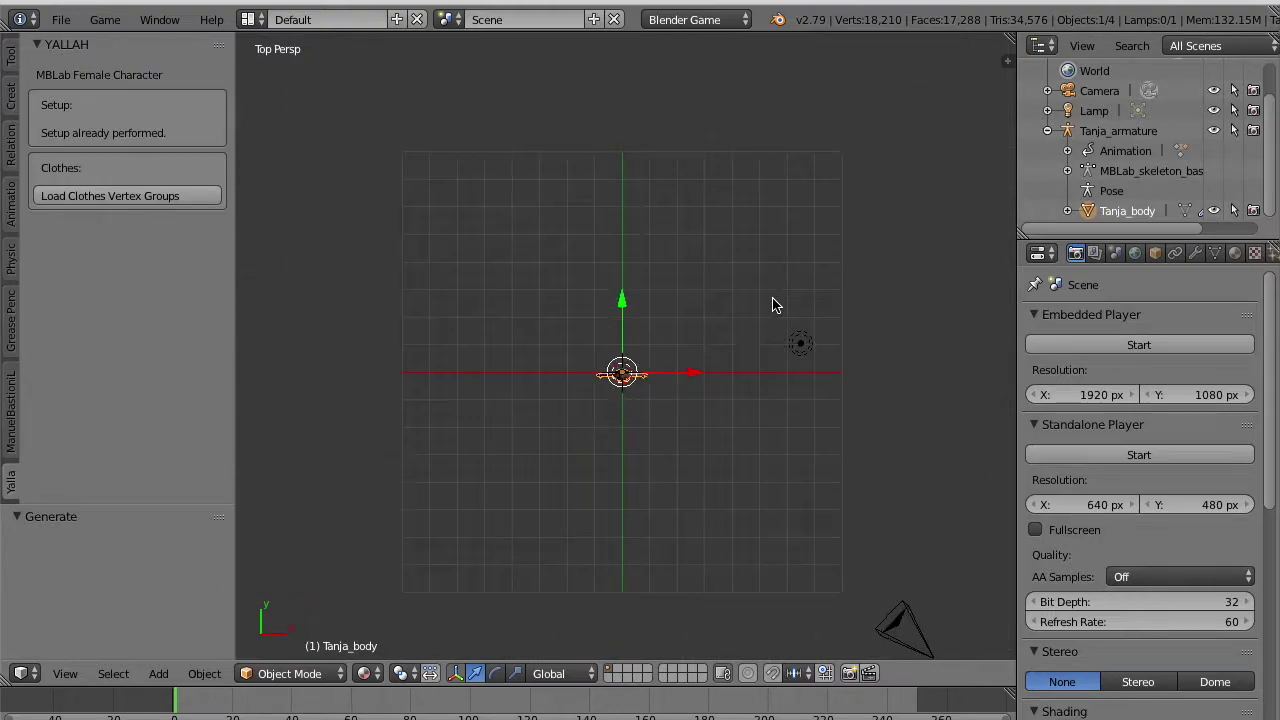
pyautogui.rightClick(805, 347)
pyautogui.moveTo(805, 347); pyautogui.dragTo(667, 440)
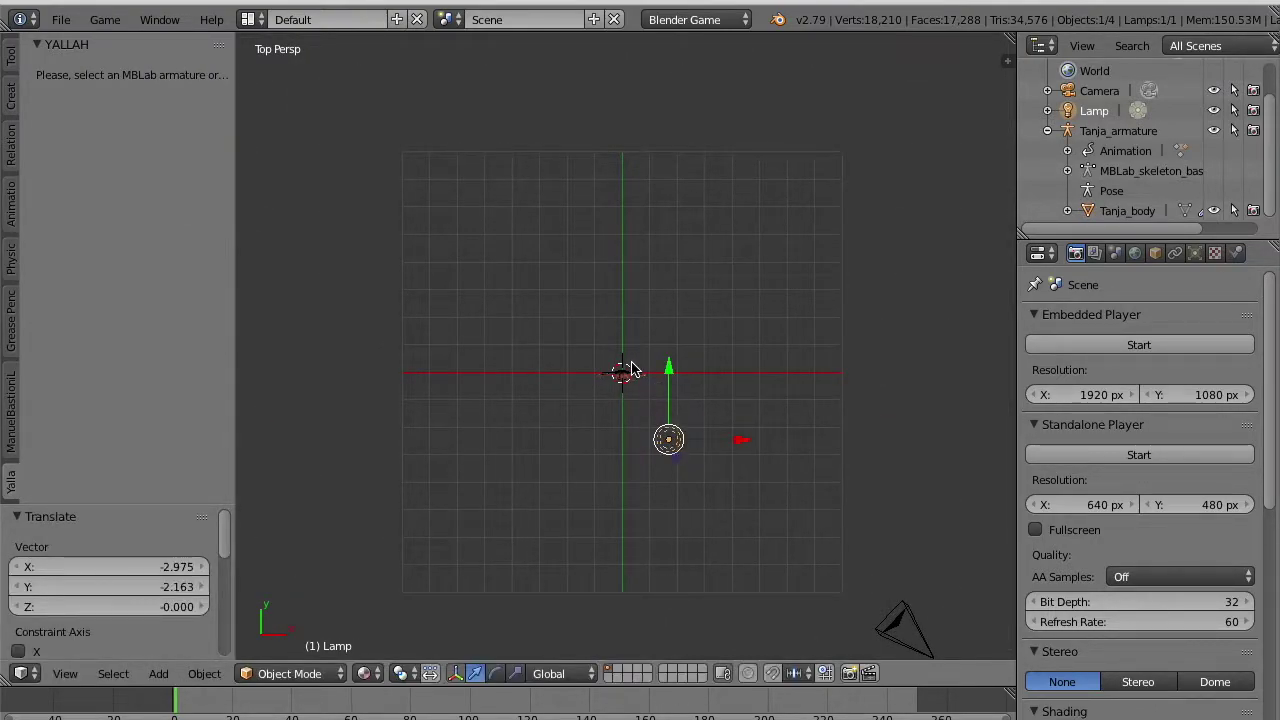
pyautogui.press('KP_1')
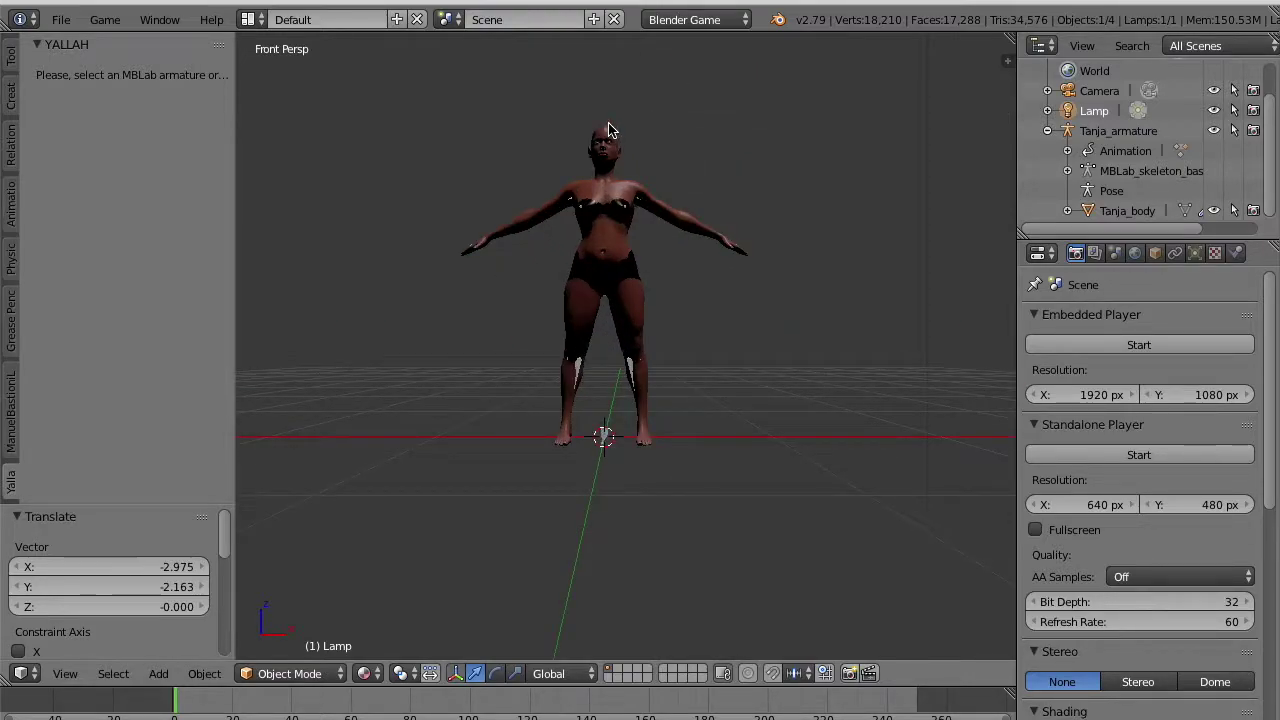
pyautogui.keyDown('shift'); pyautogui.moveTo(614, 137); pyautogui.dragTo(629, 211, button='middle'); pyautogui.keyUp('shift')
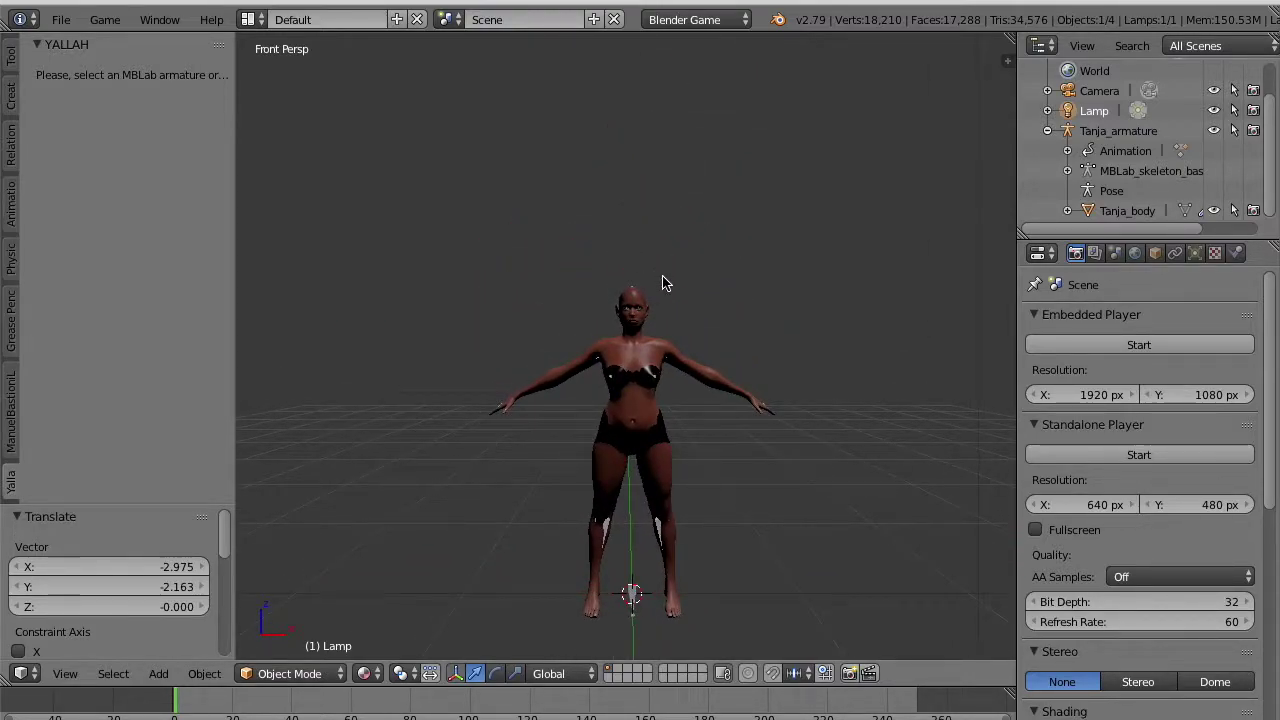
pyautogui.keyDown('shift'); pyautogui.moveTo(620, 437); pyautogui.dragTo(624, 380, button='middle'); pyautogui.keyUp('shift')
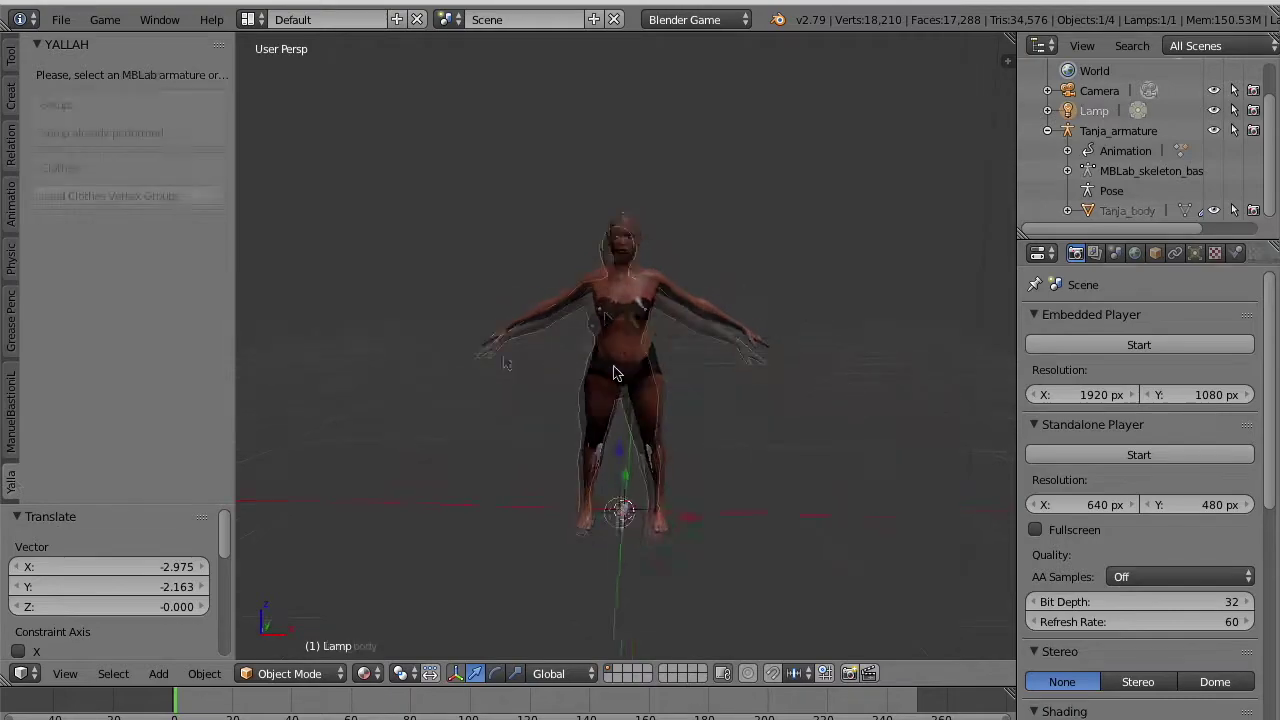
# Display Tanja_armature's bones as Stick with X-Ray enabled.
pyautogui.click(1127, 210)
pyautogui.click(1118, 130)
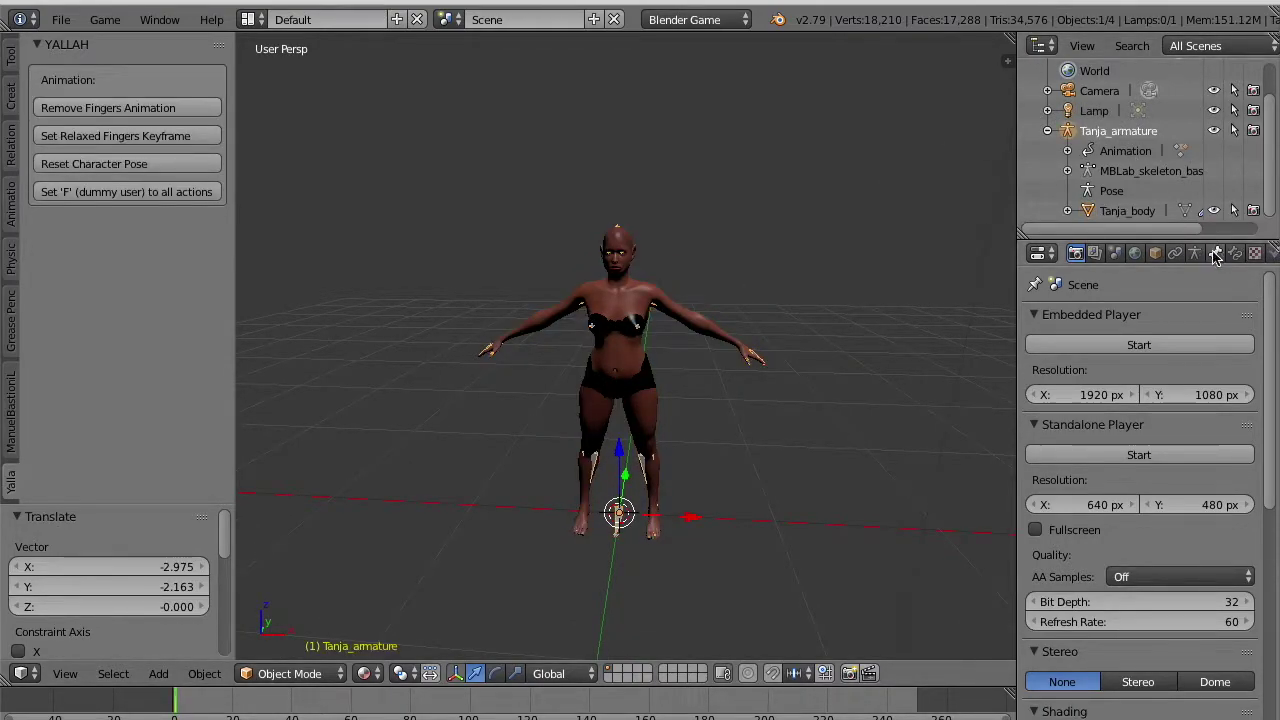
pyautogui.click(1196, 254)
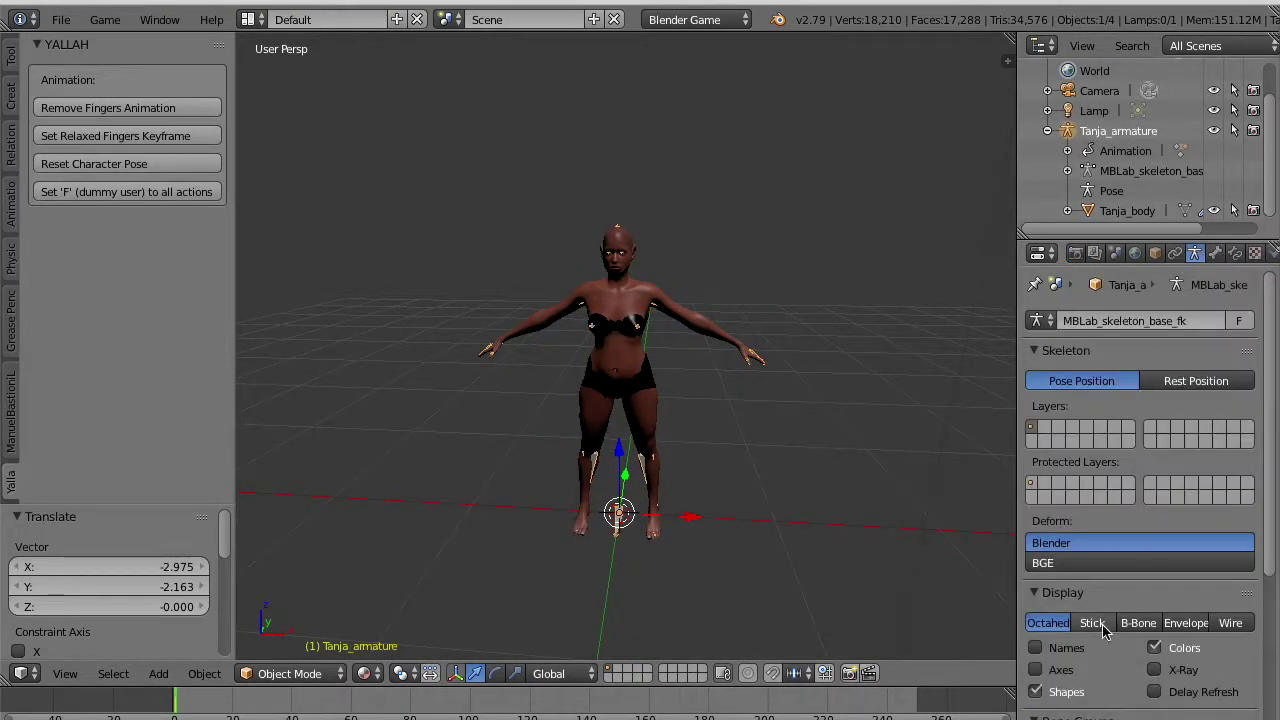
pyautogui.click(1155, 670)
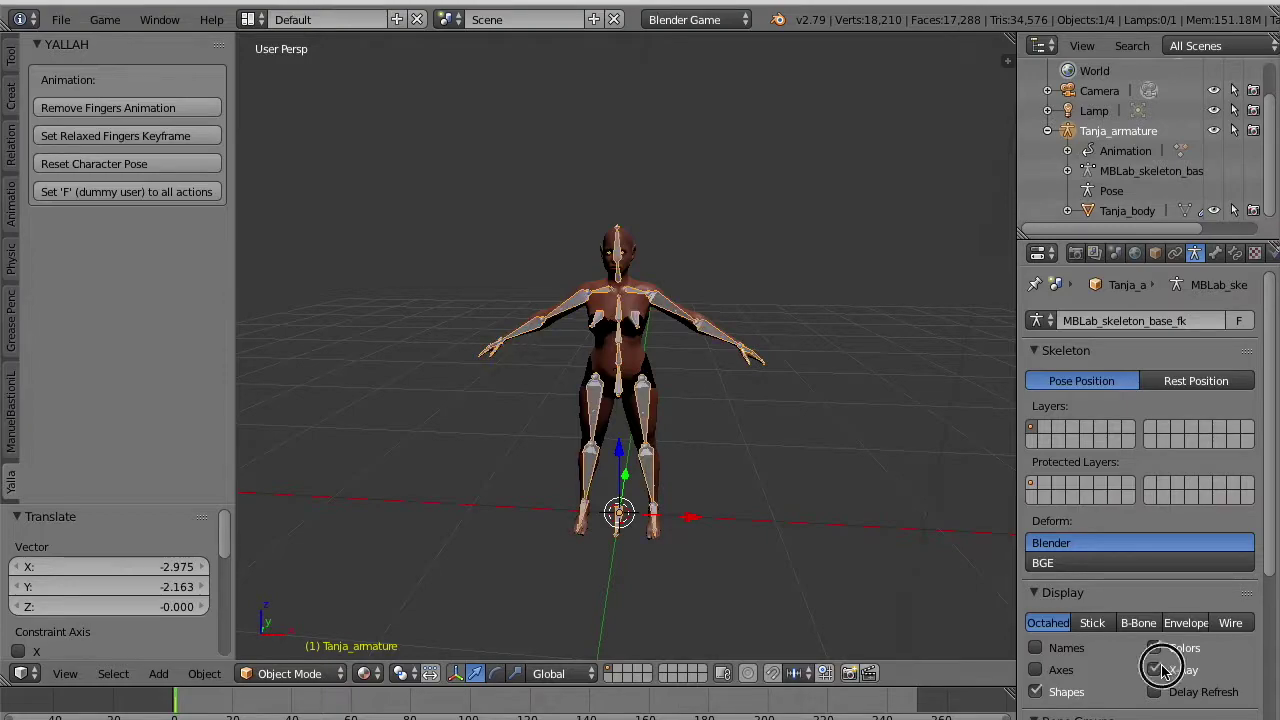
pyautogui.click(1093, 623)
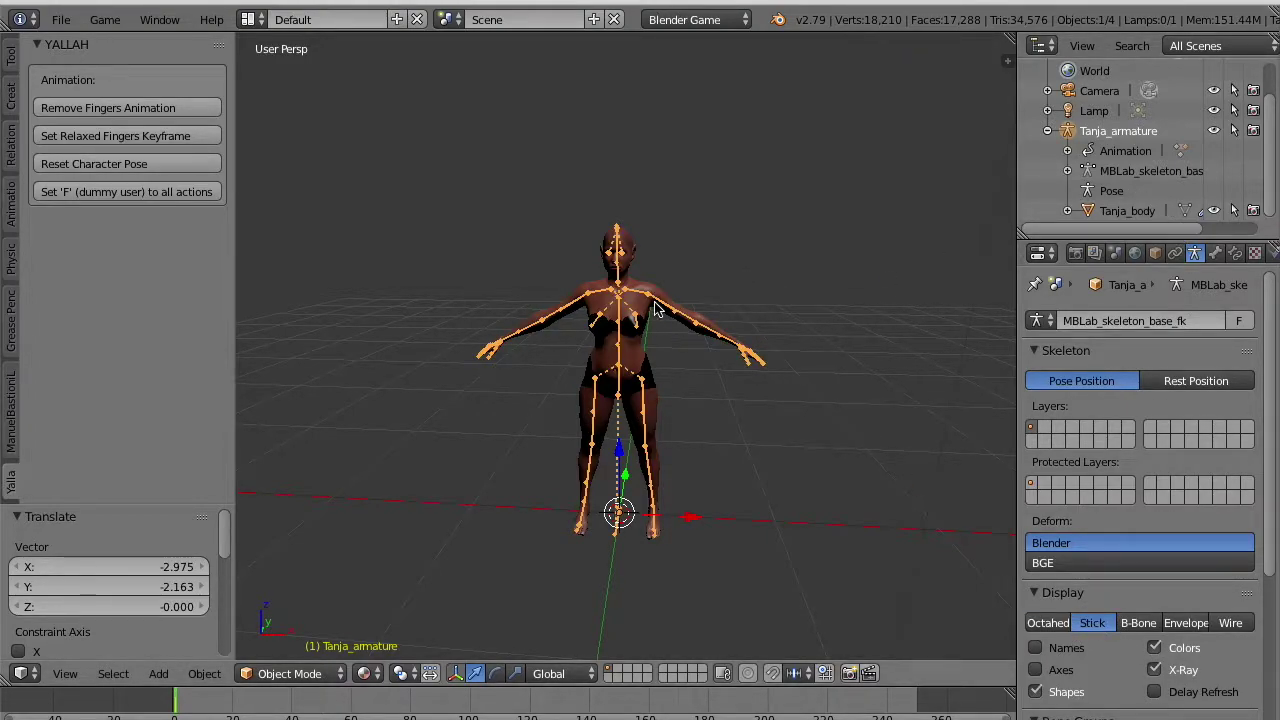
# Make the armature active again and switch it into Pose Mode.
pyautogui.rightClick(665, 310)
pyautogui.rightClick(668, 312)
pyautogui.click(318, 680)
pyautogui.click(302, 604)
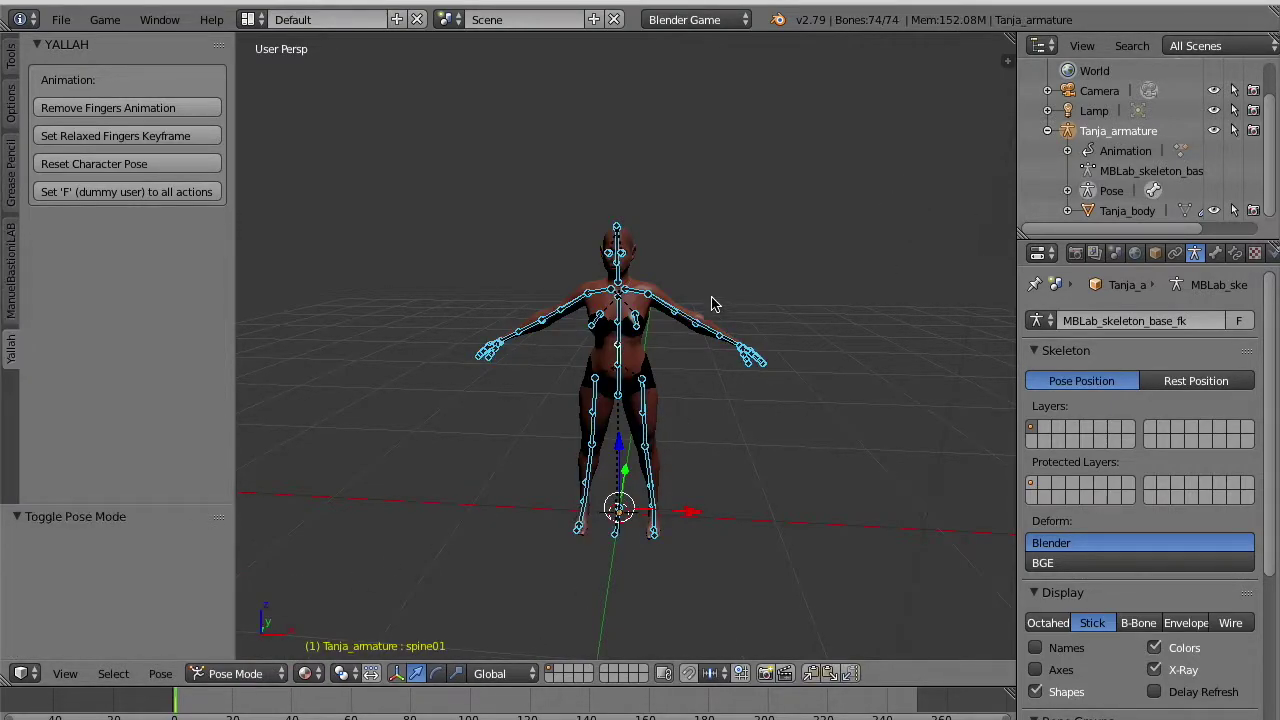
pyautogui.scroll(4, 705, 292)
pyautogui.scroll(-2, 698, 284)
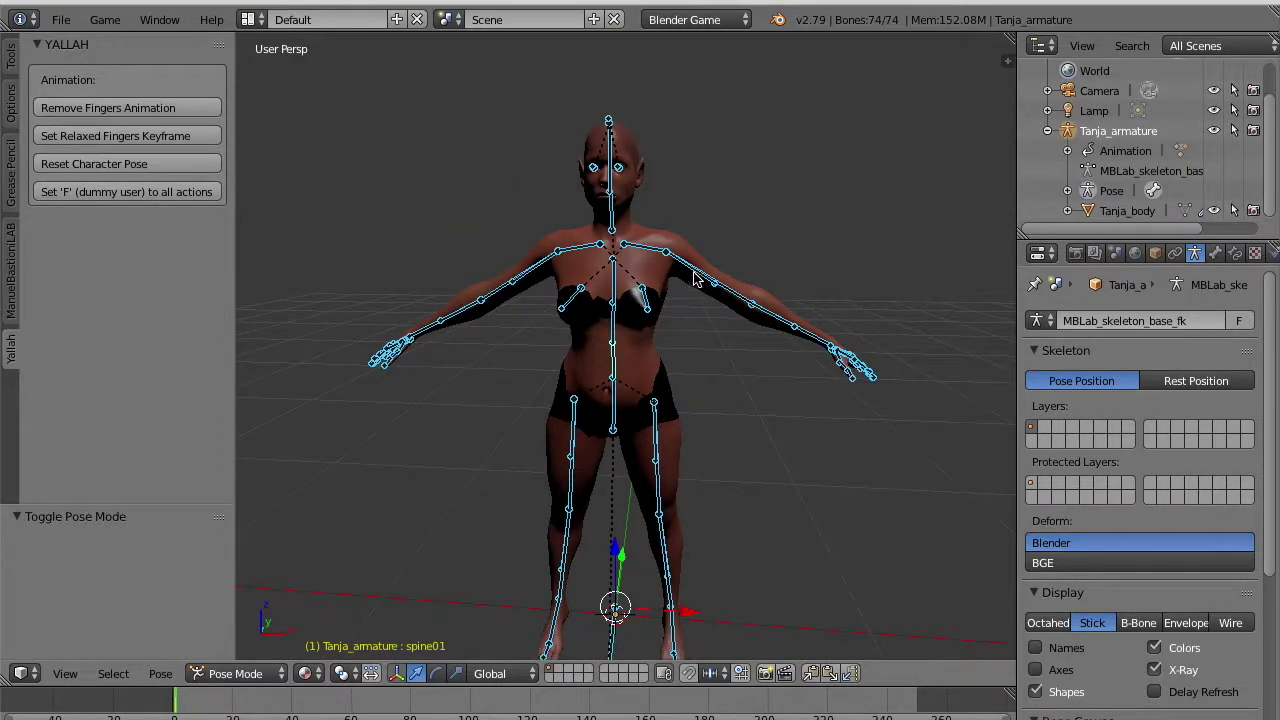
pyautogui.rightClick(698, 282)
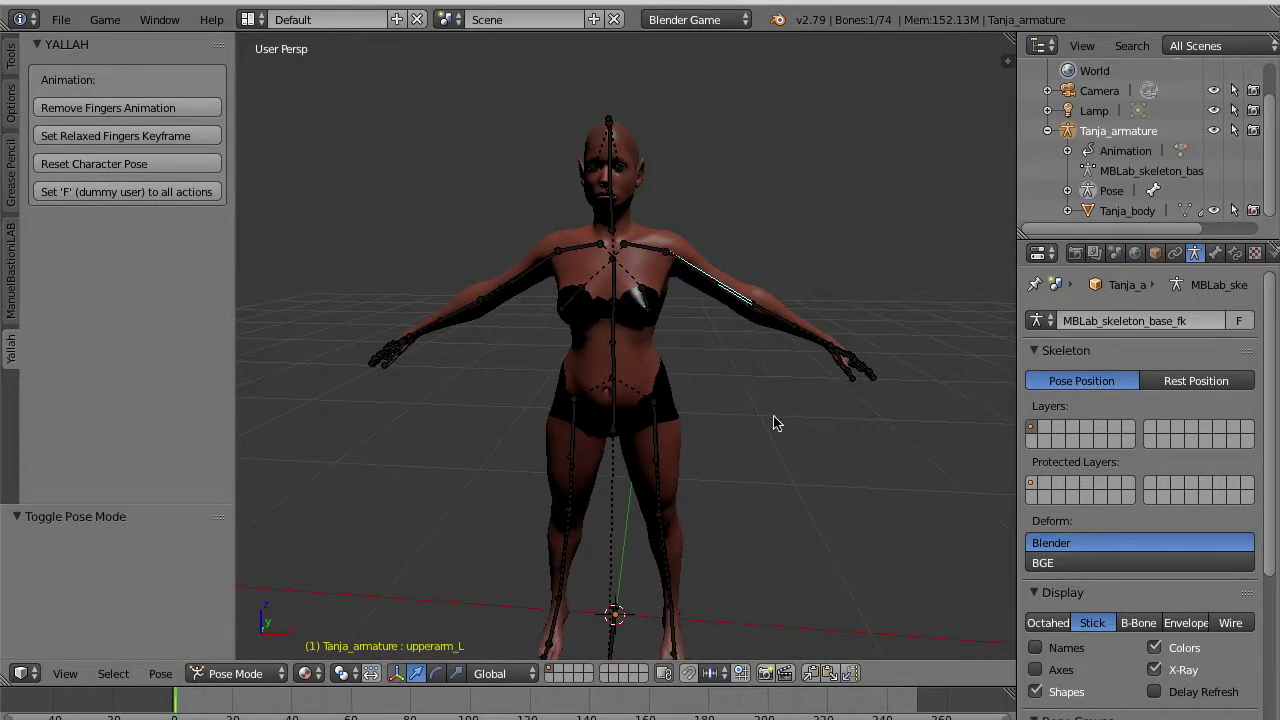
pyautogui.press('r')
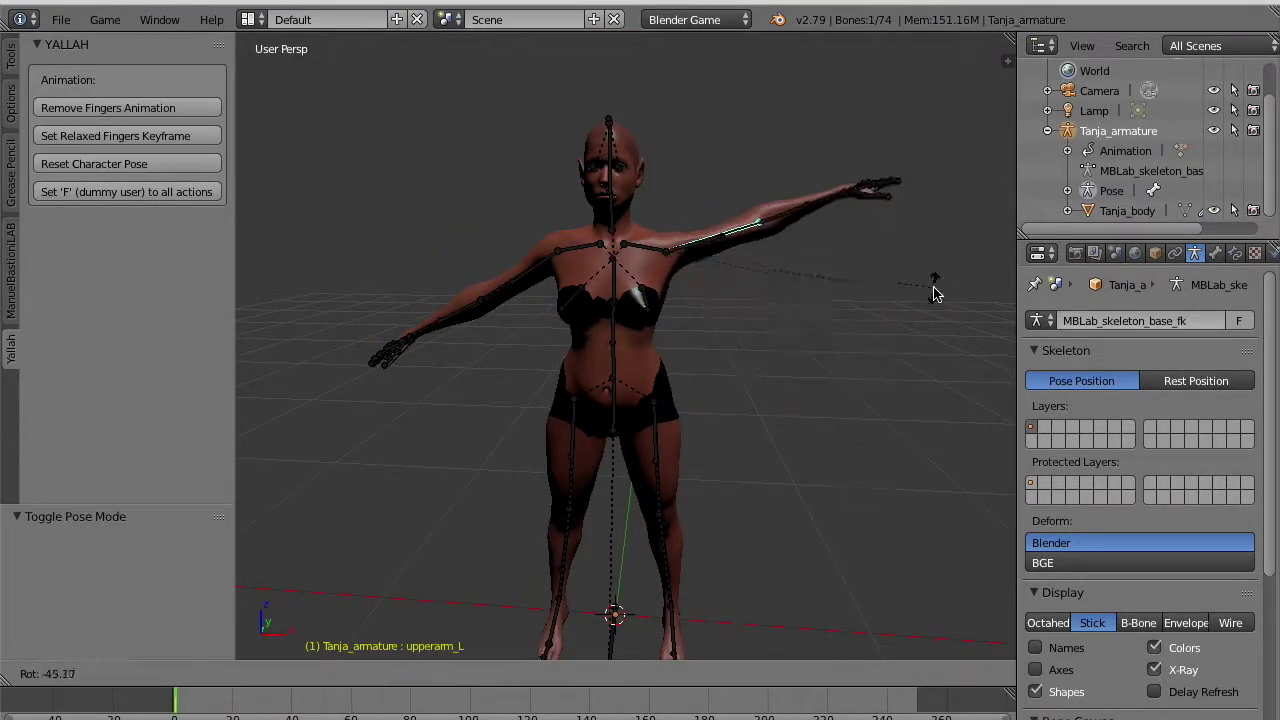
pyautogui.rightClick(880, 430)
pyautogui.scroll(-3, 760, 405)
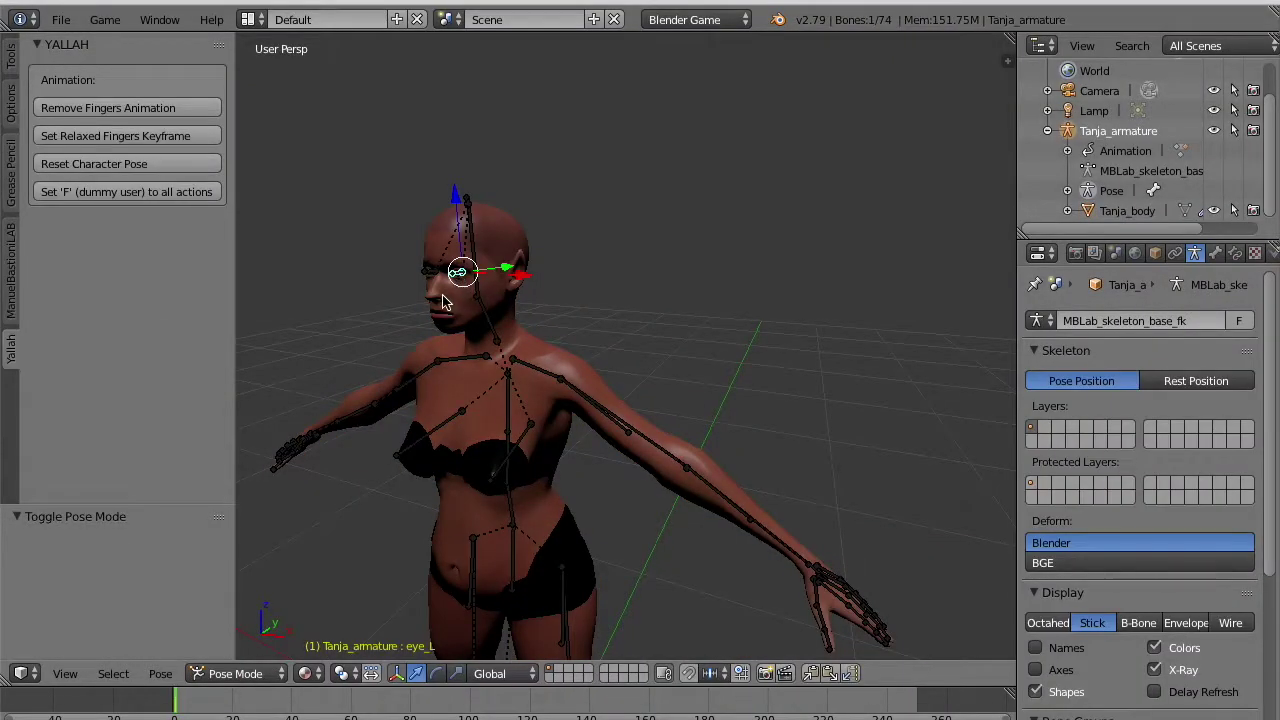
pyautogui.rightClick(466, 203)
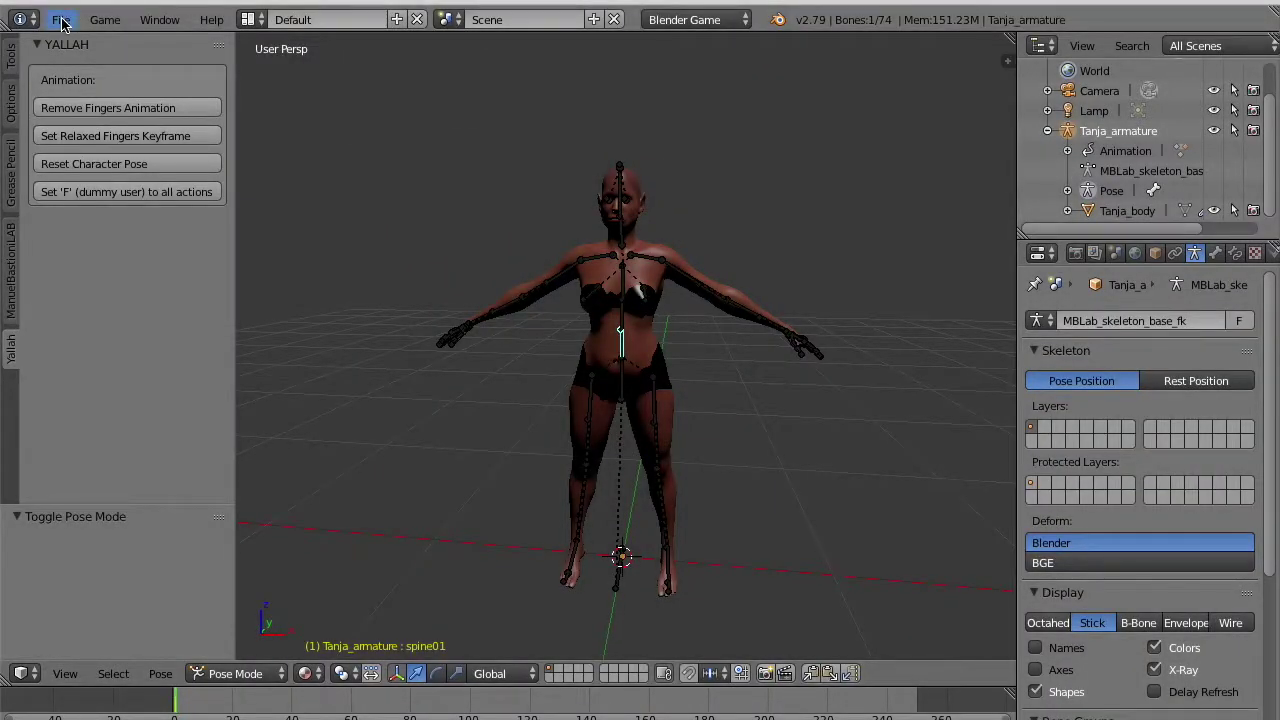
# Browse File > Append to YallahAssets/Clothing/WomanClothes-02-CasualJeansAndShirt.blend/Object.
pyautogui.click(61, 22)
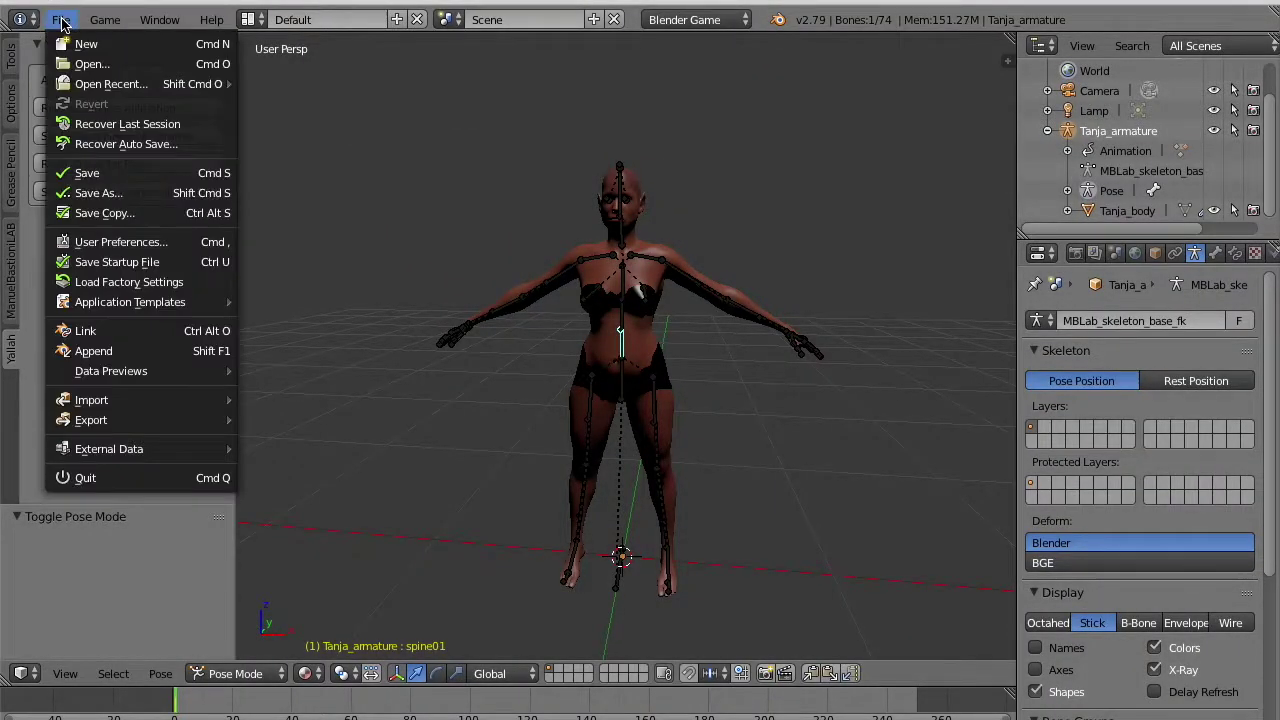
pyautogui.click(93, 352)
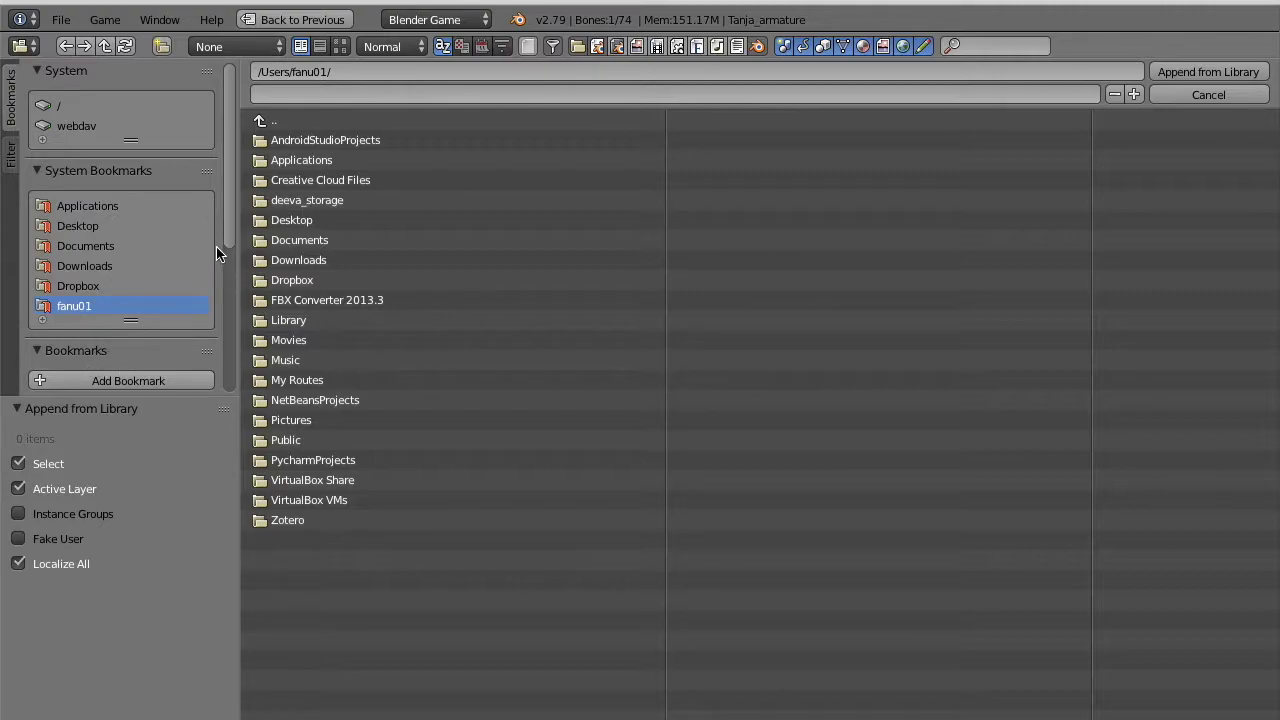
pyautogui.moveTo(227, 244); pyautogui.dragTo(229, 336)
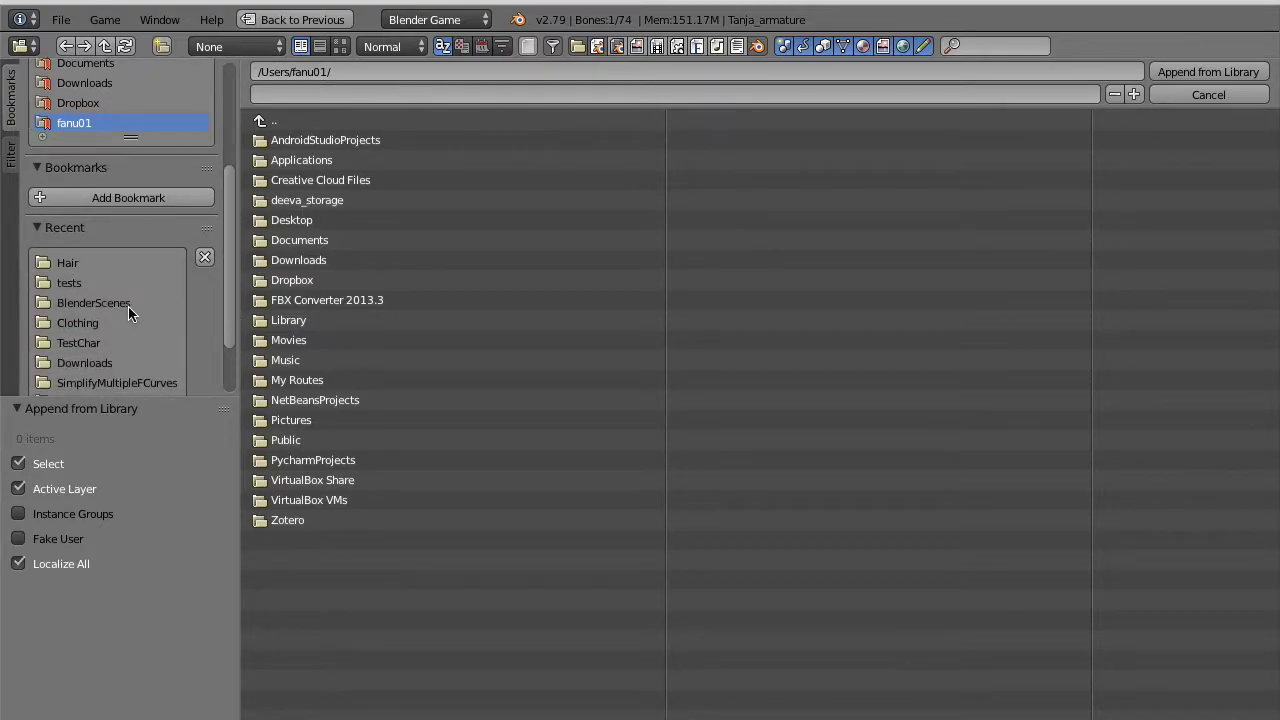
pyautogui.click(113, 302)
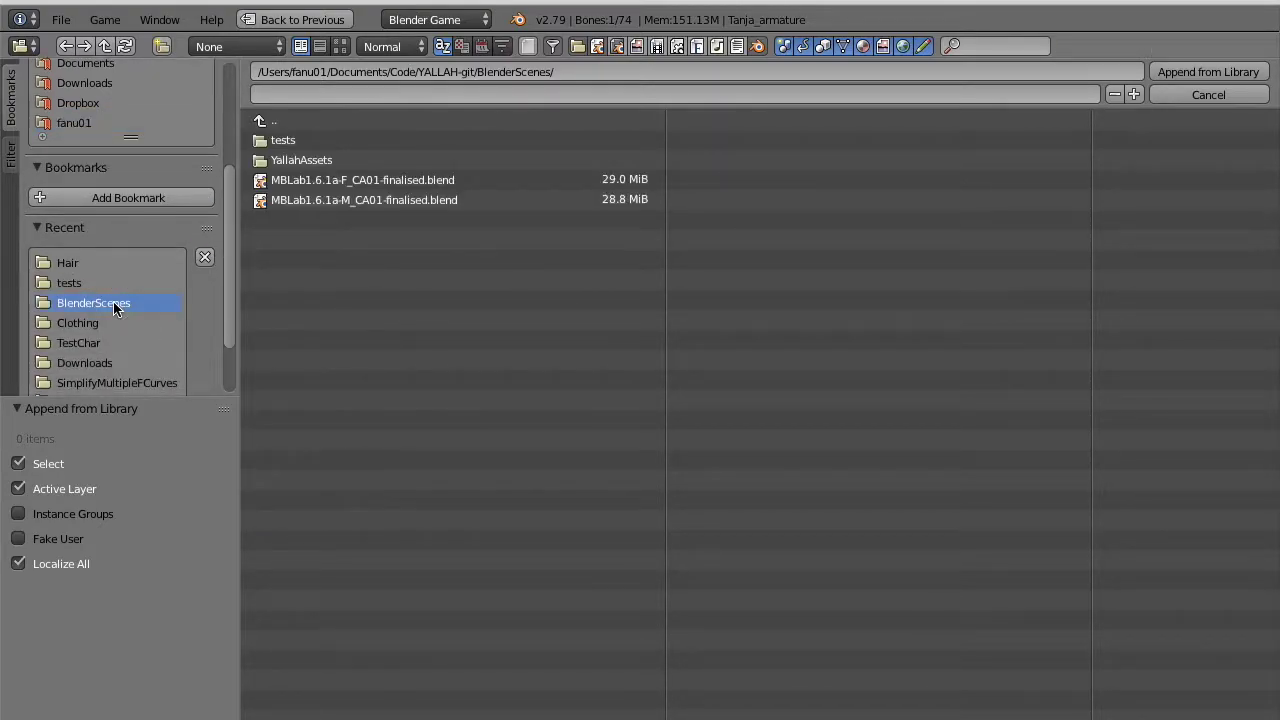
pyautogui.click(288, 163)
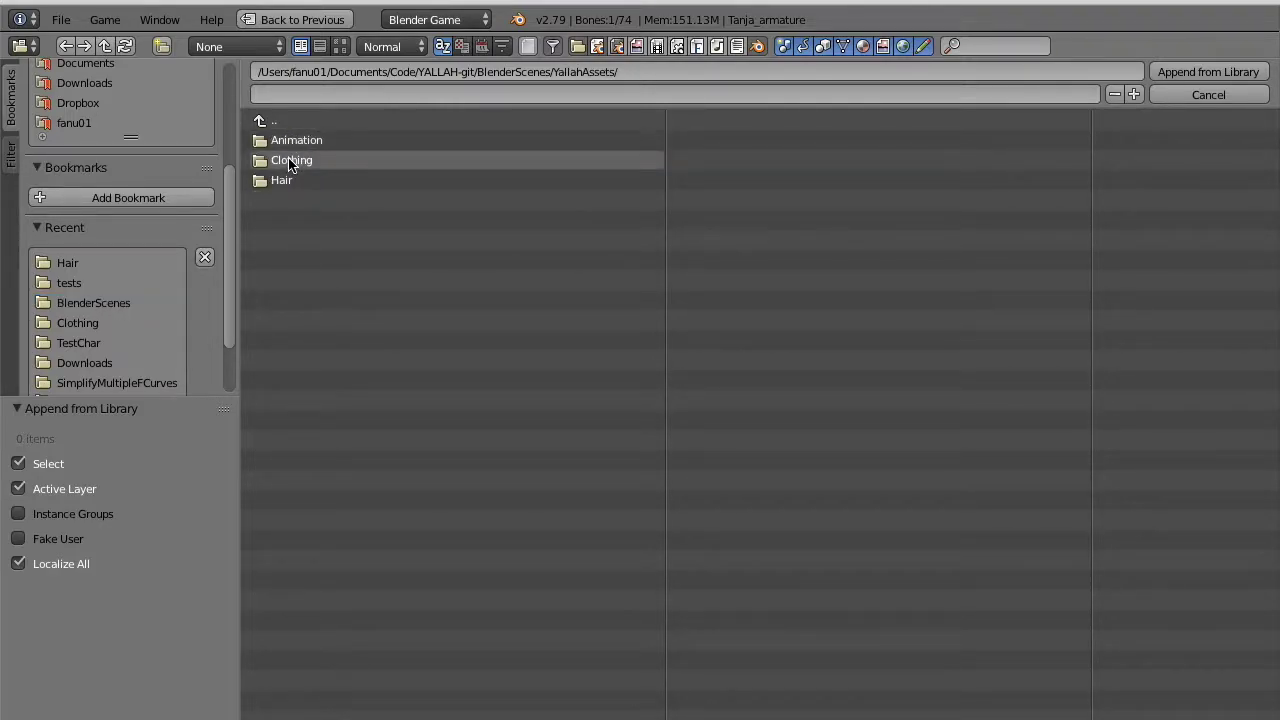
pyautogui.click(288, 163)
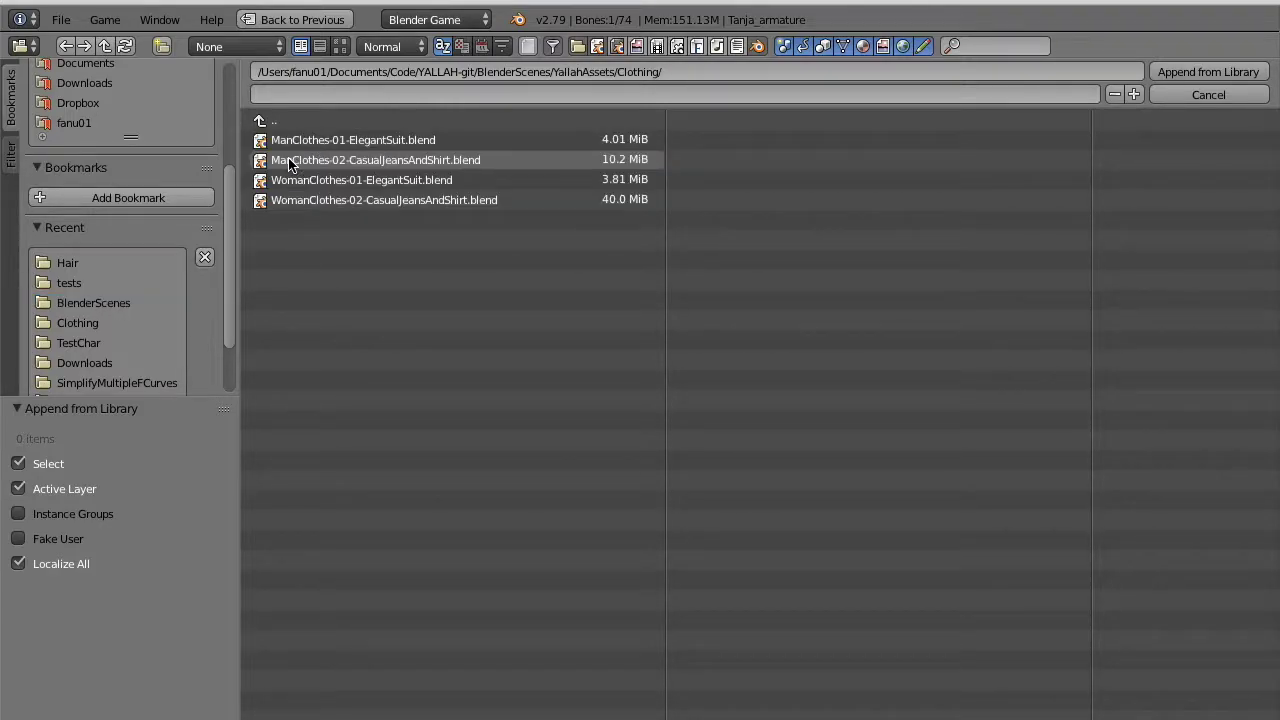
pyautogui.click(319, 203)
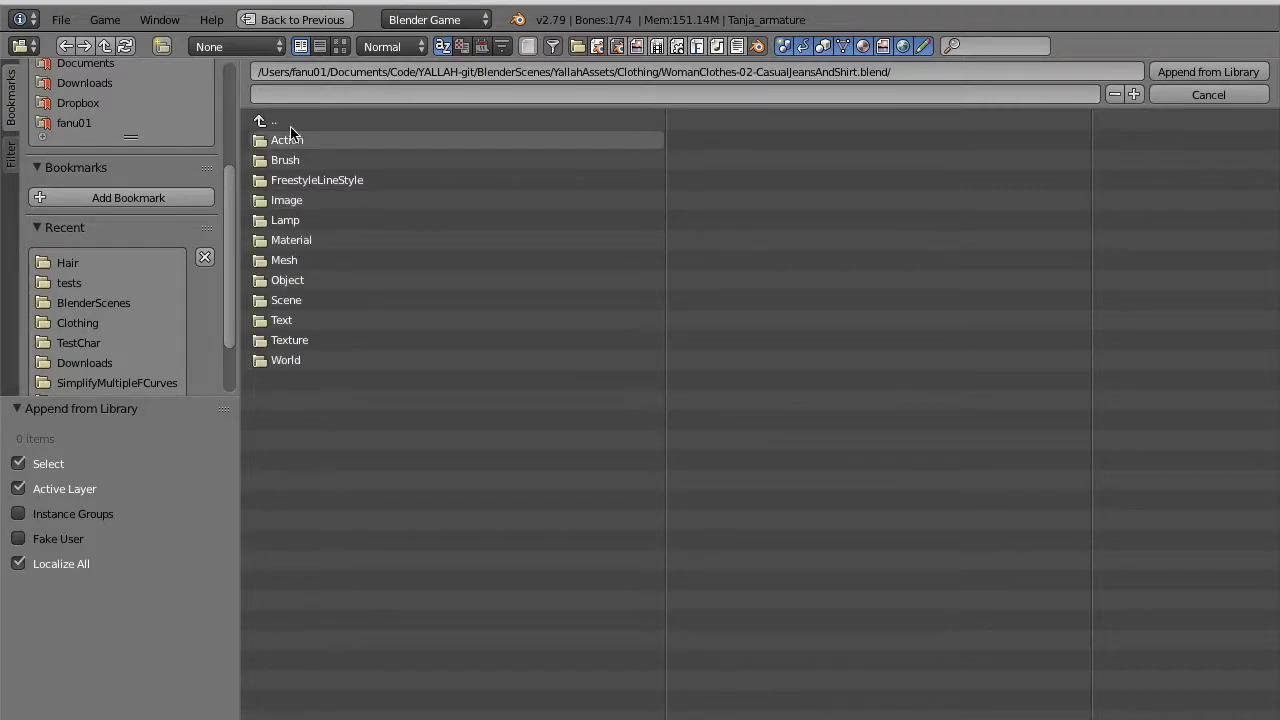
pyautogui.click(296, 284)
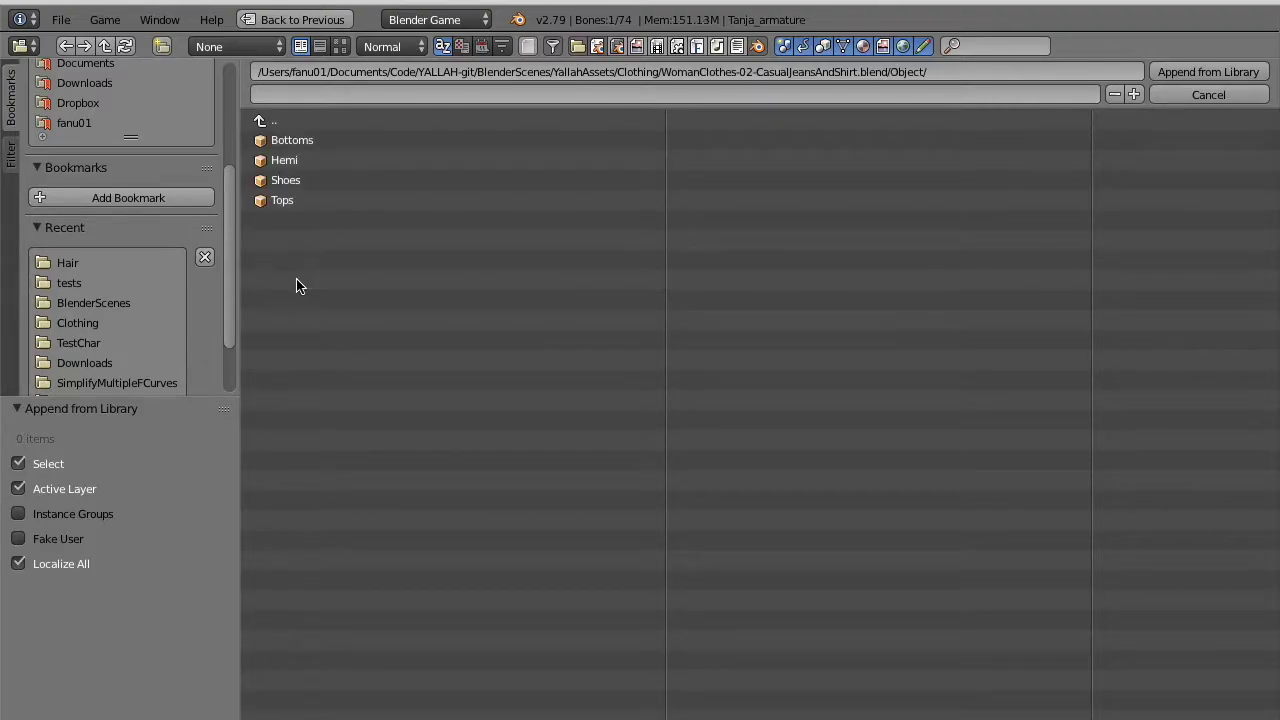
# Select Bottoms, Shoes and Tops and append them into the scene.
pyautogui.click(293, 139)
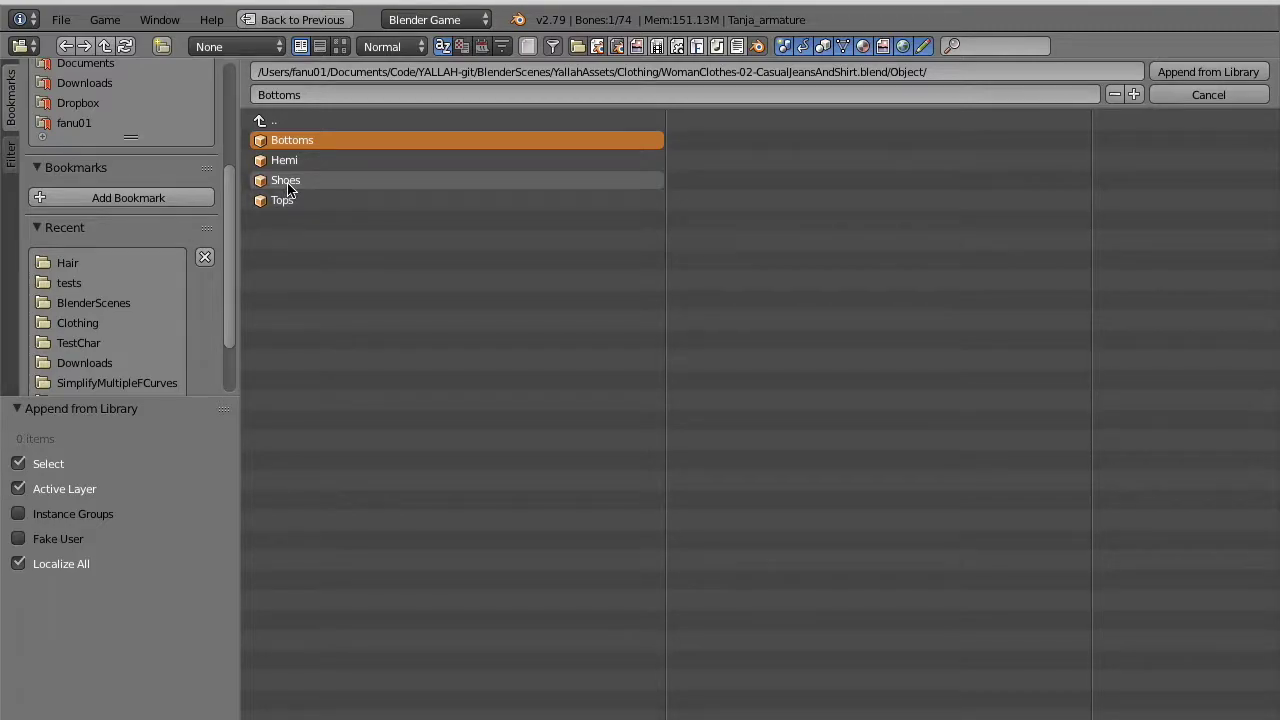
pyautogui.keyDown('shift'); pyautogui.click(287, 185); pyautogui.keyUp('shift')
pyautogui.keyDown('shift'); pyautogui.click(285, 202); pyautogui.keyUp('shift')
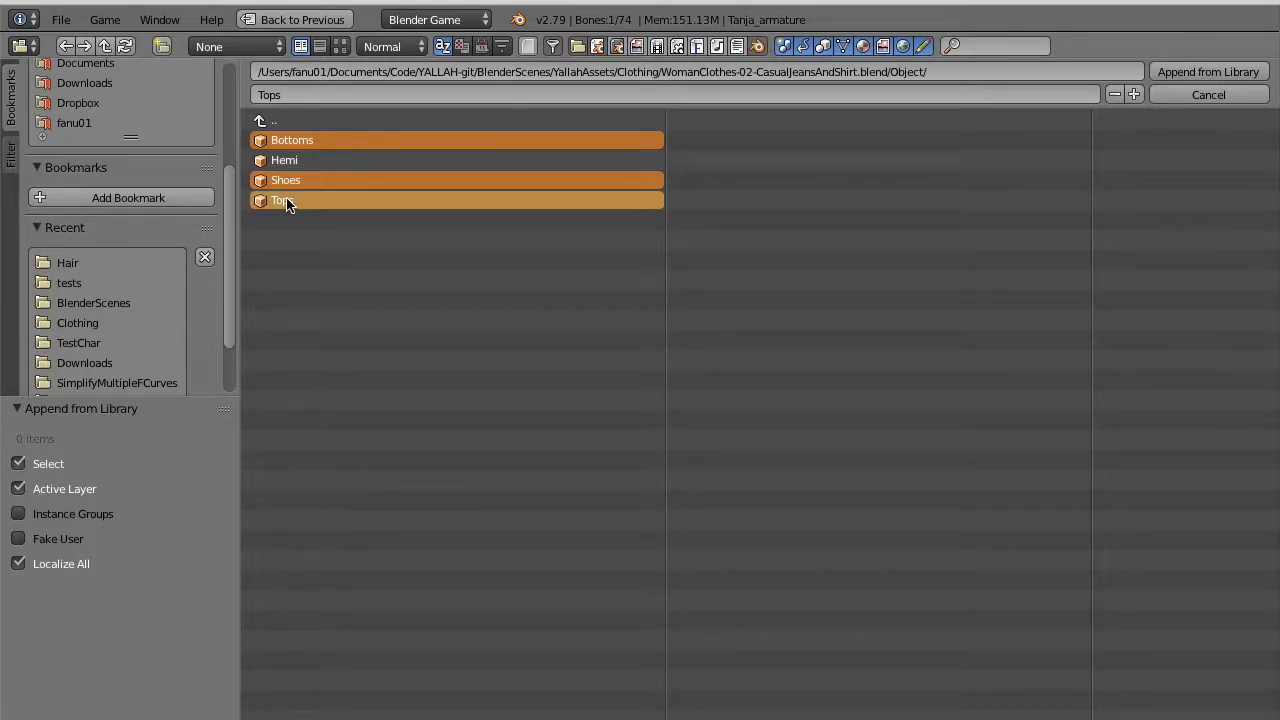
pyautogui.click(1206, 74)
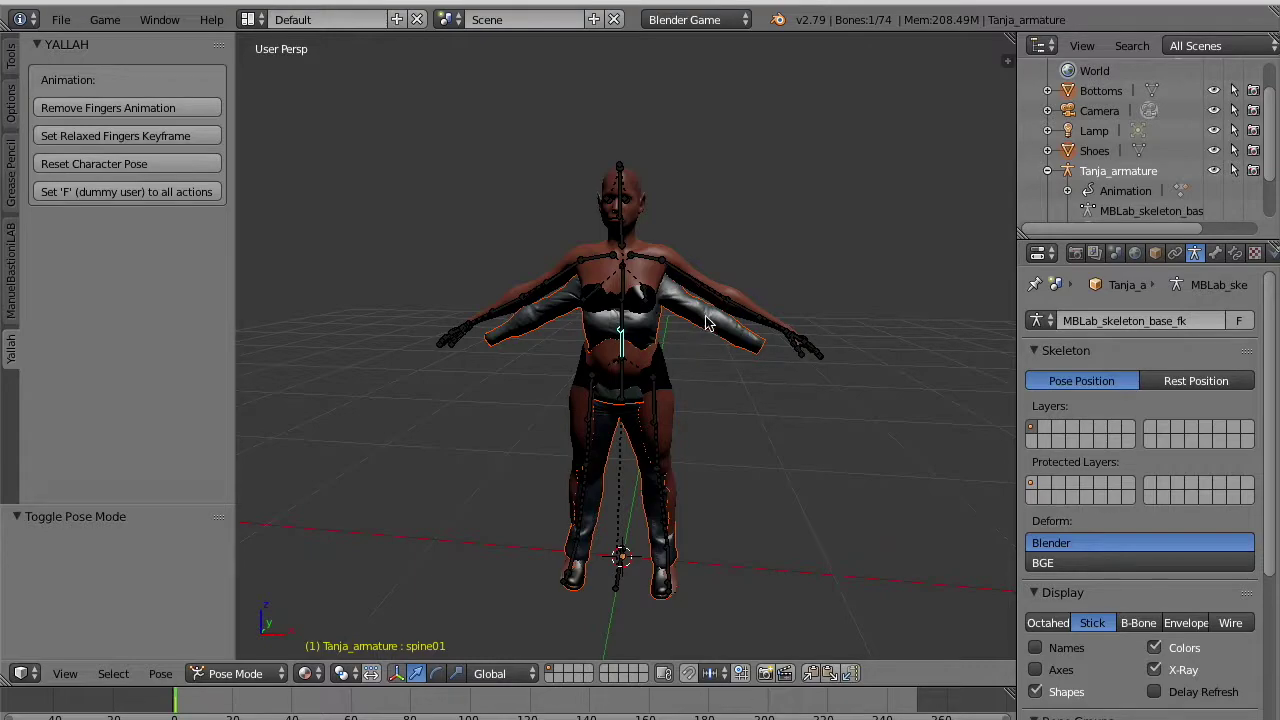
# Set the Tops mesh's Relations parent to Tanja_armature in Object properties.
pyautogui.rightClick(707, 322)
pyautogui.scroll(-3, 1090, 200)
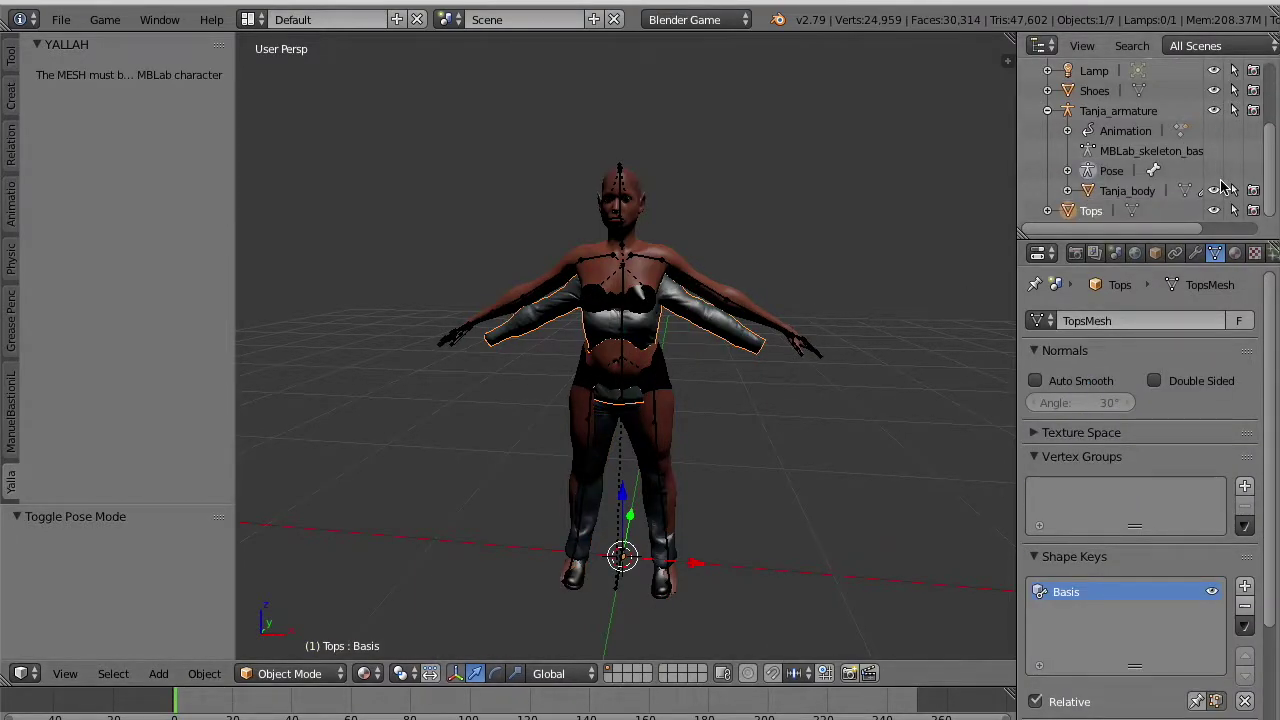
pyautogui.click(1155, 253)
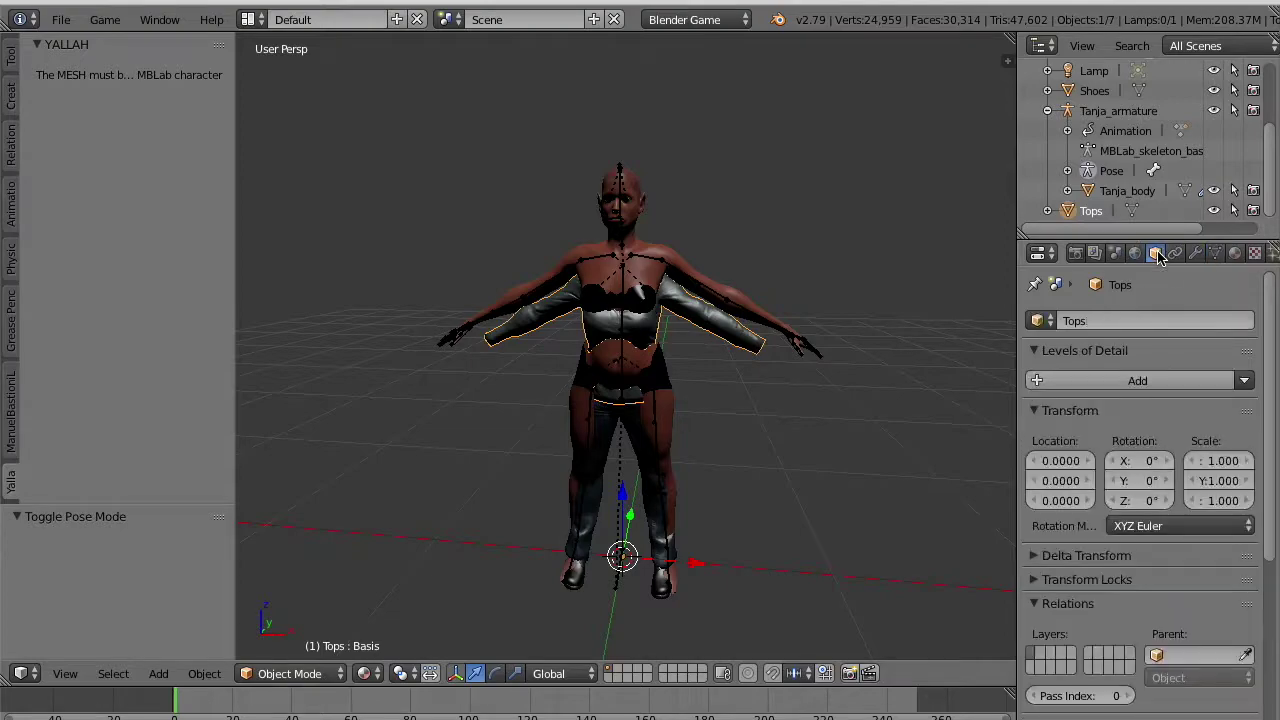
pyautogui.scroll(-2, 1150, 512)
pyautogui.click(1186, 576)
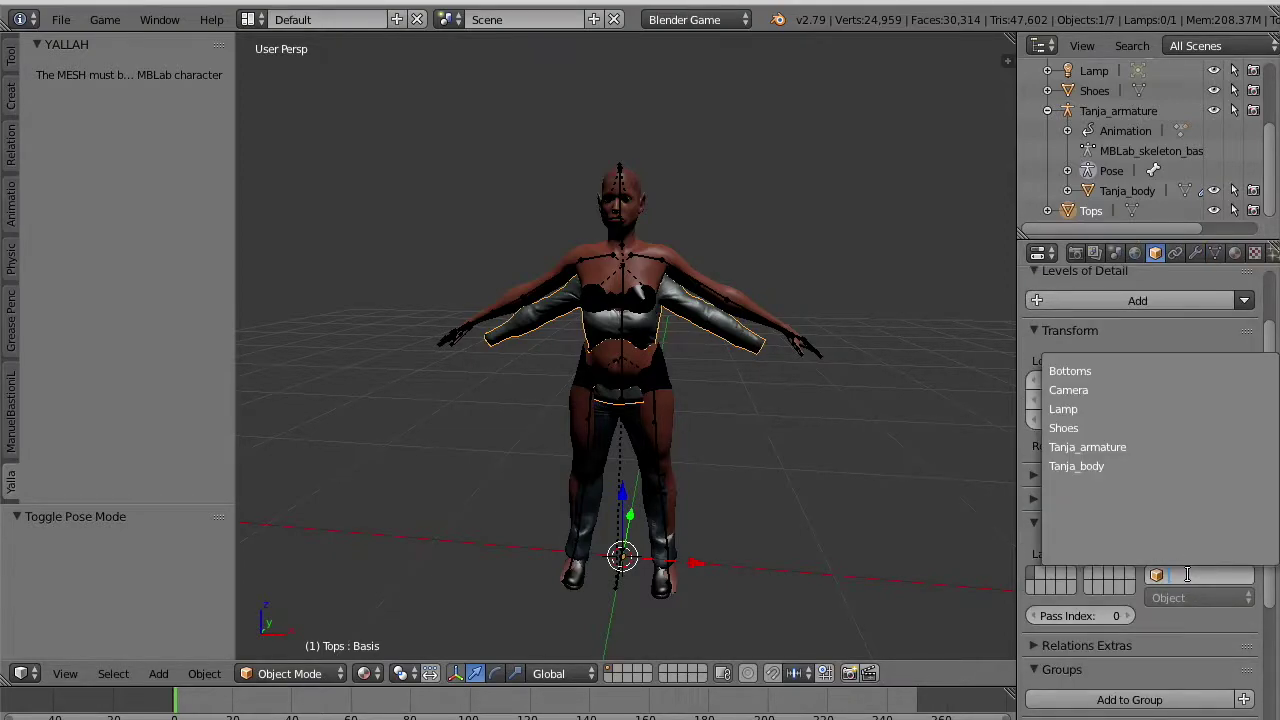
pyautogui.click(1074, 448)
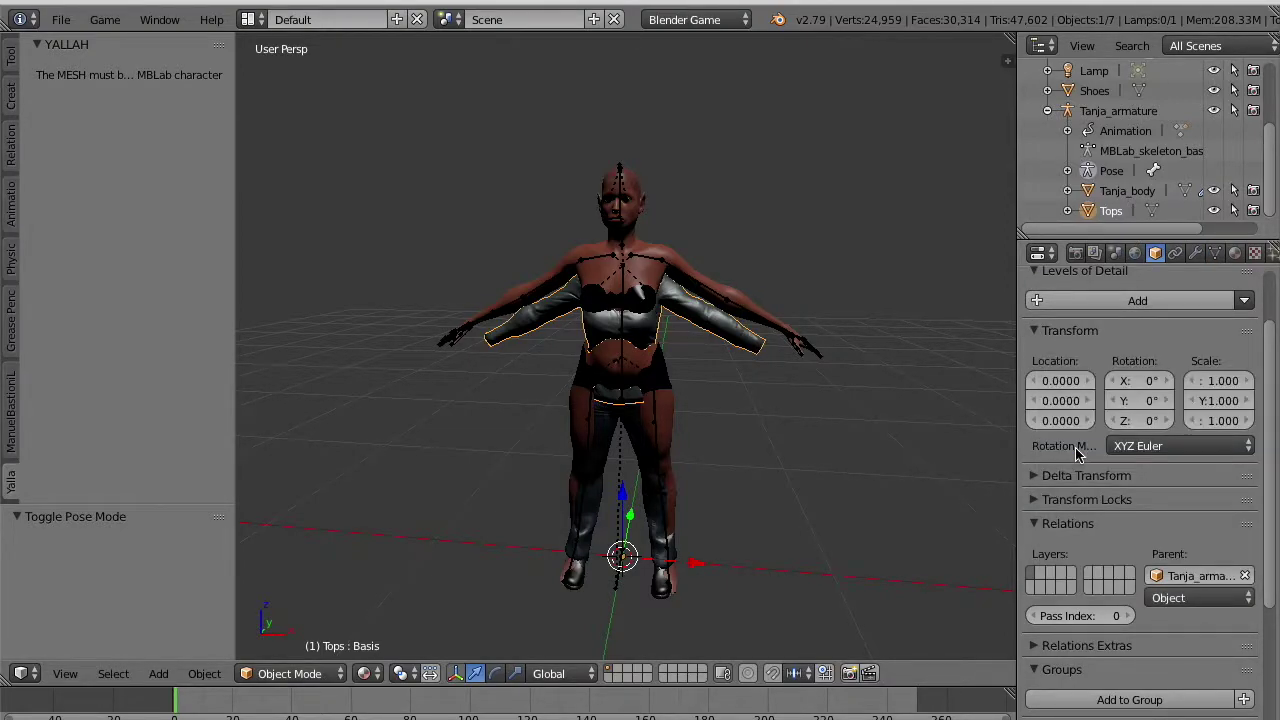
# Parent the Shoes and Bottoms objects to Tanja_armature as well.
pyautogui.scroll(3, 1123, 148)
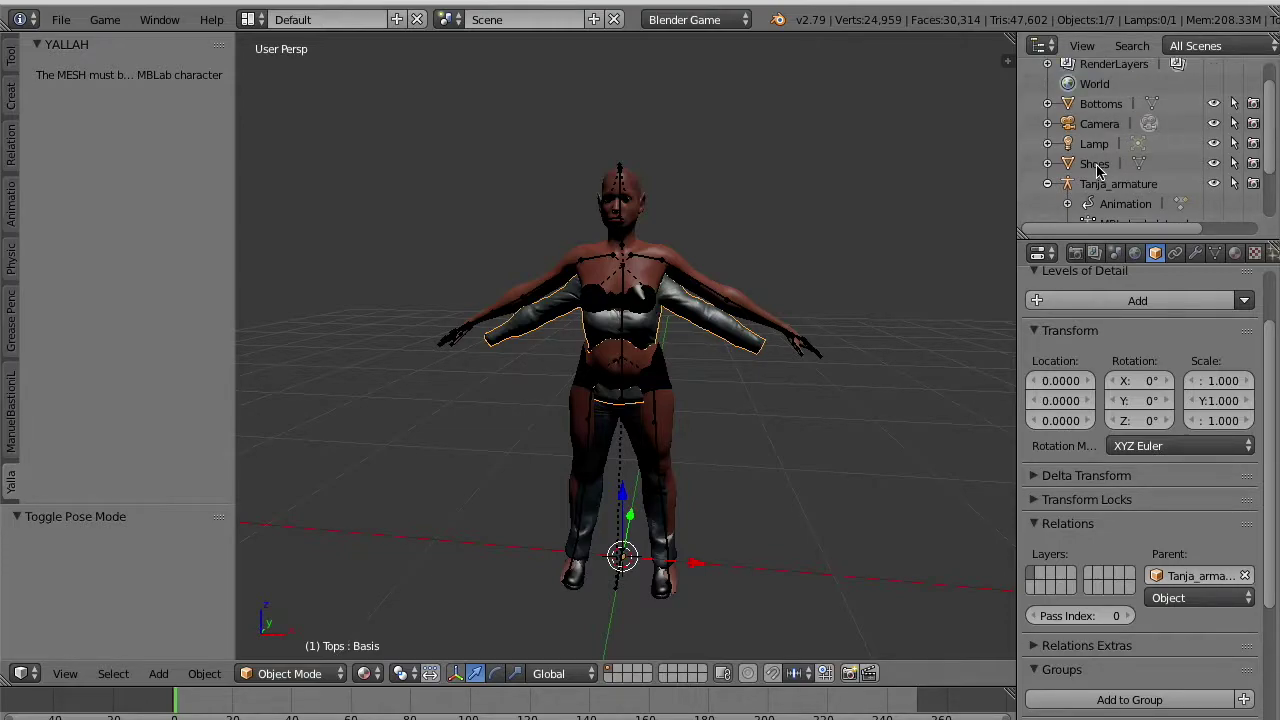
pyautogui.click(1094, 163)
pyautogui.click(1175, 575)
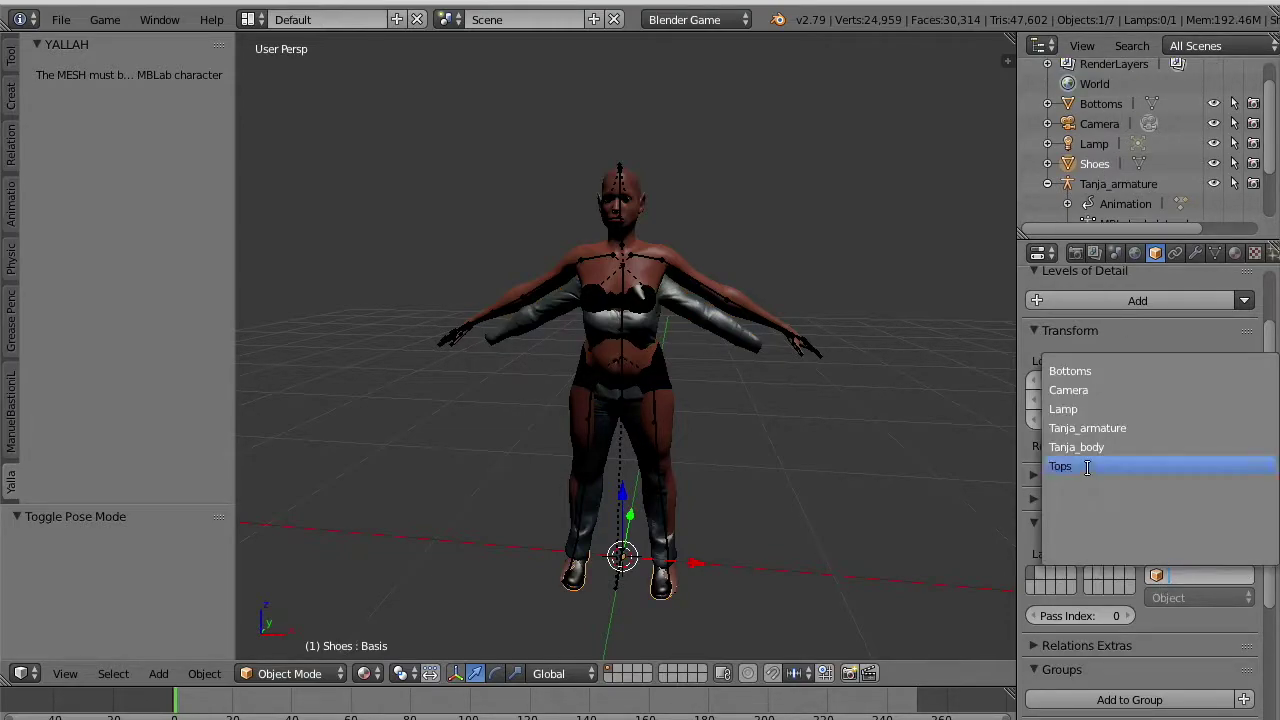
pyautogui.click(1088, 428)
pyautogui.click(1103, 104)
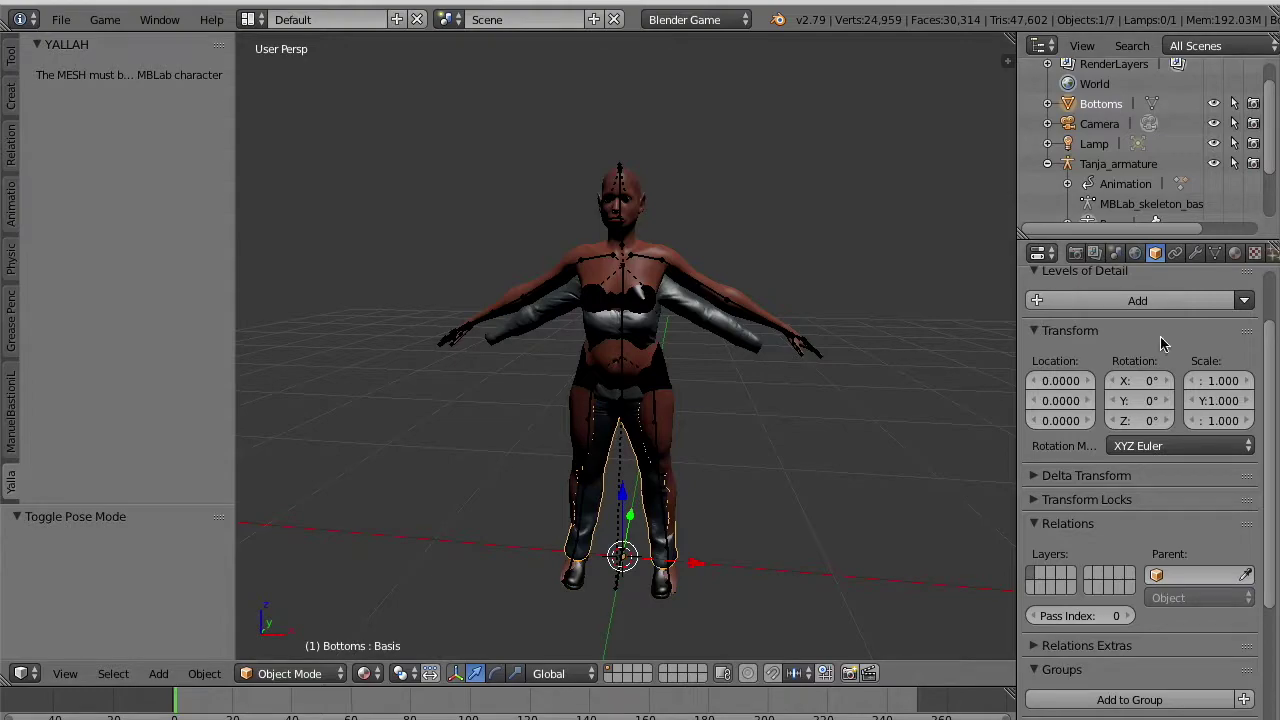
pyautogui.click(1183, 570)
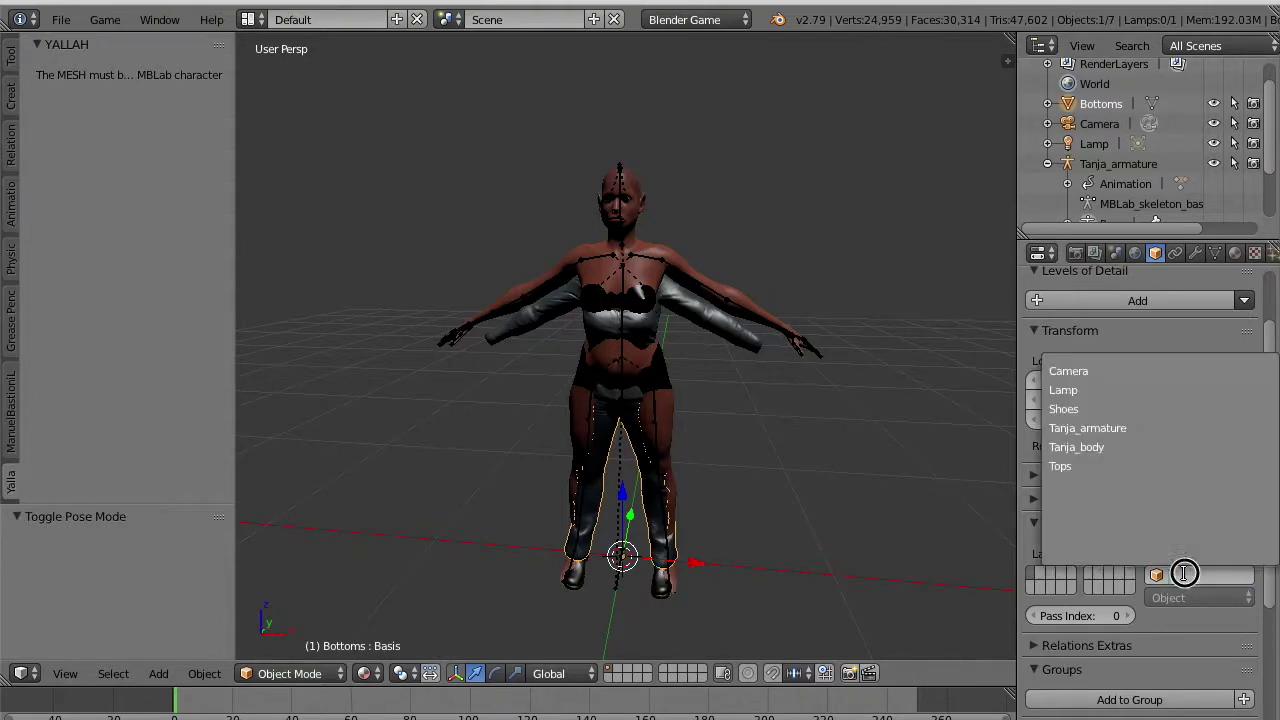
pyautogui.click(1080, 428)
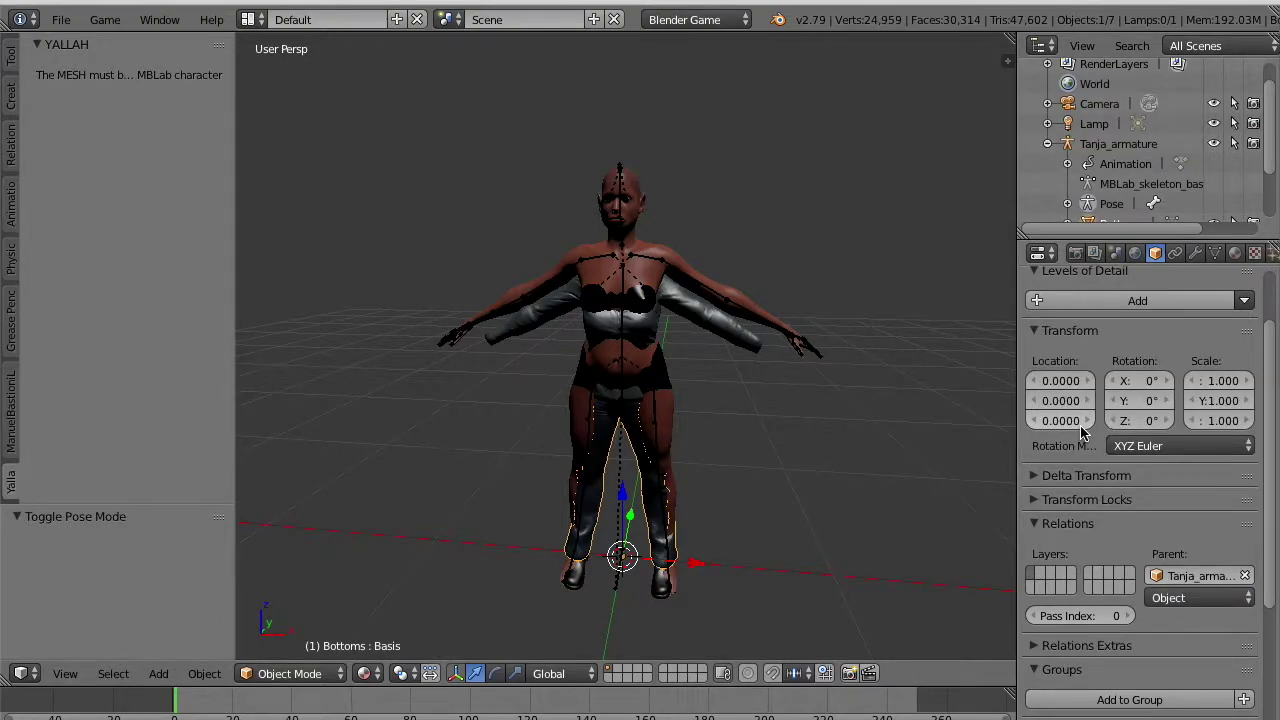
# Fit the Bottoms proxy onto Tanja_body in the MB-Lab Proxy Fitting panel.
pyautogui.click(12, 418)
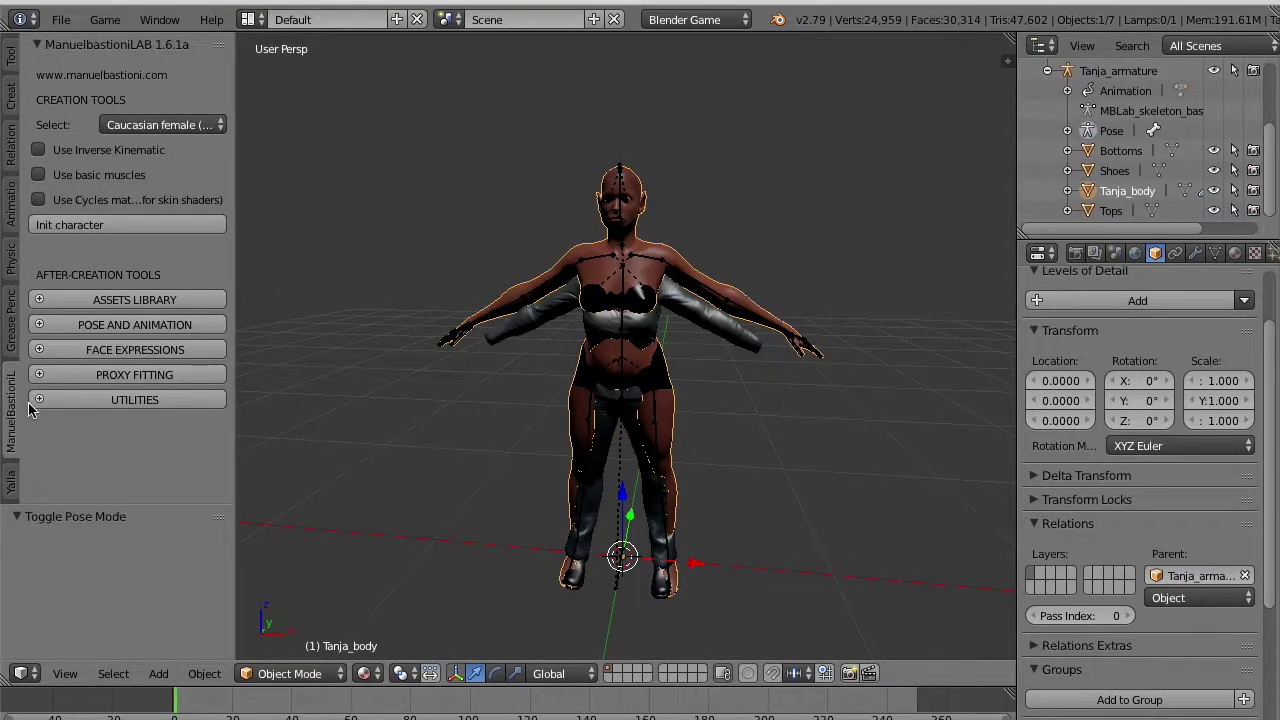
pyautogui.click(113, 377)
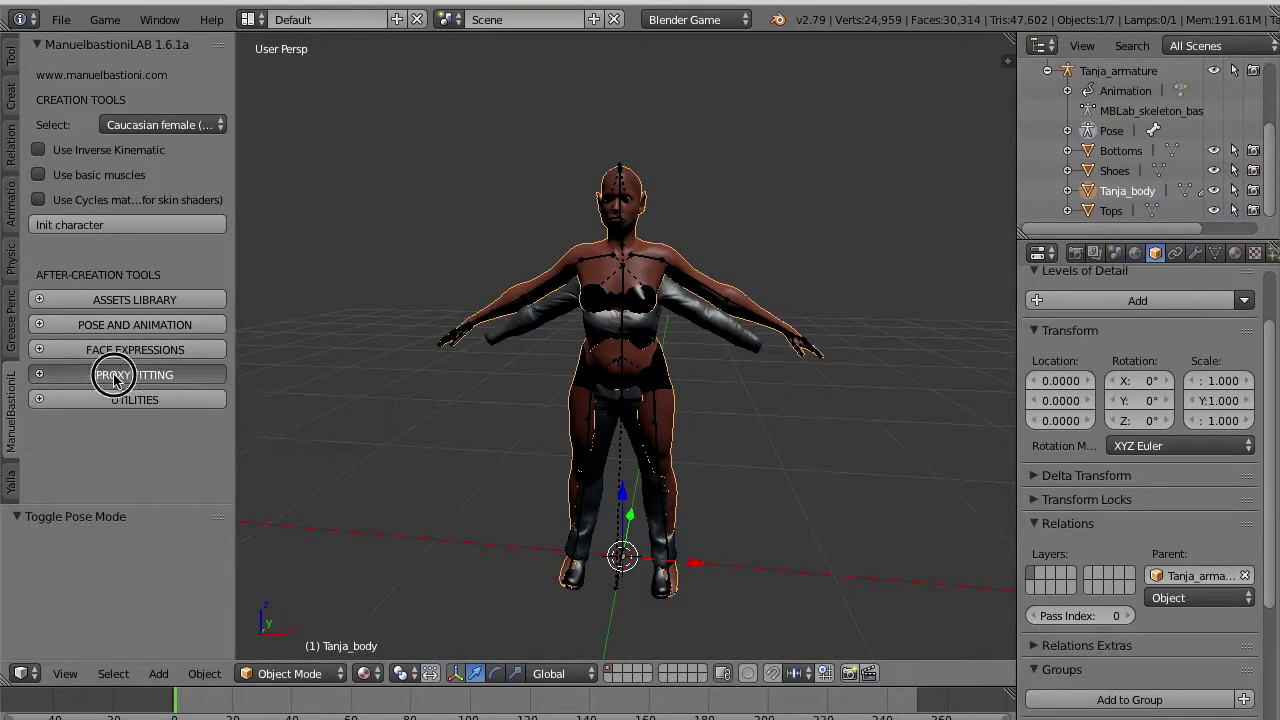
pyautogui.scroll(-5, 113, 377)
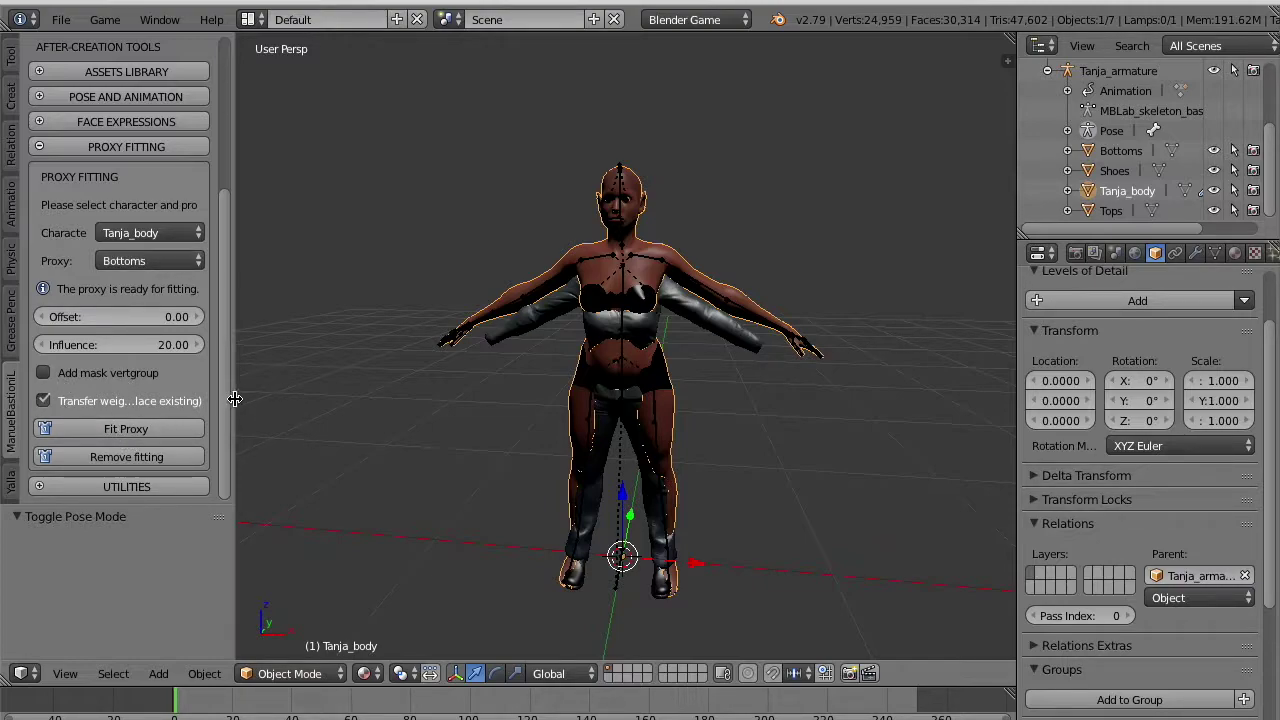
pyautogui.moveTo(231, 400); pyautogui.dragTo(259, 403)
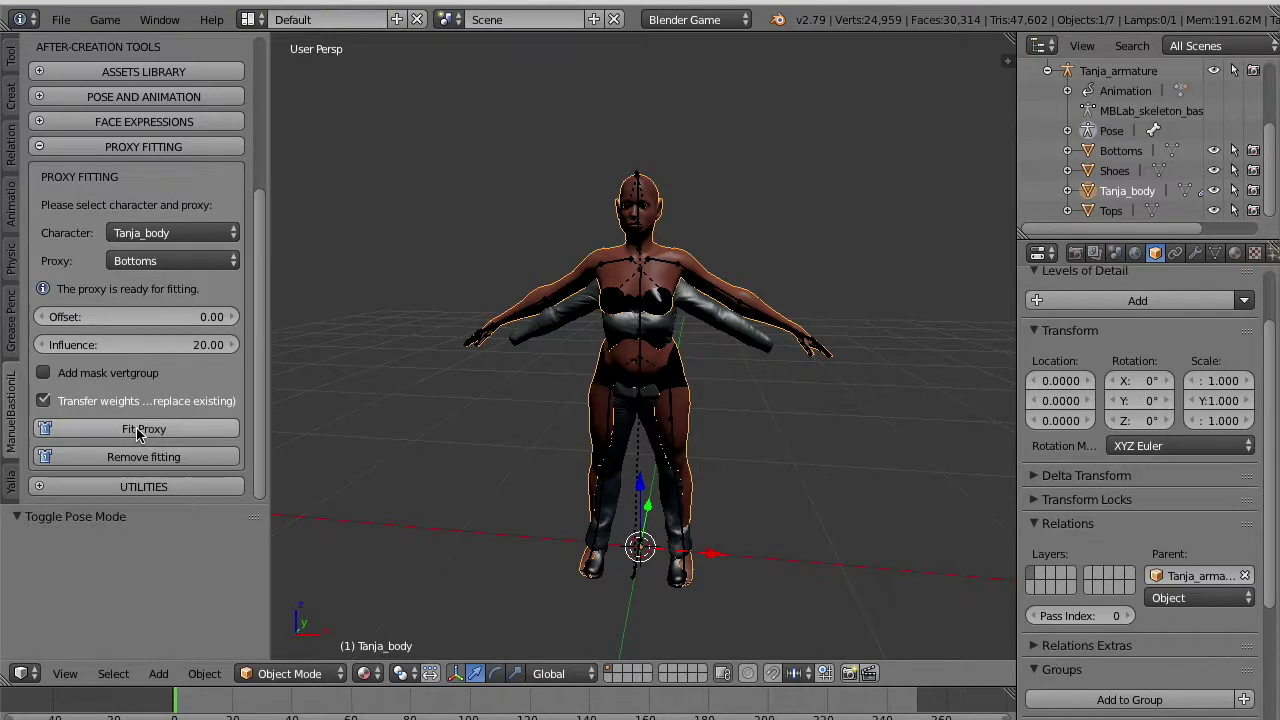
pyautogui.click(139, 432)
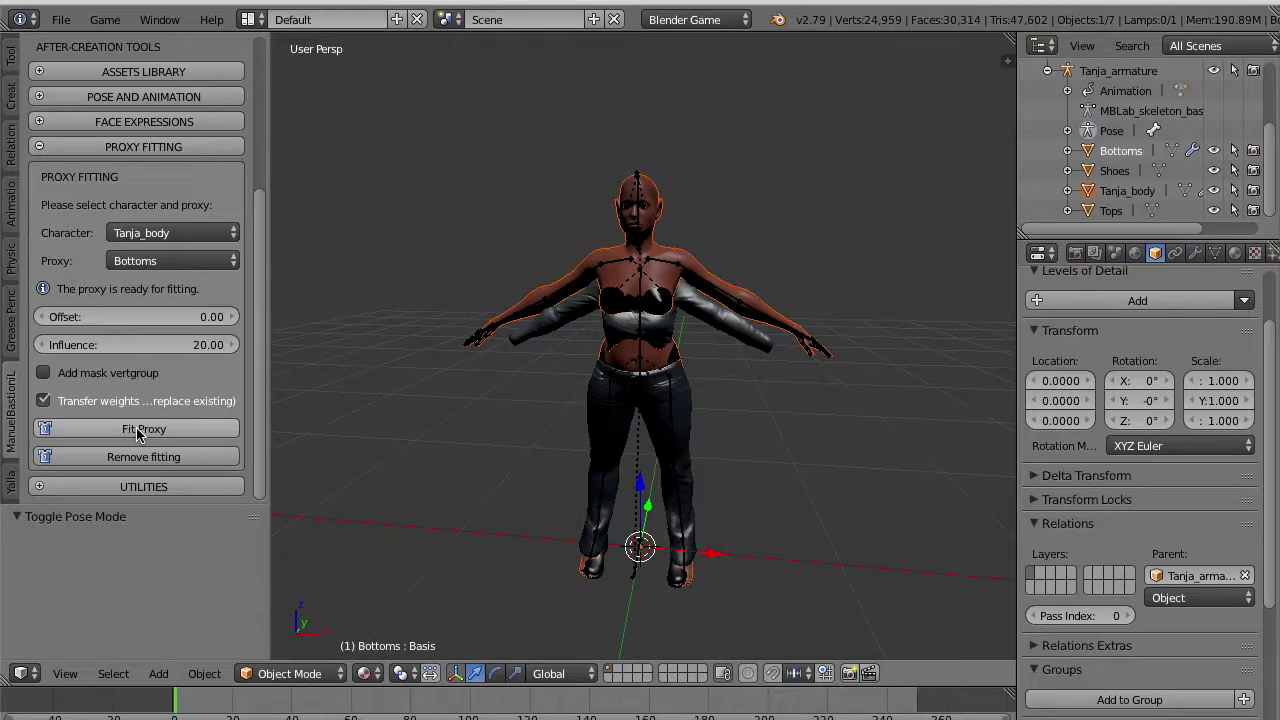
# Fit the Tops and Shoes proxies, then put Tanja_armature back into Pose Mode.
pyautogui.click(150, 260)
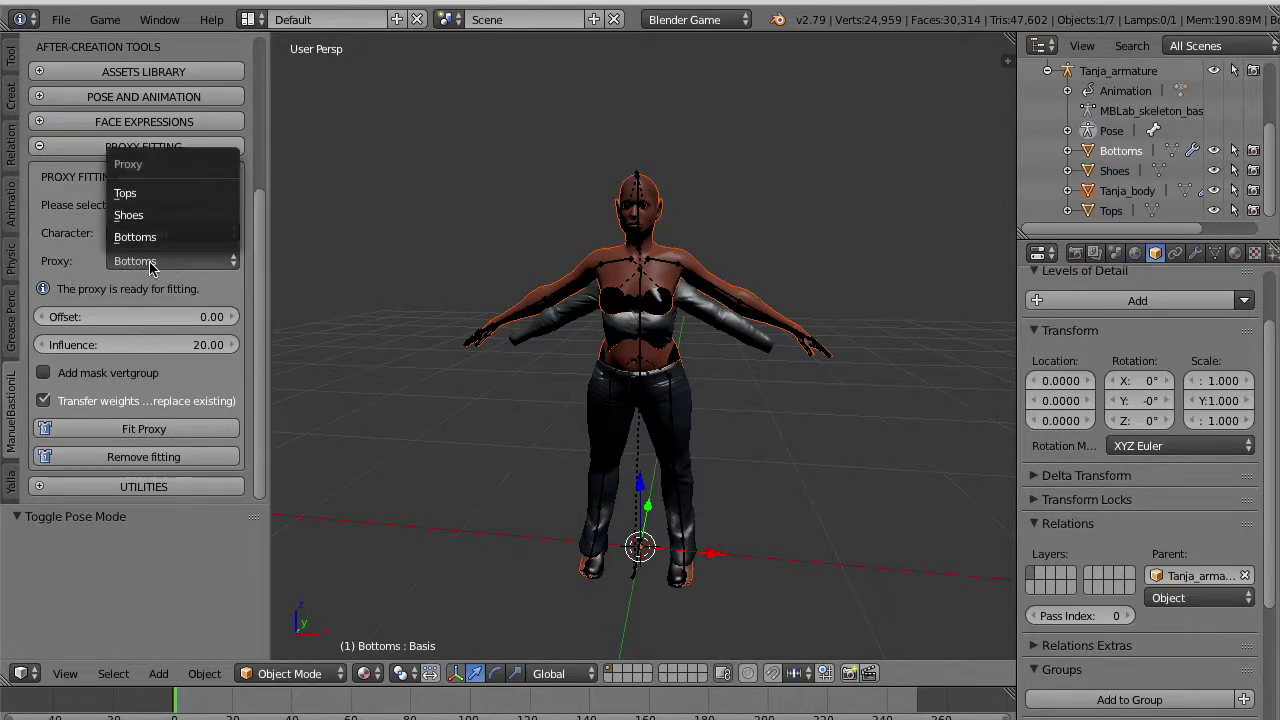
pyautogui.click(141, 194)
pyautogui.click(128, 430)
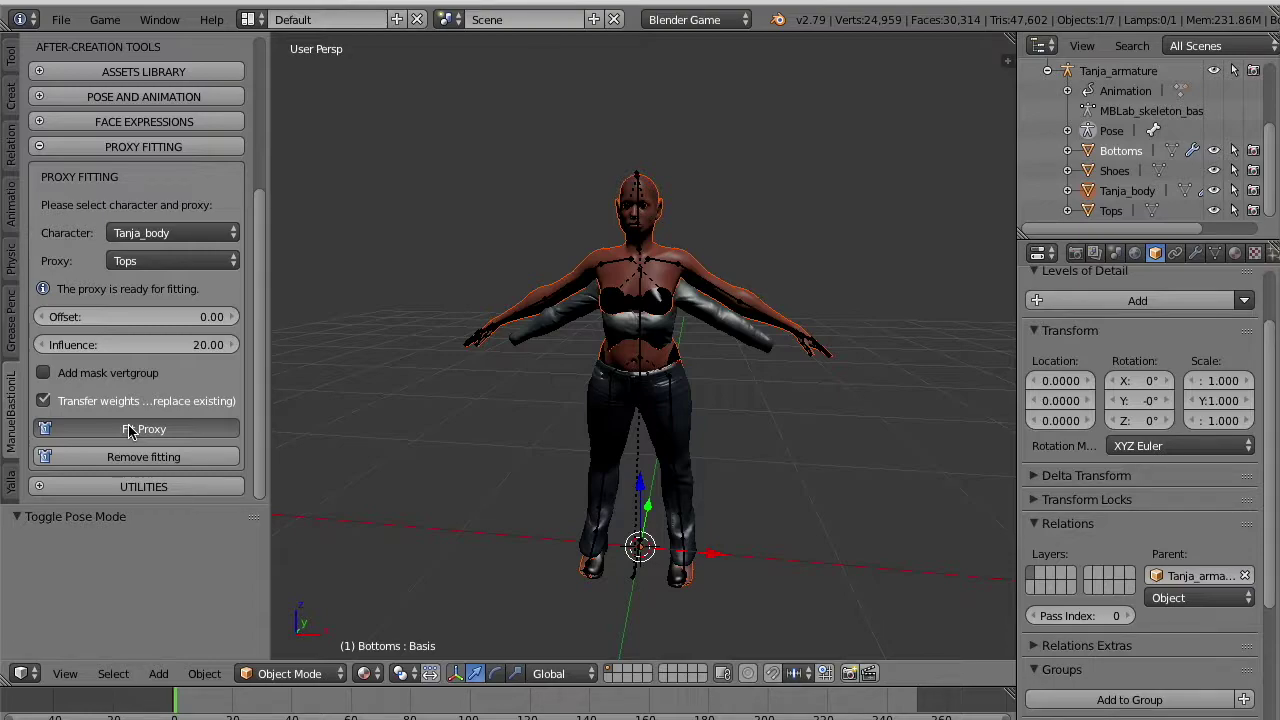
pyautogui.click(158, 261)
pyautogui.click(155, 215)
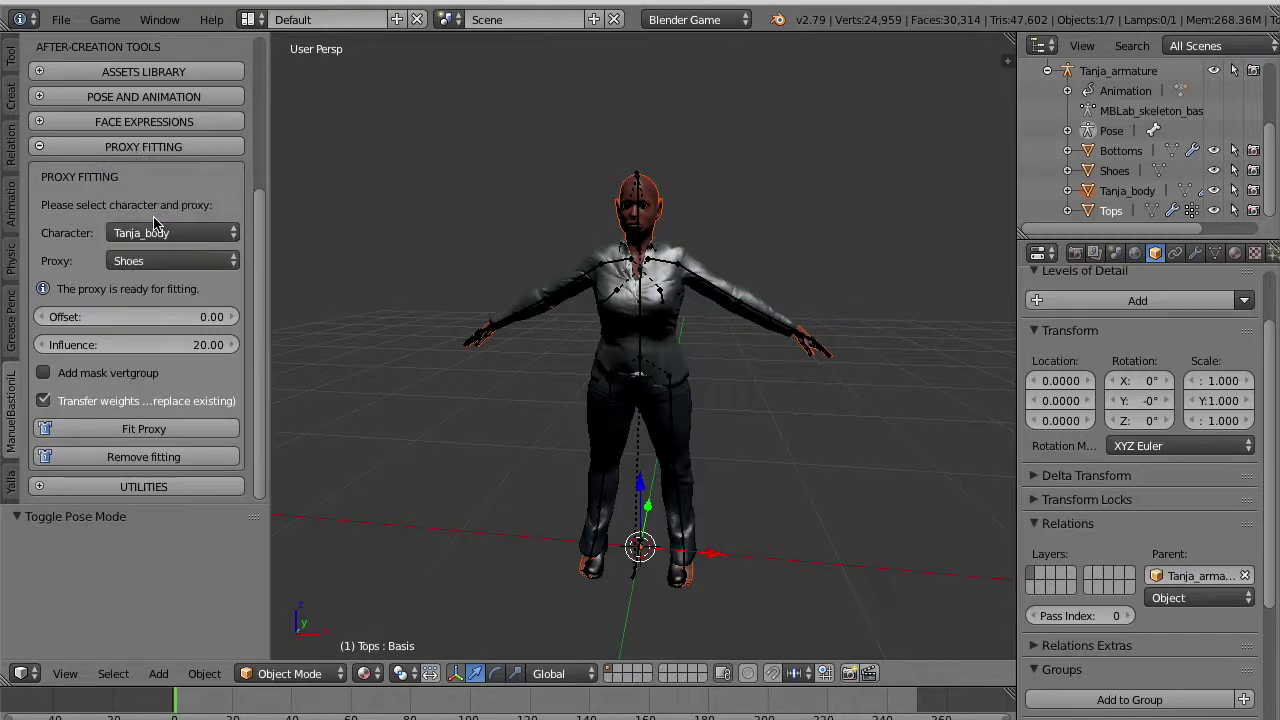
pyautogui.click(139, 430)
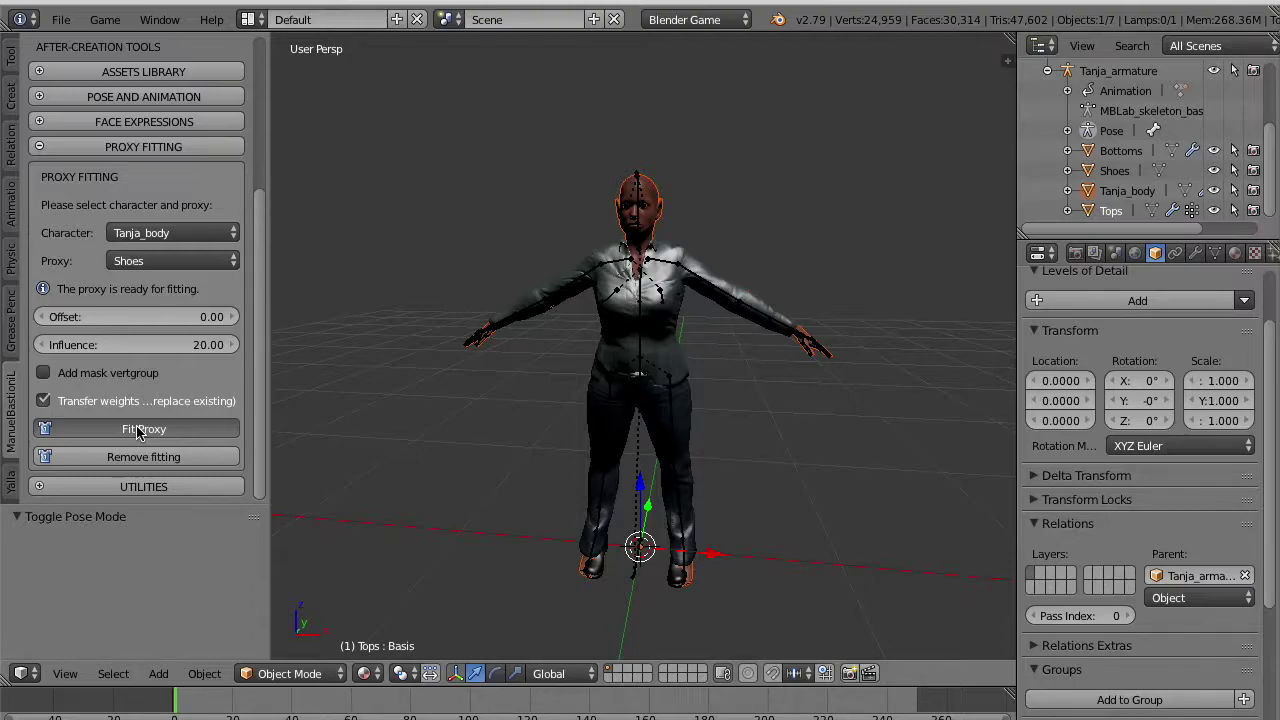
pyautogui.click(138, 430)
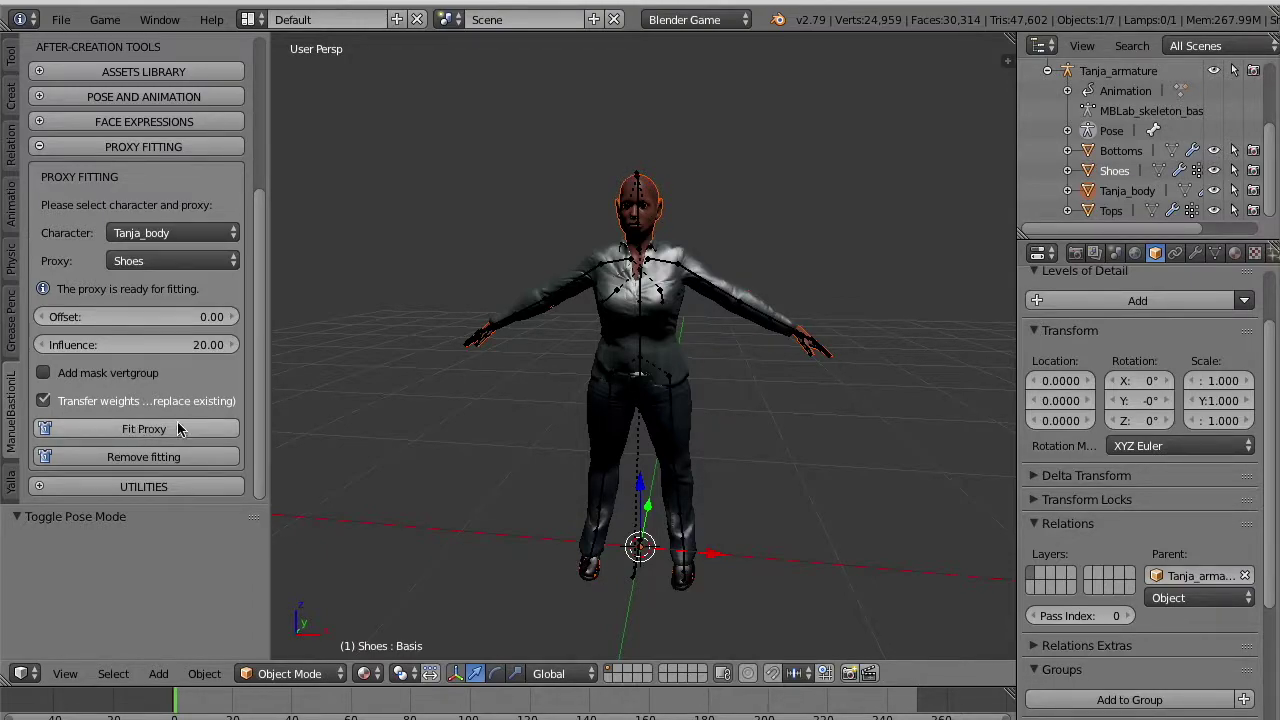
pyautogui.rightClick(731, 292)
pyautogui.hotkey('ctrl', 'Tab')
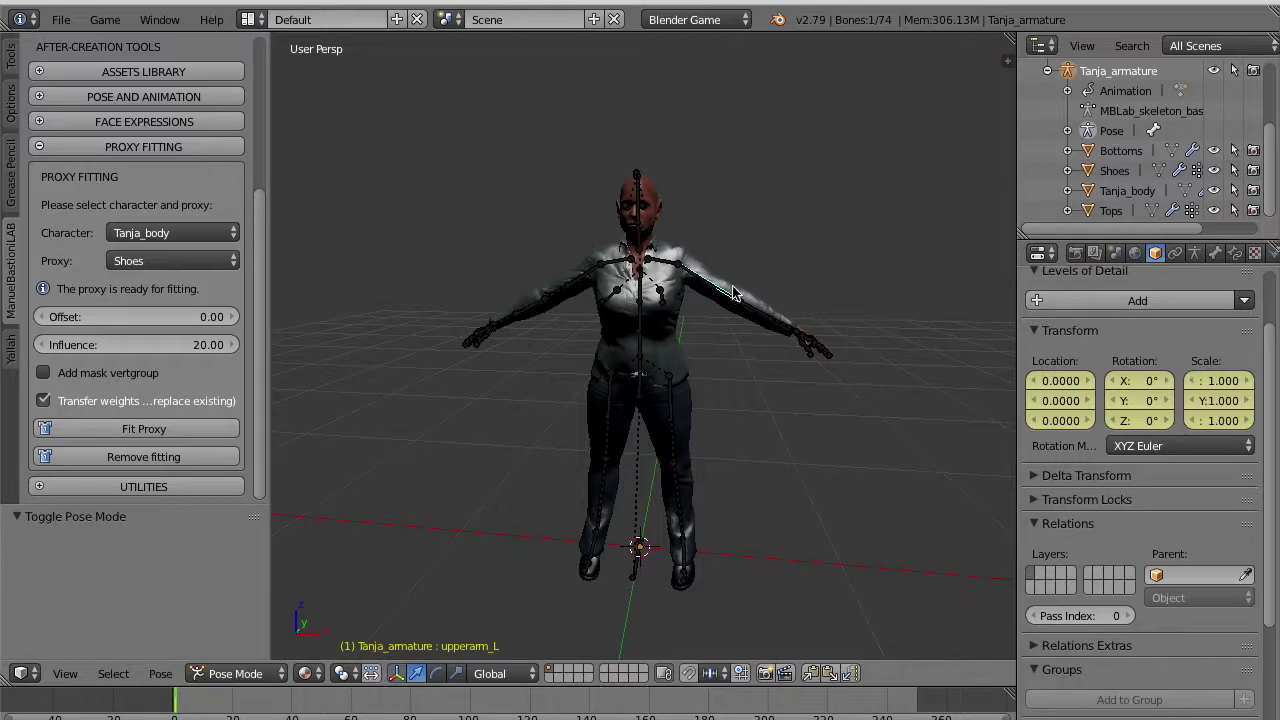
# Select the Tops object and inspect its modifier stack.
pyautogui.click(1111, 211)
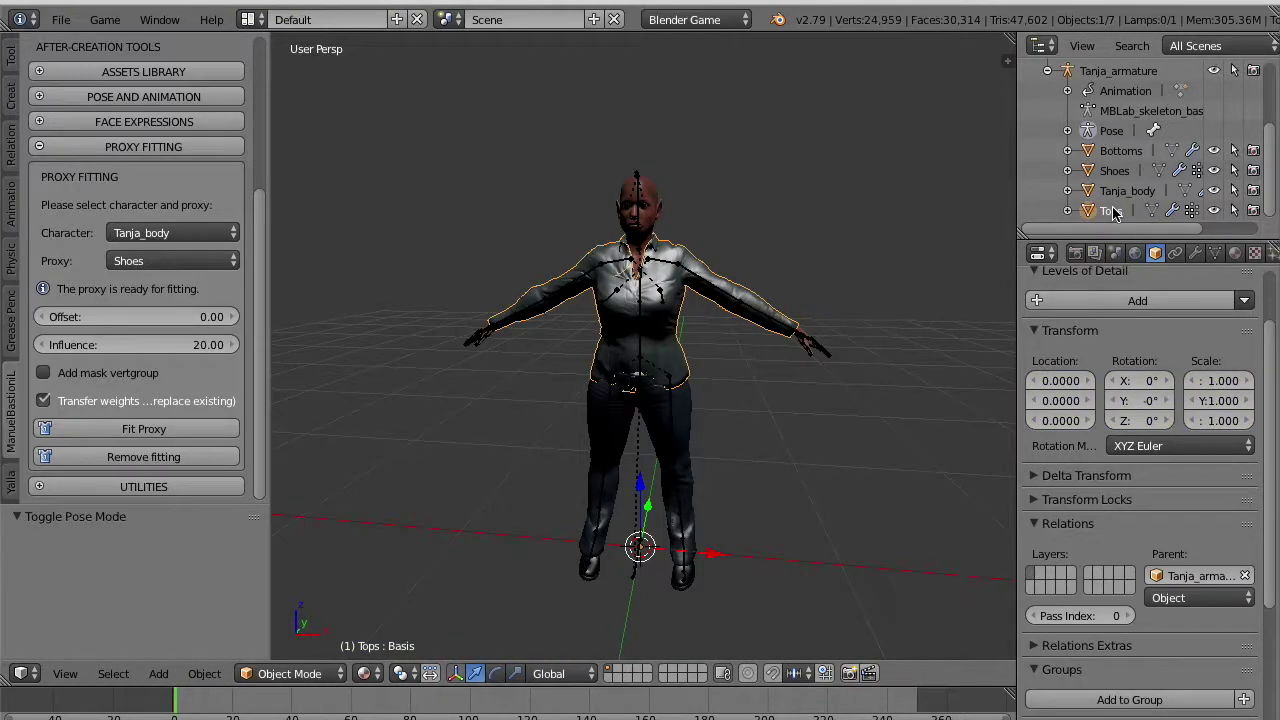
pyautogui.click(1196, 254)
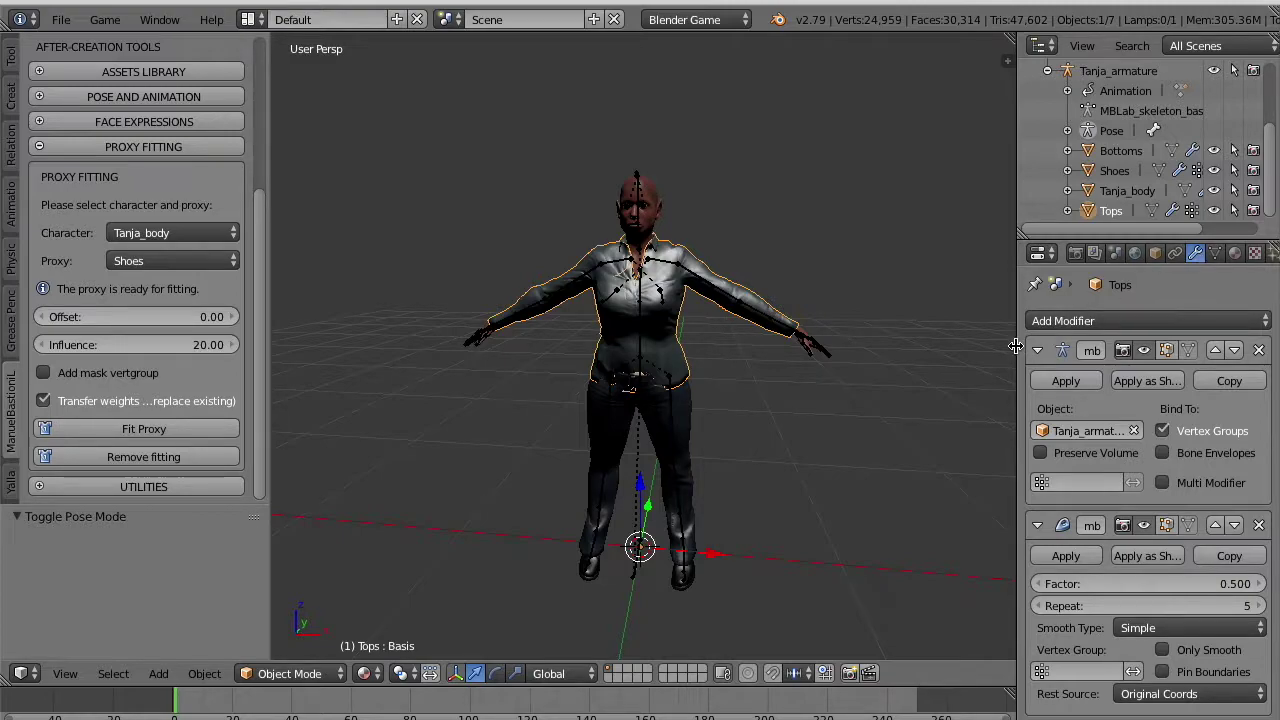
pyautogui.moveTo(1020, 349); pyautogui.dragTo(853, 343)
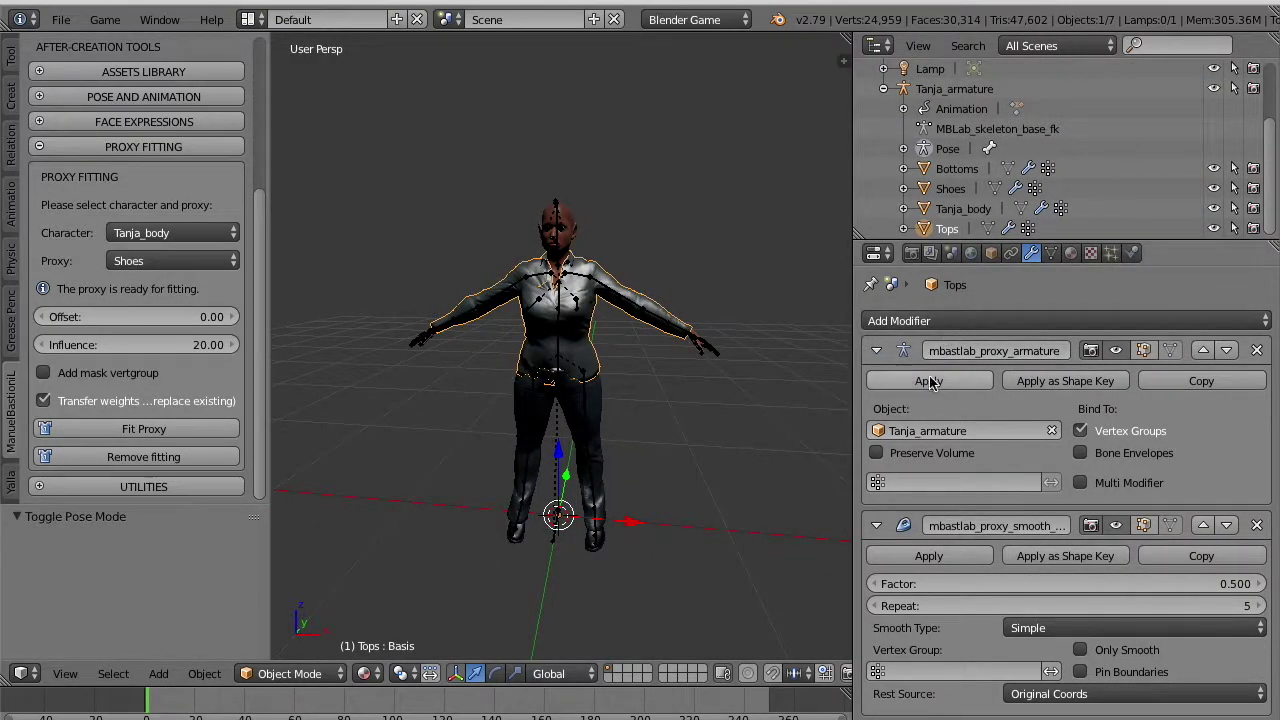
pyautogui.moveTo(853, 363); pyautogui.dragTo(1020, 357)
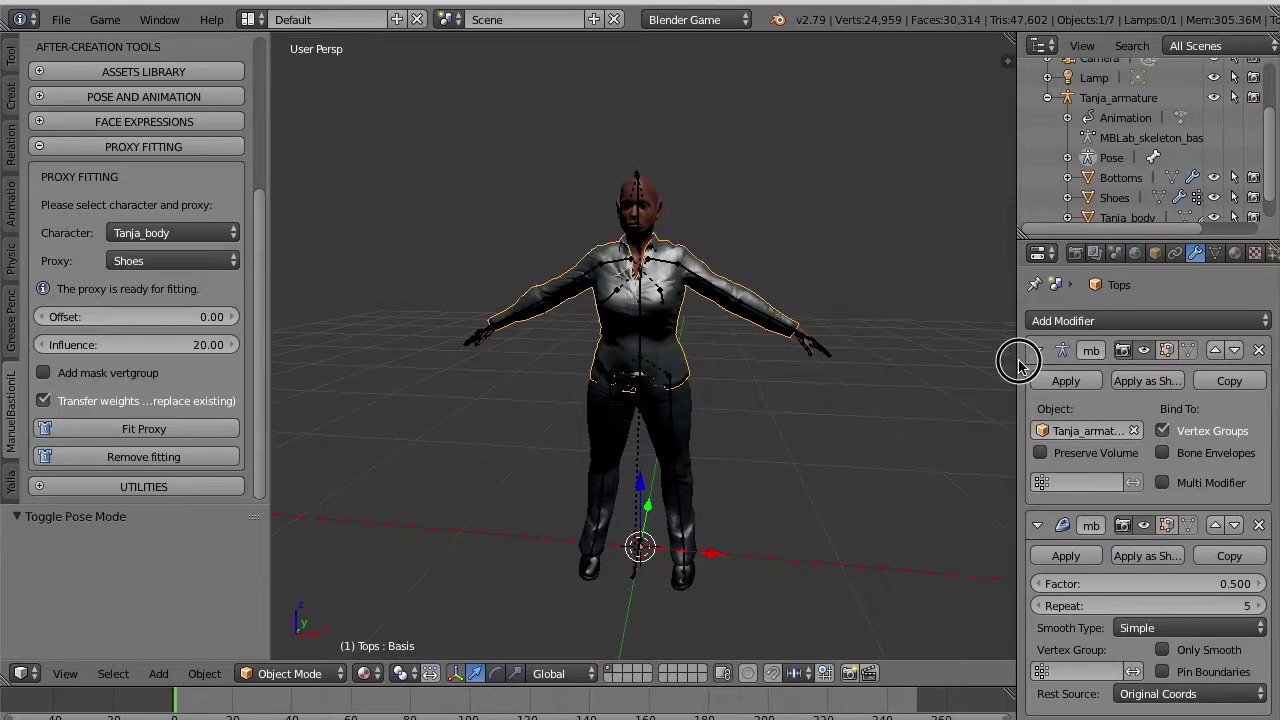
# Test-rotate Tanja_armature's upper arm and right thigh bones to check clothing deformation.
pyautogui.click(1120, 97)
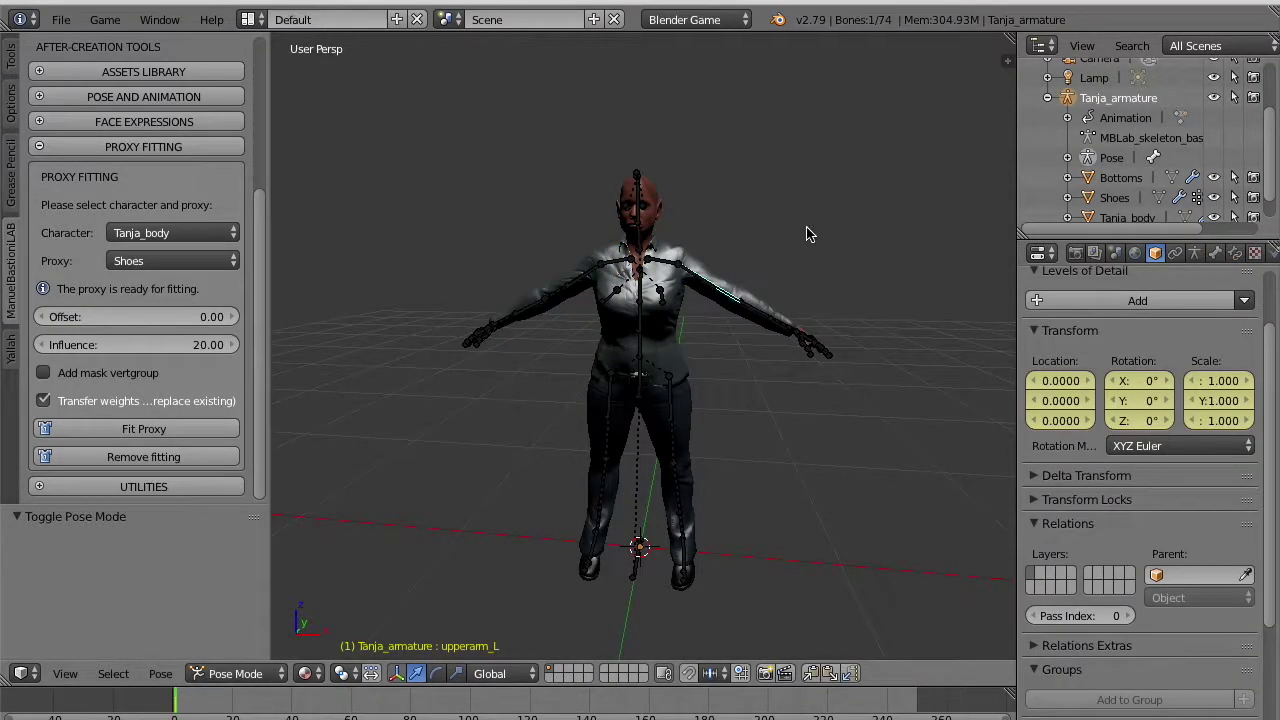
pyautogui.press('r')
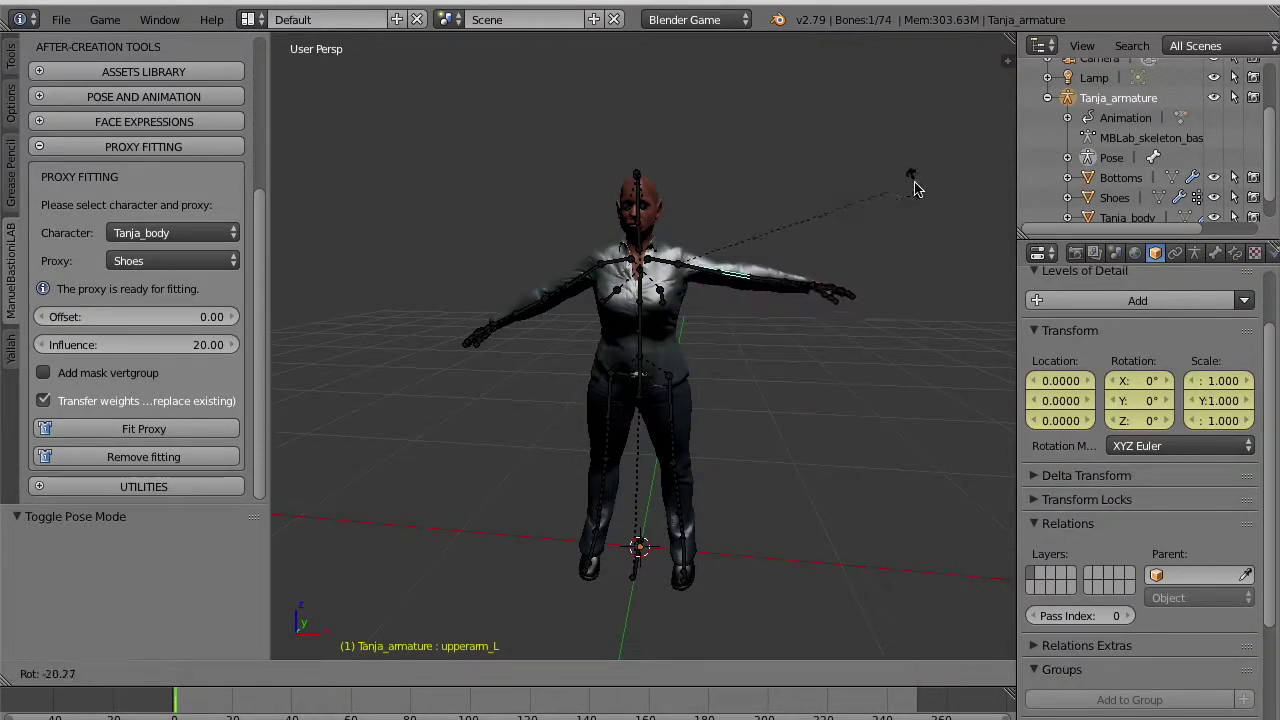
pyautogui.press('Escape')
pyautogui.rightClick(612, 415)
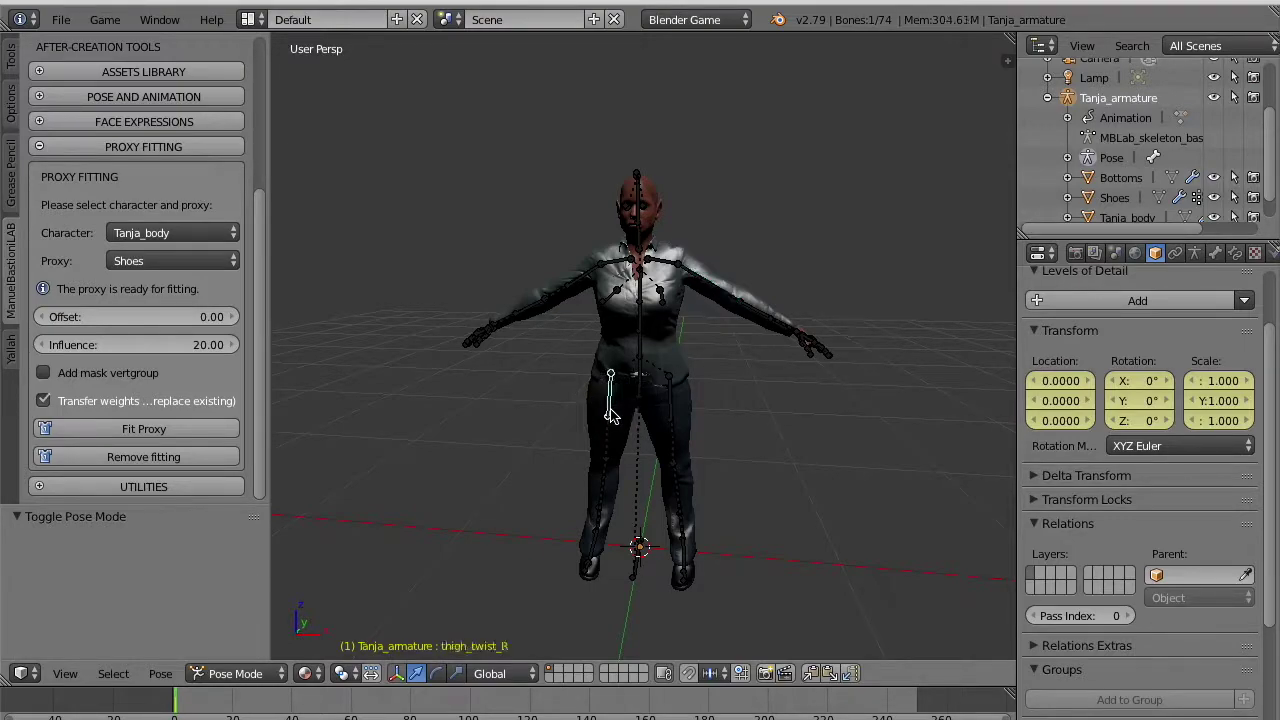
pyautogui.rightClick(607, 444)
pyautogui.press('r')
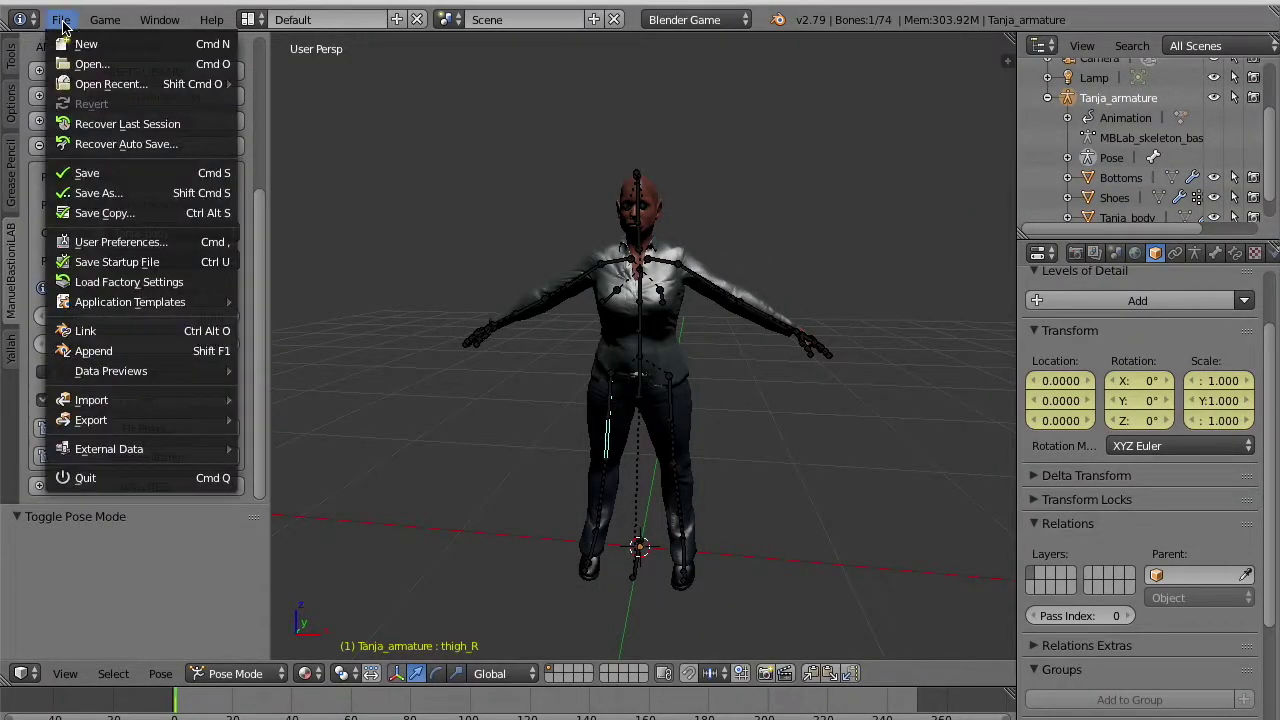
# Append the Hair object from YallahAssets/Hair/WomanHair-02-MiddlePart.blend.
pyautogui.click(90, 351)
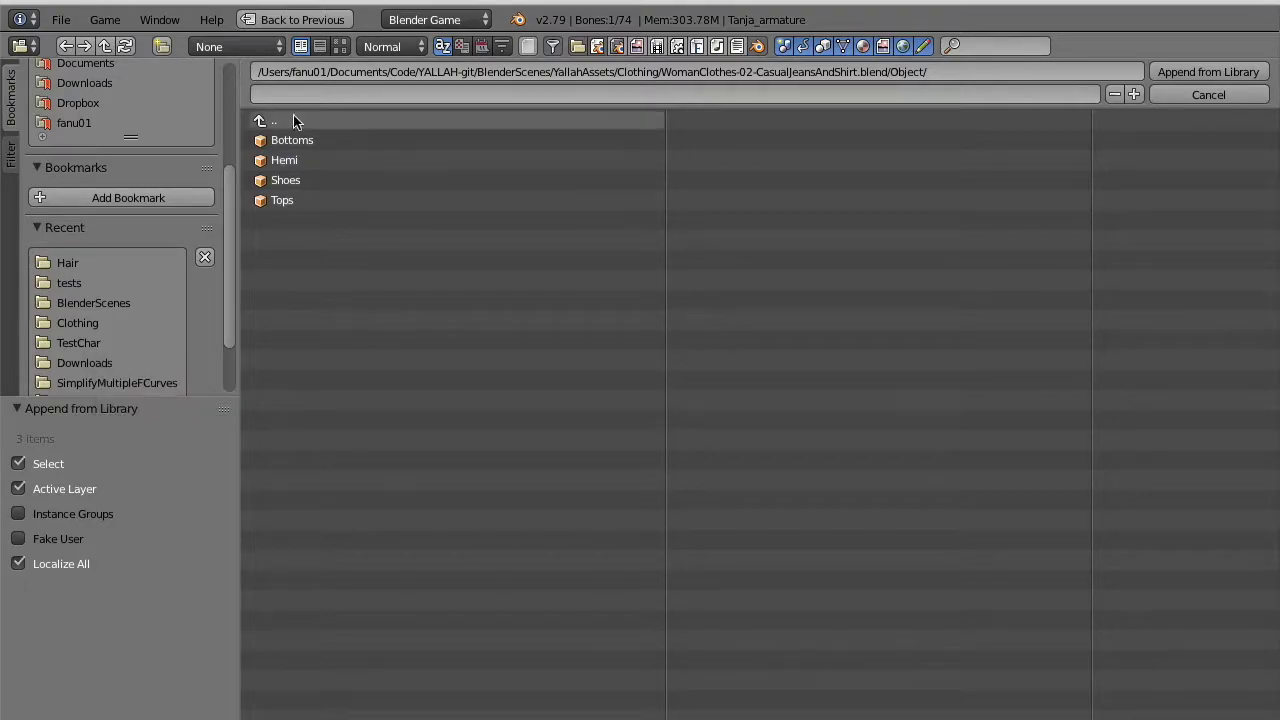
pyautogui.click(284, 122)
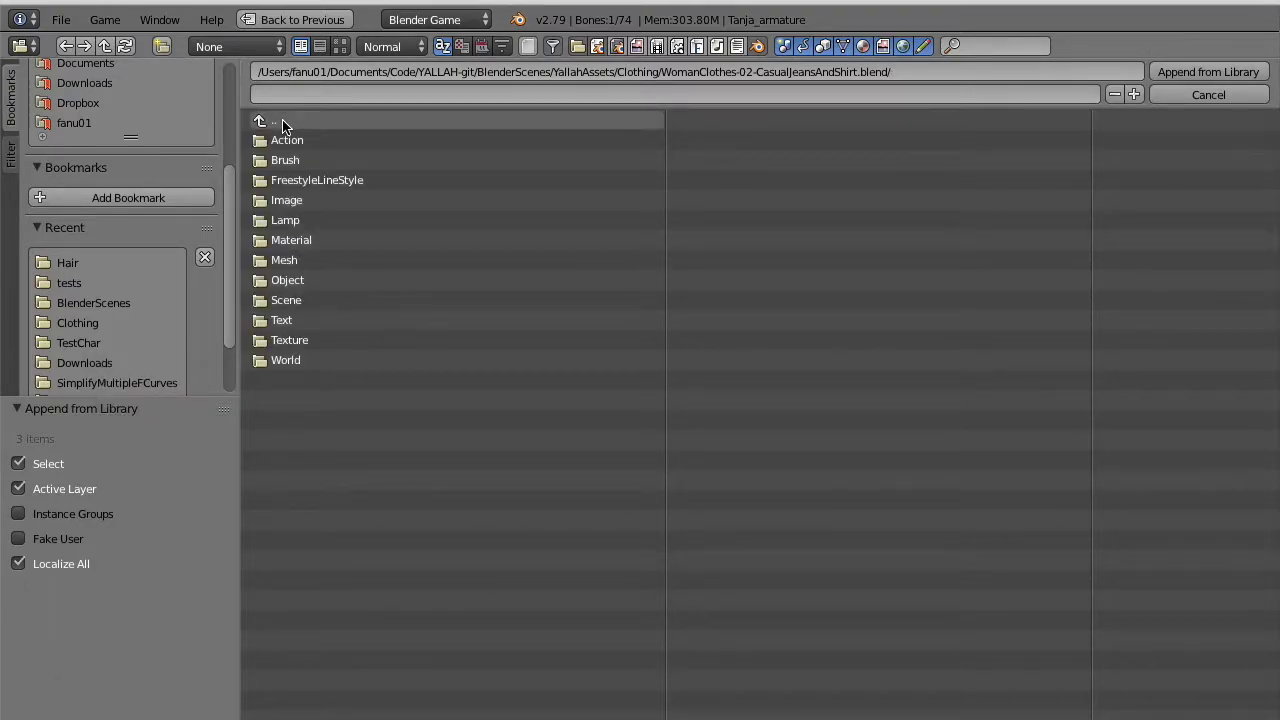
pyautogui.click(284, 122)
pyautogui.click(282, 122)
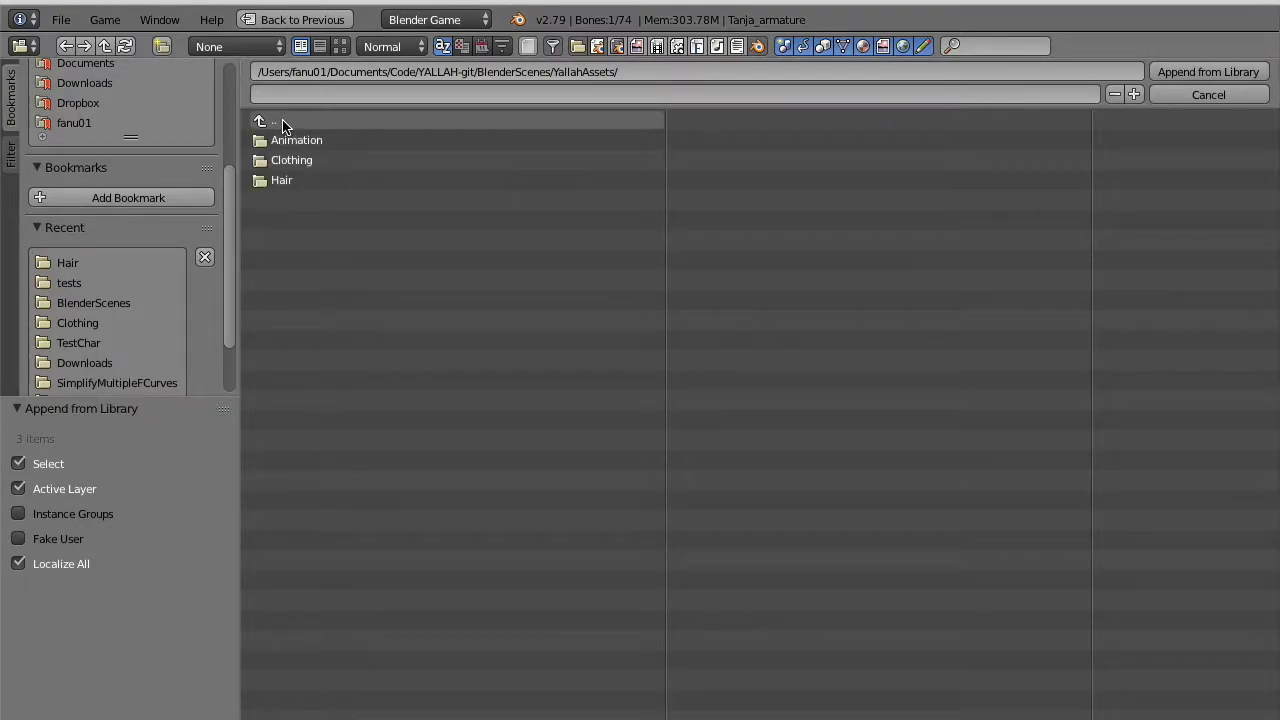
pyautogui.click(283, 181)
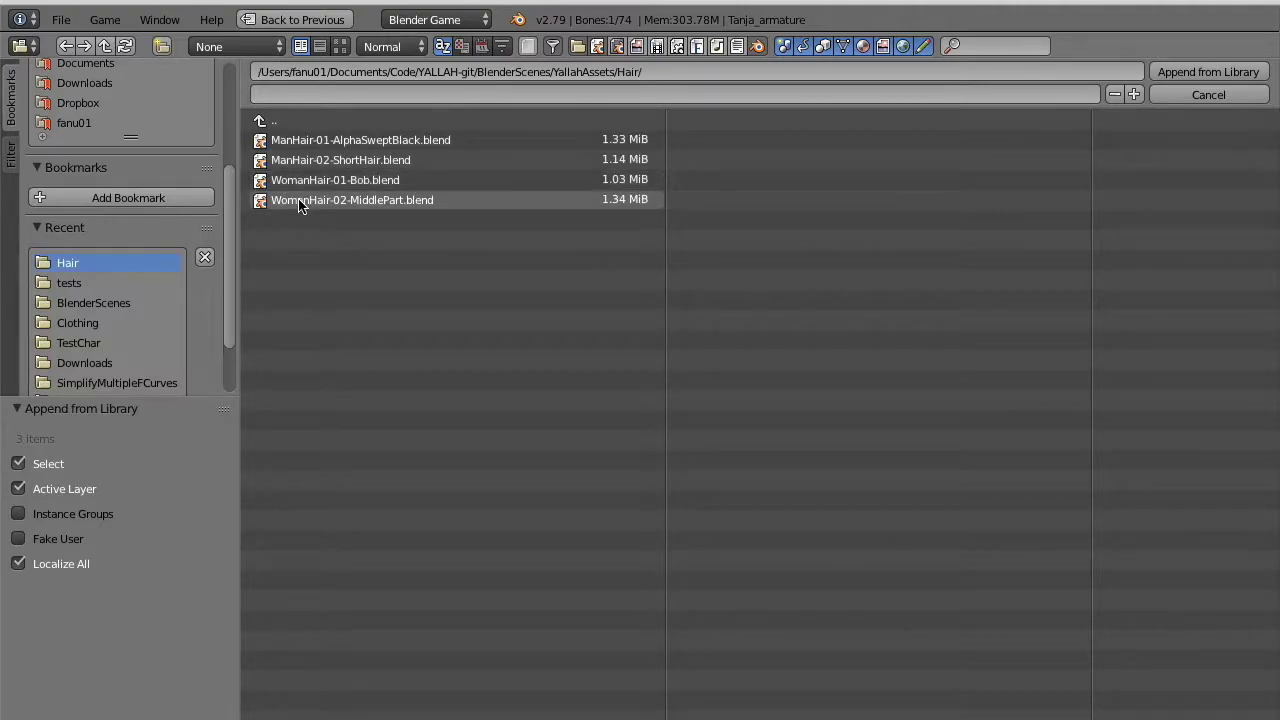
pyautogui.click(300, 201)
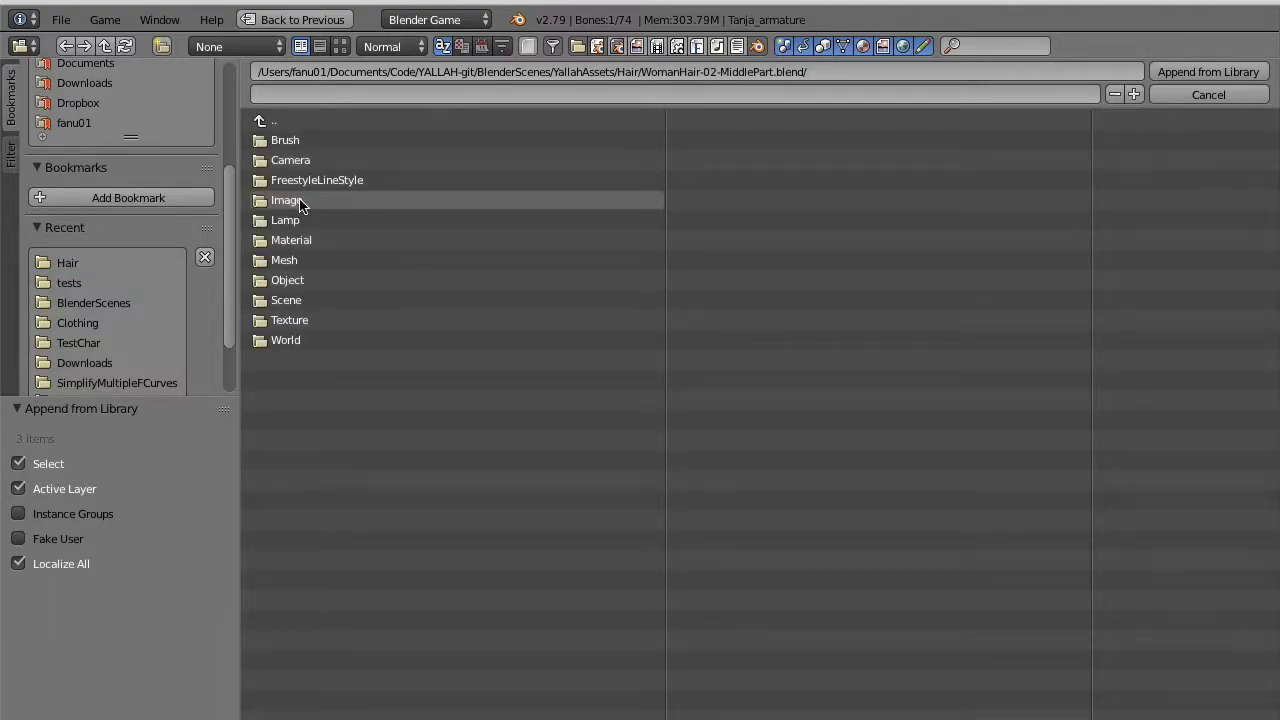
pyautogui.click(290, 280)
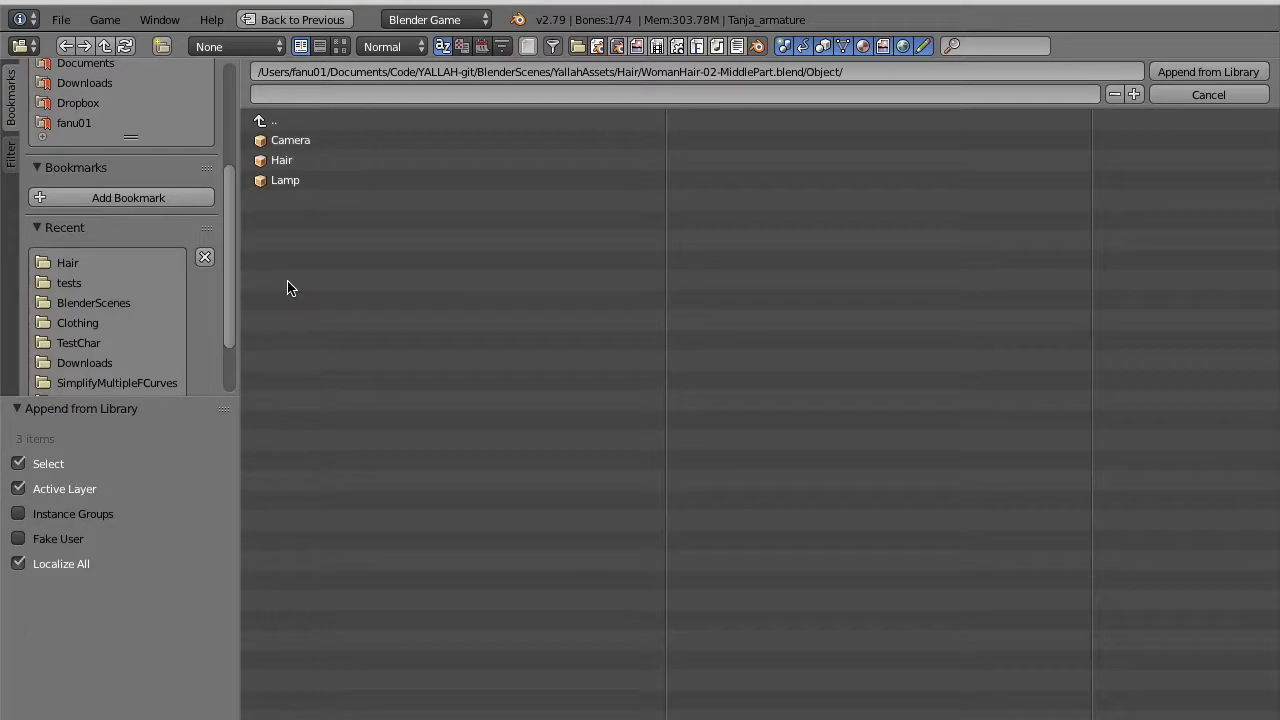
pyautogui.click(281, 162)
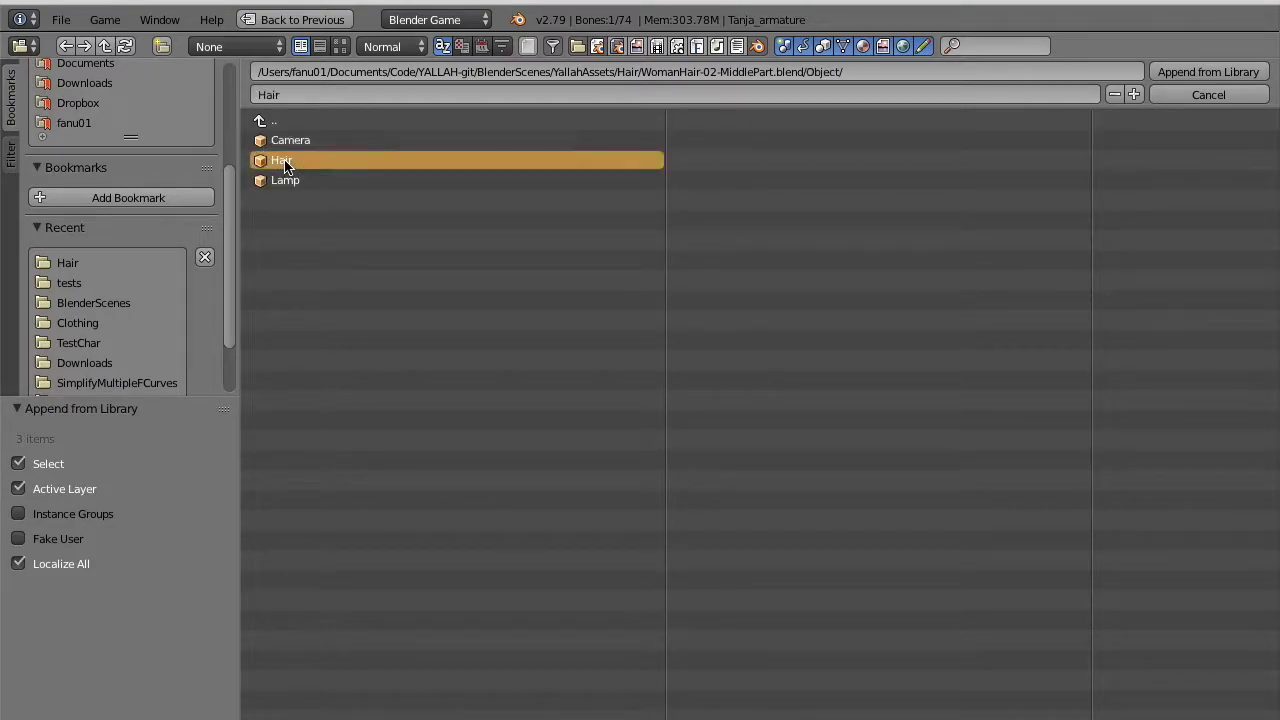
pyautogui.click(1240, 74)
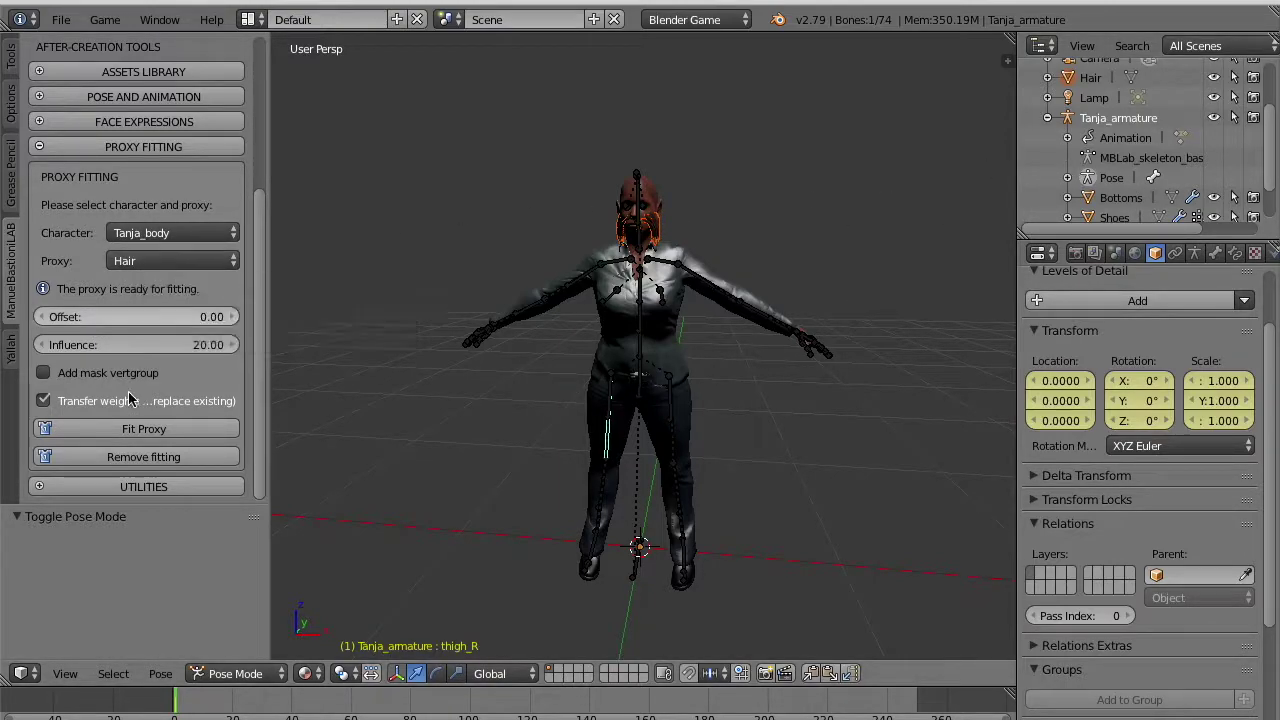
pyautogui.click(125, 432)
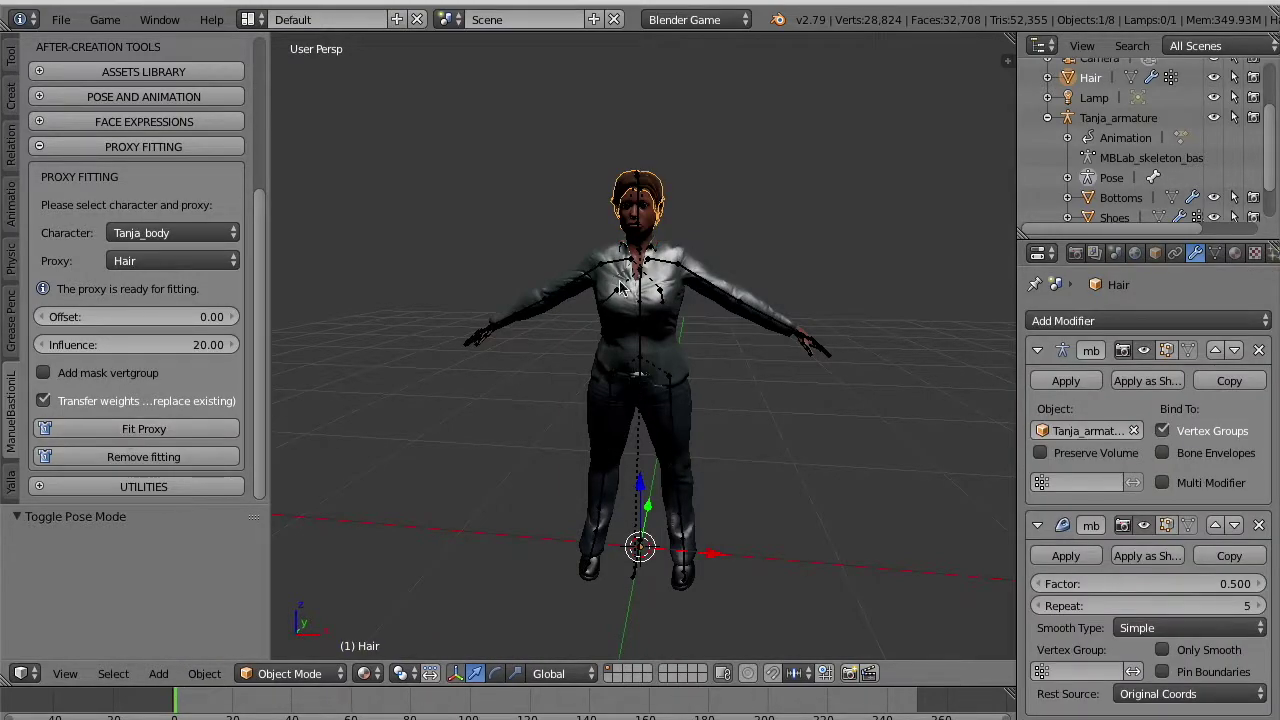
pyautogui.click(1157, 253)
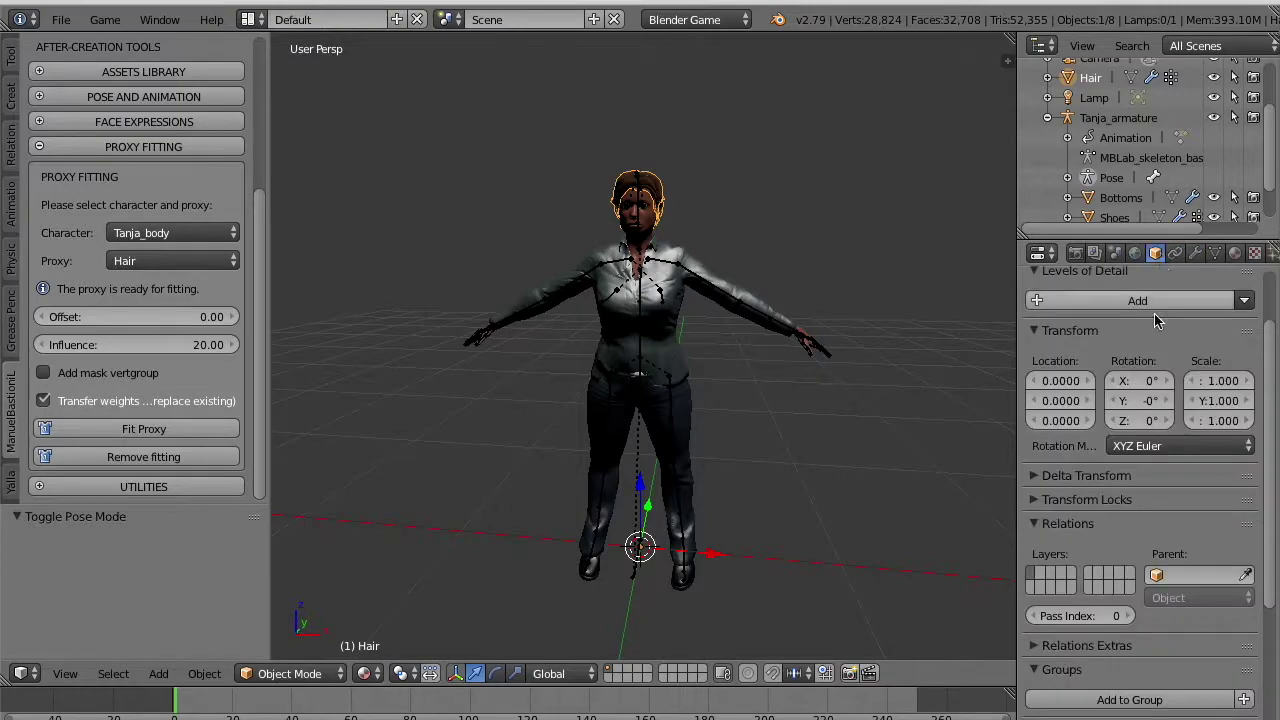
pyautogui.click(1188, 577)
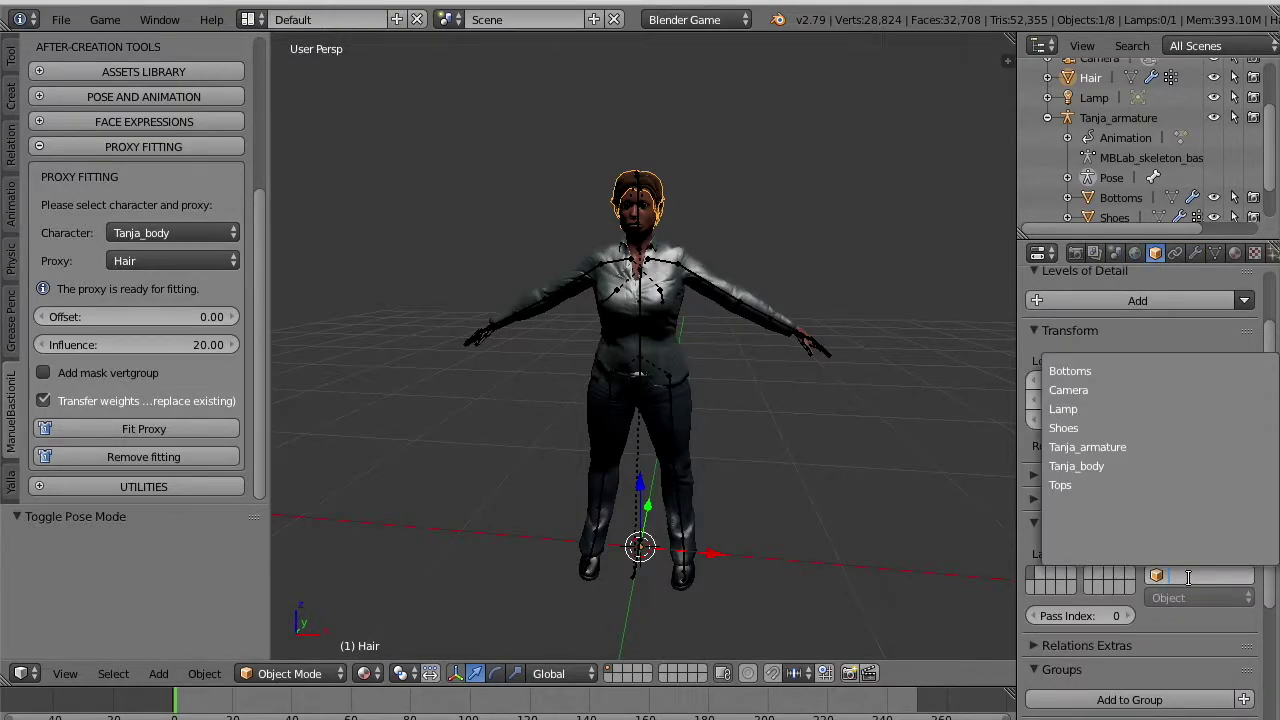
pyautogui.click(1110, 452)
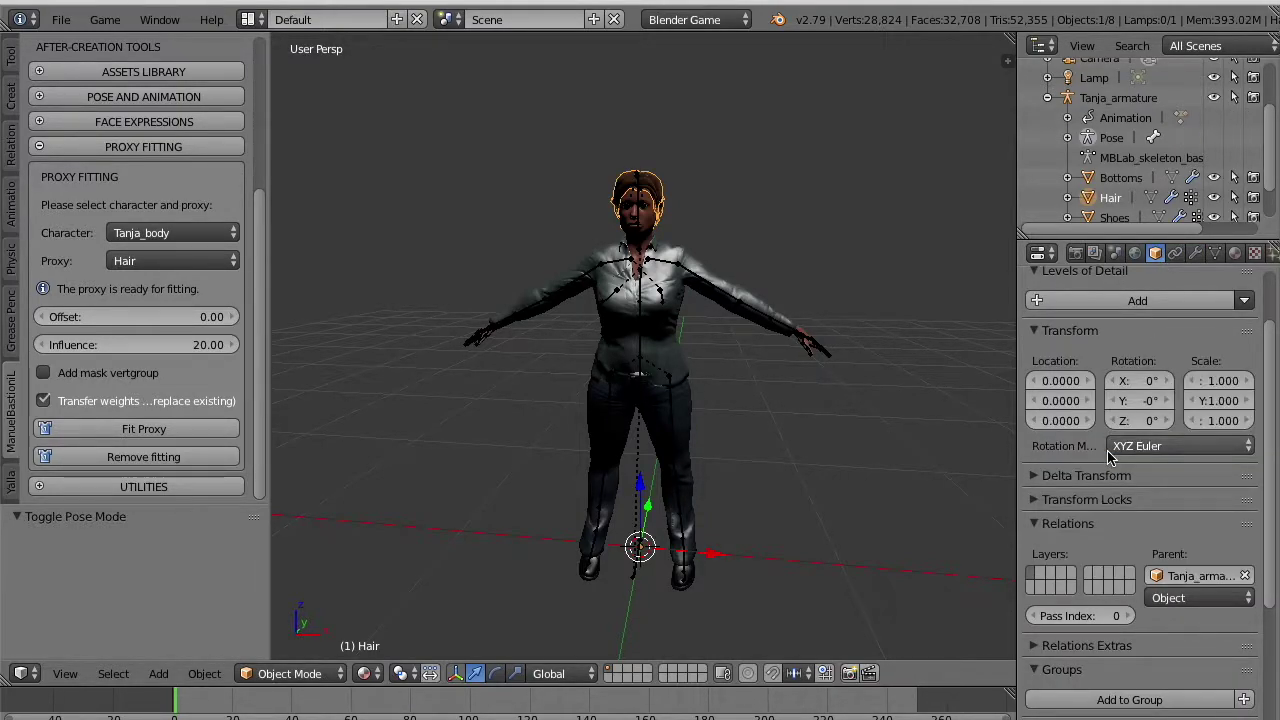
pyautogui.rightClick(645, 250)
pyautogui.press('r')
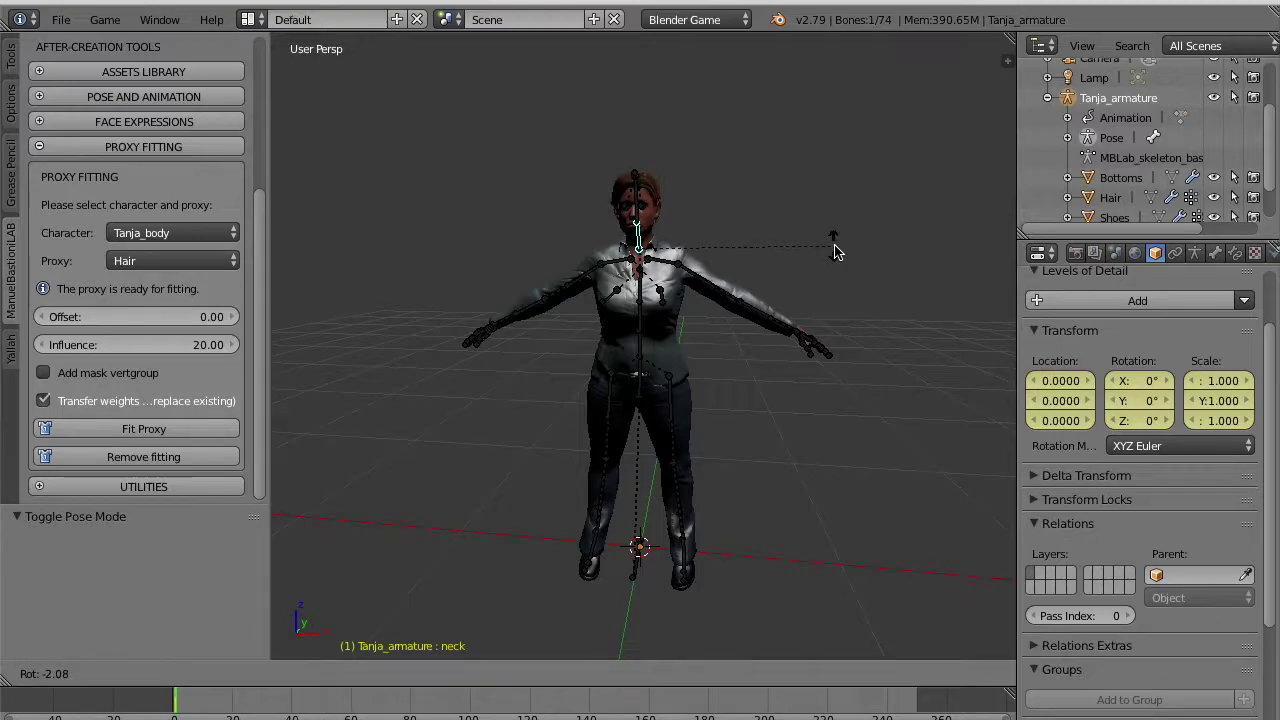
pyautogui.press('y')
pyautogui.press('y')
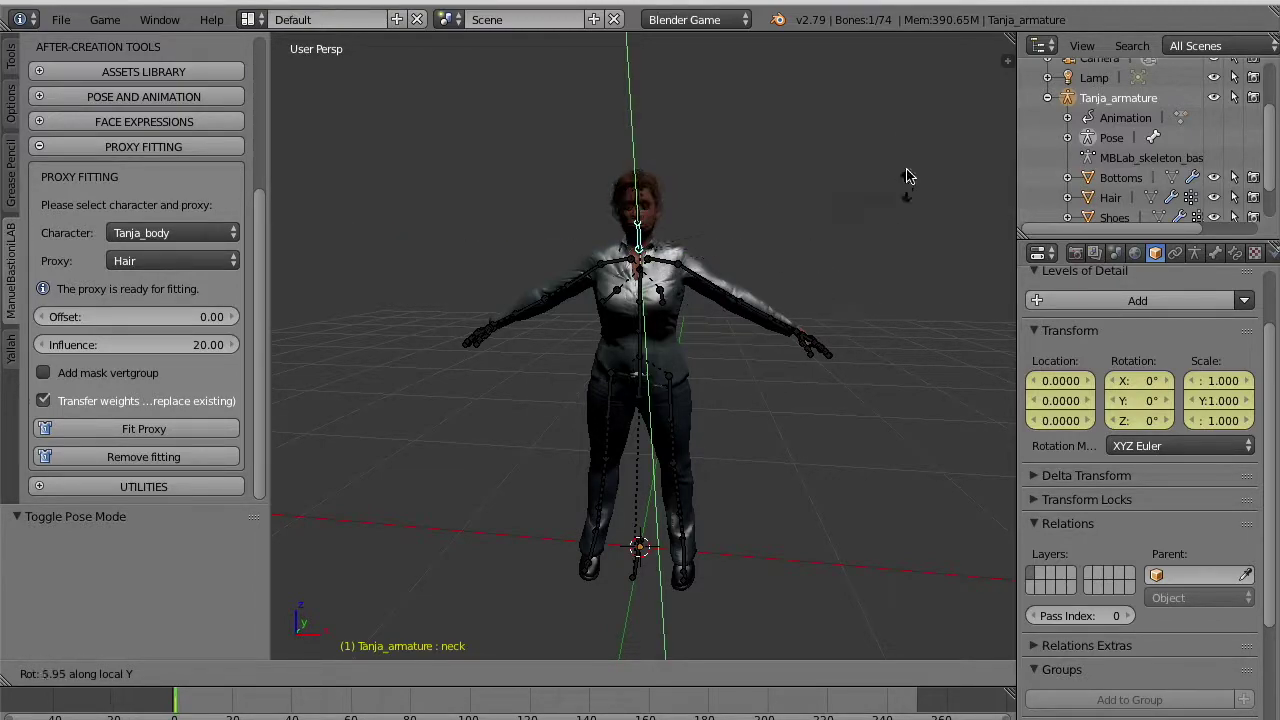
pyautogui.rightClick(851, 405)
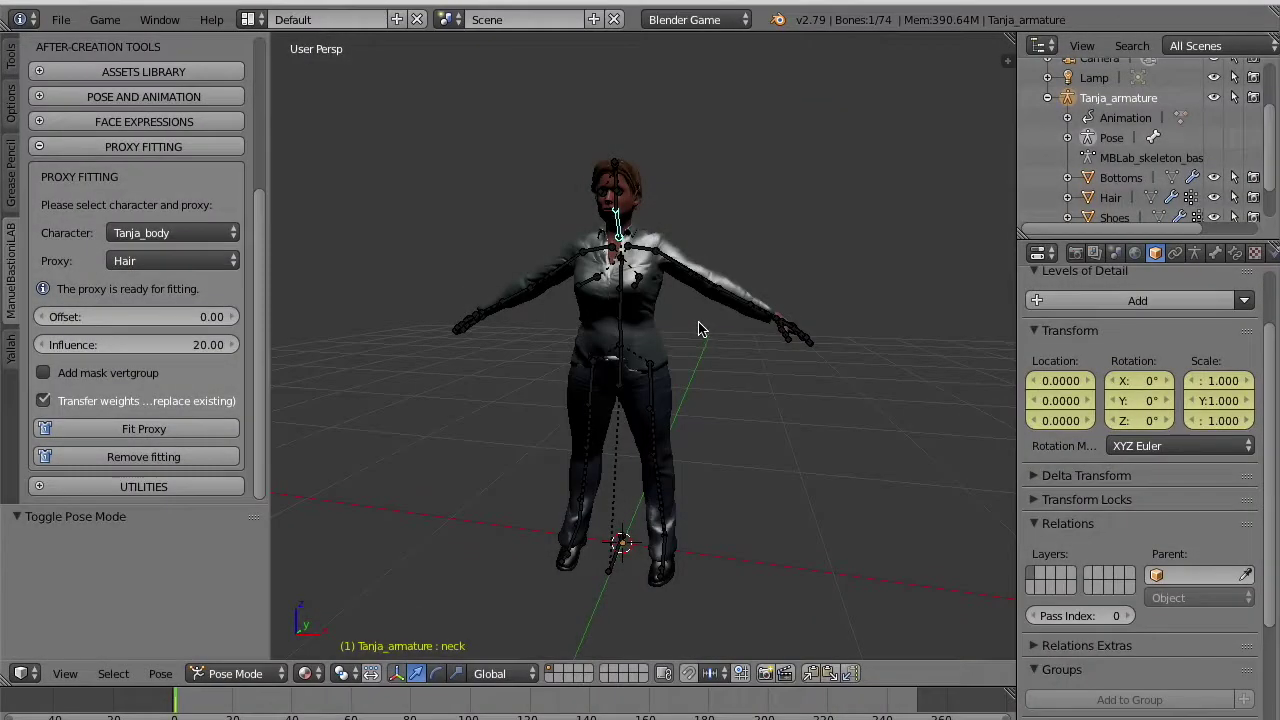
# Switch to the Animation screen layout.
pyautogui.click(251, 17)
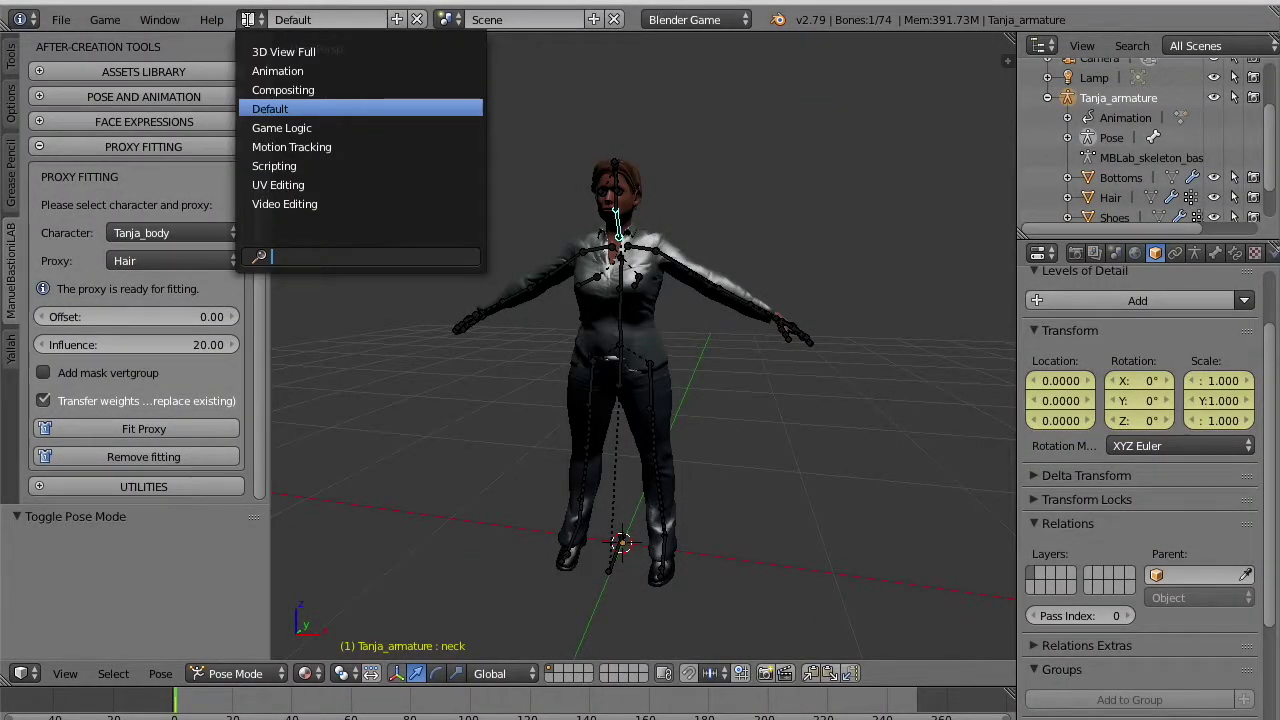
pyautogui.click(275, 71)
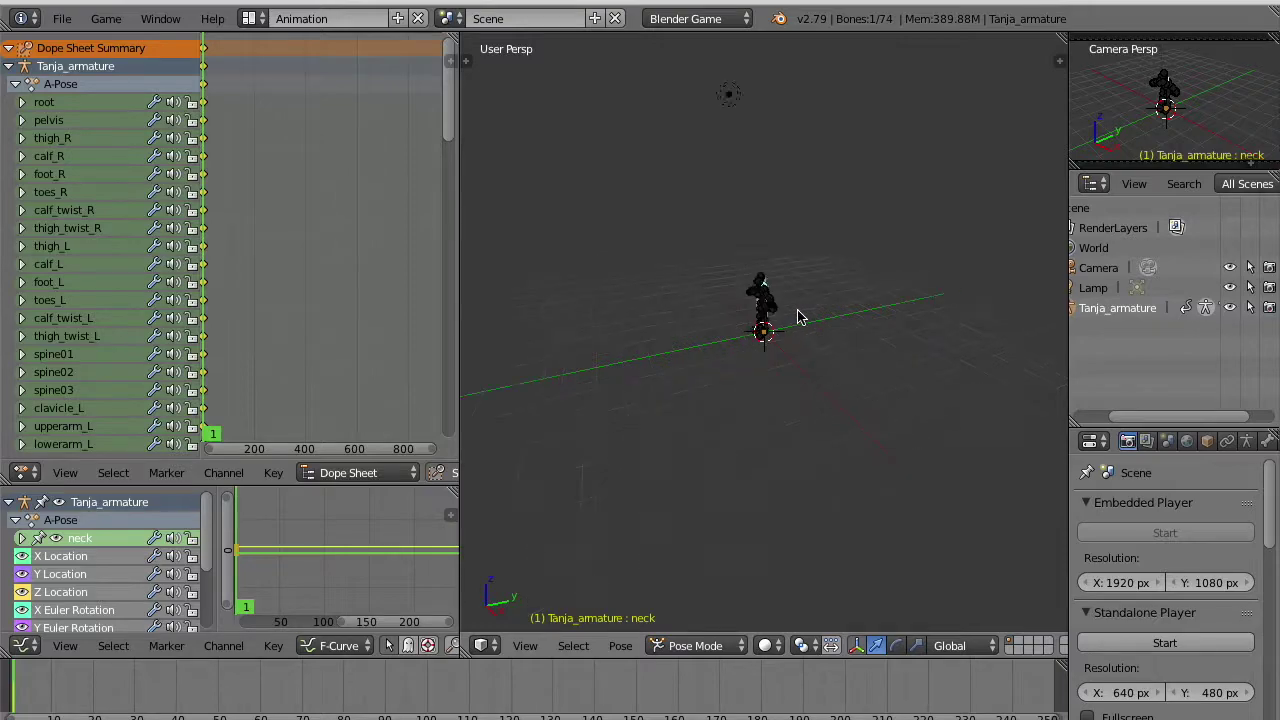
pyautogui.moveTo(771, 253); pyautogui.dragTo(771, 320, button='middle')
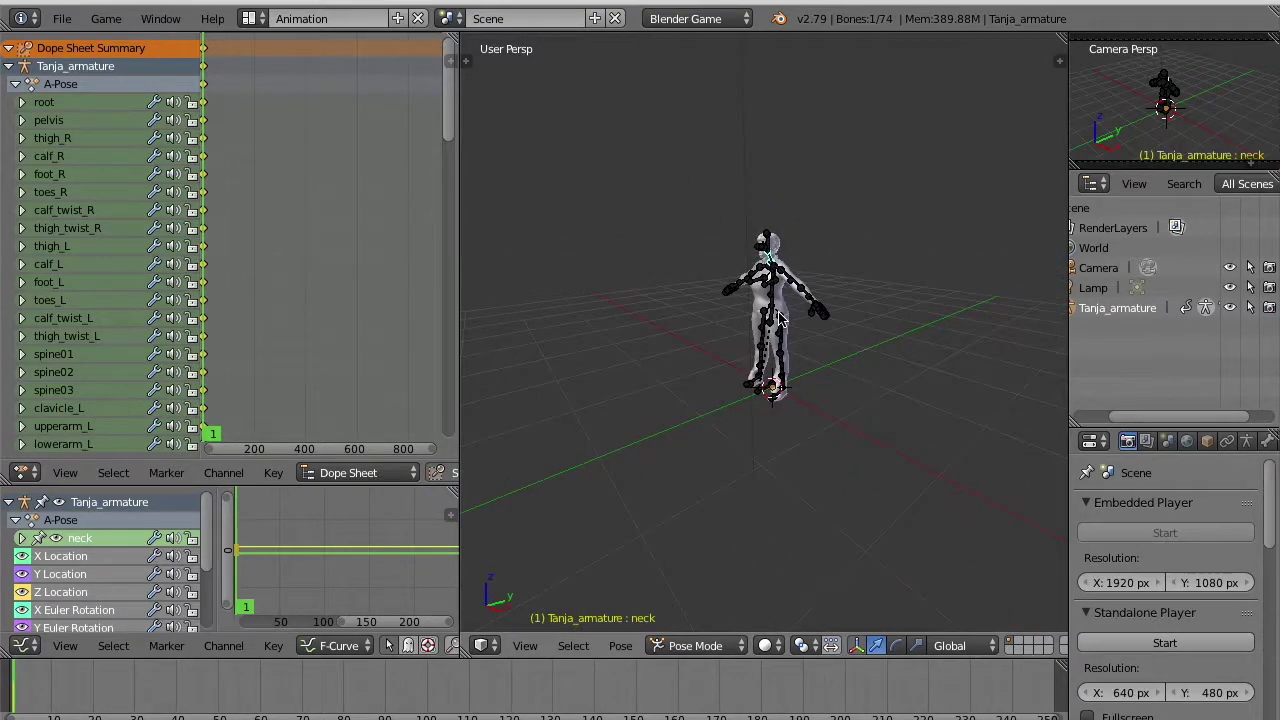
pyautogui.scroll(2, 771, 322)
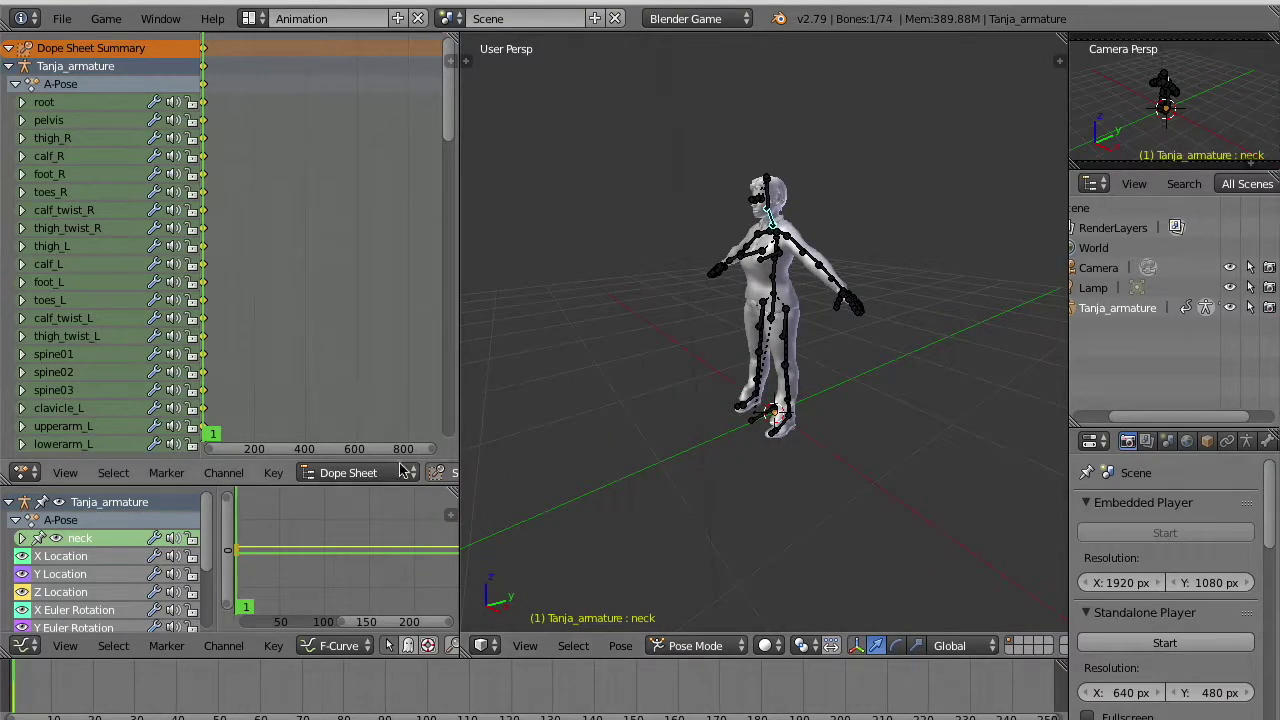
# Set the Dope Sheet to Action Editor and check the A-Pose action list.
pyautogui.click(336, 474)
pyautogui.click(337, 428)
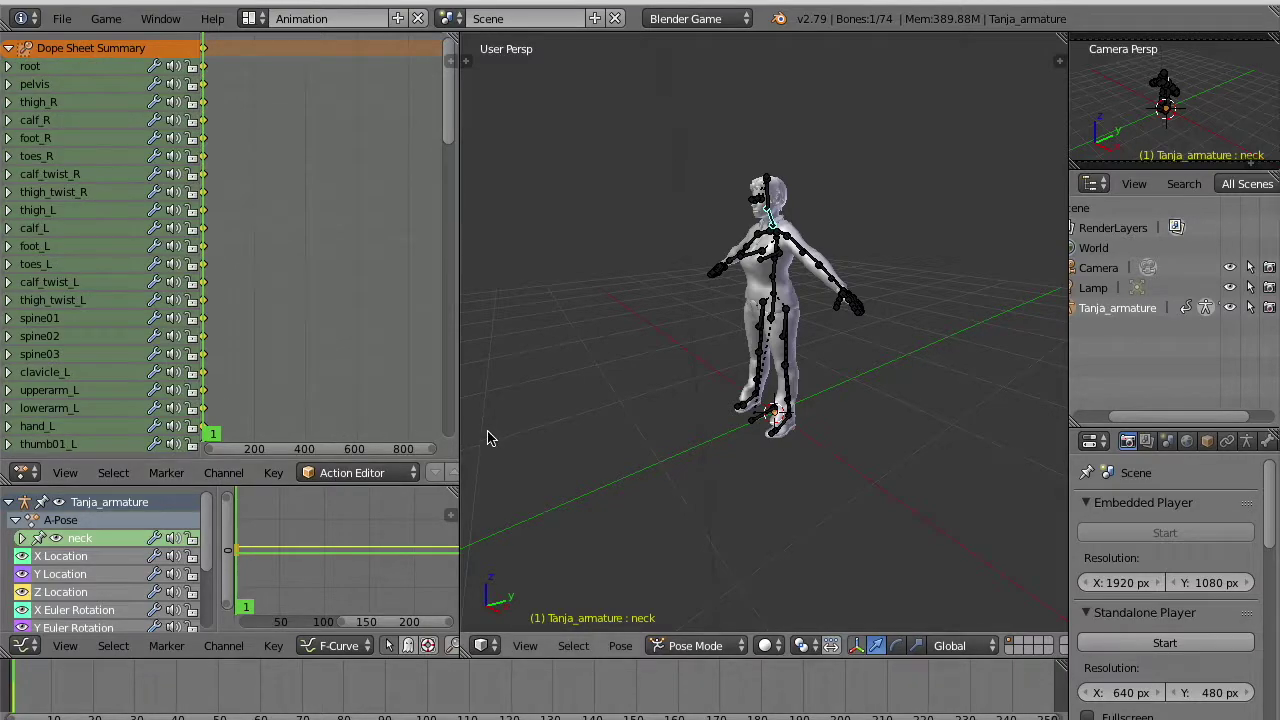
pyautogui.moveTo(463, 438); pyautogui.dragTo(576, 438)
pyautogui.scroll(-5, 353, 473)
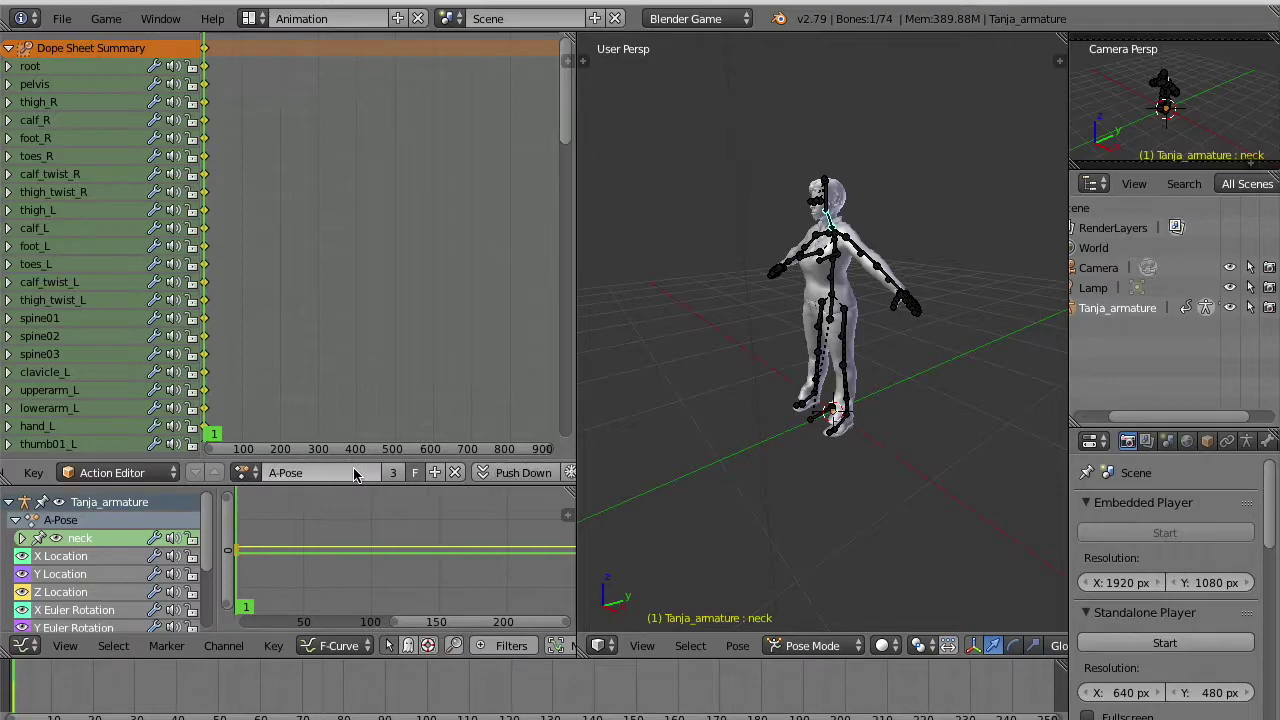
pyautogui.click(245, 472)
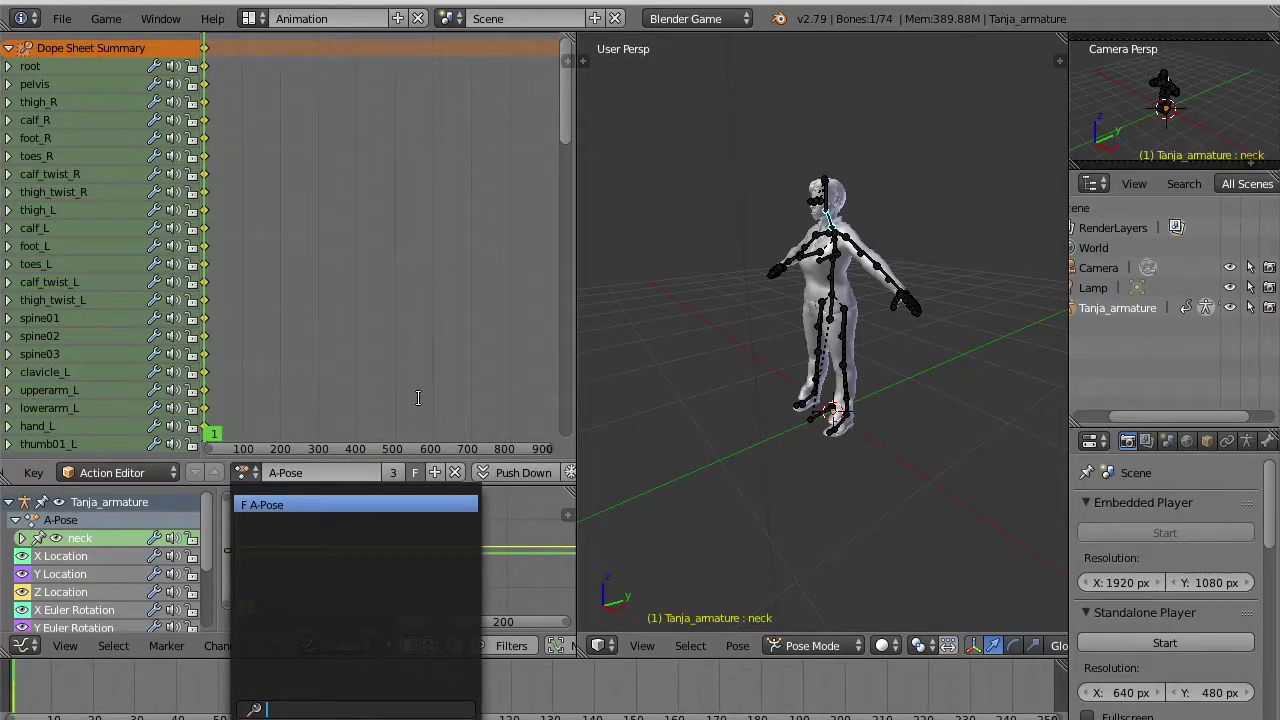
pyautogui.moveTo(576, 400); pyautogui.dragTo(405, 400)
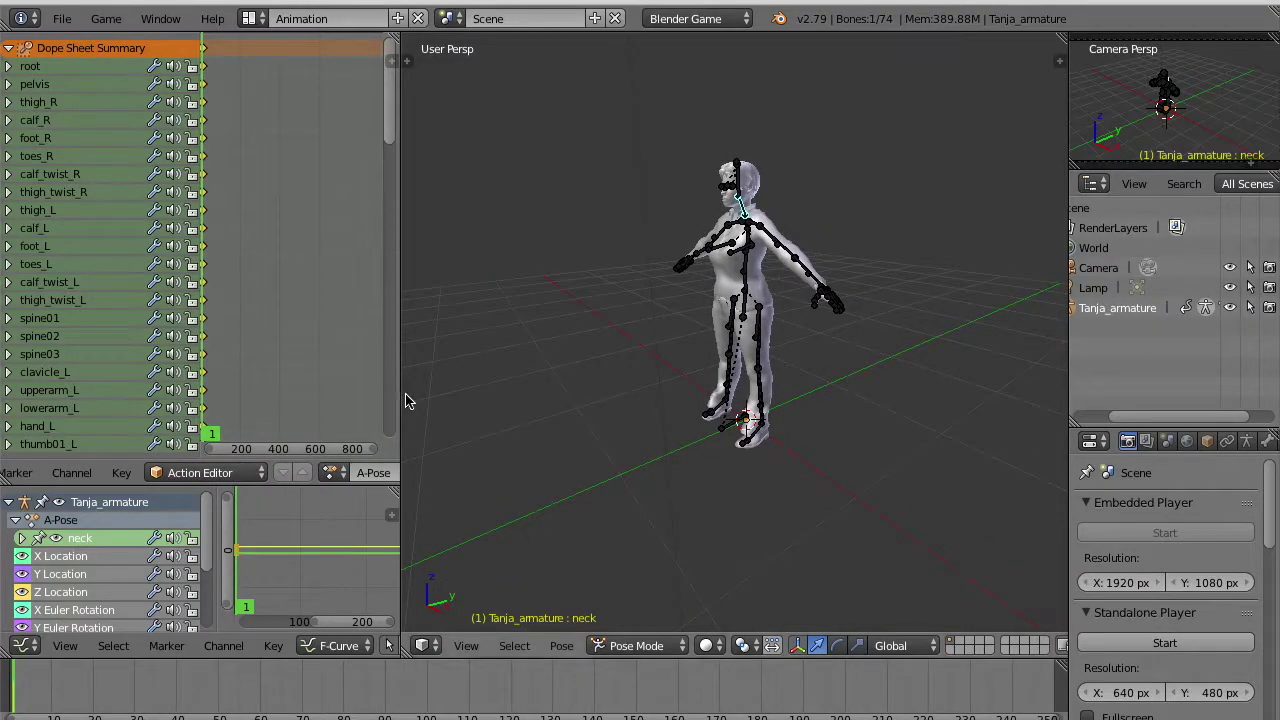
pyautogui.click(60, 20)
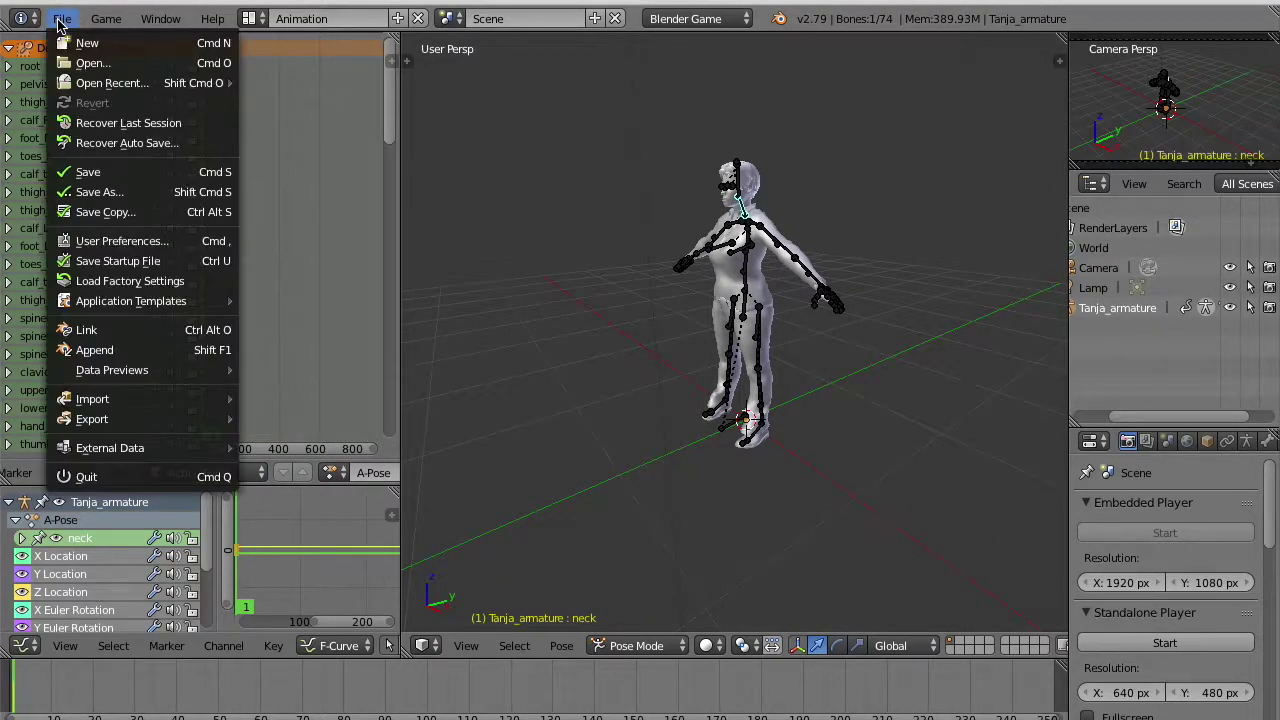
# Append the IdleSlowBreath action from YallahAssets/Animation/Woman_Idle.blend.
pyautogui.click(97, 352)
pyautogui.click(289, 121)
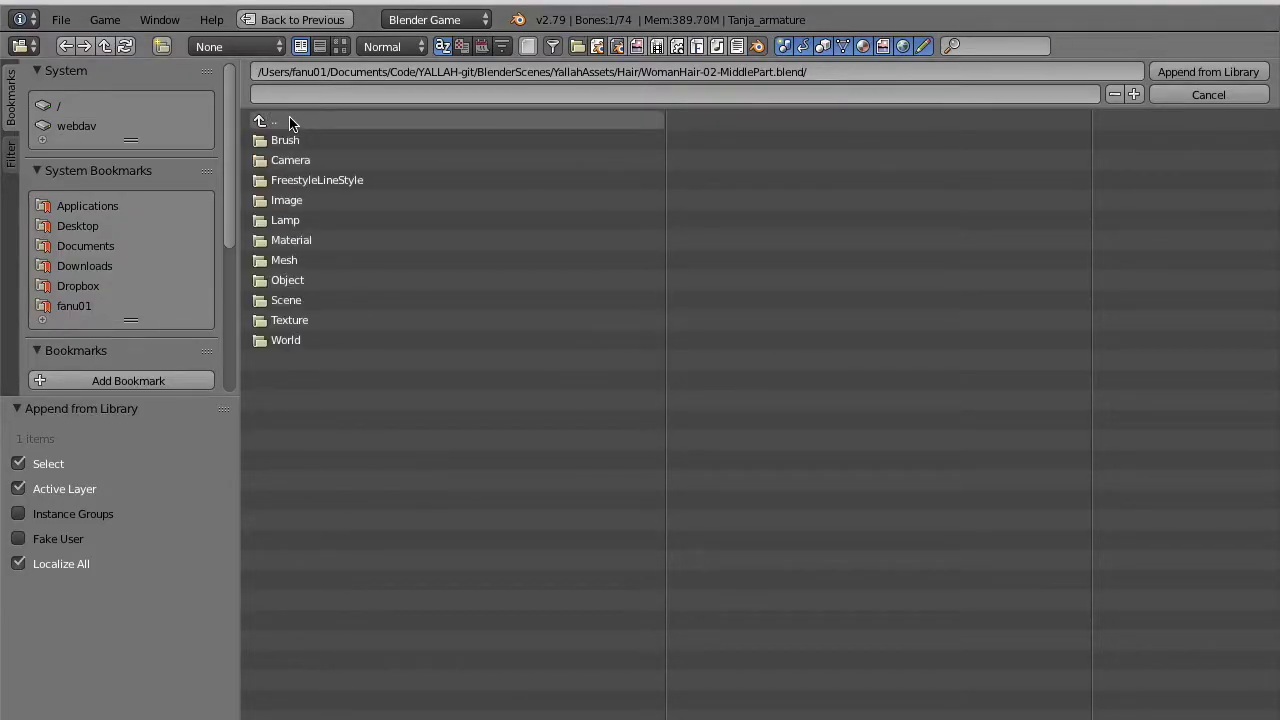
pyautogui.click(289, 121)
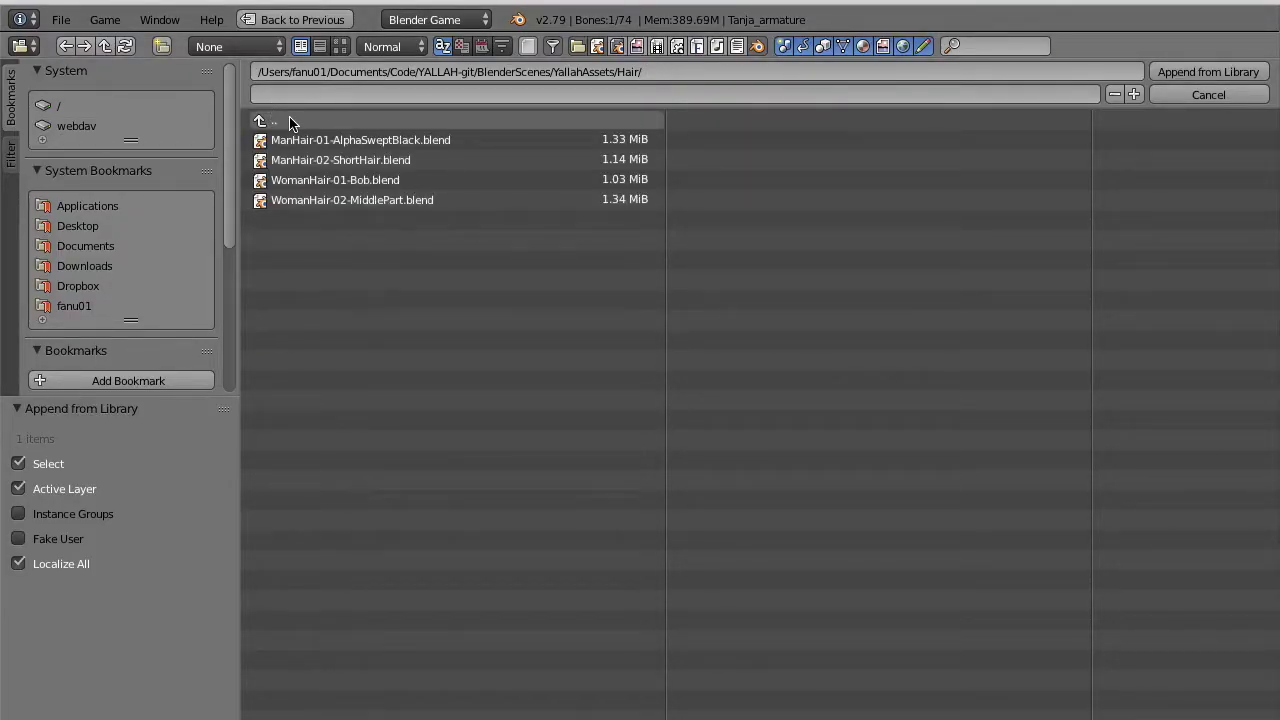
pyautogui.click(289, 121)
pyautogui.click(288, 140)
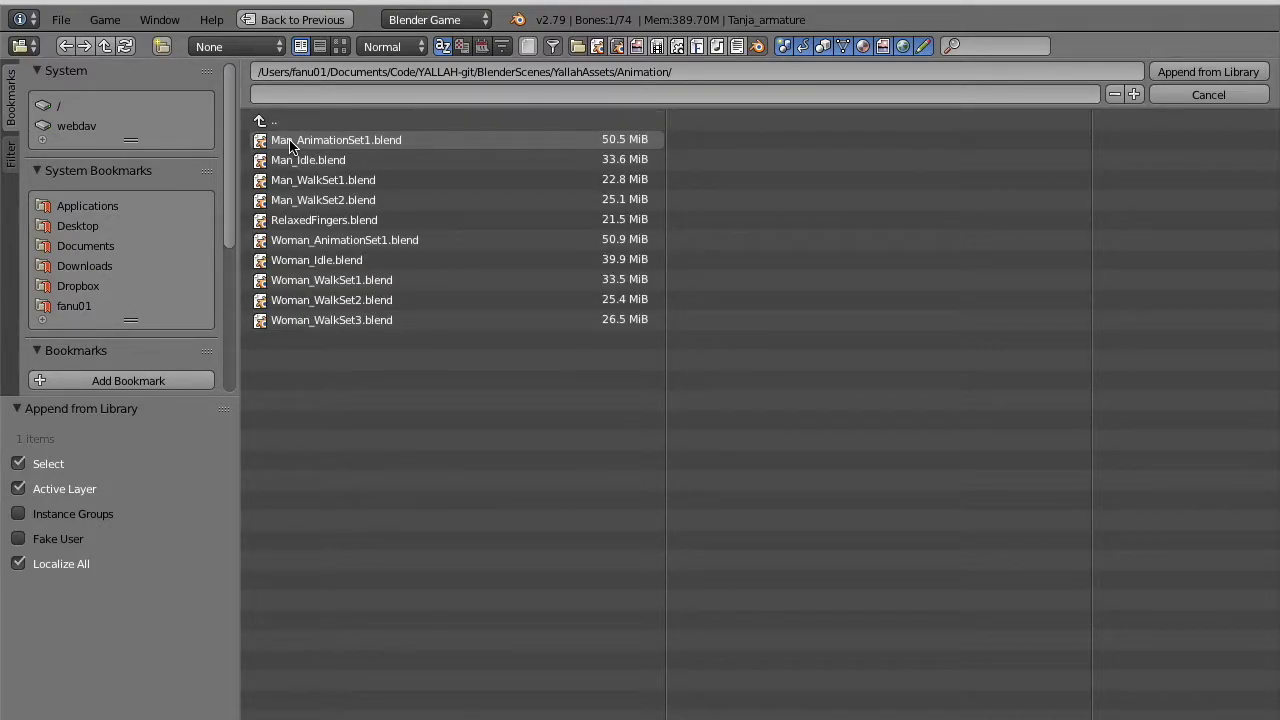
pyautogui.click(300, 260)
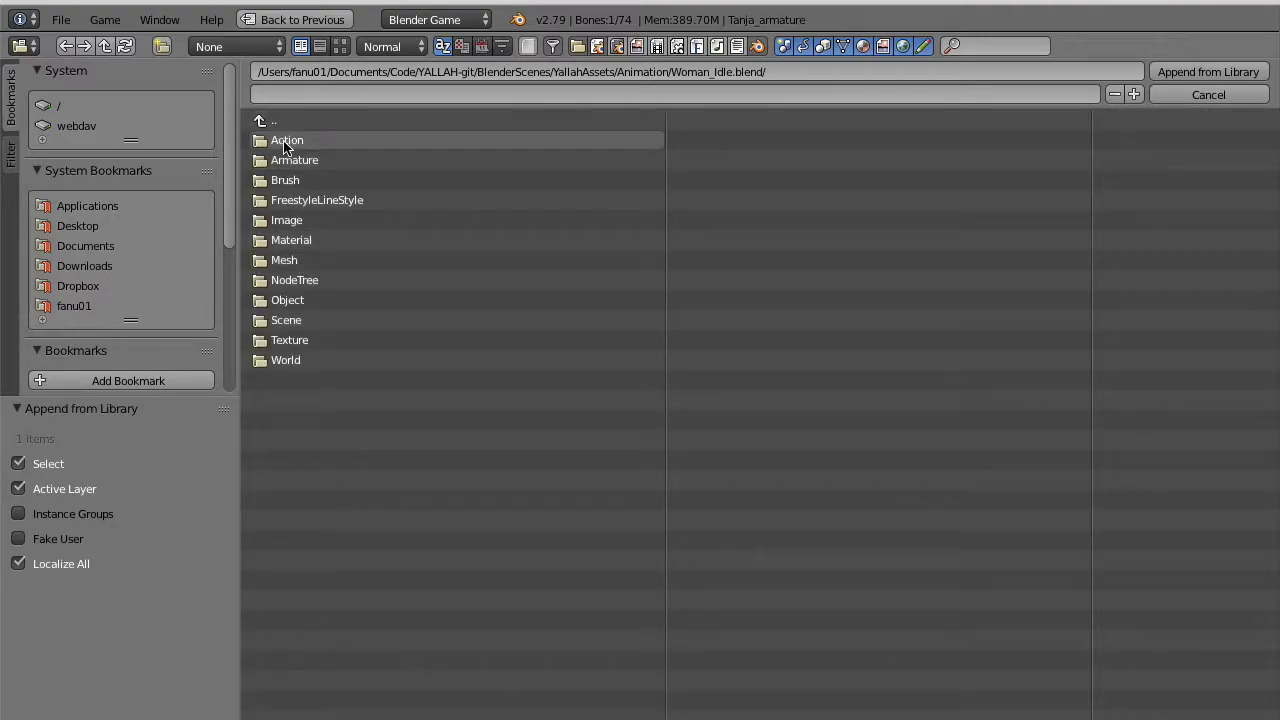
pyautogui.click(284, 143)
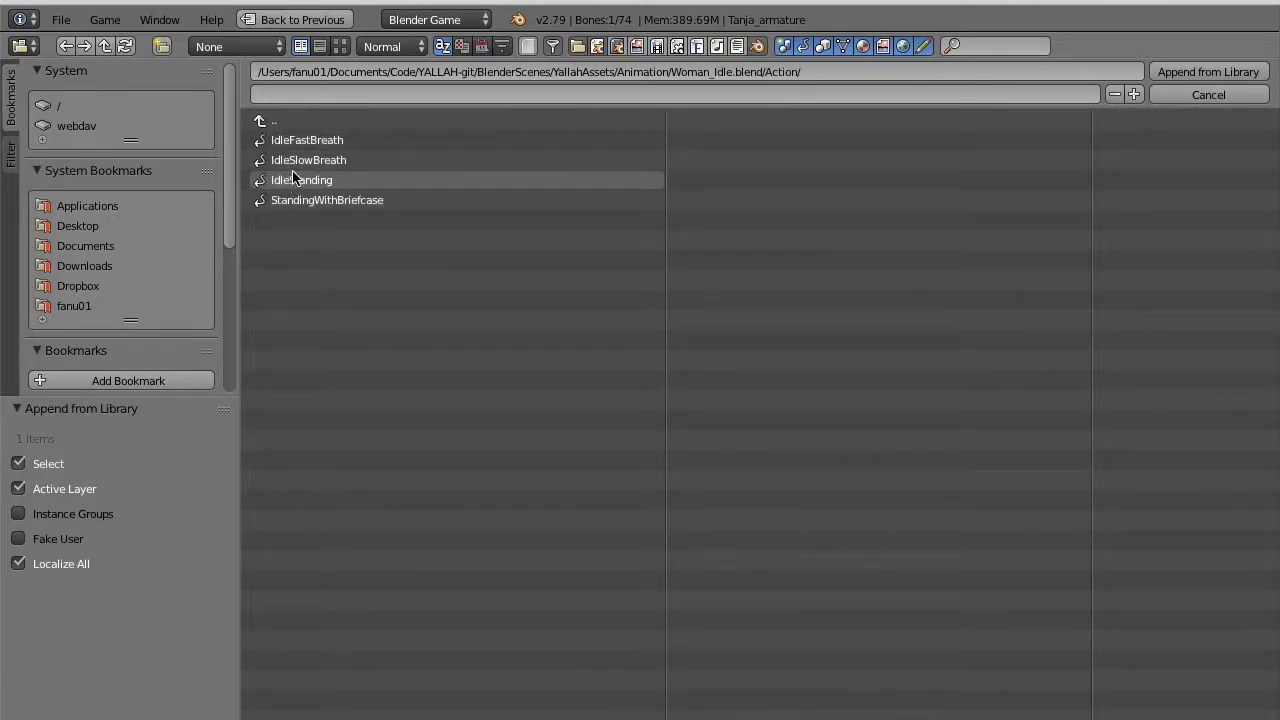
pyautogui.click(297, 163)
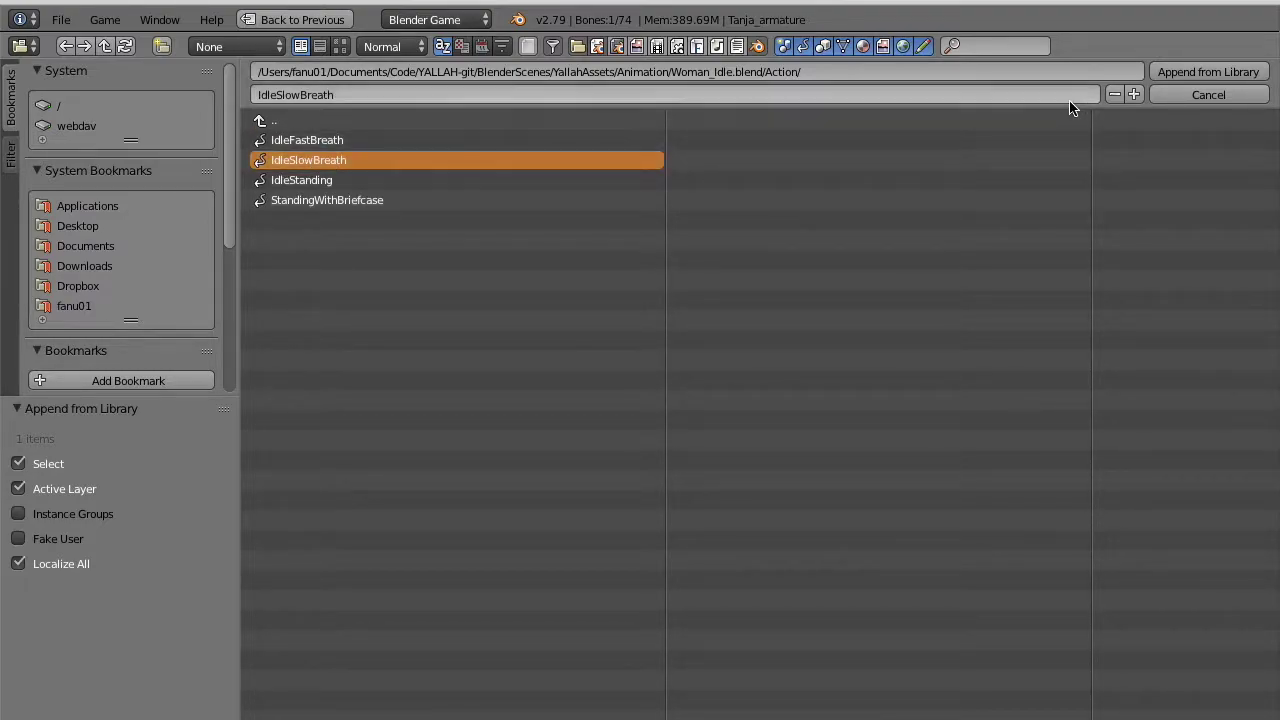
pyautogui.click(1222, 74)
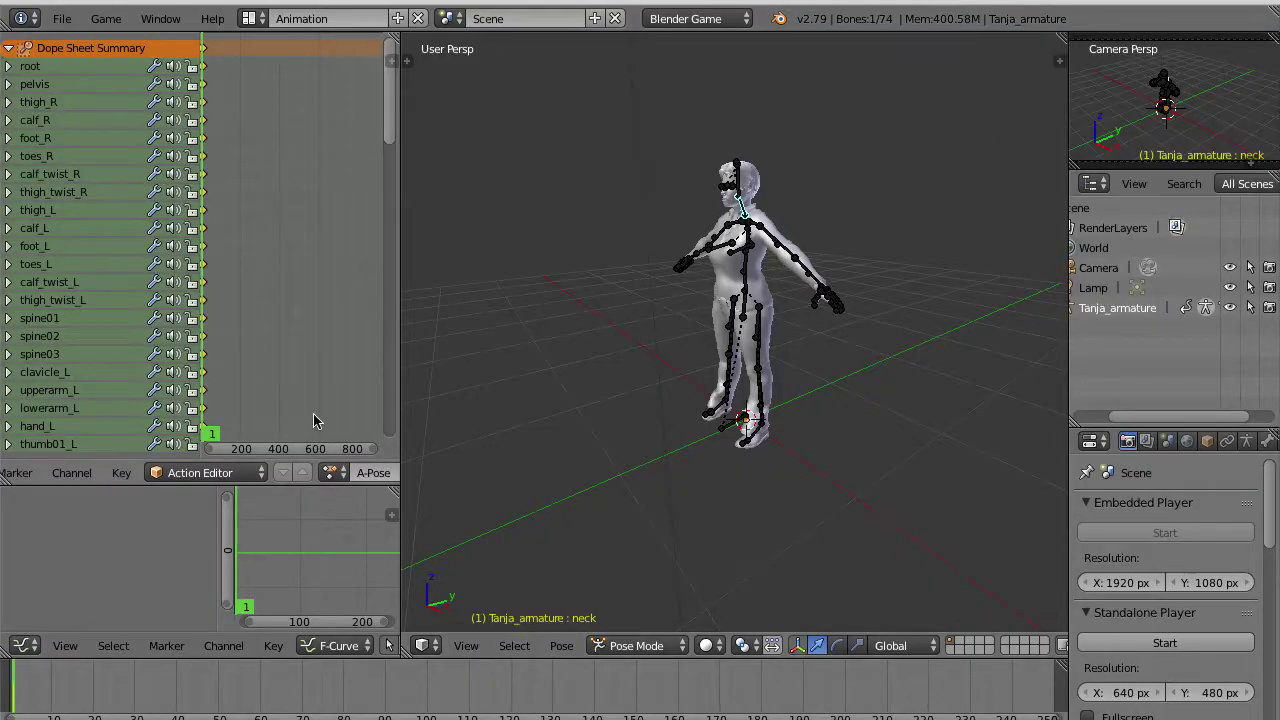
# Assign IdleSlowBreath to the armature and play it, viewing from front and side.
pyautogui.click(331, 474)
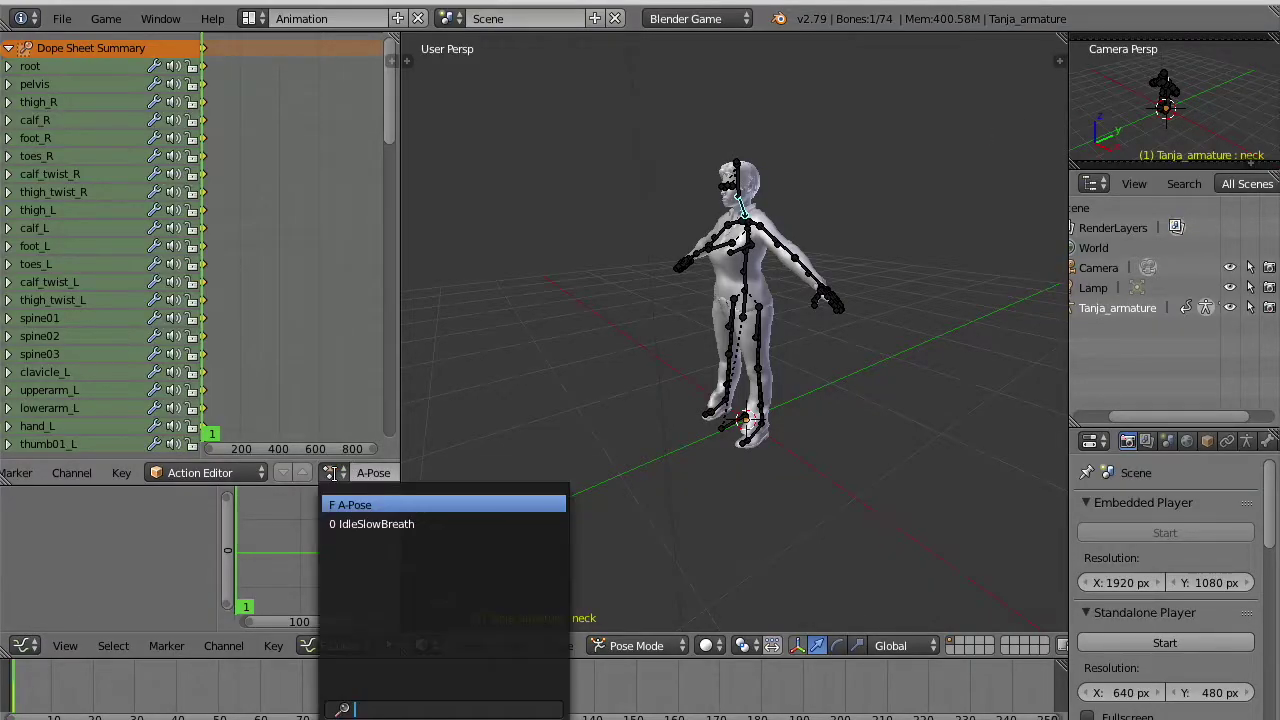
pyautogui.click(346, 523)
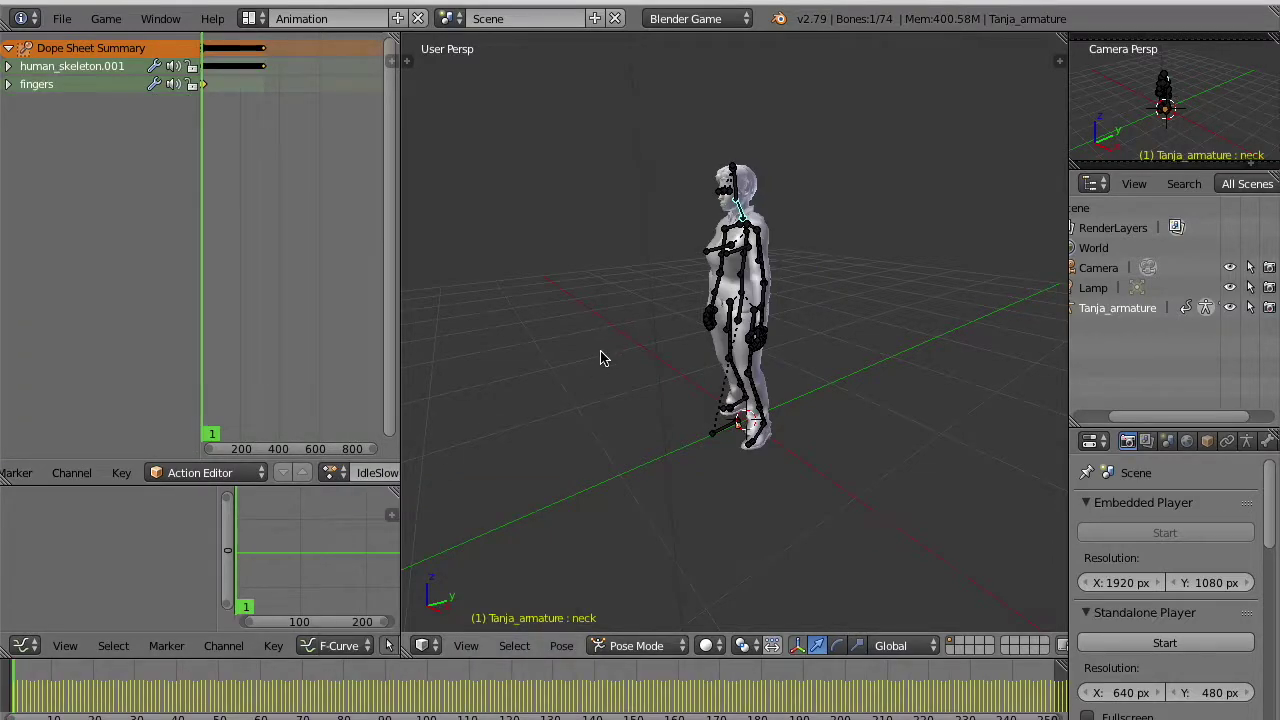
pyautogui.hotkey('alt', 'a')
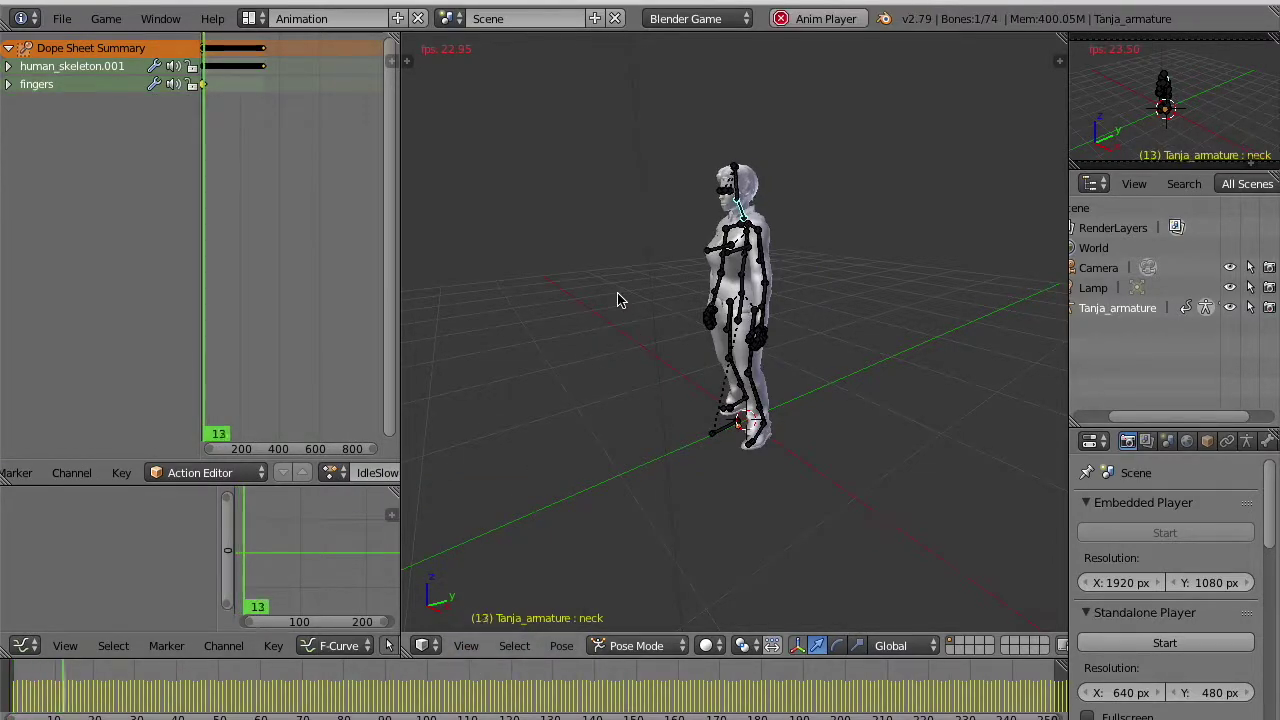
pyautogui.press('KP_1')
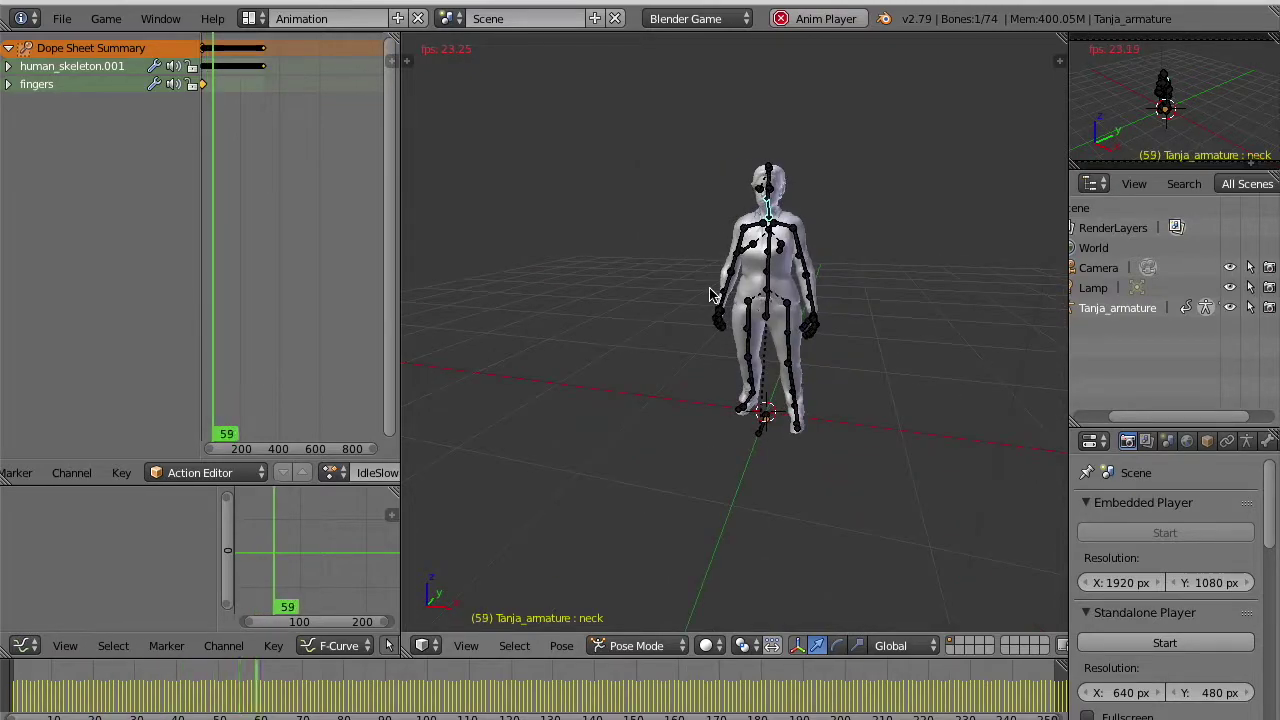
pyautogui.press('KP_3')
pyautogui.moveTo(514, 282); pyautogui.dragTo(694, 269, button='middle')
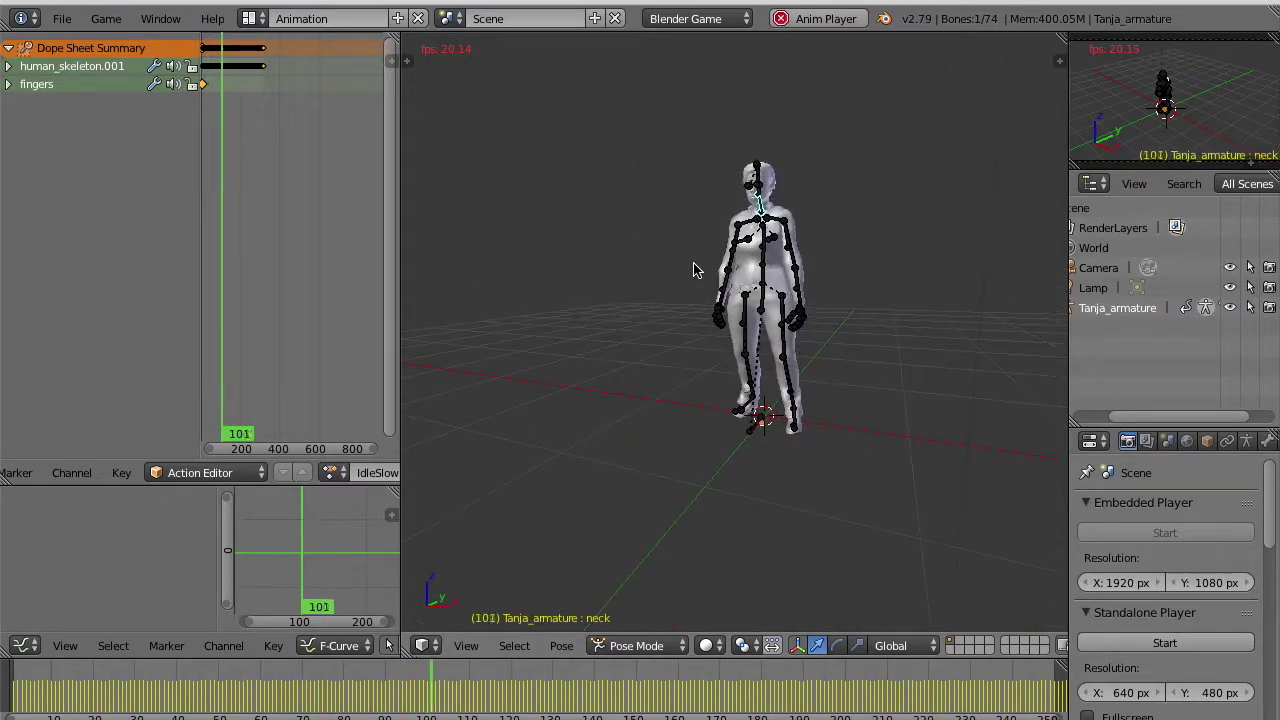
pyautogui.hotkey('alt', 'a')
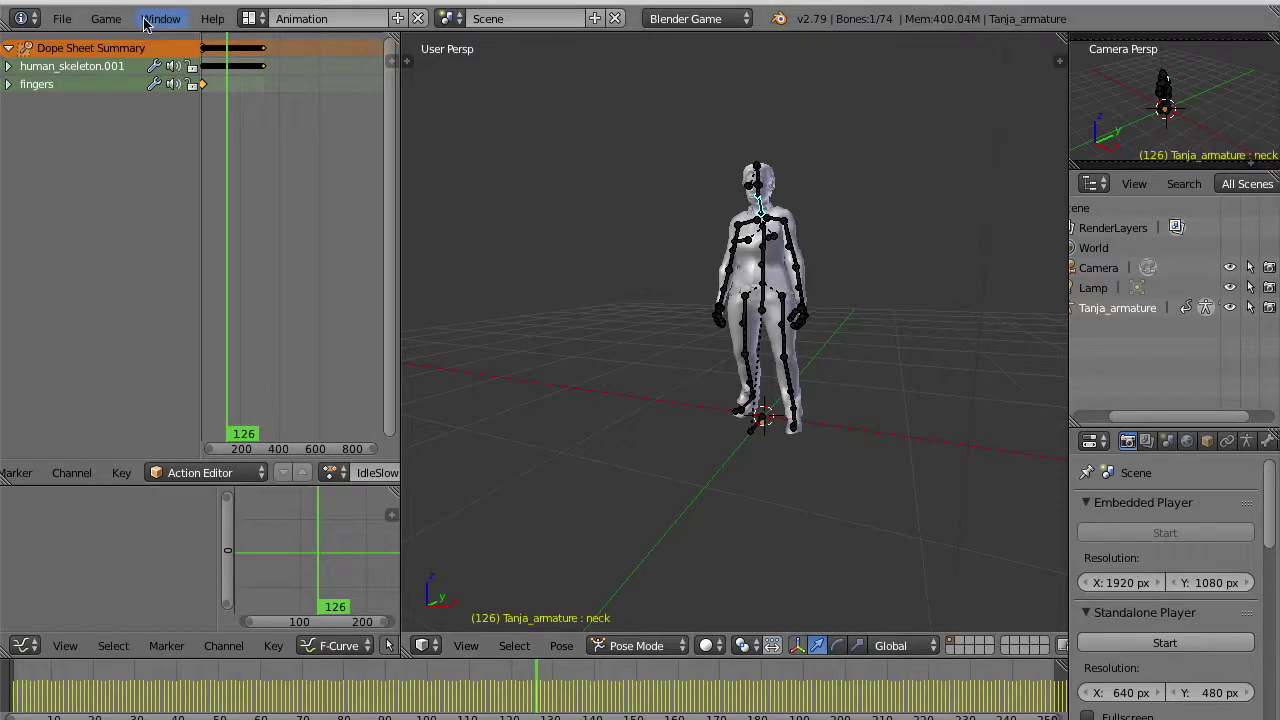
# Append the Salsa, Salute and Waving actions from Woman_AnimationSet1.blend.
pyautogui.click(63, 20)
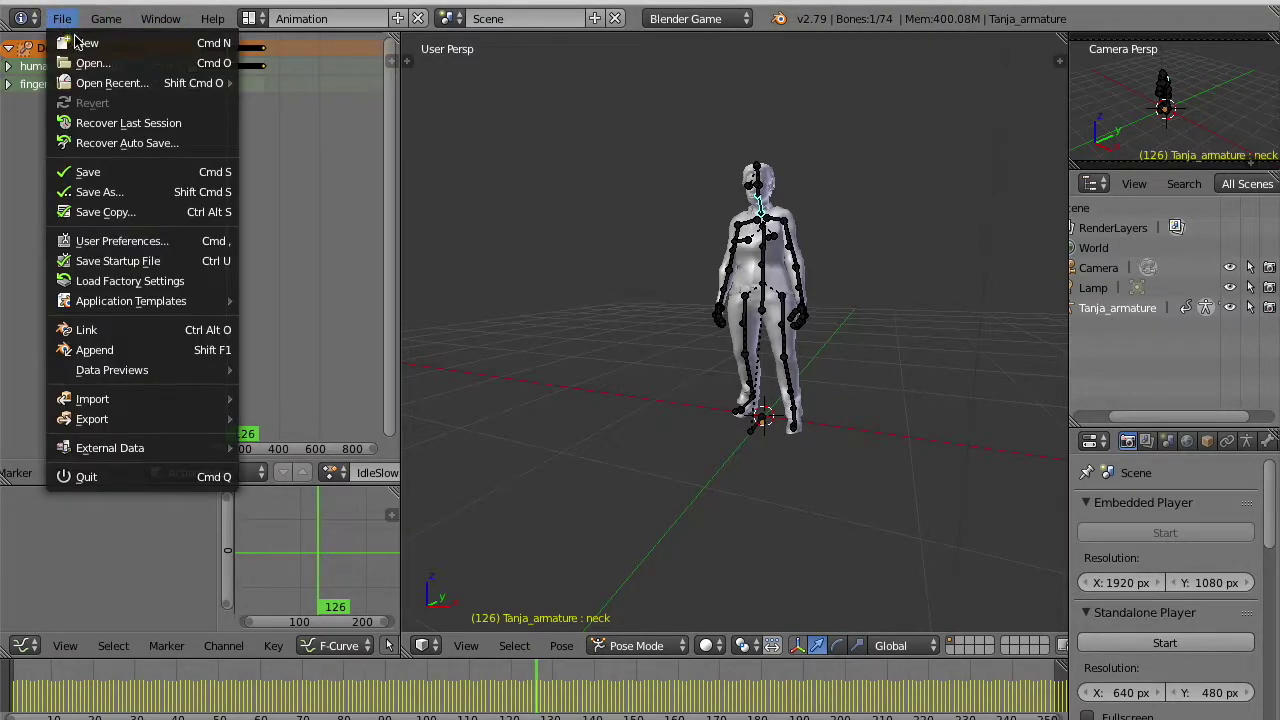
pyautogui.click(98, 350)
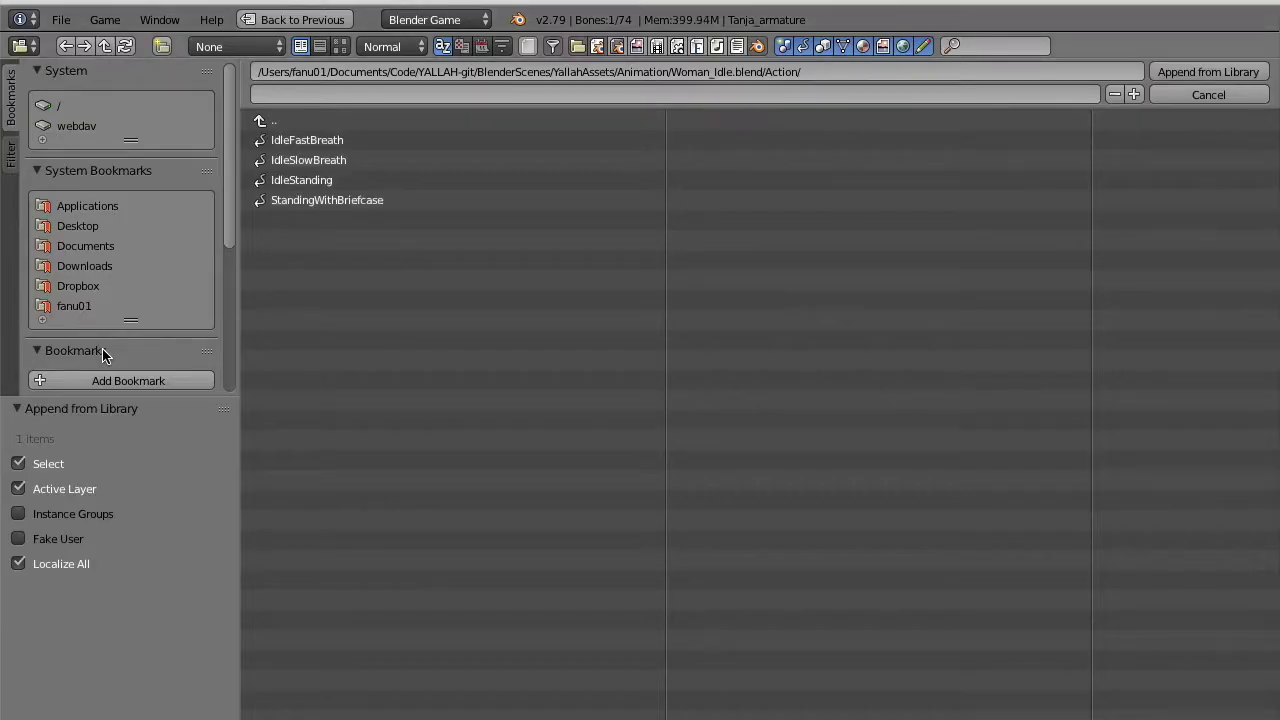
pyautogui.click(281, 124)
pyautogui.click(281, 124)
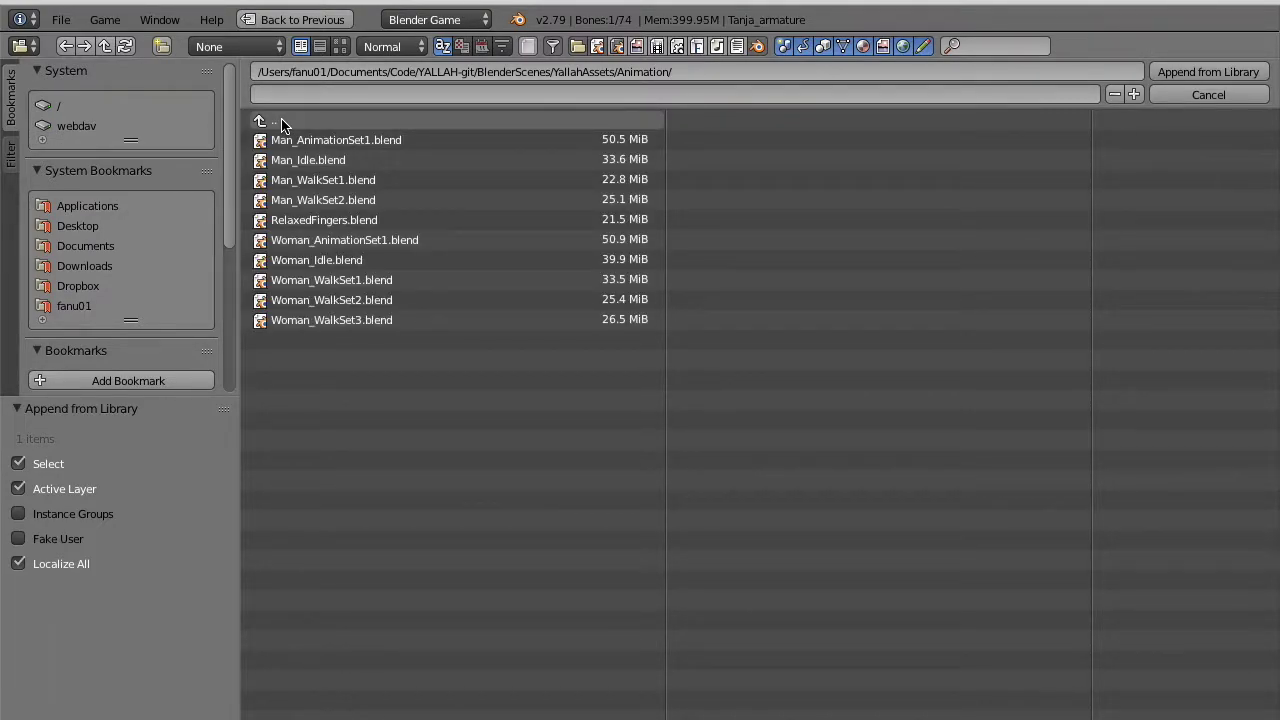
pyautogui.click(313, 243)
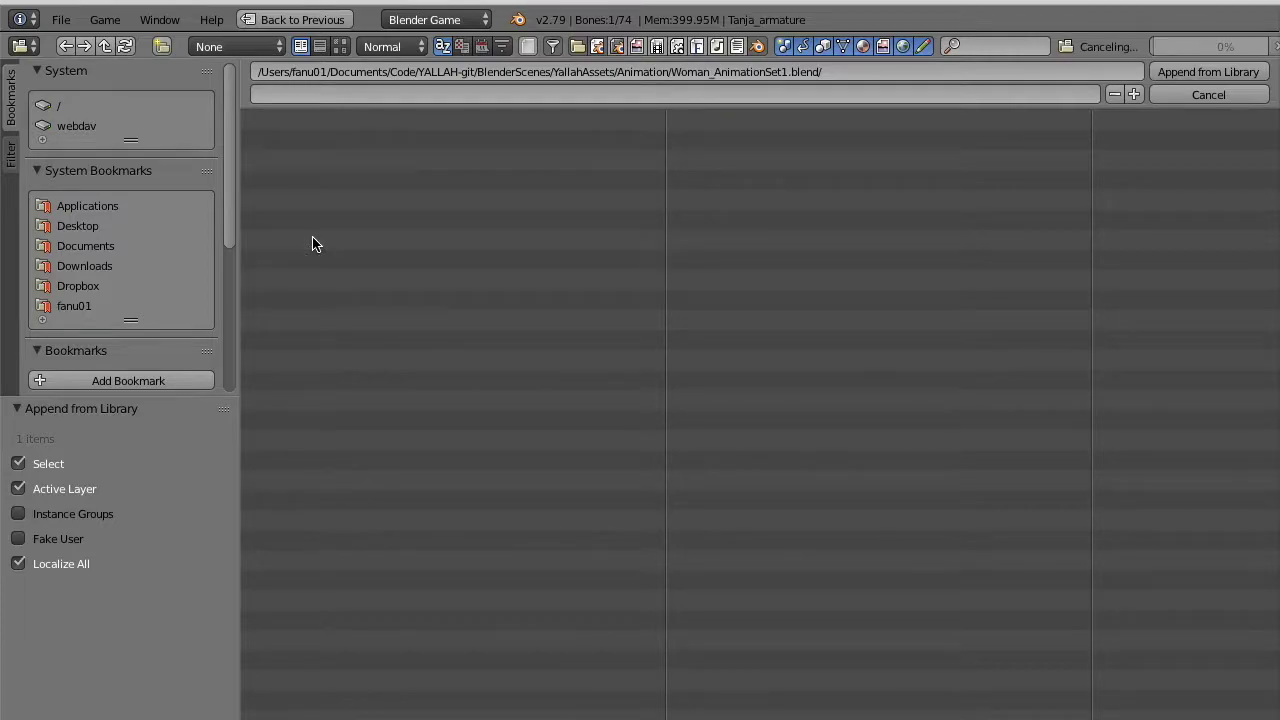
pyautogui.click(286, 140)
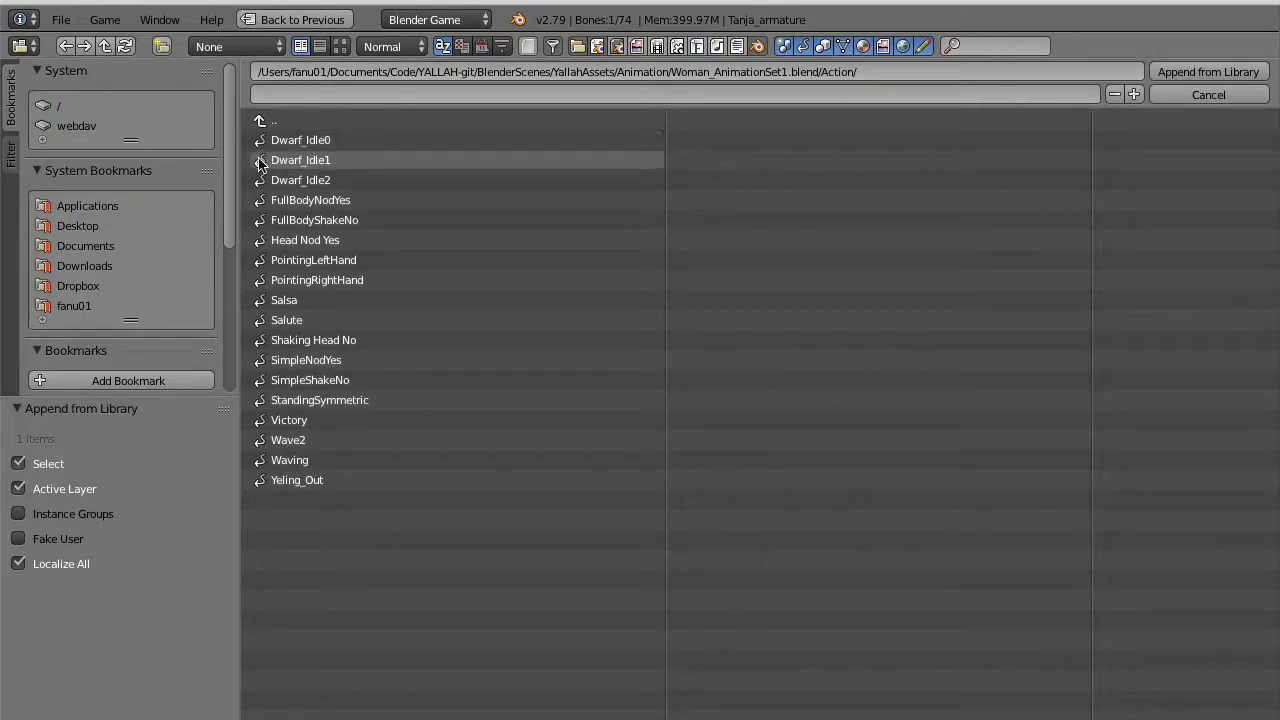
pyautogui.click(285, 300)
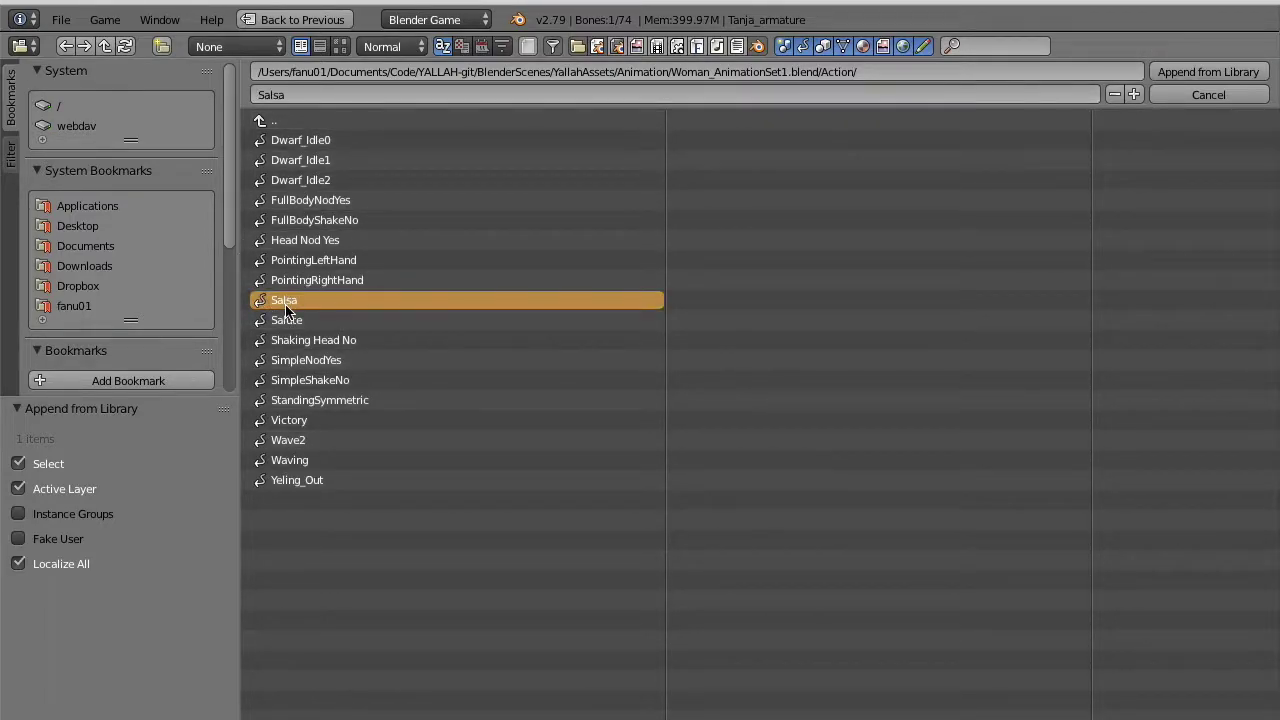
pyautogui.keyDown('shift'); pyautogui.click(294, 322); pyautogui.keyUp('shift')
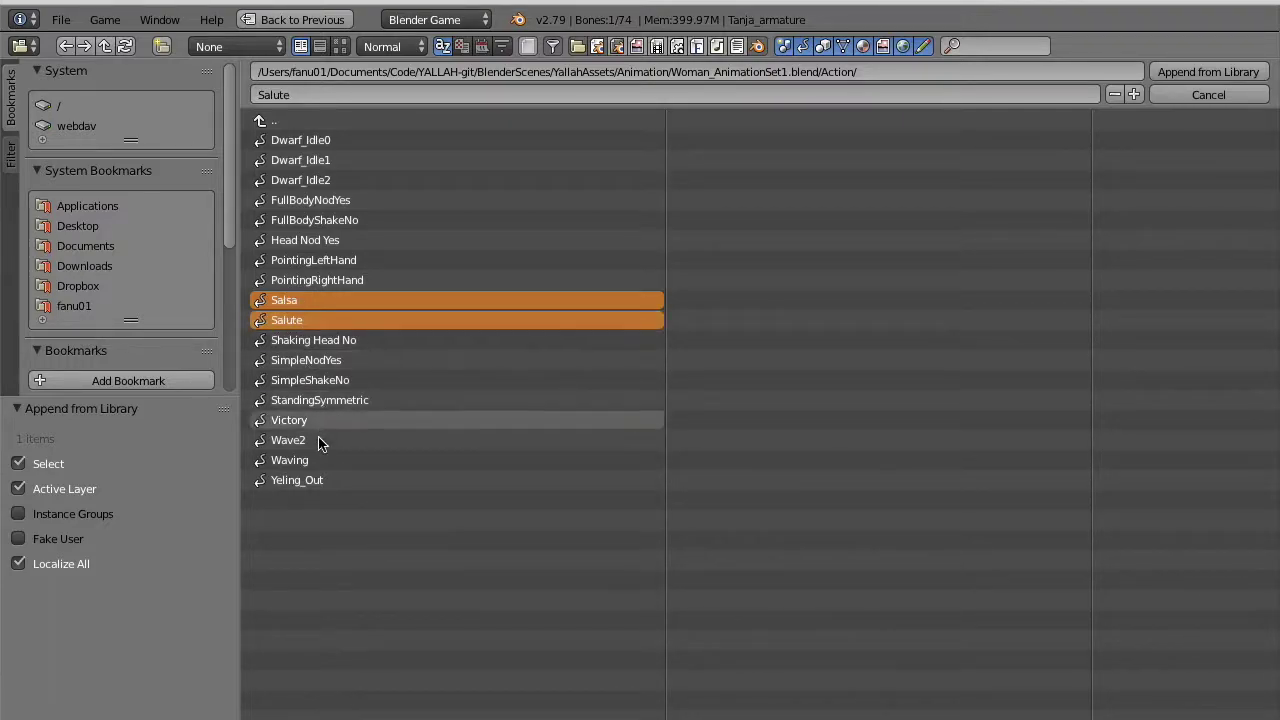
pyautogui.keyDown('shift'); pyautogui.click(295, 463); pyautogui.keyUp('shift')
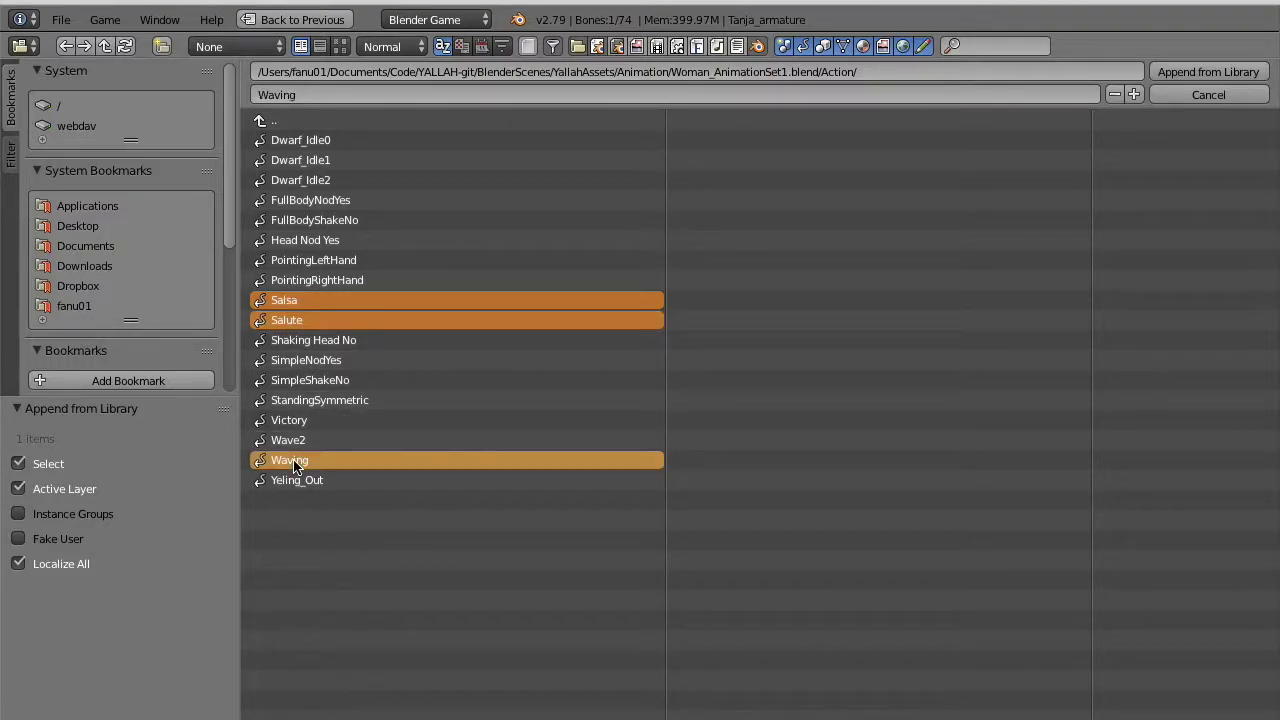
pyautogui.click(1208, 73)
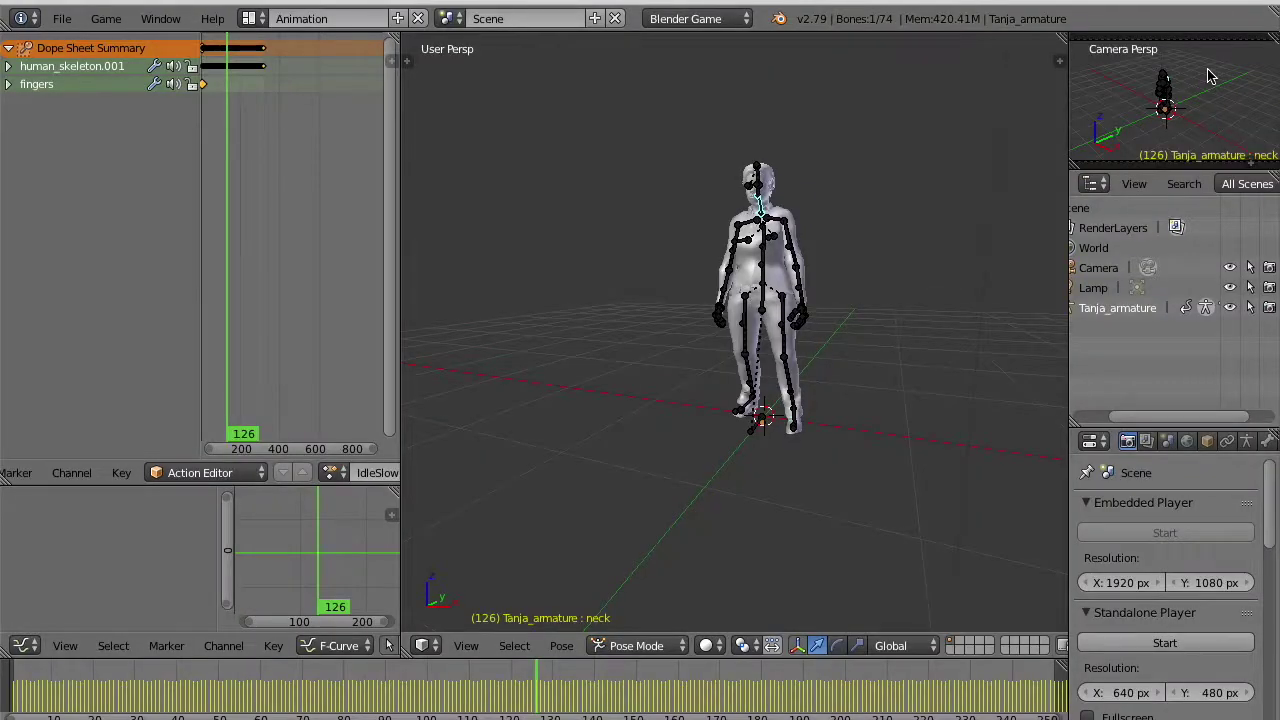
# Assign the Salsa action to the armature and play it back from frame 138.
pyautogui.click(331, 473)
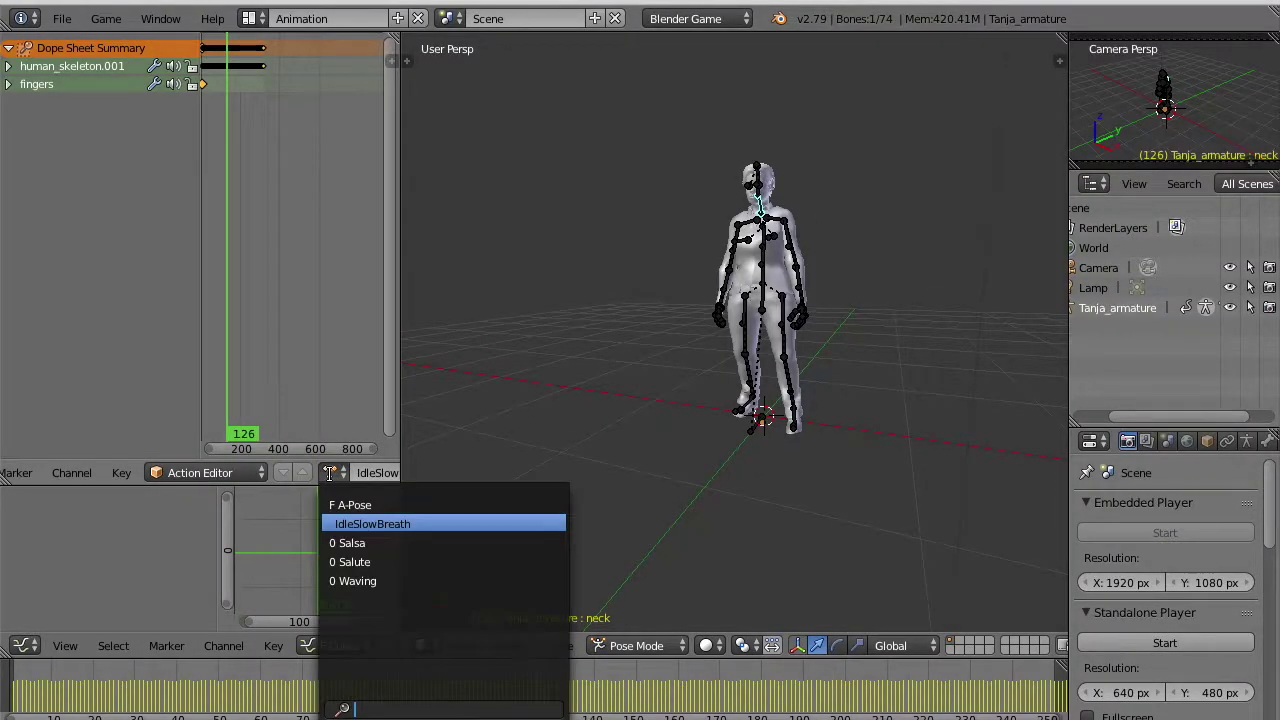
pyautogui.click(347, 543)
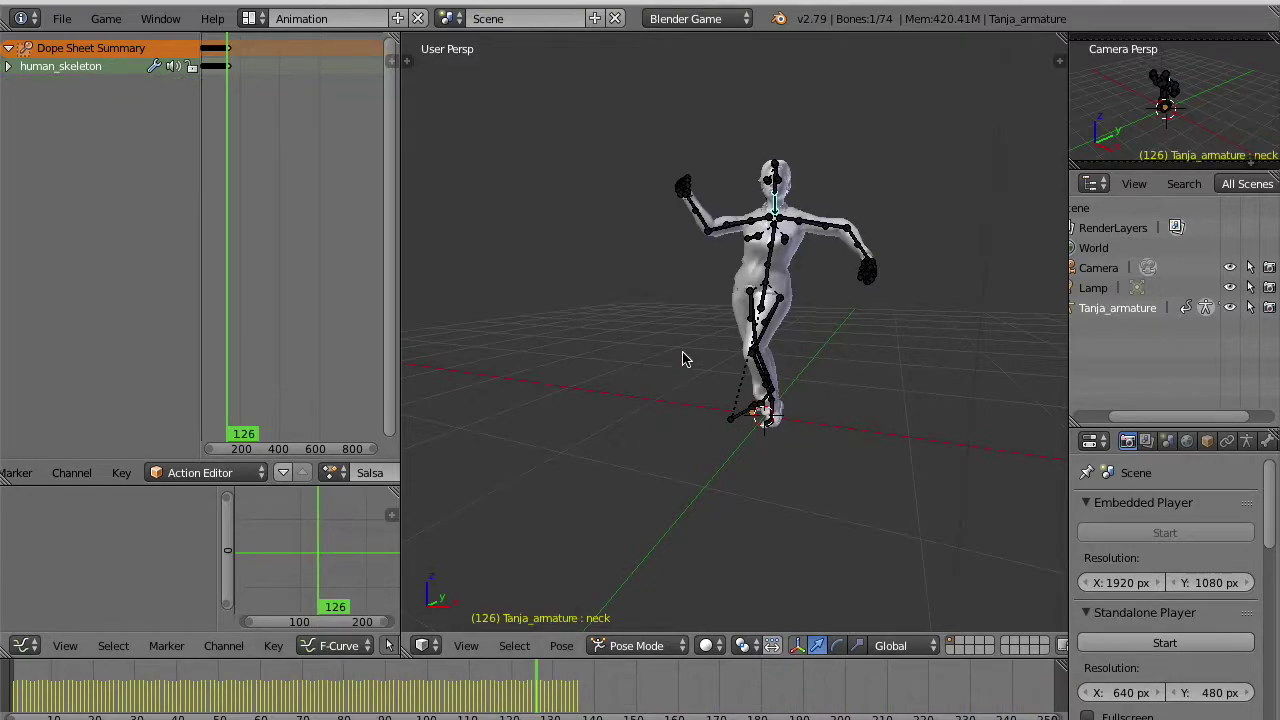
pyautogui.hotkey('alt', 'a')
pyautogui.hotkey('alt', 'a')
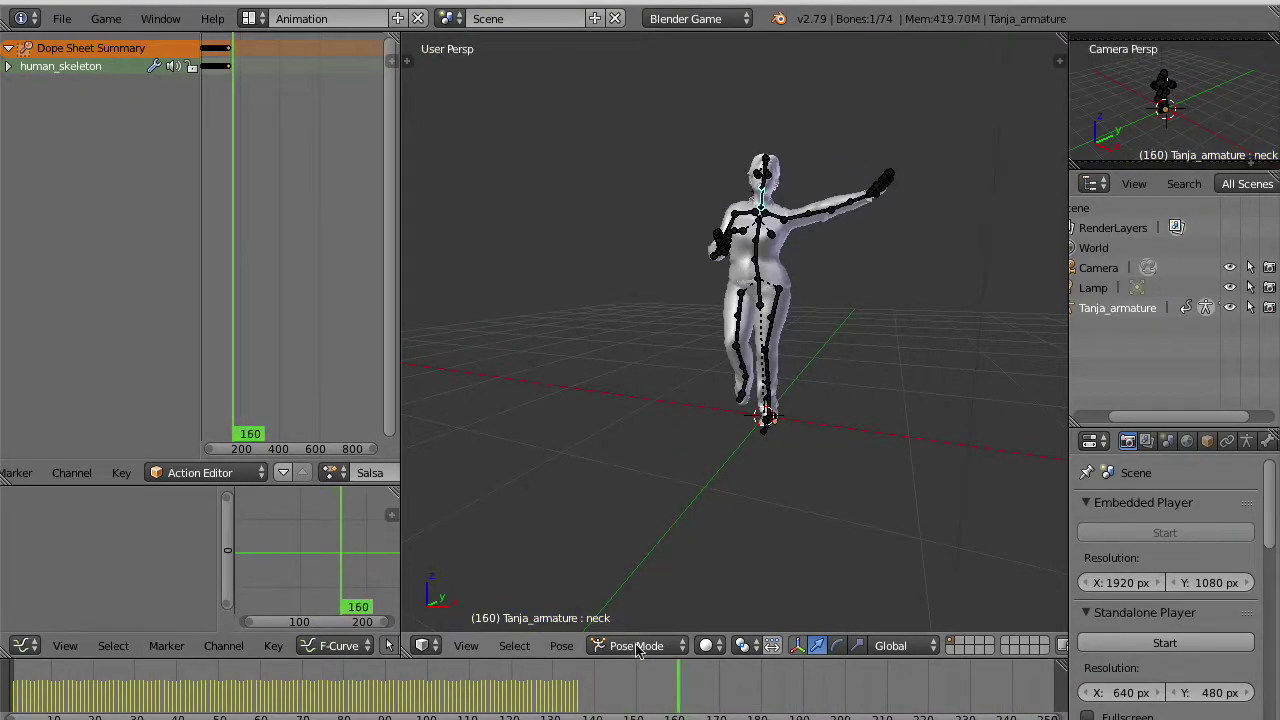
pyautogui.click(587, 680)
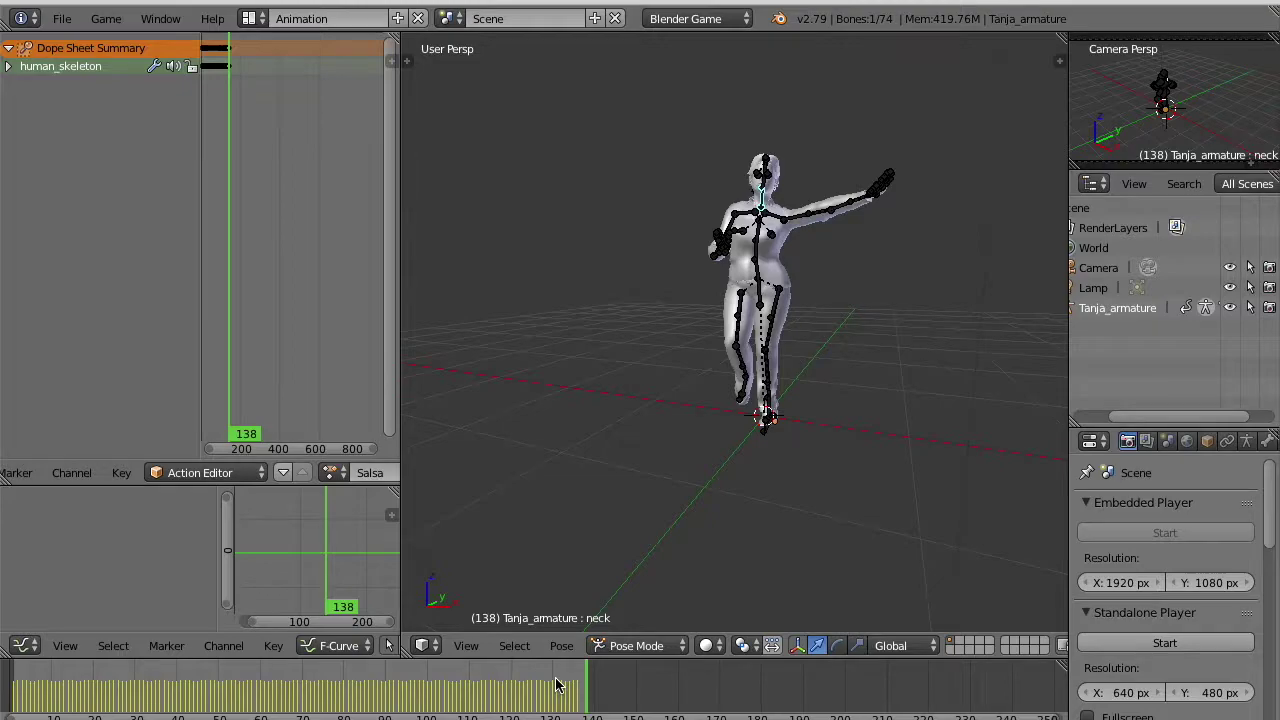
pyautogui.hotkey('alt', 'a')
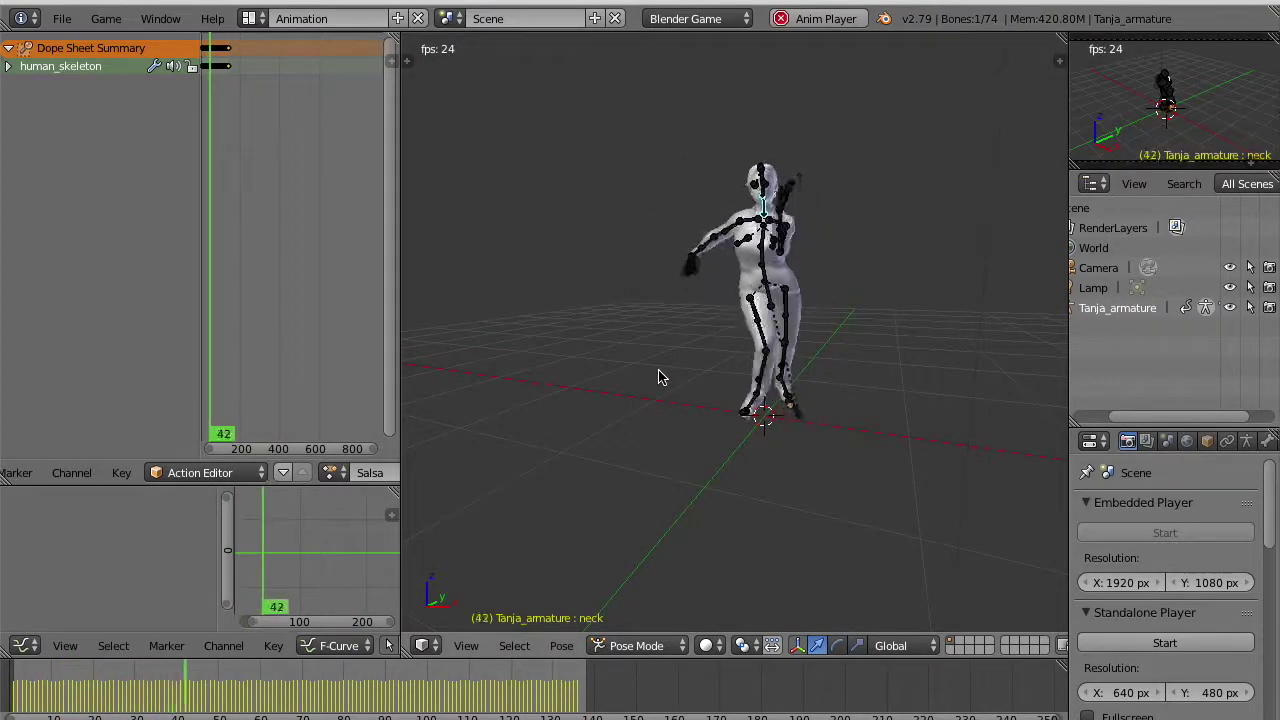
pyautogui.hotkey('alt', 'a')
pyautogui.hotkey('alt', 'a')
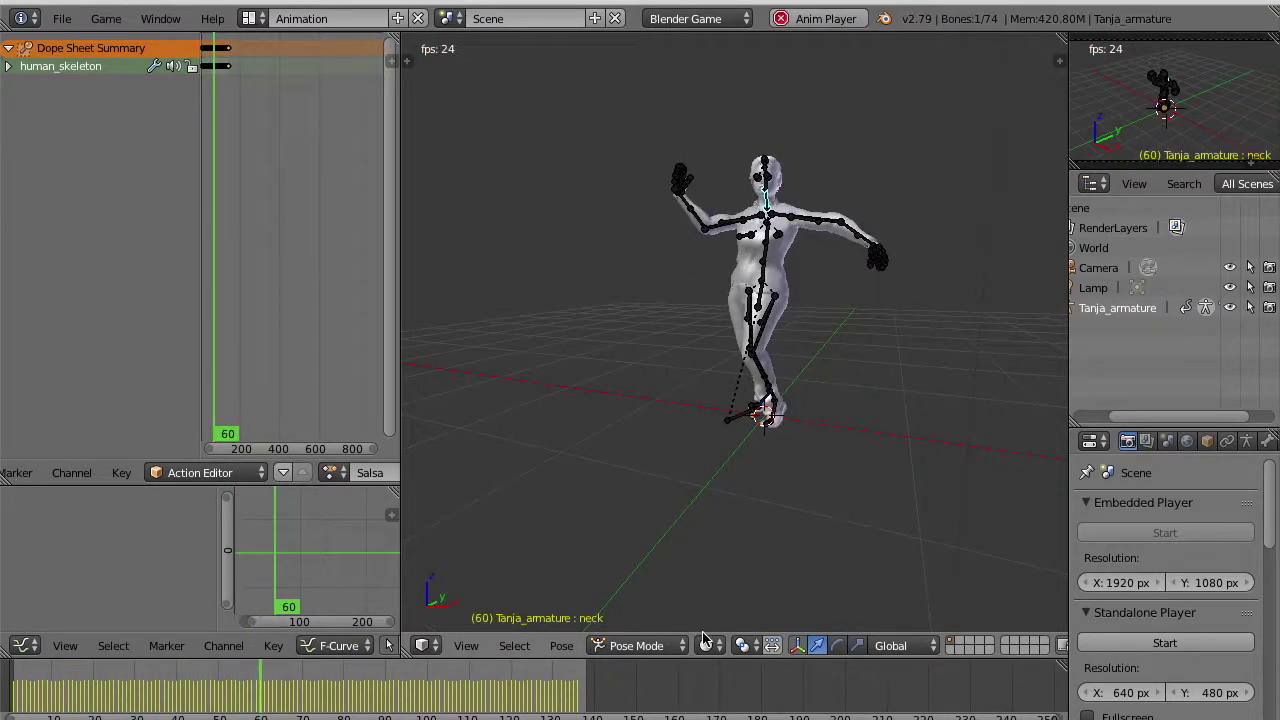
# Switch viewport shading to Material and stop playback.
pyautogui.click(706, 645)
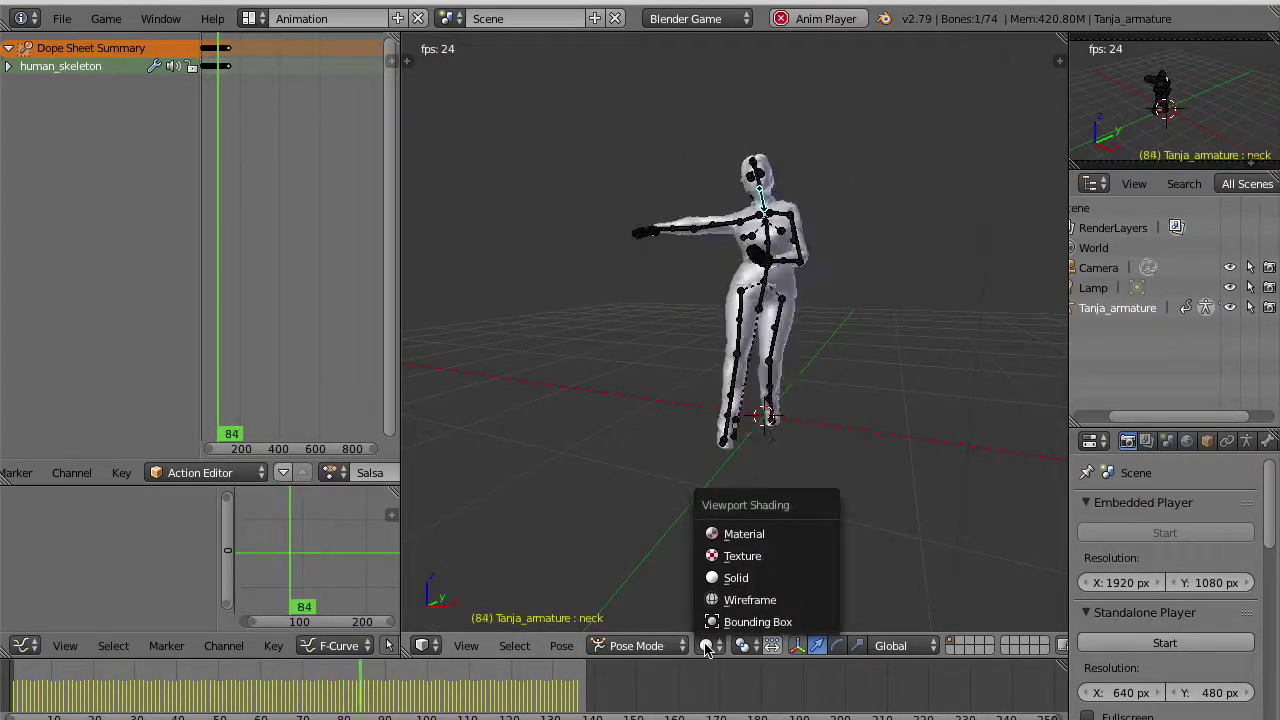
pyautogui.click(737, 538)
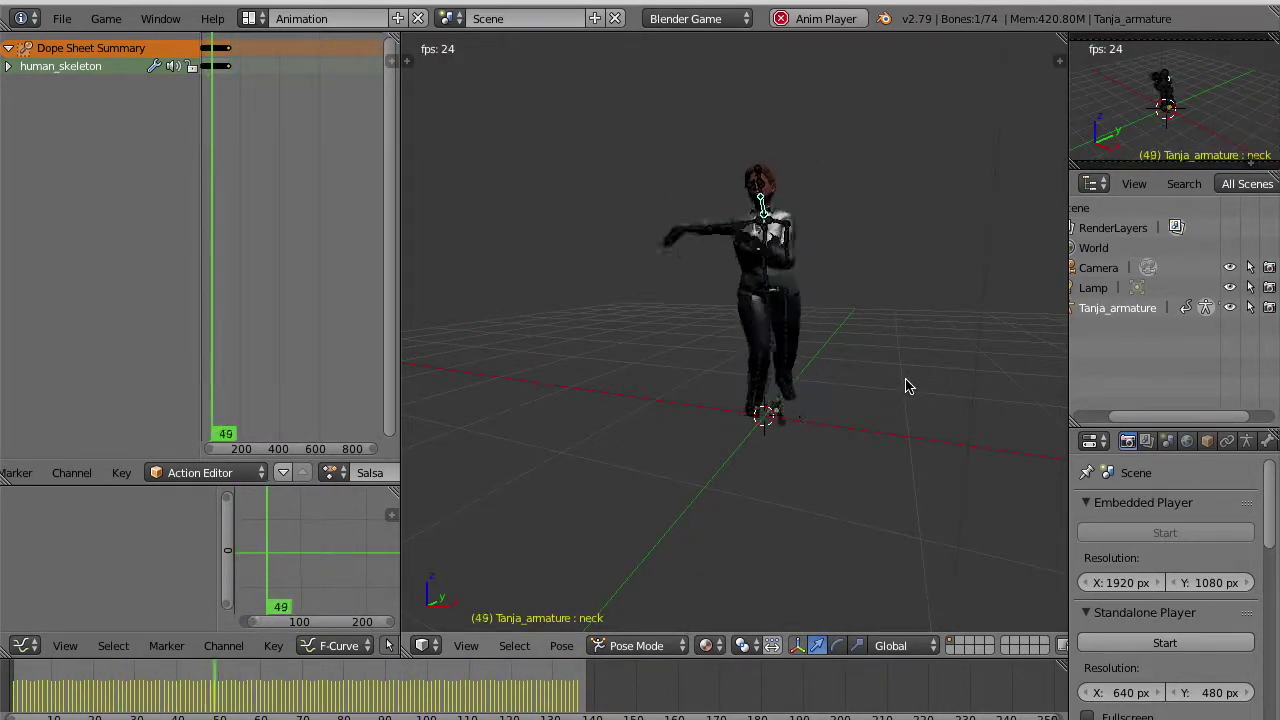
pyautogui.hotkey('alt', 'a')
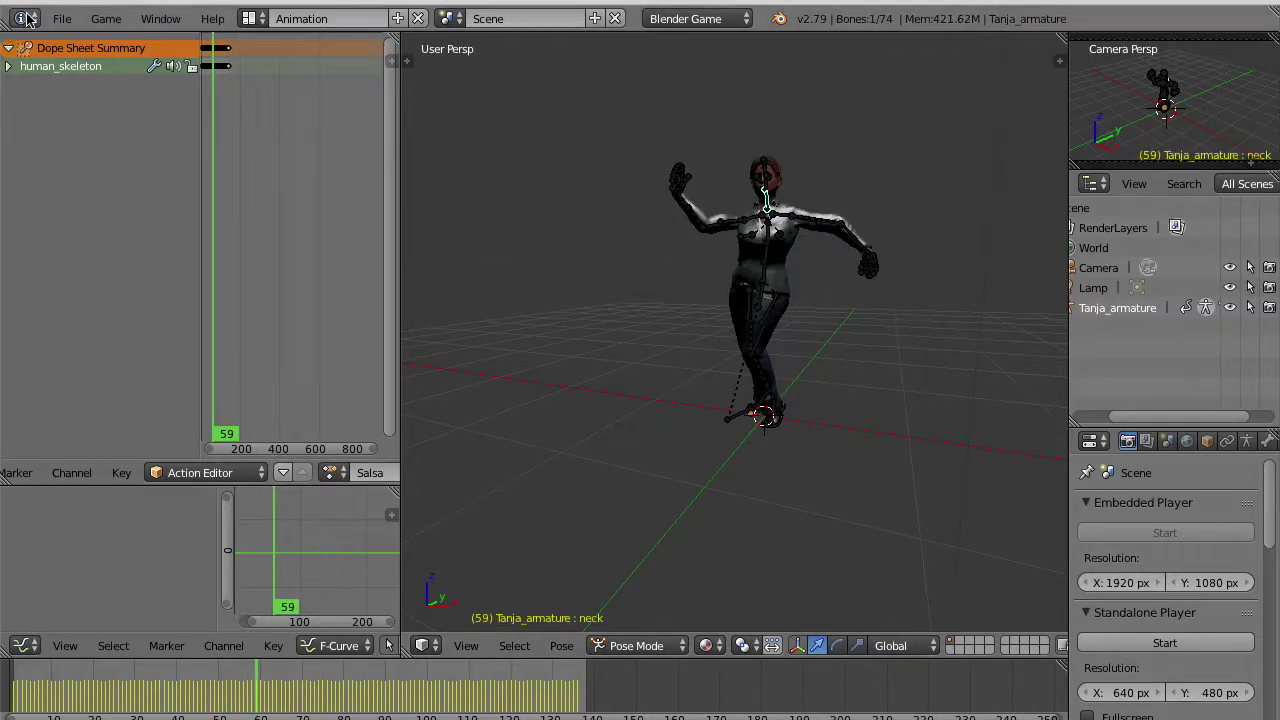
# Append the LeftTurn, RightTurn and Walk actions from Woman_WalkSet2.blend and check the action list.
pyautogui.click(62, 19)
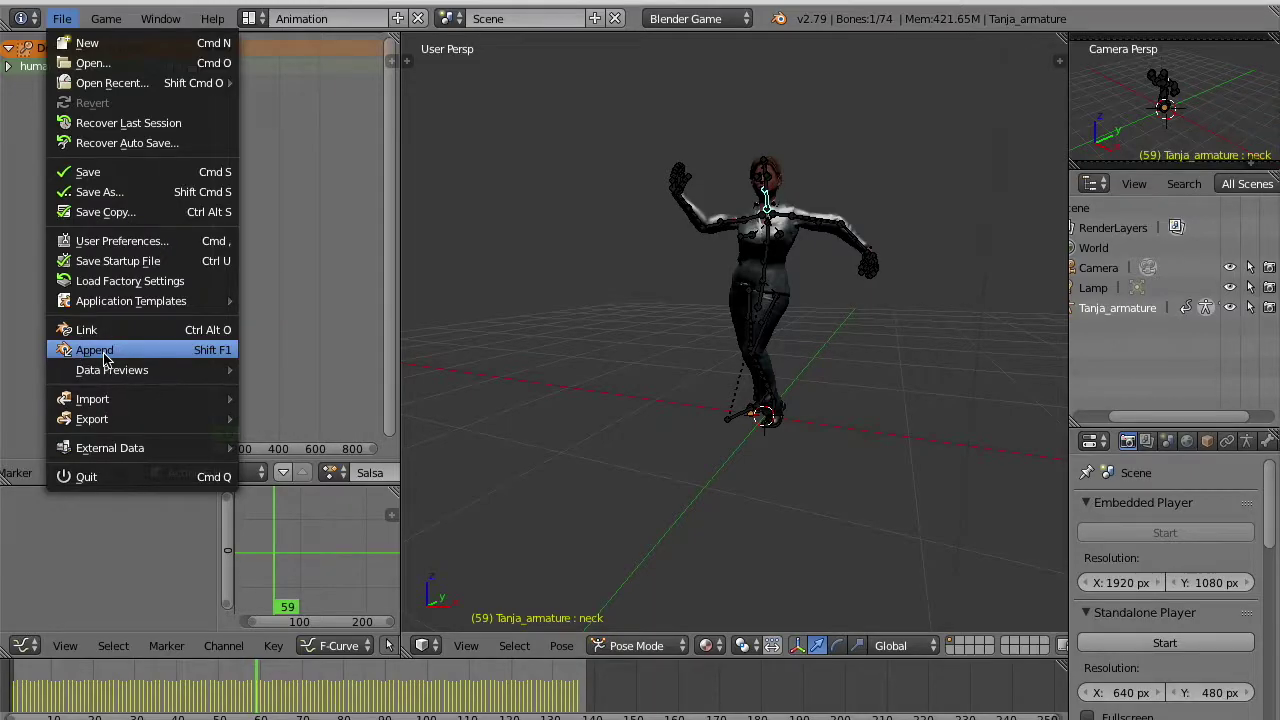
pyautogui.click(105, 355)
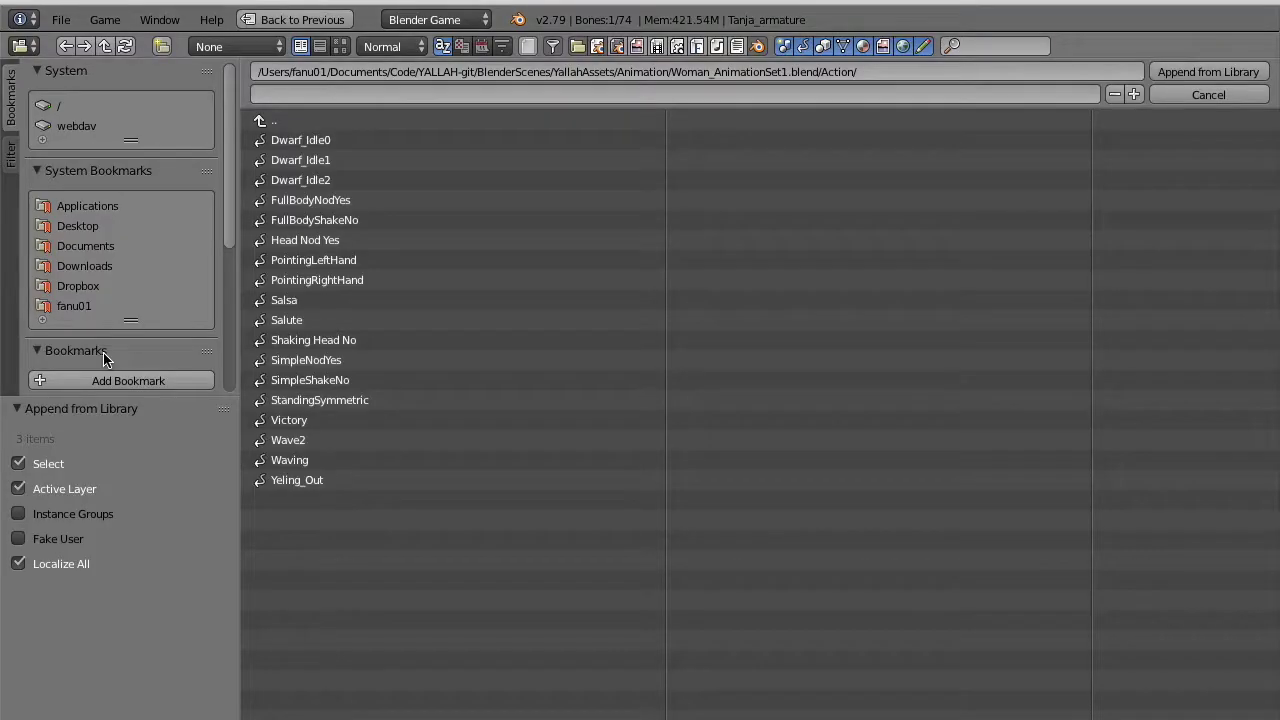
pyautogui.click(284, 121)
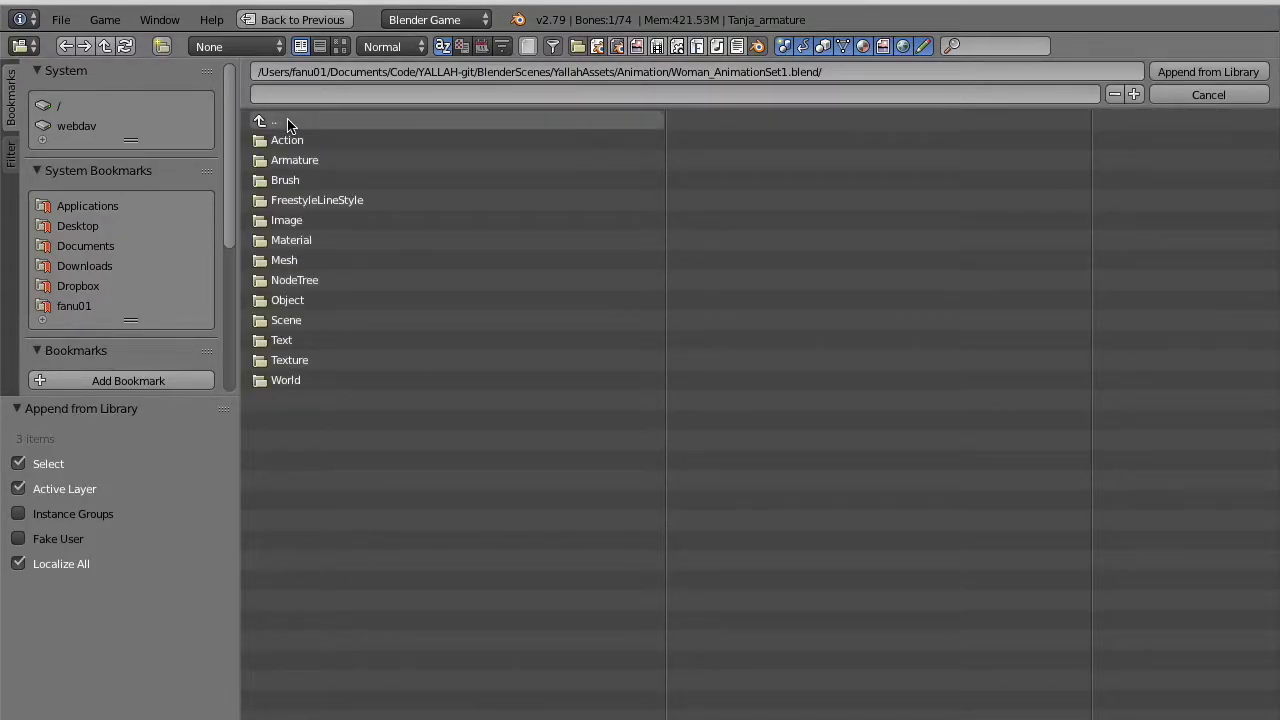
pyautogui.click(287, 124)
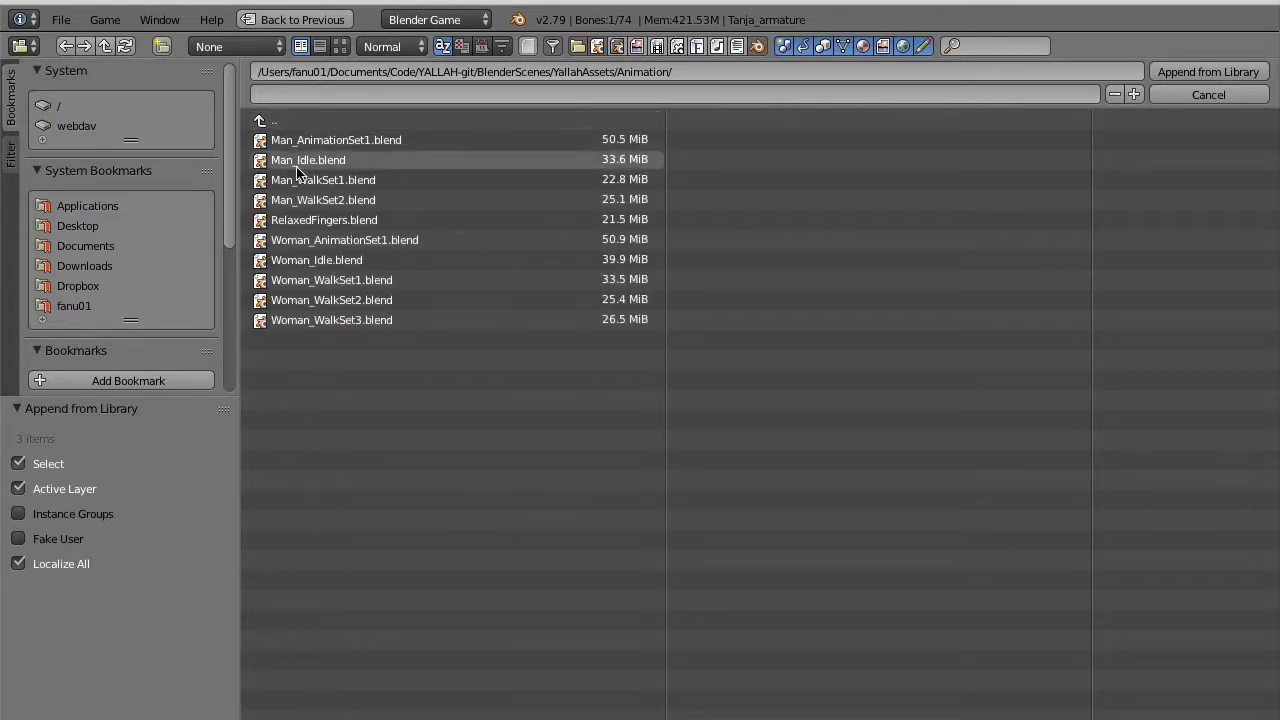
pyautogui.click(339, 305)
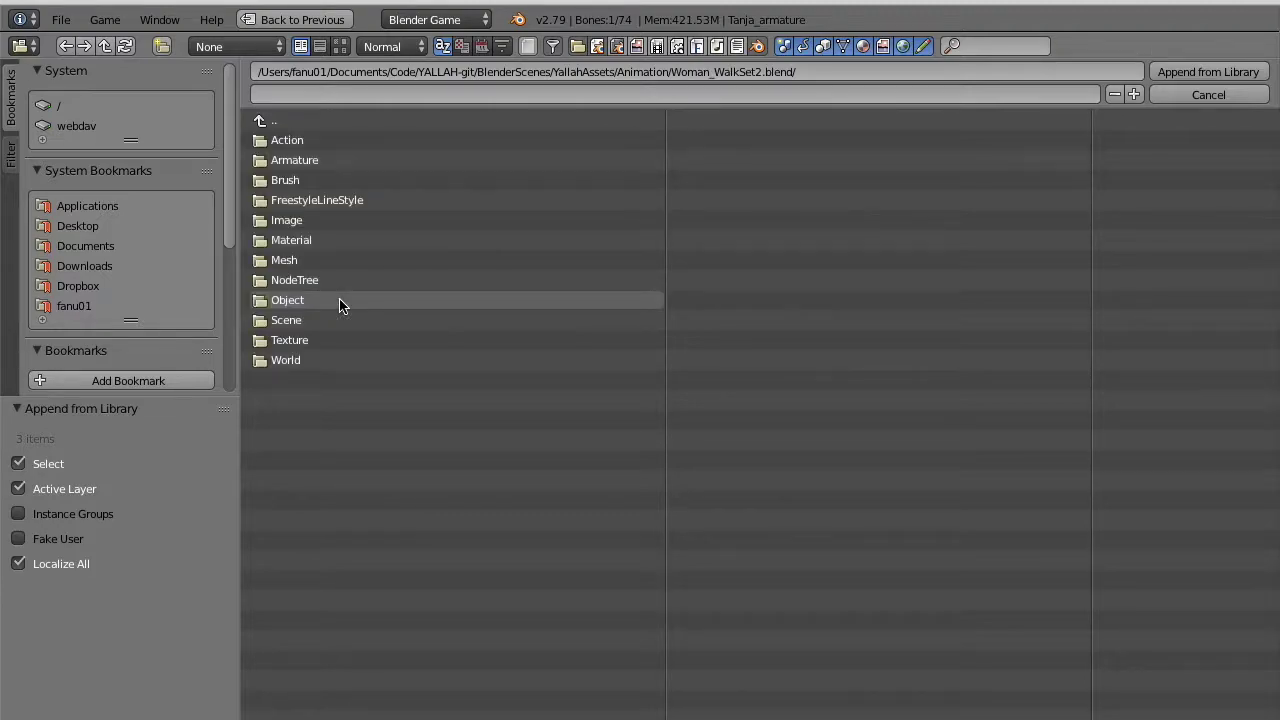
pyautogui.click(294, 142)
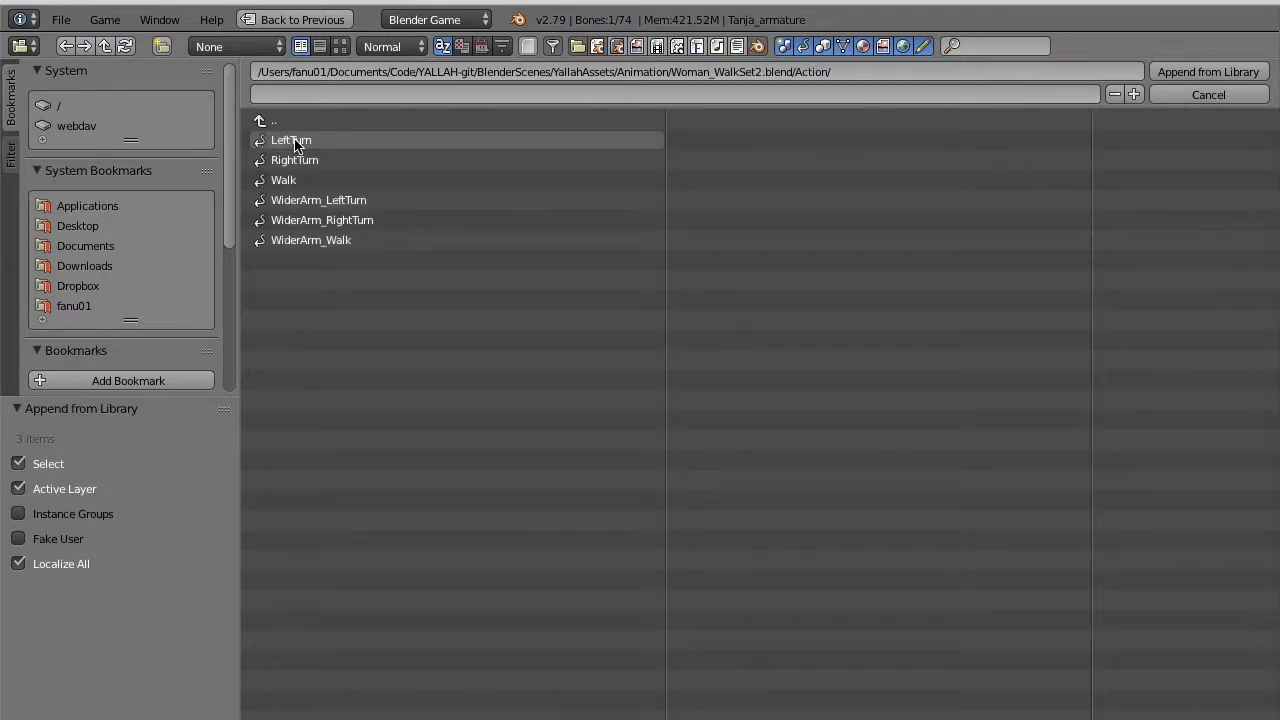
pyautogui.click(300, 140)
pyautogui.keyDown('shift'); pyautogui.click(290, 160); pyautogui.keyUp('shift')
pyautogui.keyDown('shift'); pyautogui.click(292, 182); pyautogui.keyUp('shift')
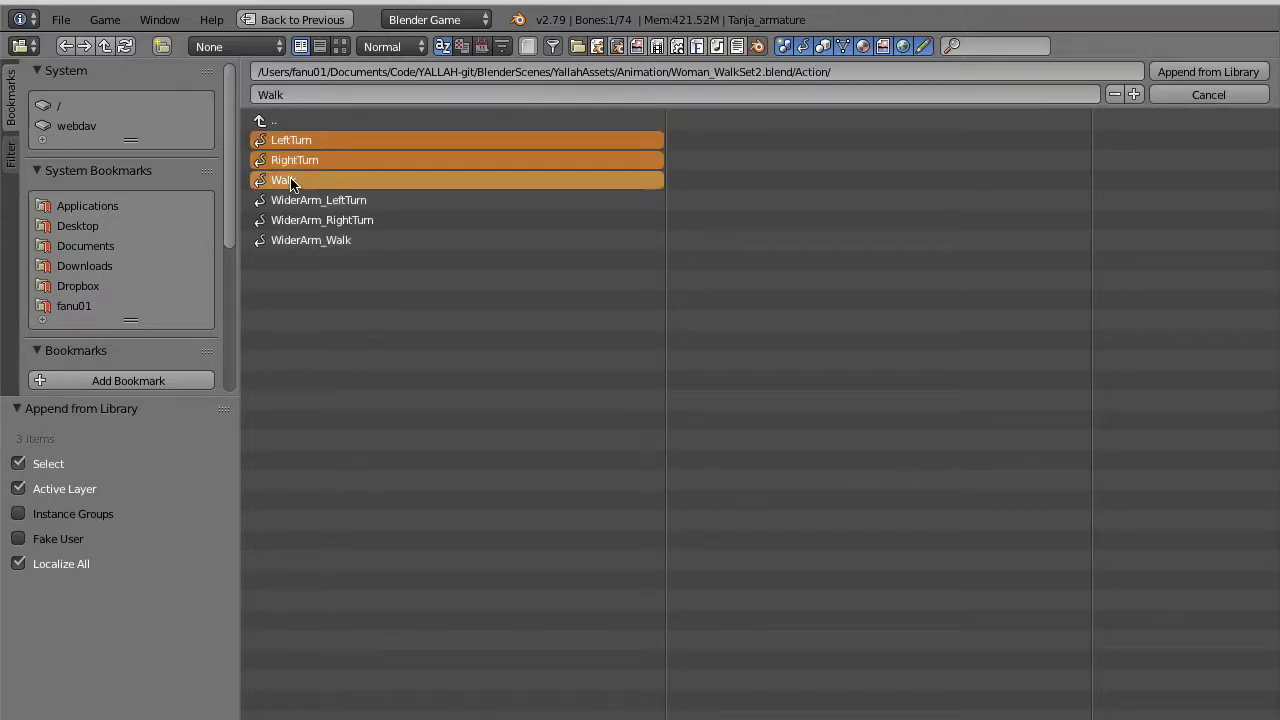
pyautogui.click(1172, 73)
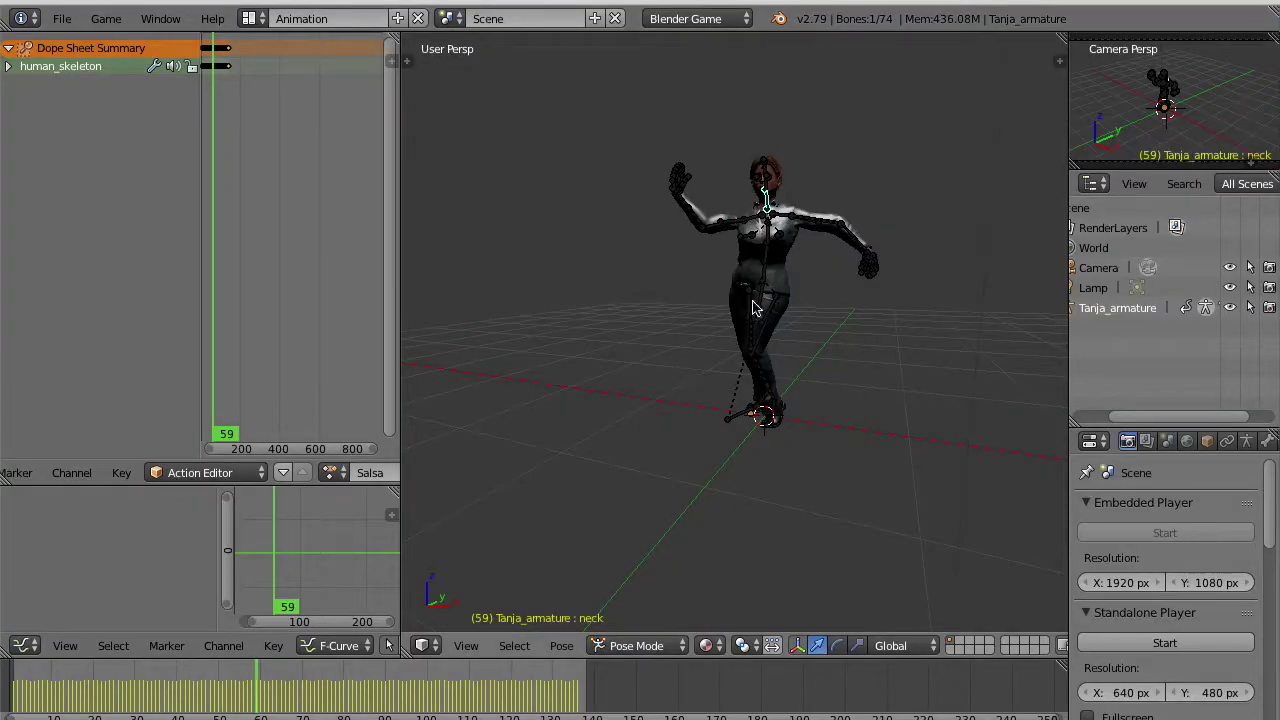
pyautogui.click(329, 472)
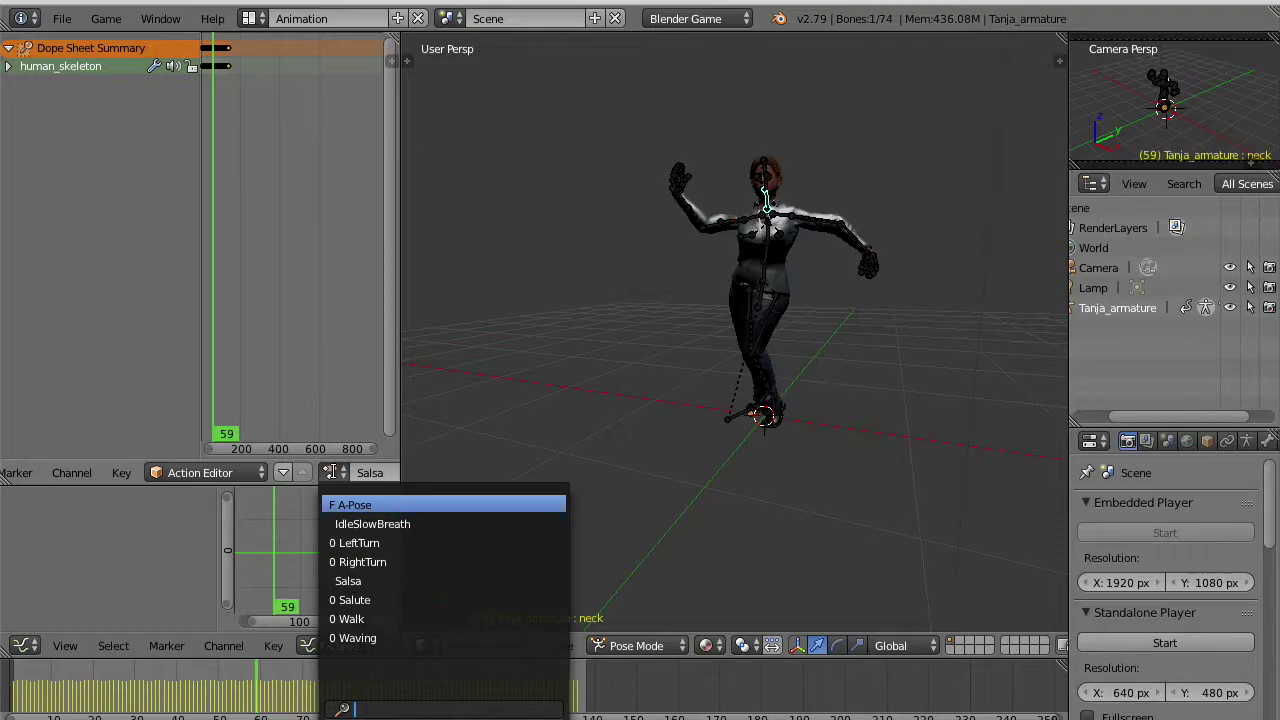
# Give every action a fake user from the YALLAH animation tools.
pyautogui.press('Escape')
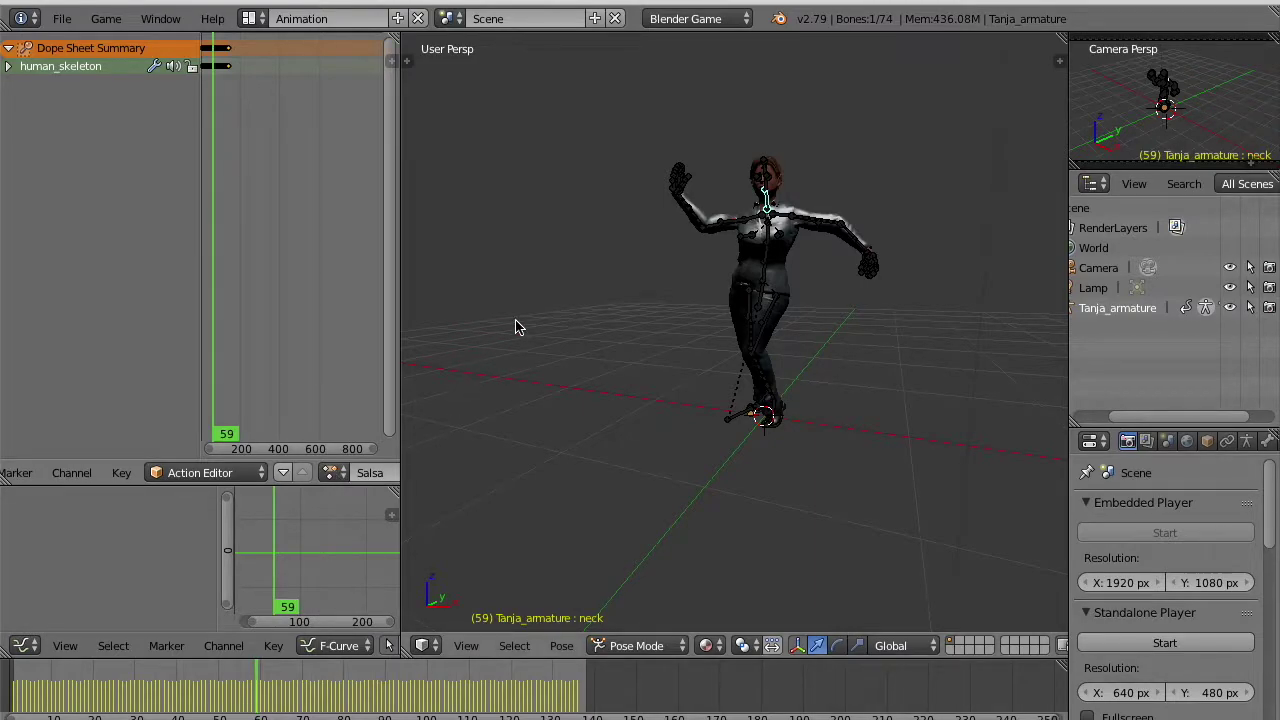
pyautogui.click(406, 61)
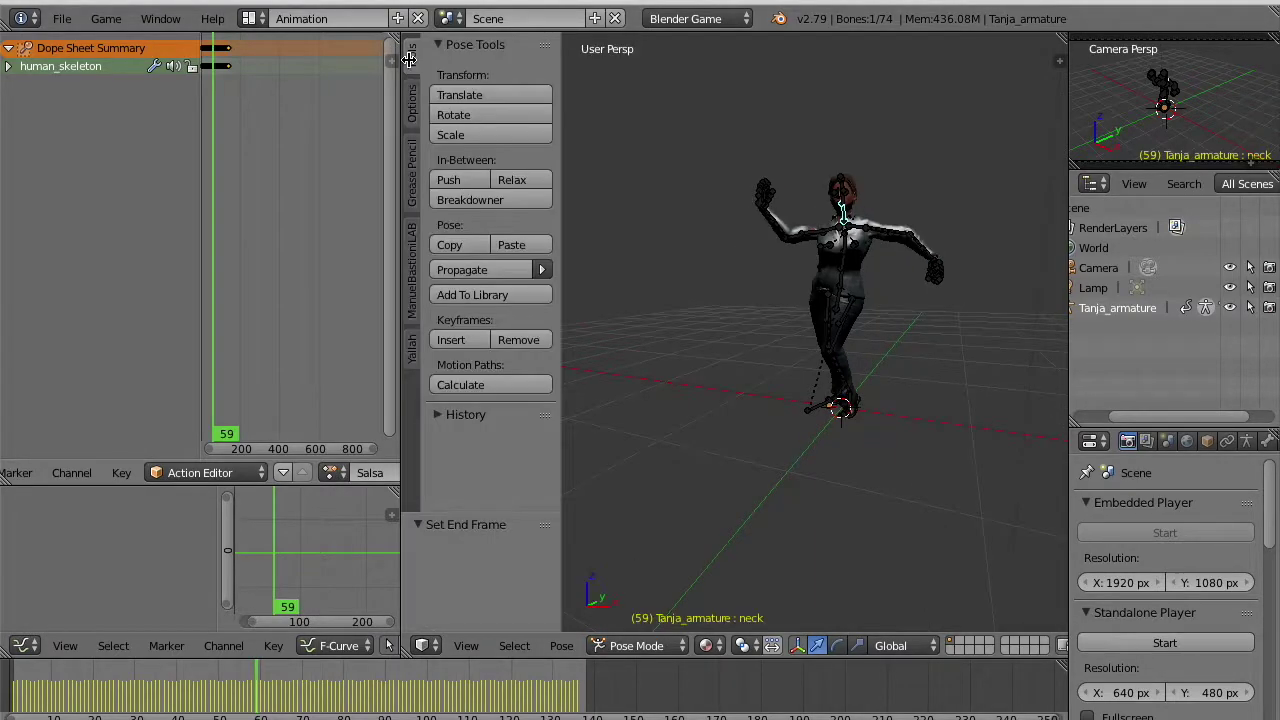
pyautogui.click(411, 348)
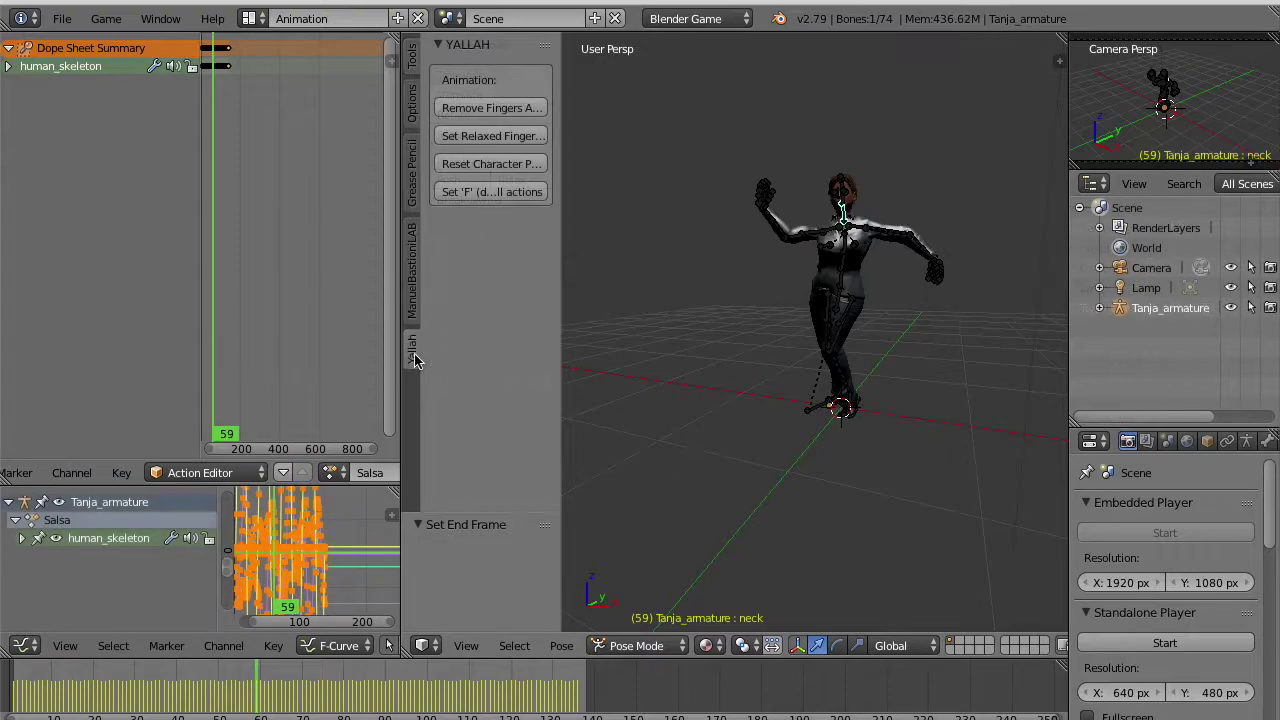
pyautogui.moveTo(560, 266); pyautogui.dragTo(660, 266)
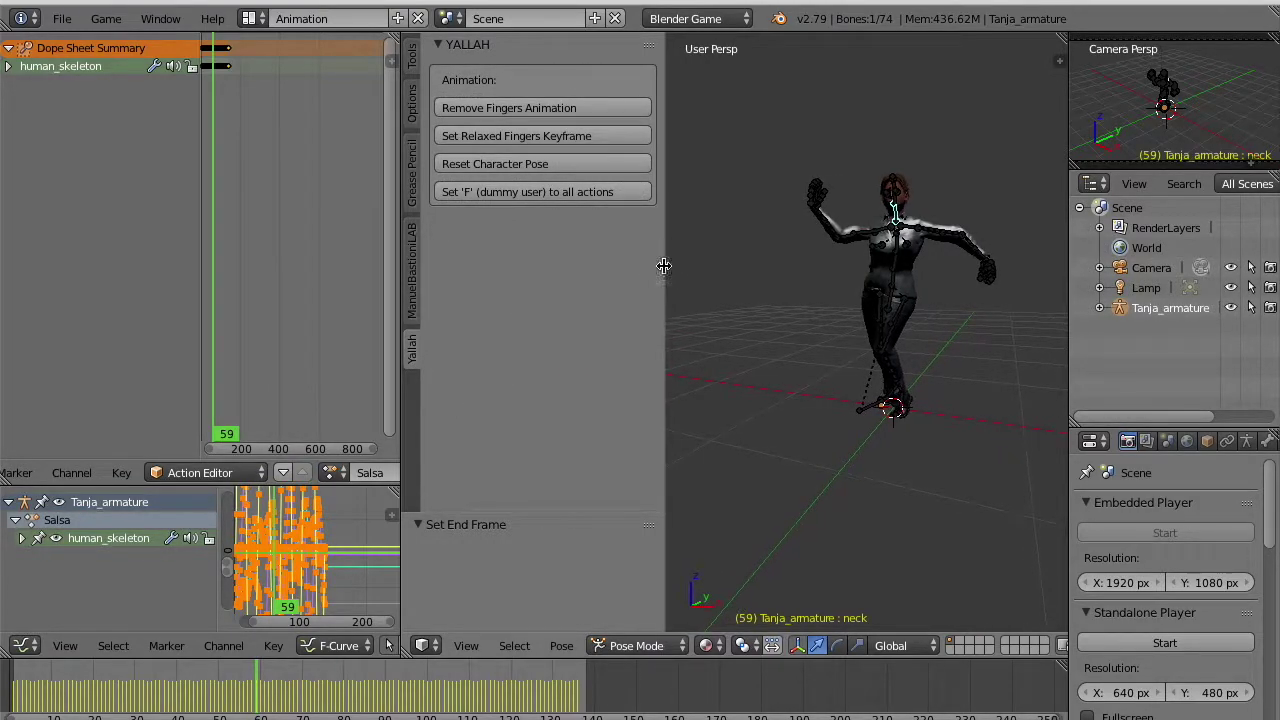
pyautogui.click(505, 192)
# Verify the fake users in the action list and unlink Salsa from Tanja_armature.
pyautogui.click(333, 472)
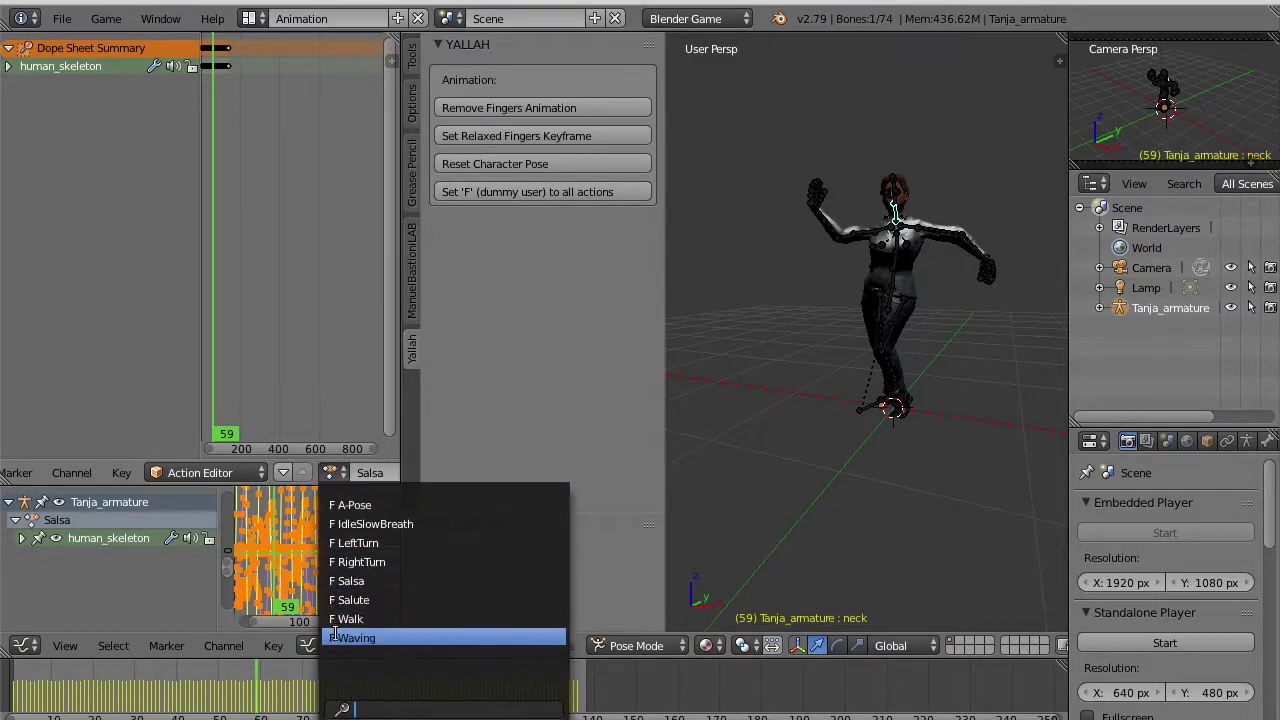
pyautogui.click(333, 471)
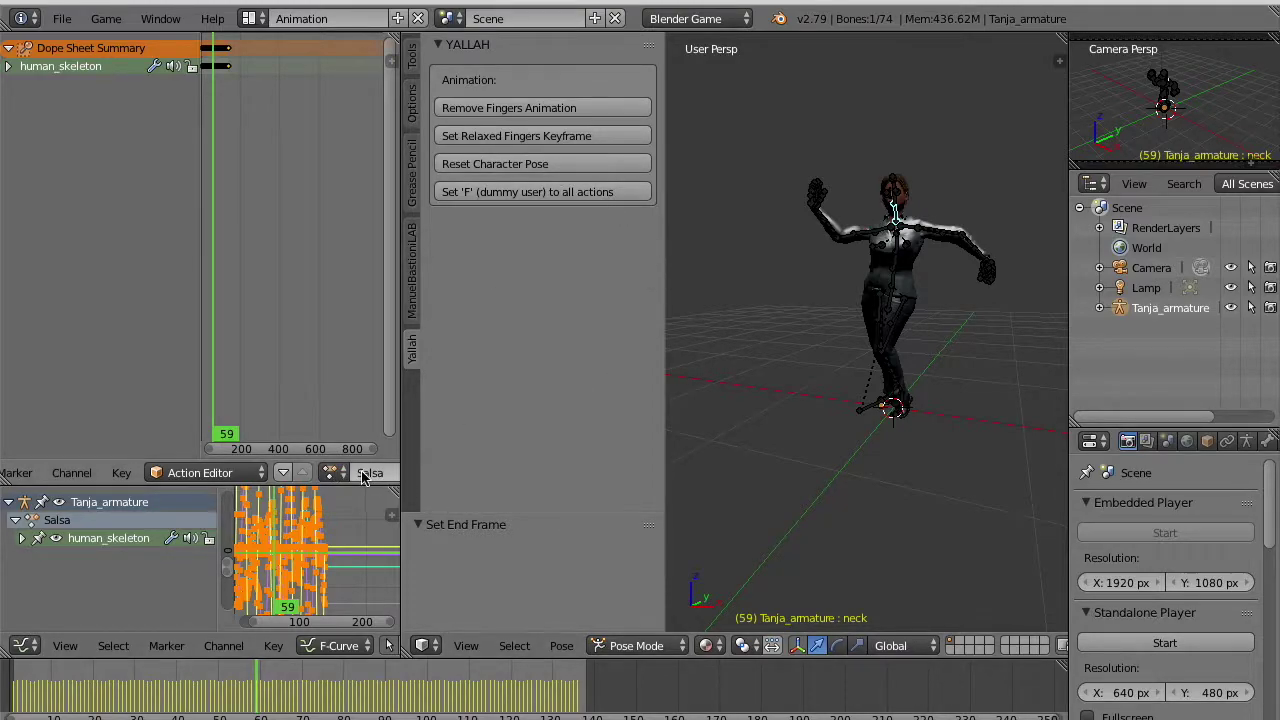
pyautogui.scroll(-5, 362, 474)
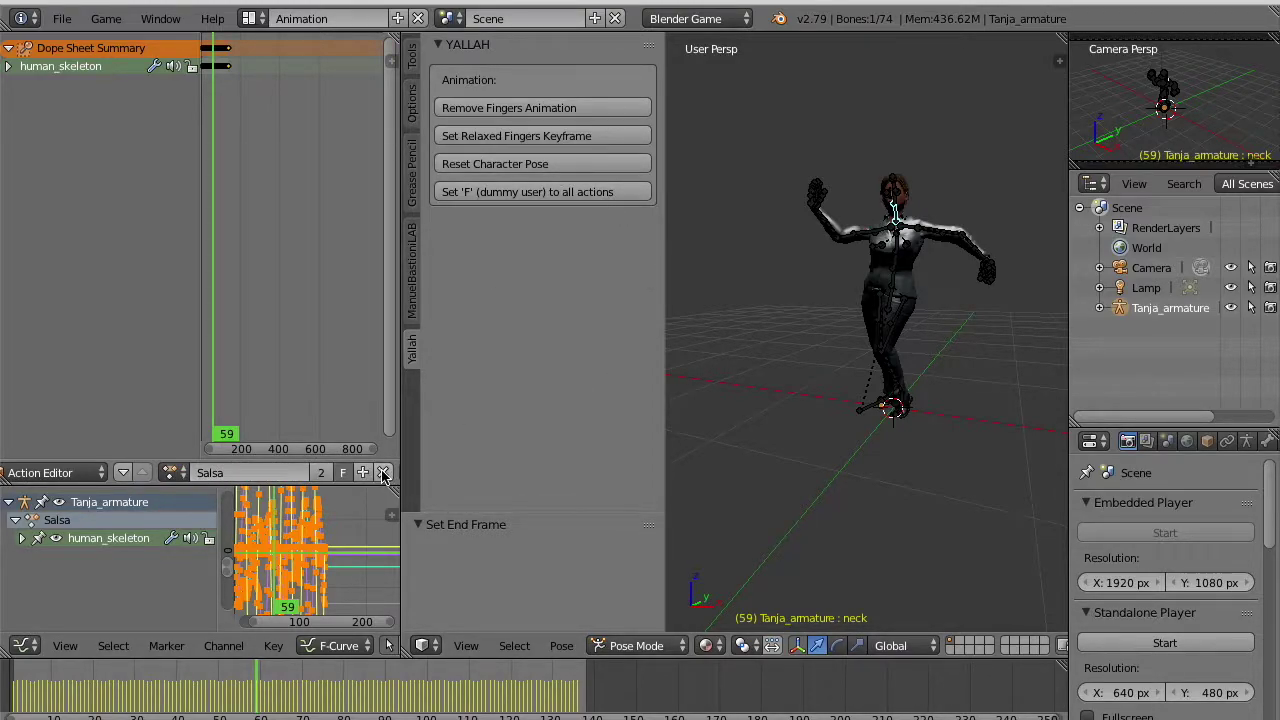
pyautogui.click(383, 473)
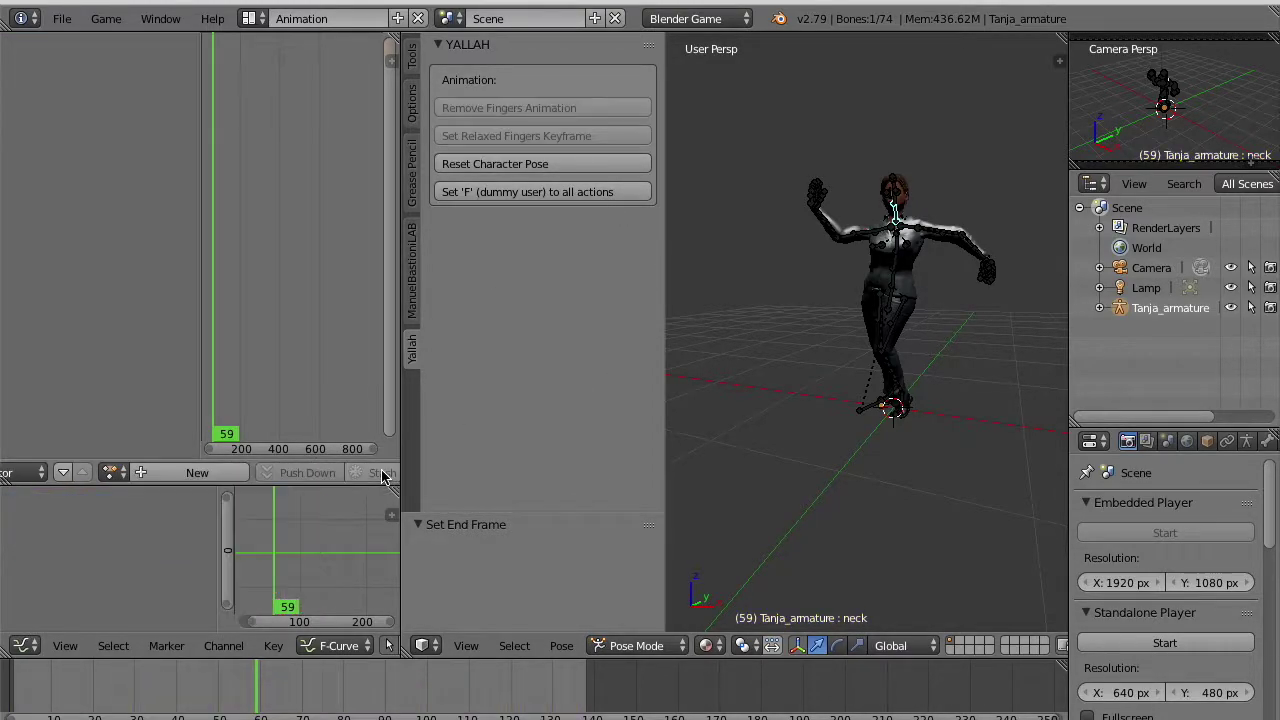
# Reset Tanja to her T-pose and pack the 2 external files into the .blend.
pyautogui.click(513, 172)
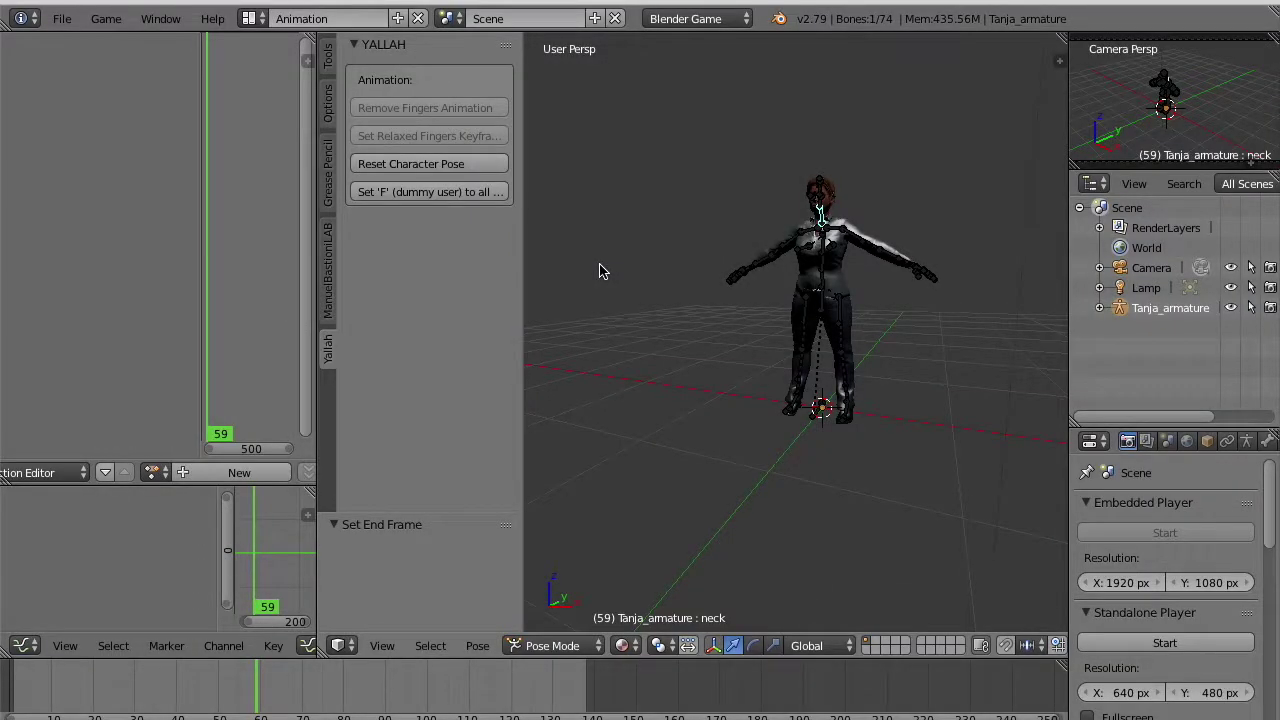
pyautogui.click(61, 18)
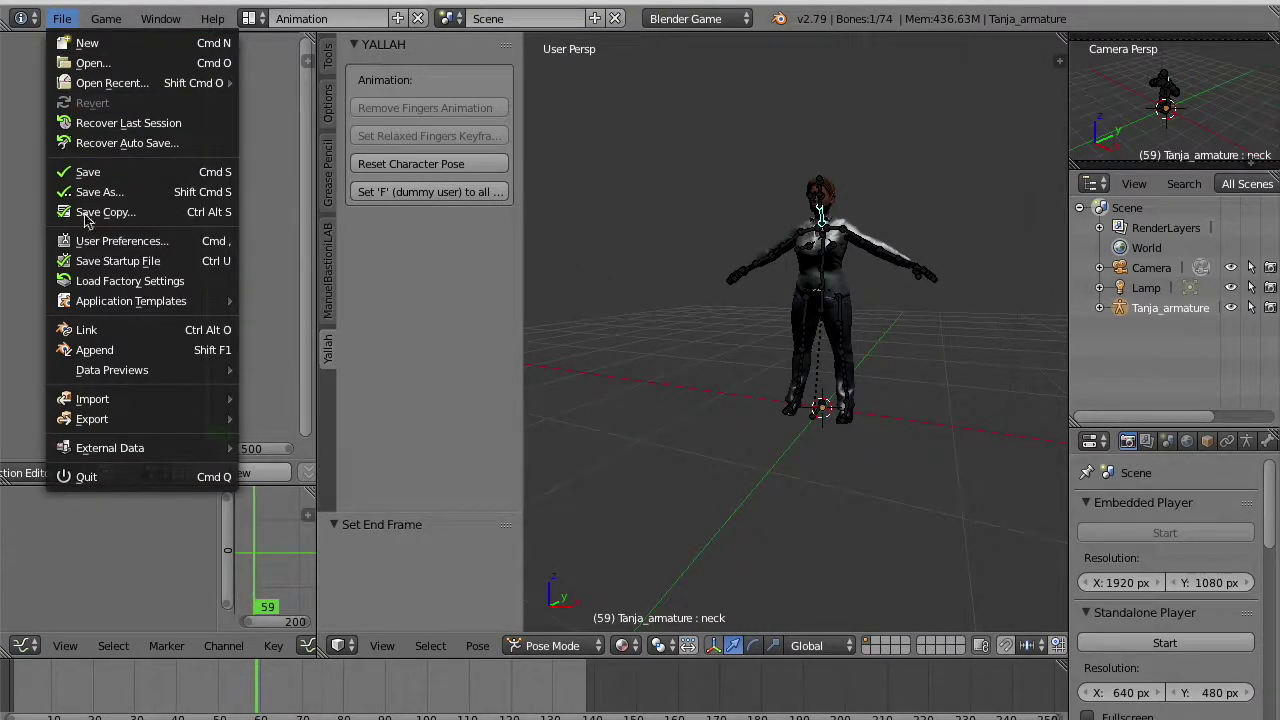
pyautogui.moveTo(100, 450)
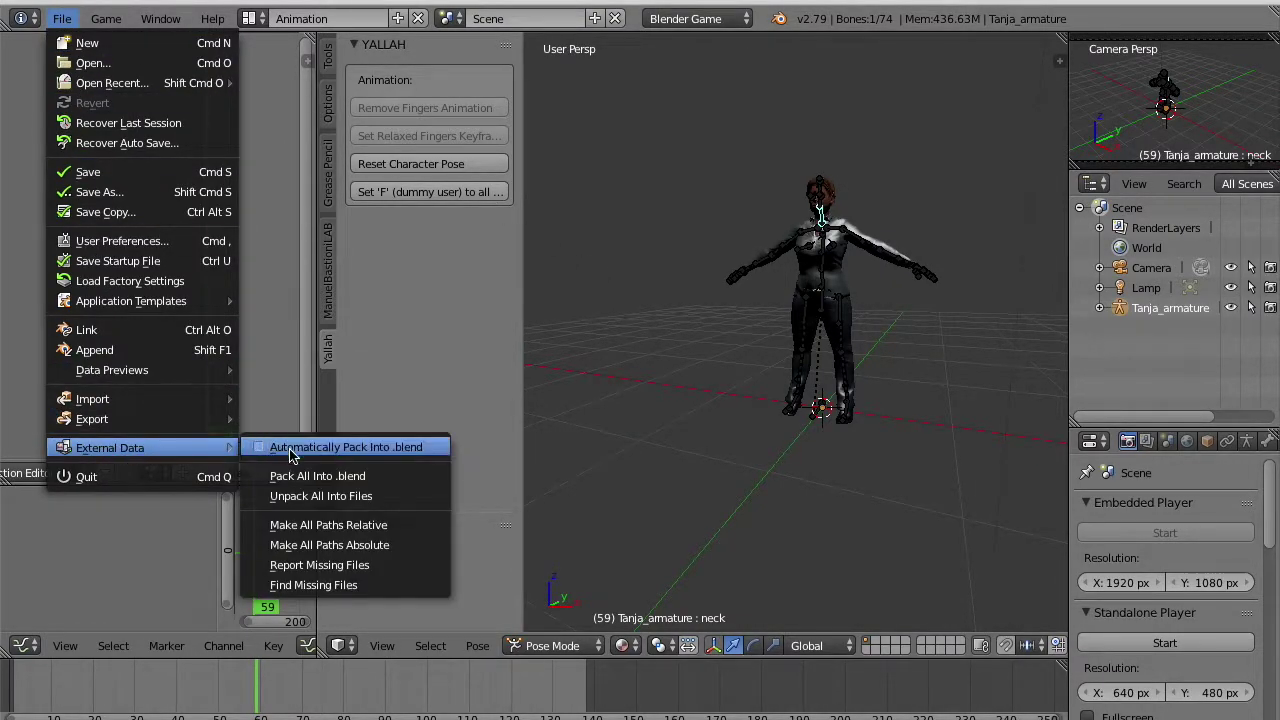
pyautogui.click(312, 478)
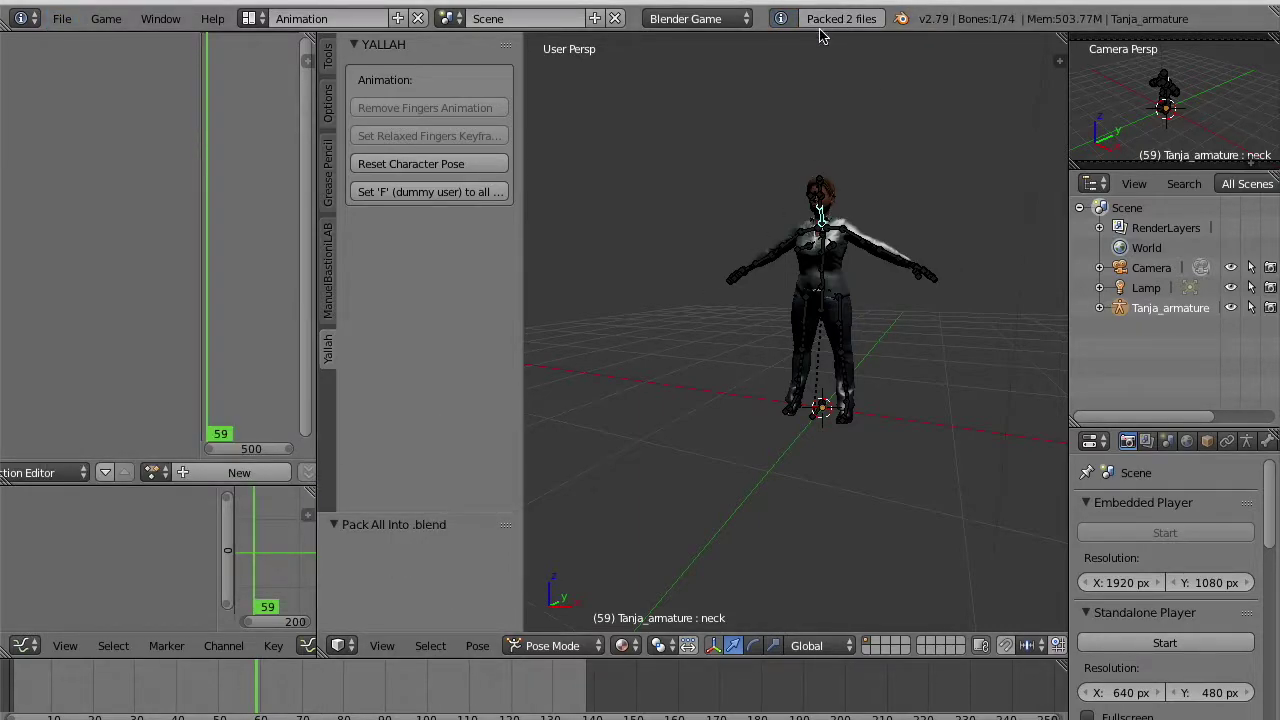
pyautogui.click(249, 18)
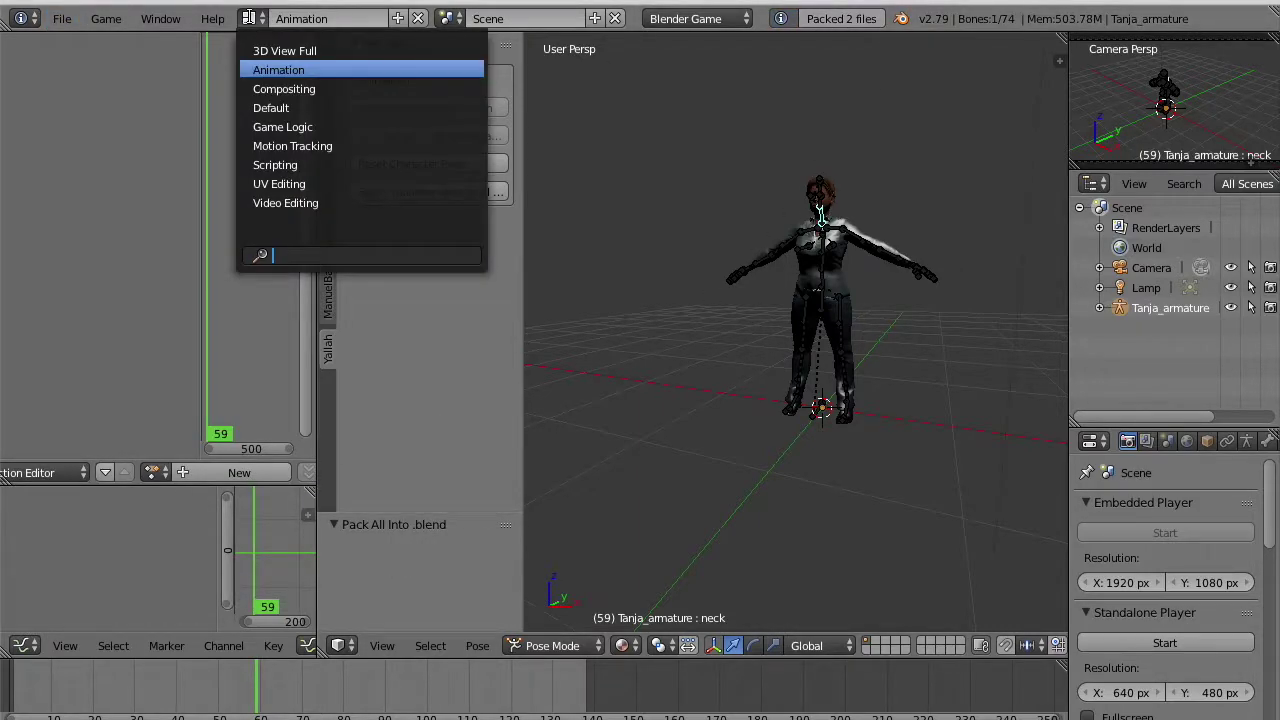
pyautogui.click(279, 186)
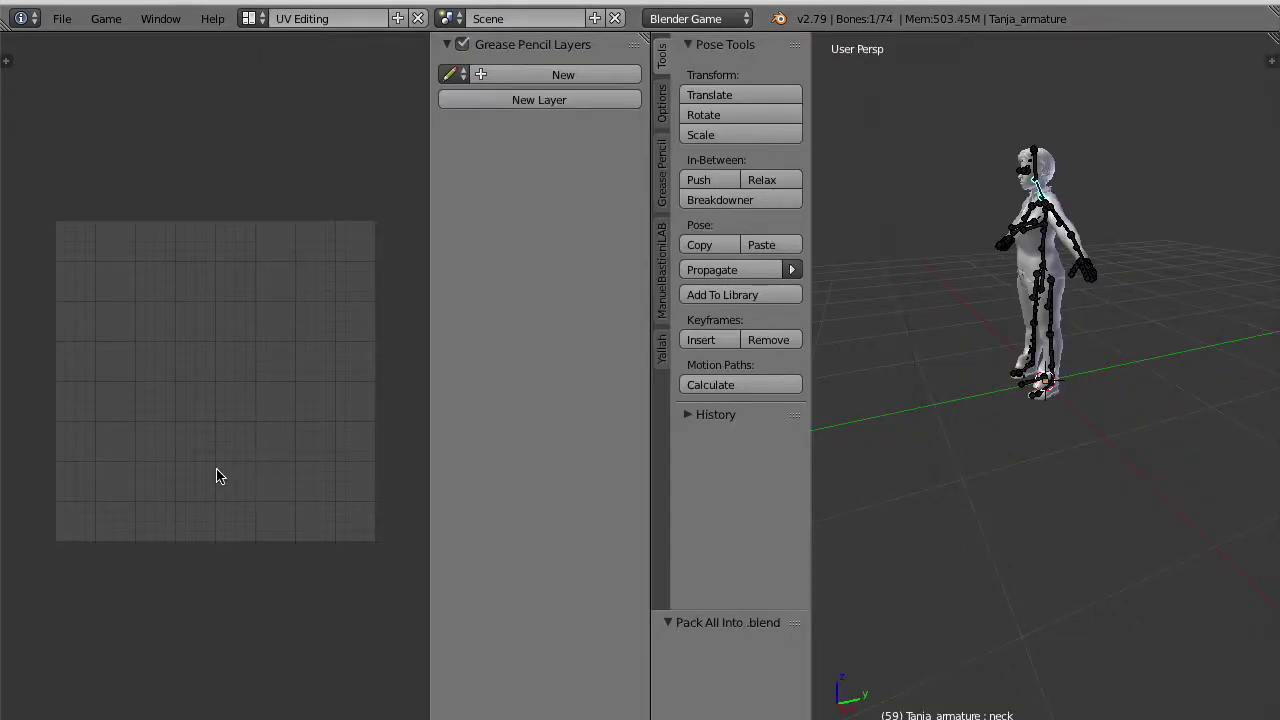
pyautogui.click(158, 716)
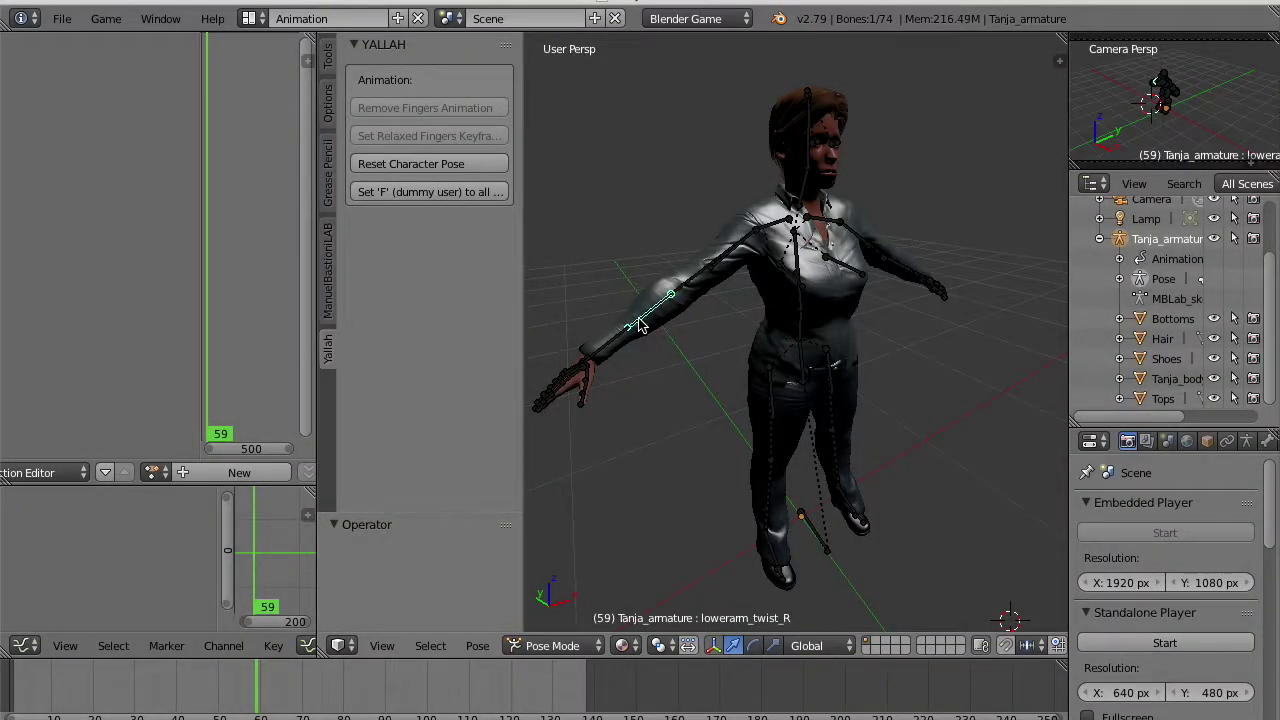
pyautogui.rightClick(638, 323)
pyautogui.moveTo(638, 323); pyautogui.dragTo(749, 343, button='middle')
pyautogui.press('r')
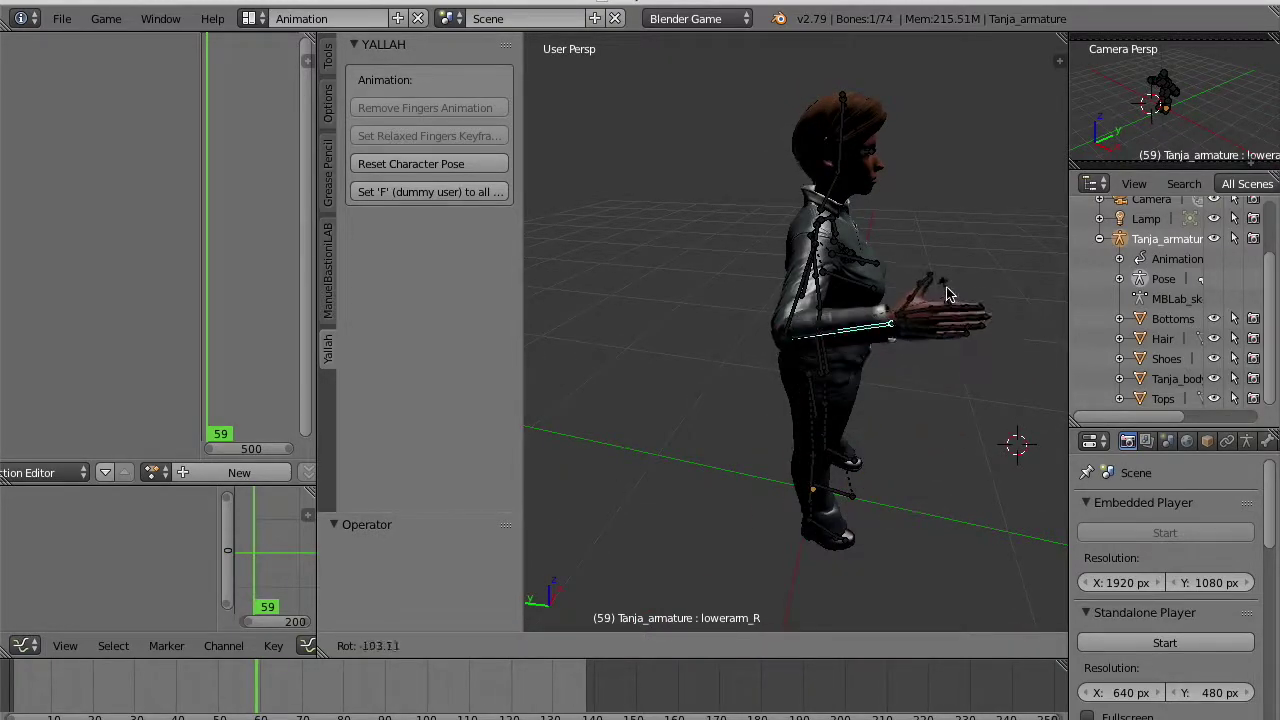
pyautogui.click(953, 305)
pyautogui.moveTo(749, 380); pyautogui.dragTo(872, 331, button='middle')
pyautogui.scroll(2, 925, 308)
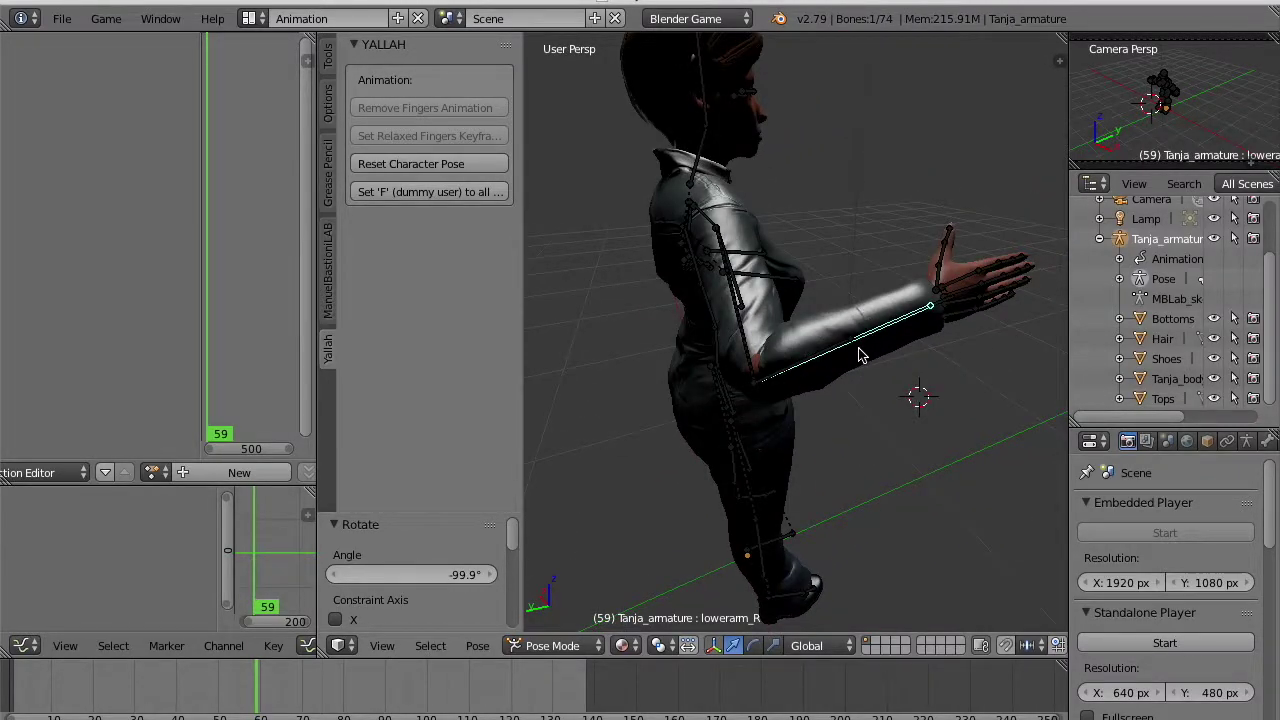
pyautogui.hotkey('ctrl', 'z')
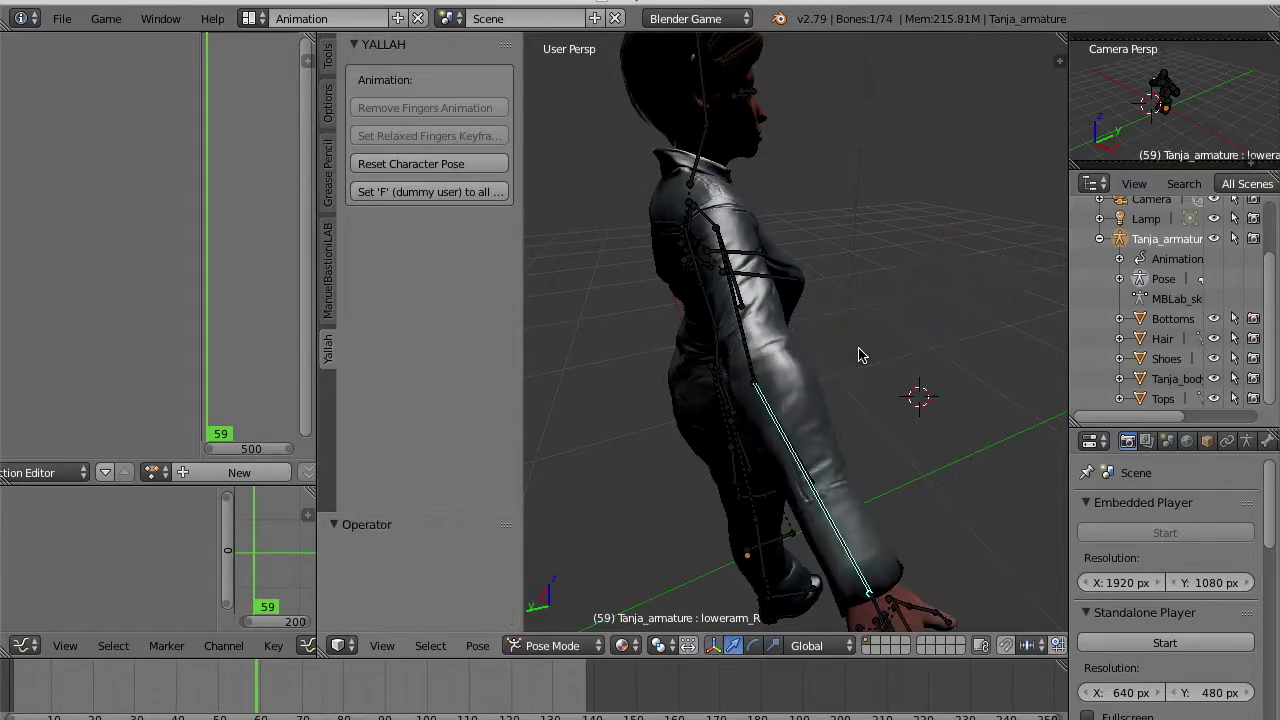
pyautogui.moveTo(860, 355); pyautogui.dragTo(596, 329, button='middle')
pyautogui.scroll(-1, 816, 304)
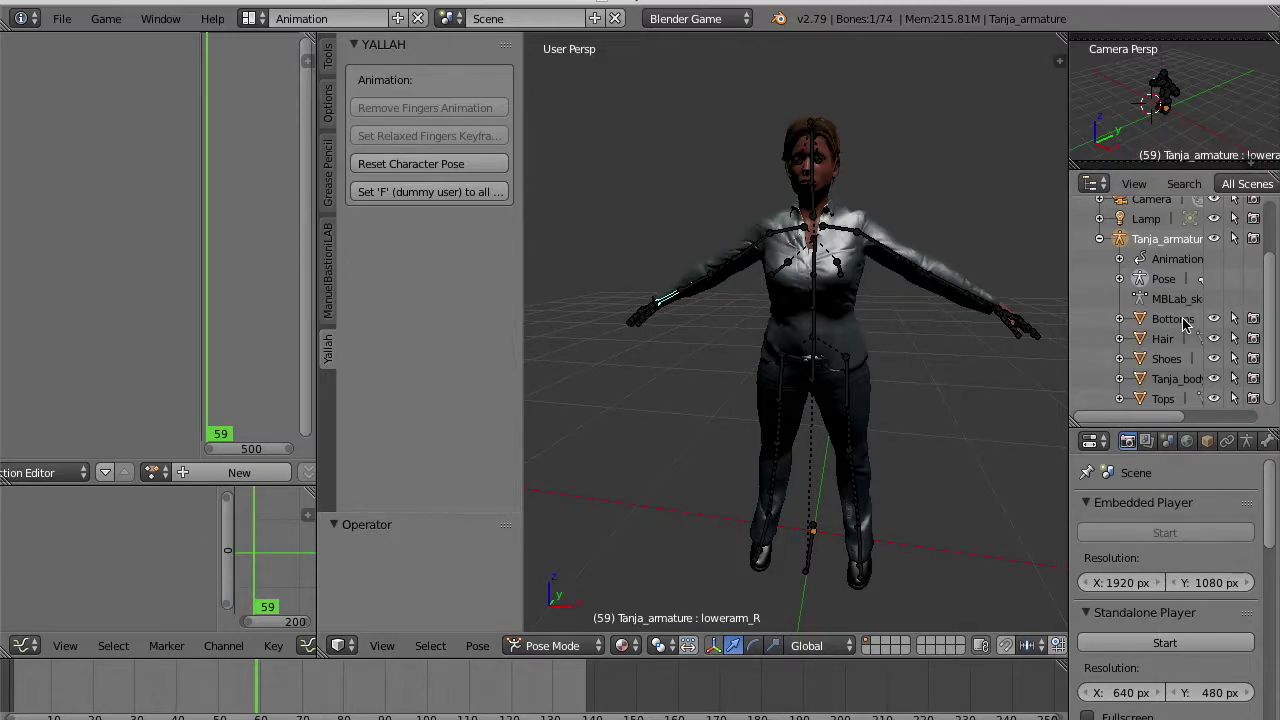
# Make Tanja_body active and hide the Bottoms trousers to reveal her legs.
pyautogui.click(1170, 385)
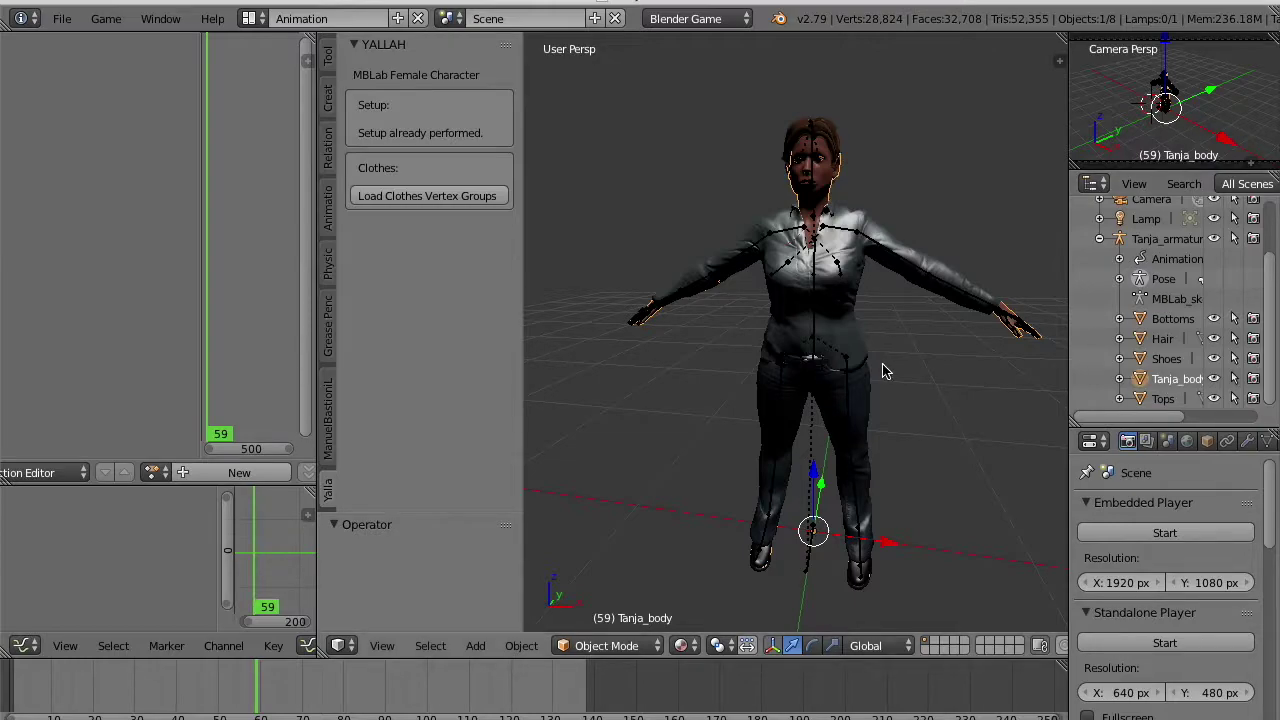
pyautogui.keyDown('shift'); pyautogui.moveTo(886, 400); pyautogui.dragTo(850, 282, button='middle'); pyautogui.keyUp('shift')
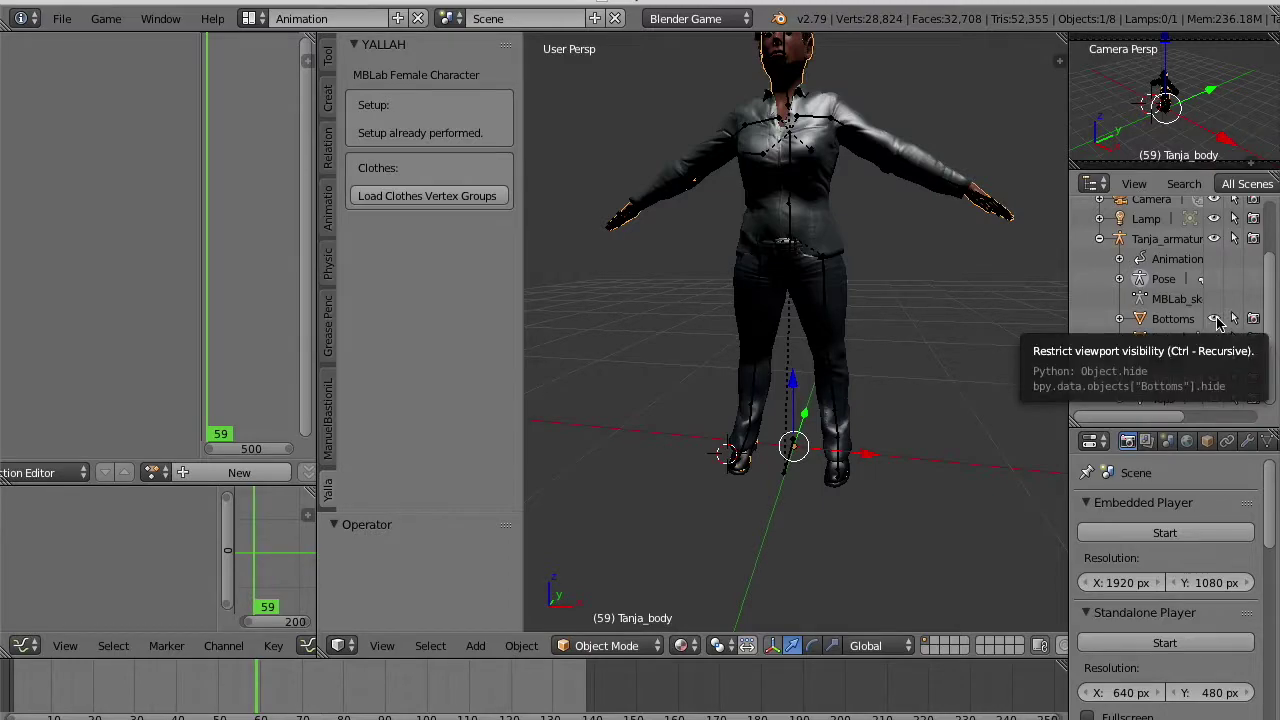
pyautogui.click(1214, 319)
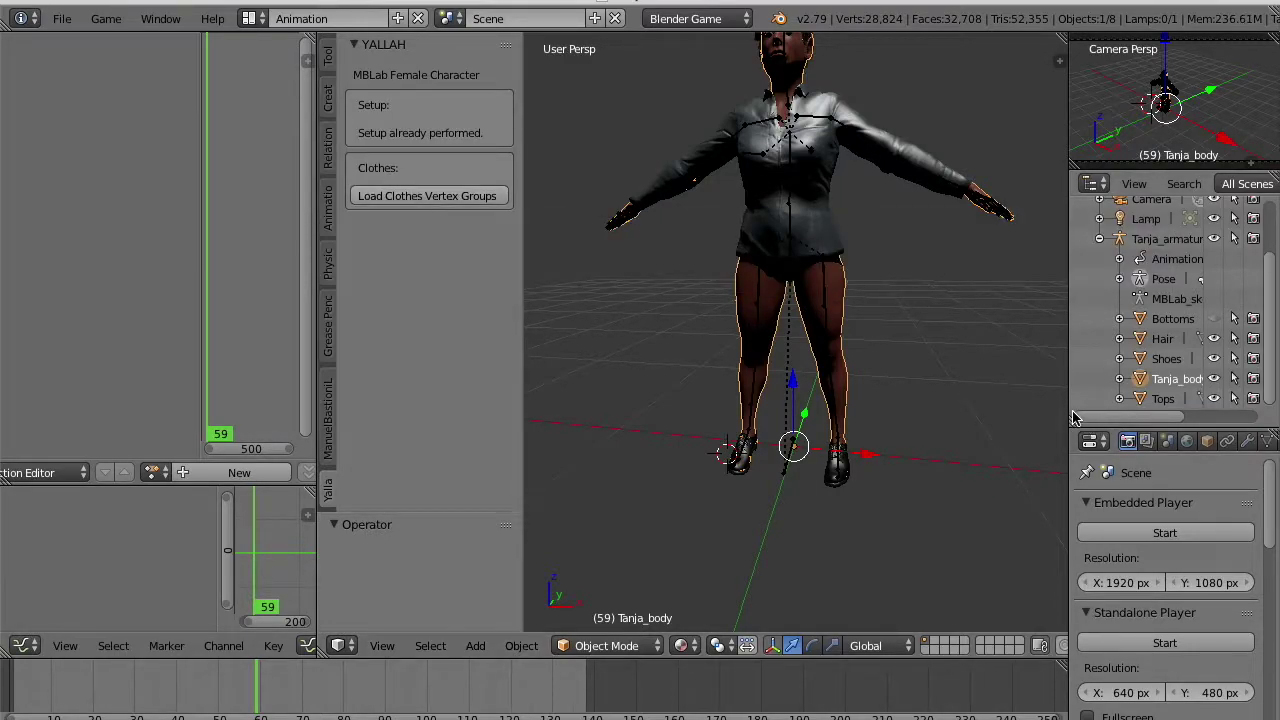
# Show the body mesh's vertex groups in the Data tab and make ClothesMask-Legs active.
pyautogui.moveTo(1067, 410); pyautogui.dragTo(980, 409)
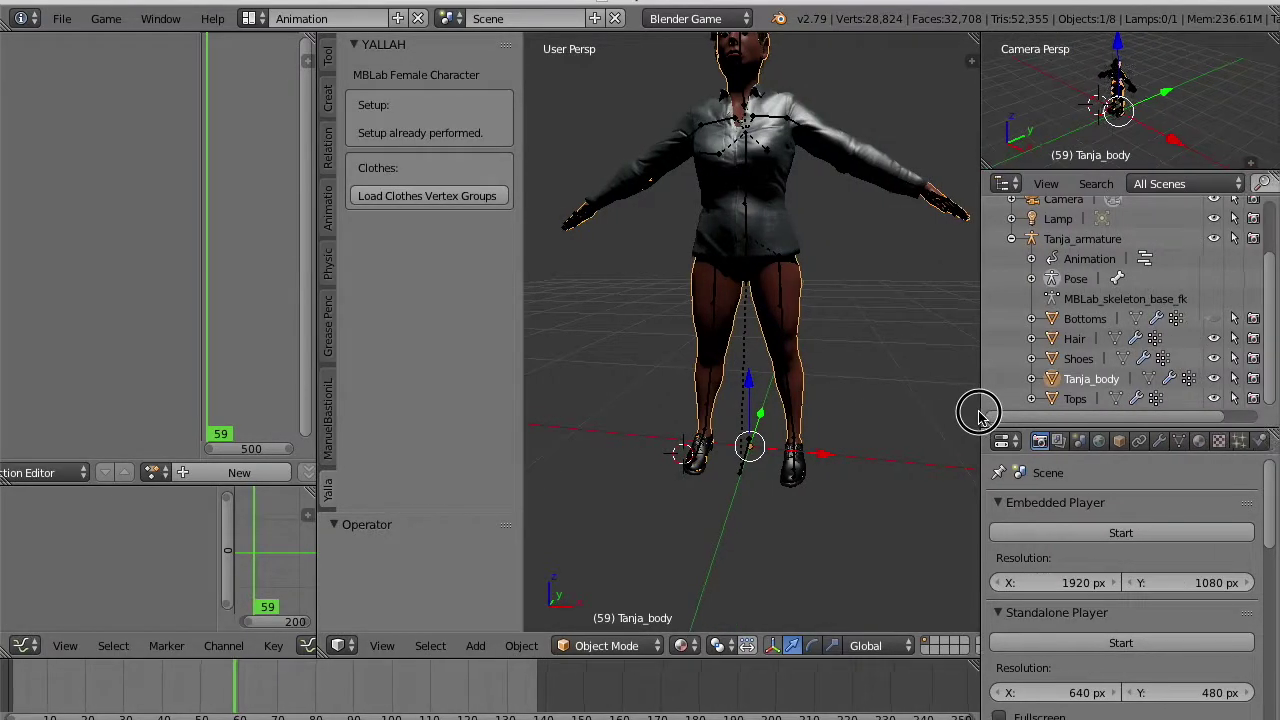
pyautogui.click(1180, 445)
pyautogui.scroll(-4, 1145, 595)
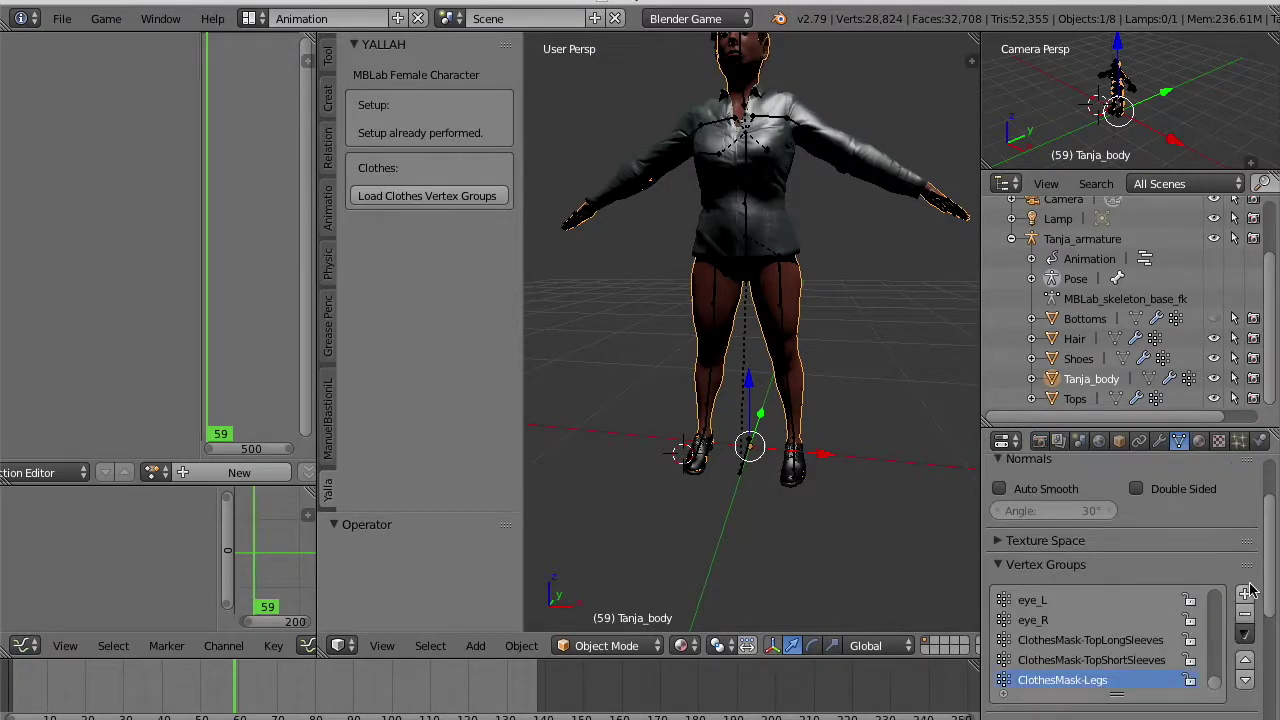
pyautogui.click(1090, 582)
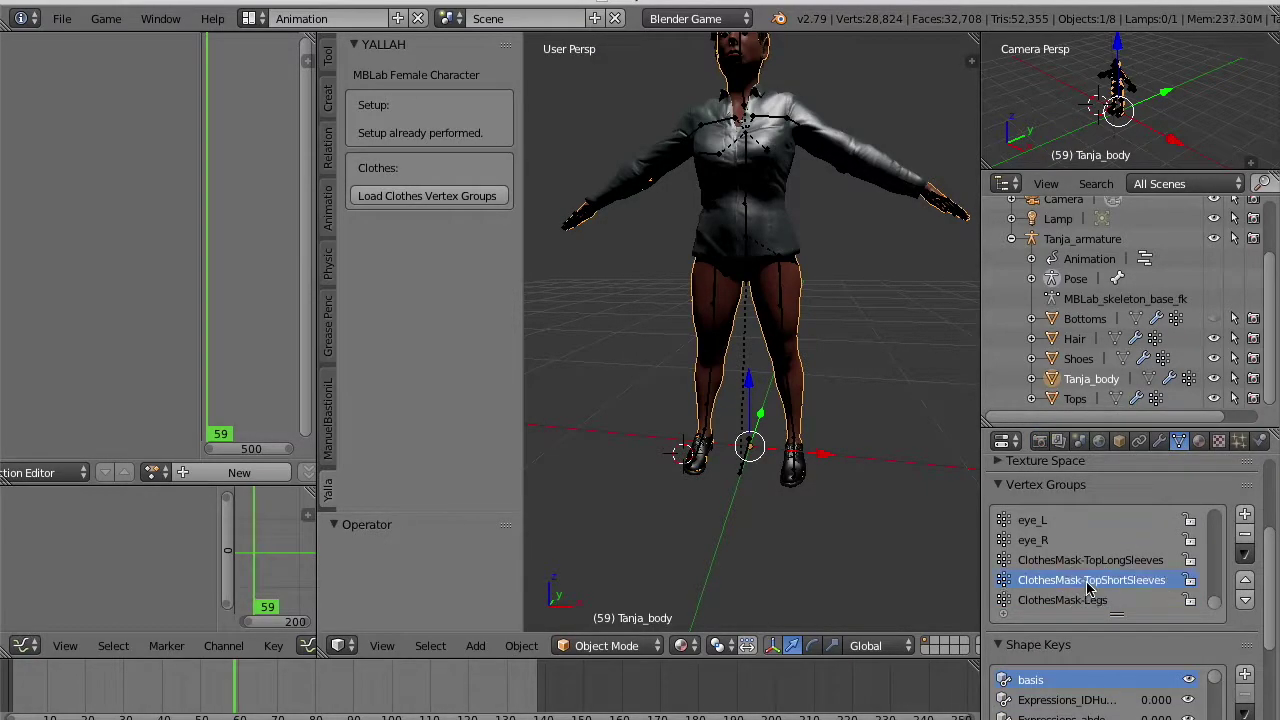
pyautogui.click(1068, 603)
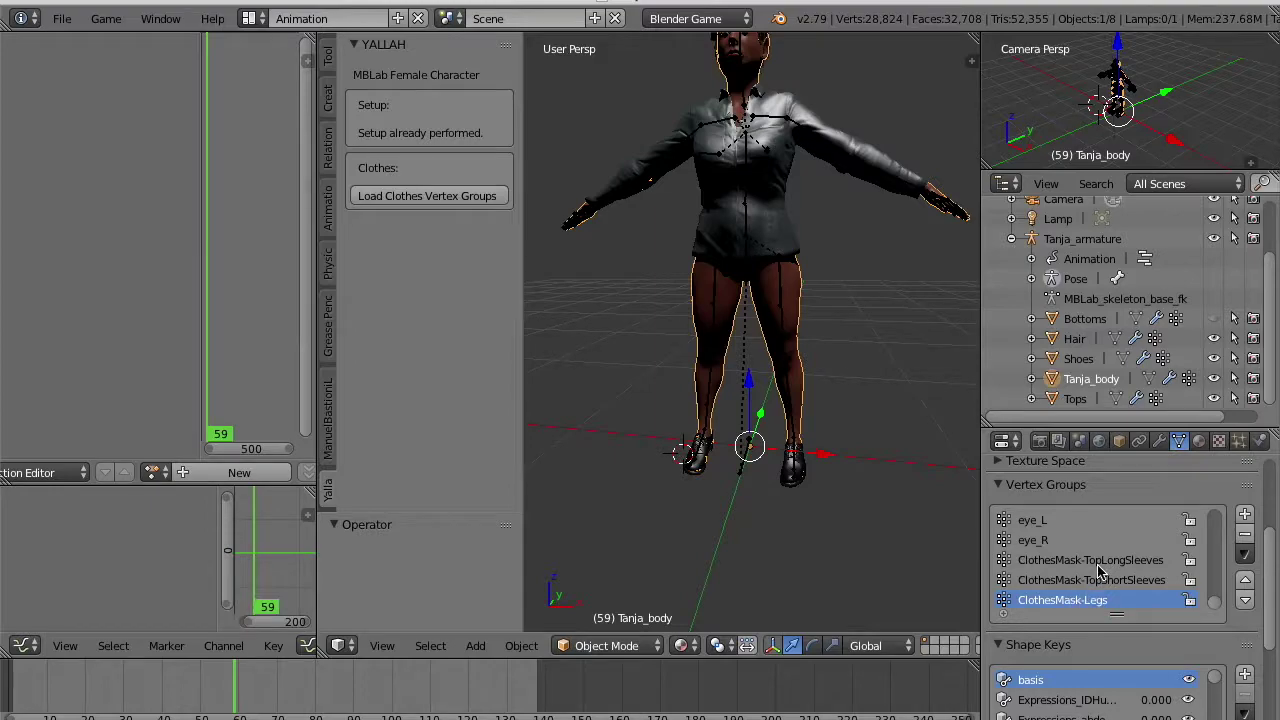
# In Edit Mode, select the ClothesMask-Legs group's vertices and delete them.
pyautogui.press('Tab')
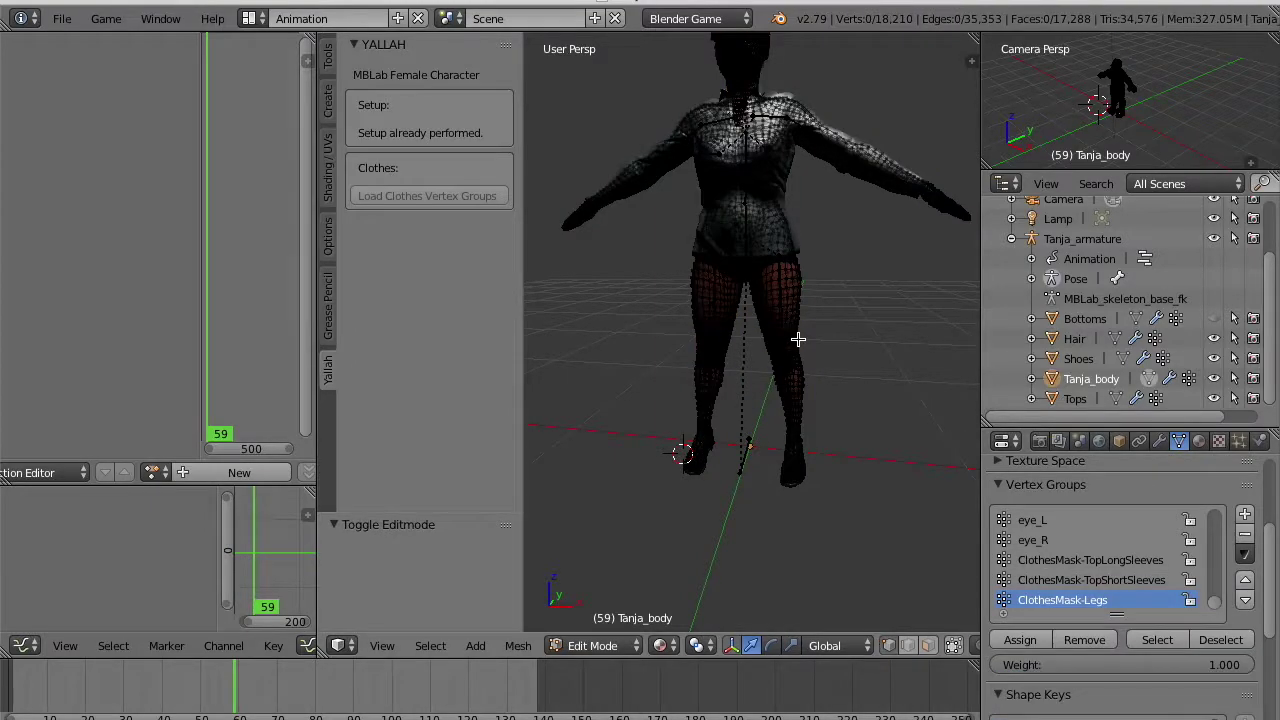
pyautogui.click(1155, 641)
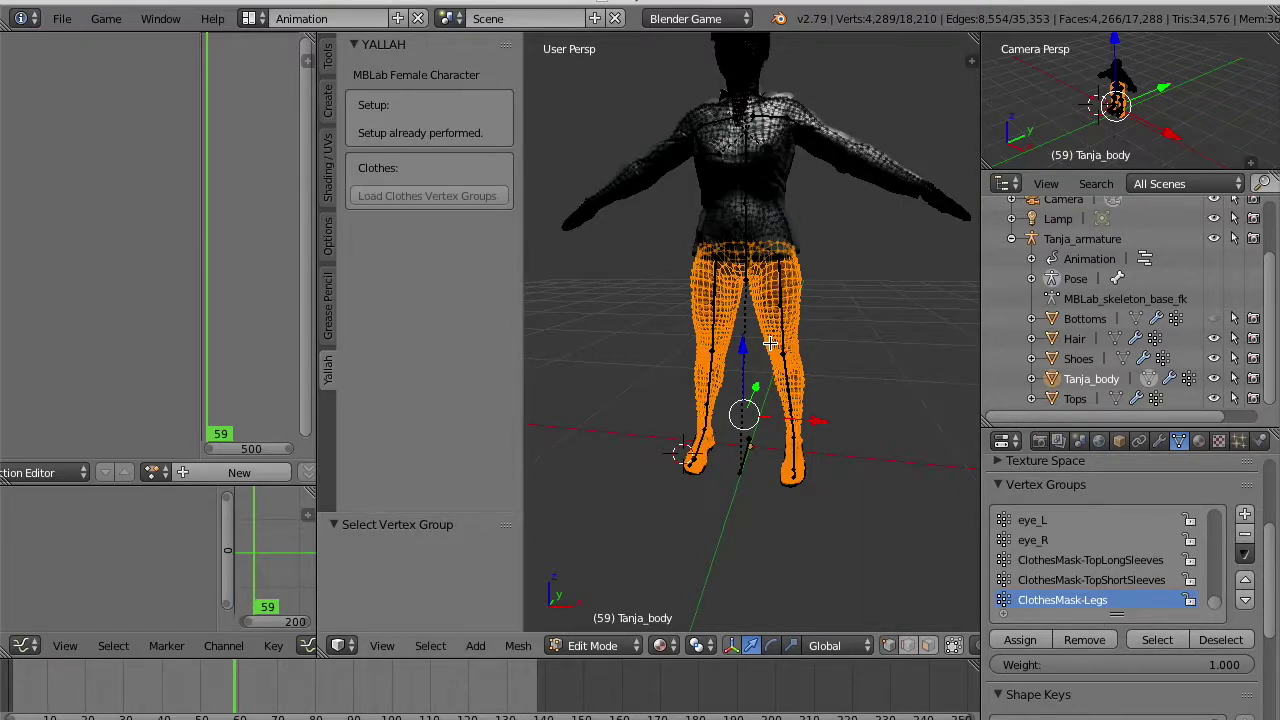
pyautogui.press('x')
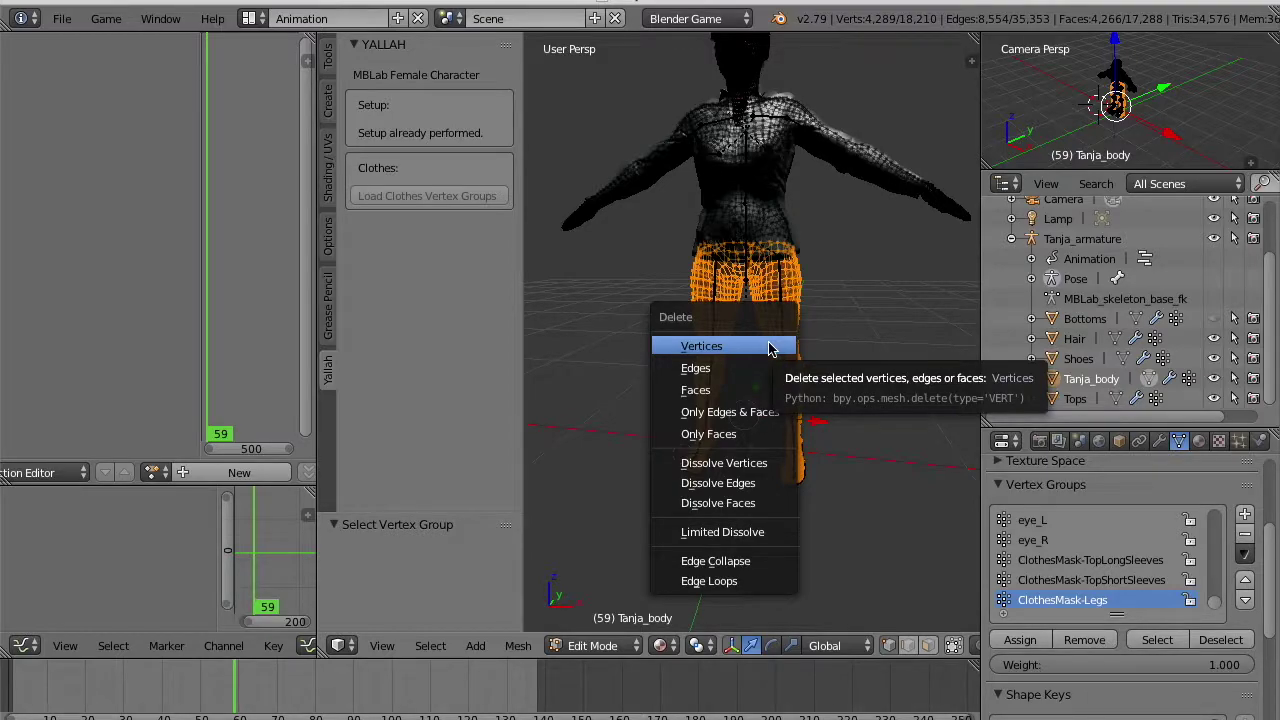
pyautogui.click(770, 346)
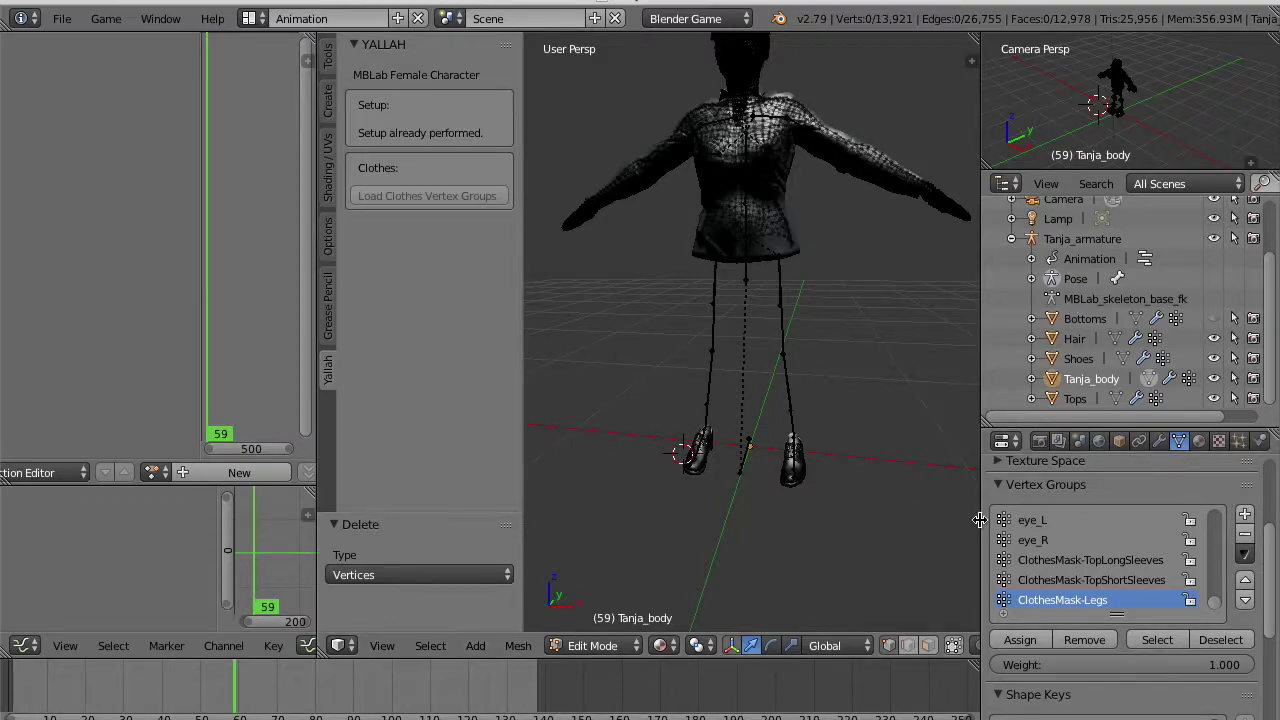
pyautogui.click(1088, 563)
# Select the ClothesMask-TopLongSleeves vertices, hide the Tops shirt, and delete those vertices.
pyautogui.click(1156, 642)
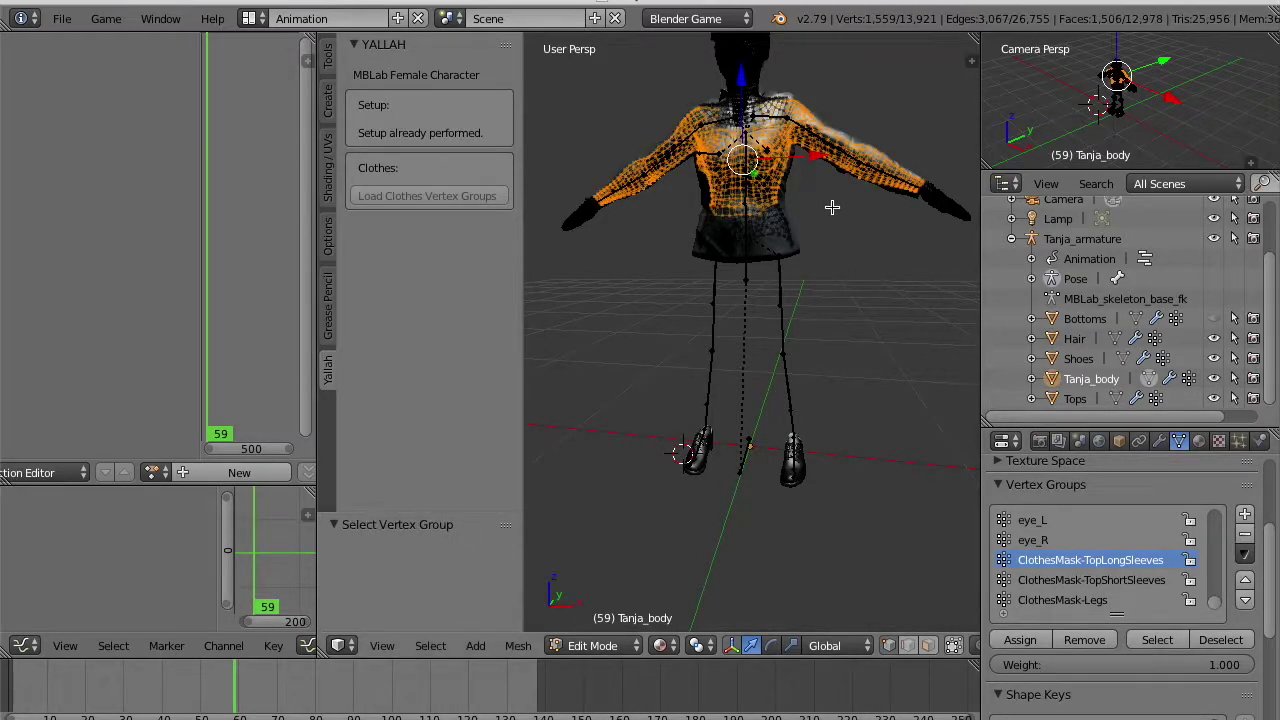
pyautogui.moveTo(726, 170); pyautogui.dragTo(747, 231, button='middle')
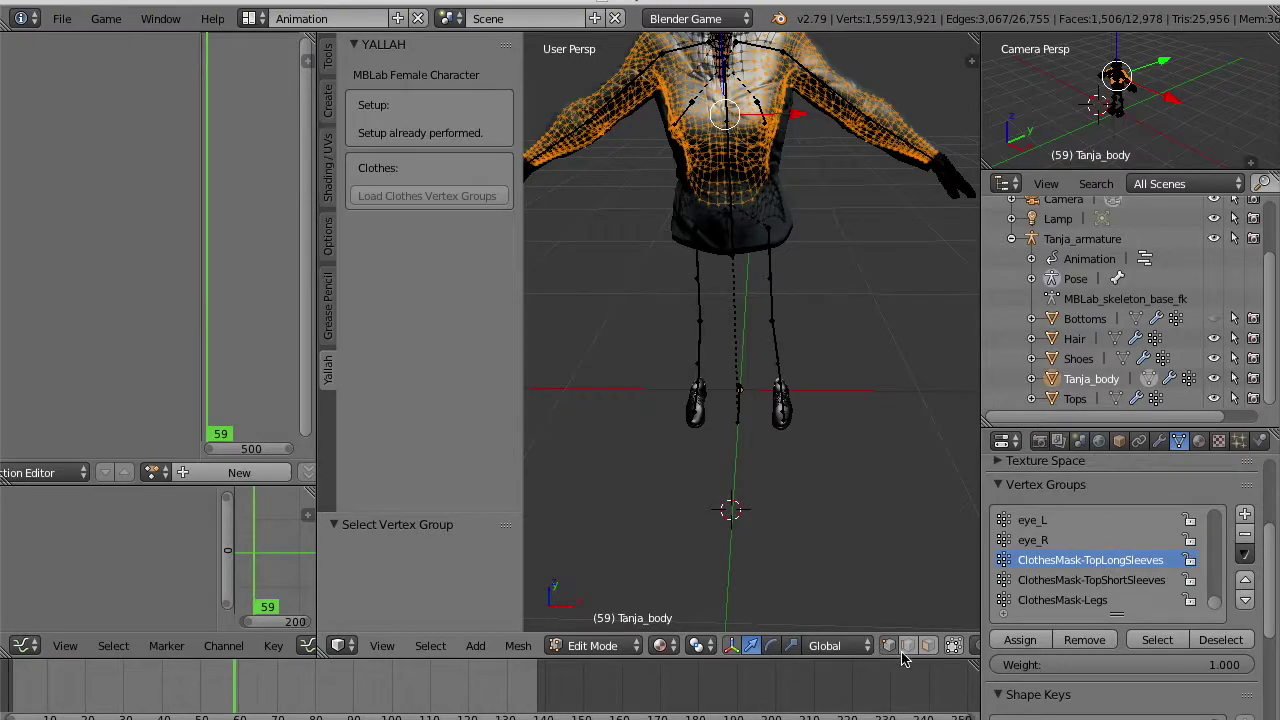
pyautogui.click(954, 645)
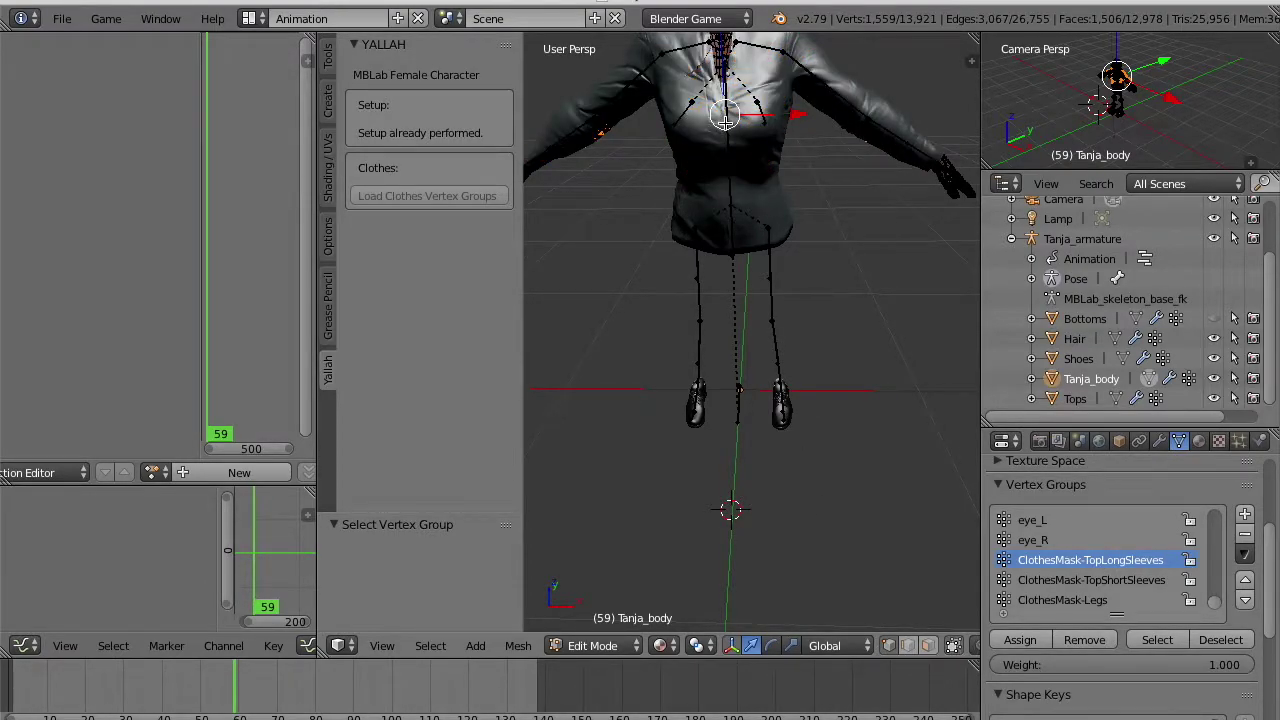
pyautogui.moveTo(725, 120); pyautogui.dragTo(732, 165, button='middle')
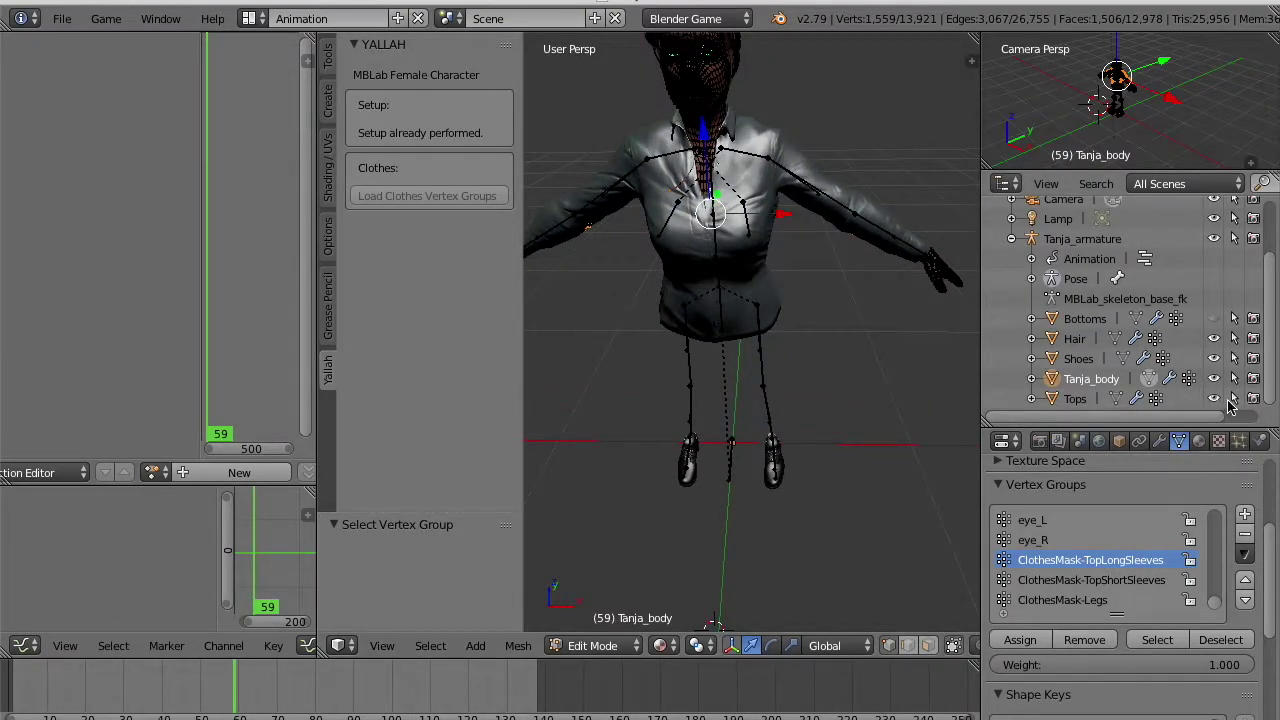
pyautogui.click(1222, 399)
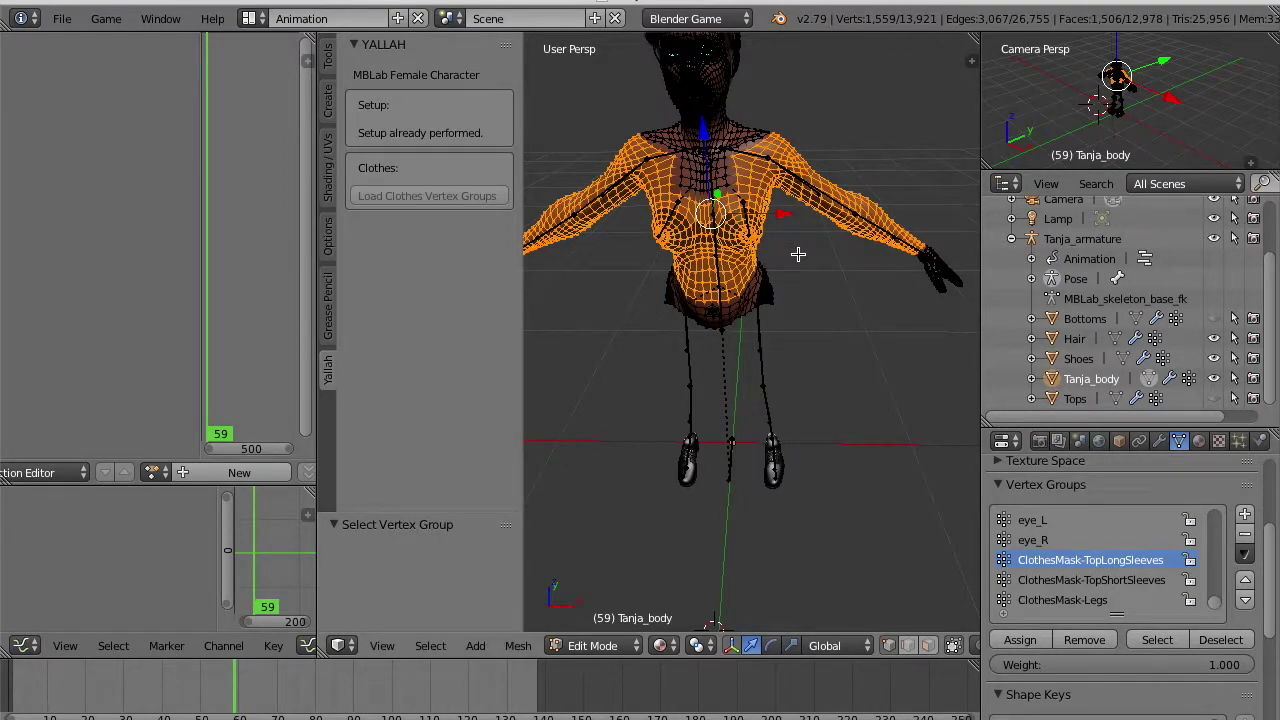
pyautogui.press('x')
pyautogui.click(798, 254)
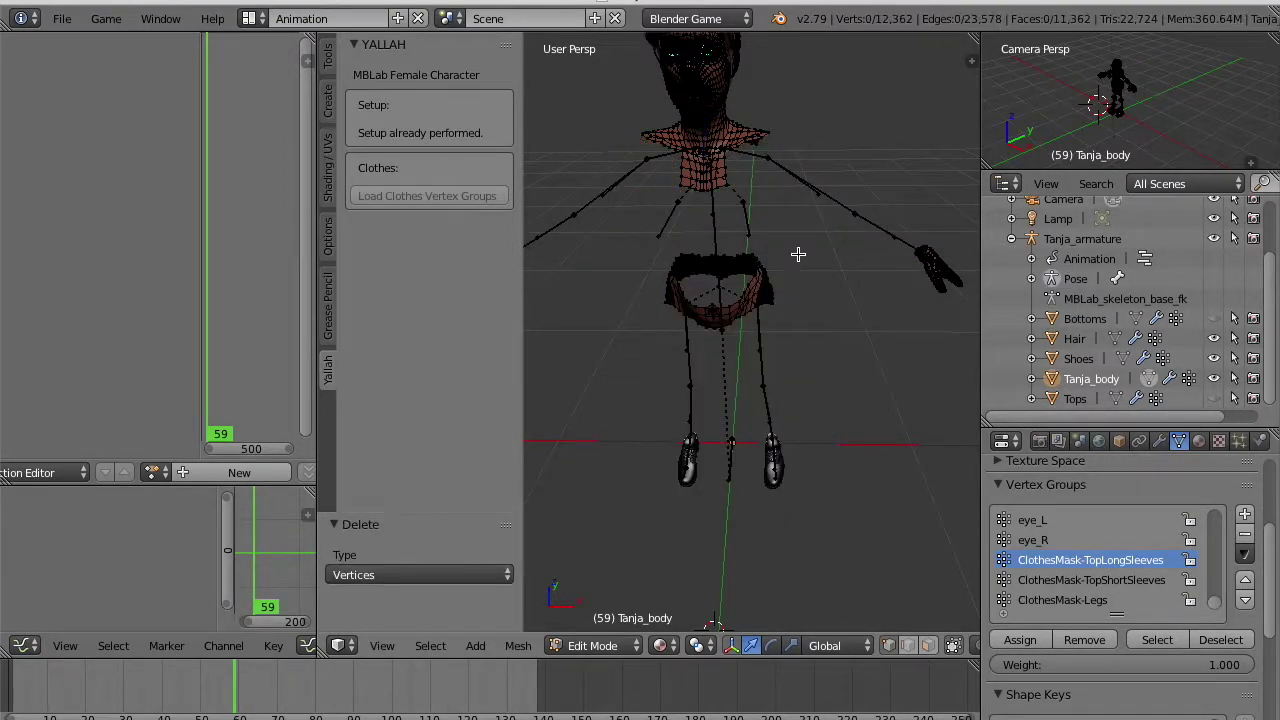
# Check the deletion with the shirt shown, undo it, and hide the shirt again.
pyautogui.click(1216, 398)
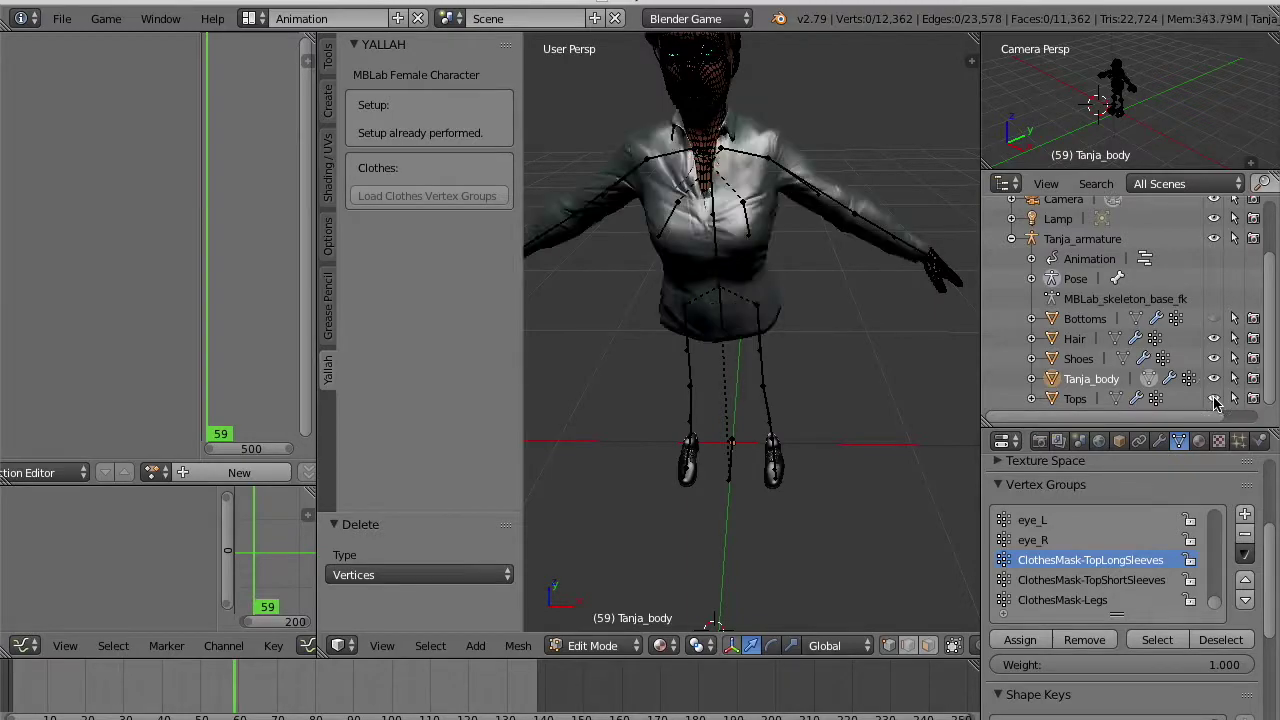
pyautogui.scroll(3, 716, 212)
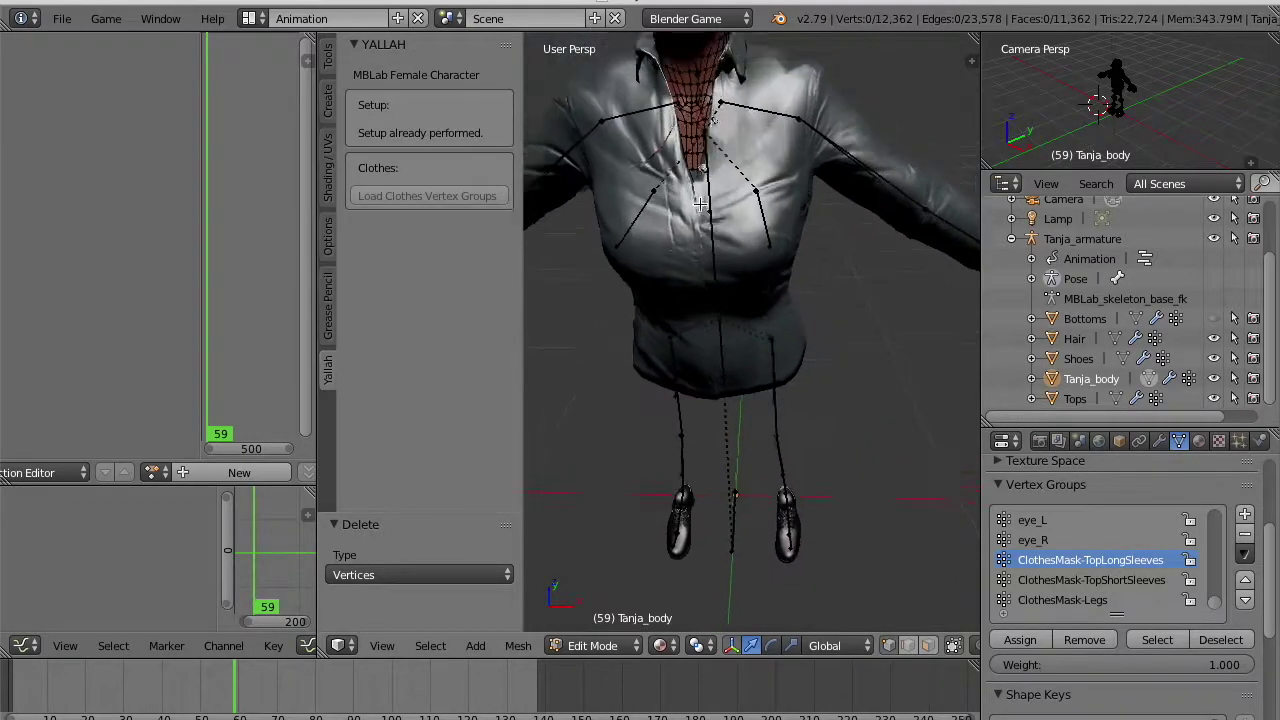
pyautogui.scroll(2, 725, 232)
pyautogui.moveTo(732, 148); pyautogui.dragTo(712, 142, button='middle')
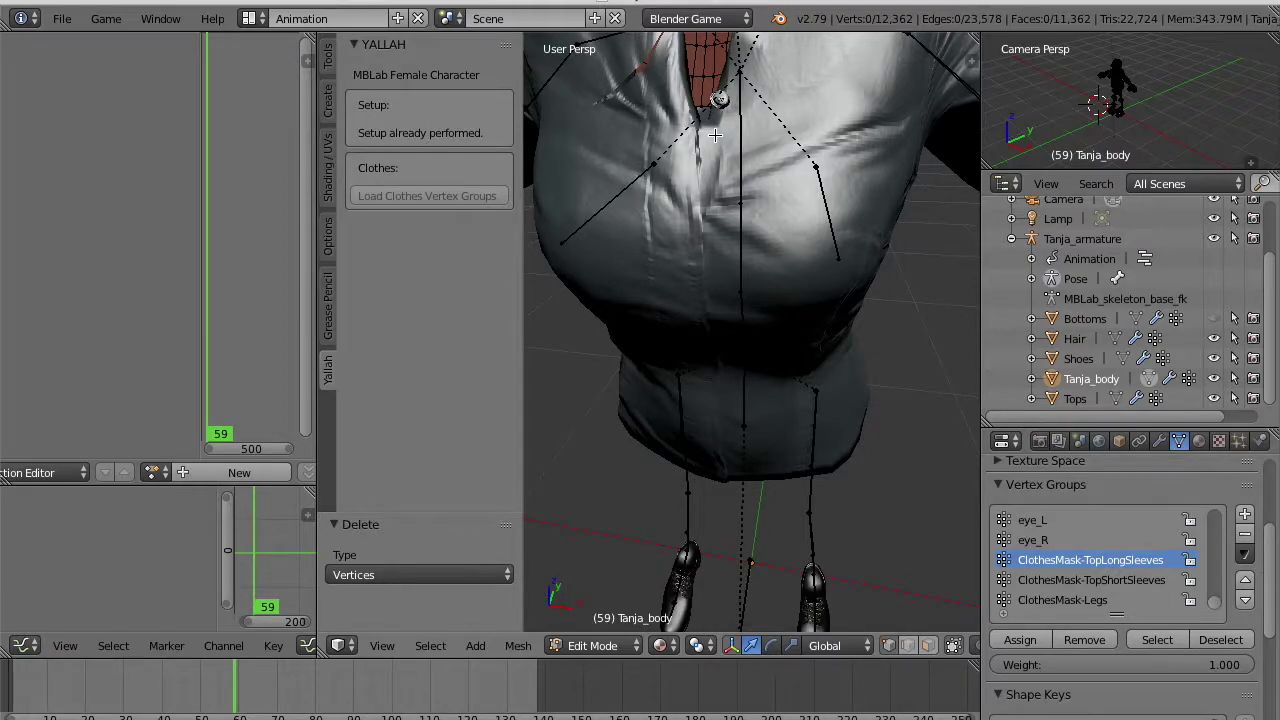
pyautogui.moveTo(697, 135); pyautogui.dragTo(693, 170, button='middle')
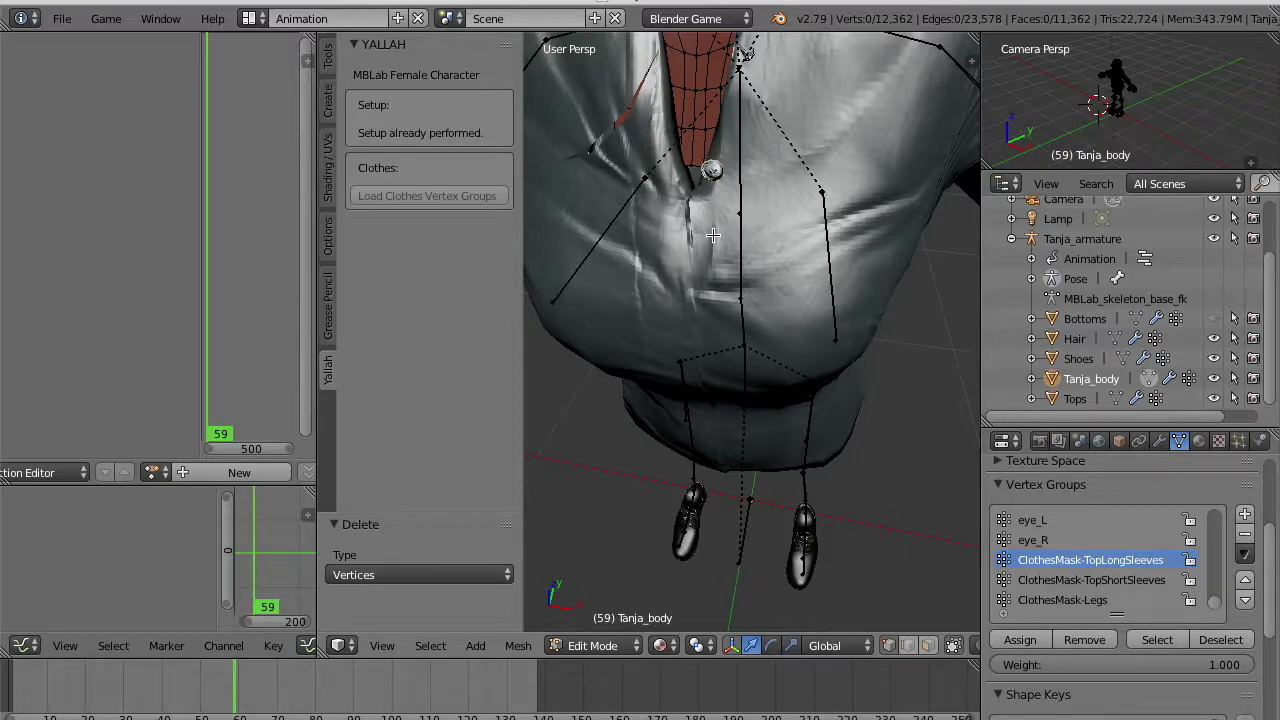
pyautogui.scroll(-8, 713, 234)
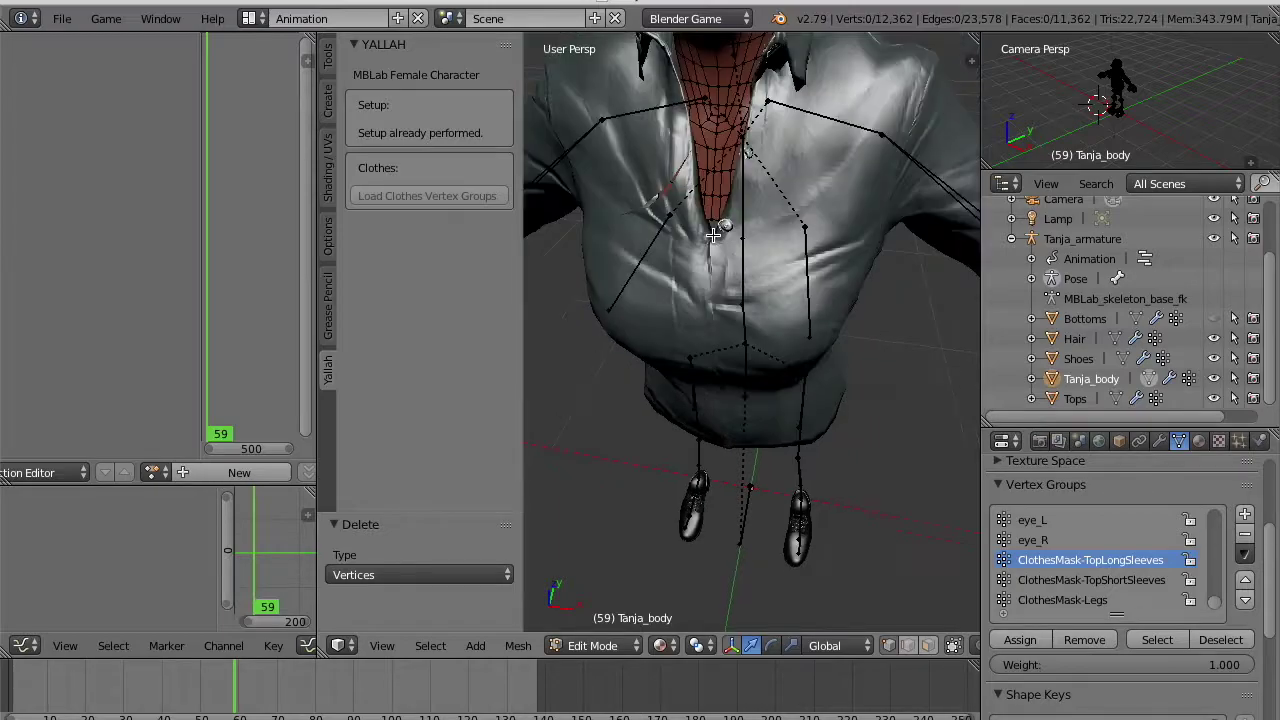
pyautogui.moveTo(757, 352); pyautogui.dragTo(754, 333, button='middle')
pyautogui.hotkey('ctrl', 'z')
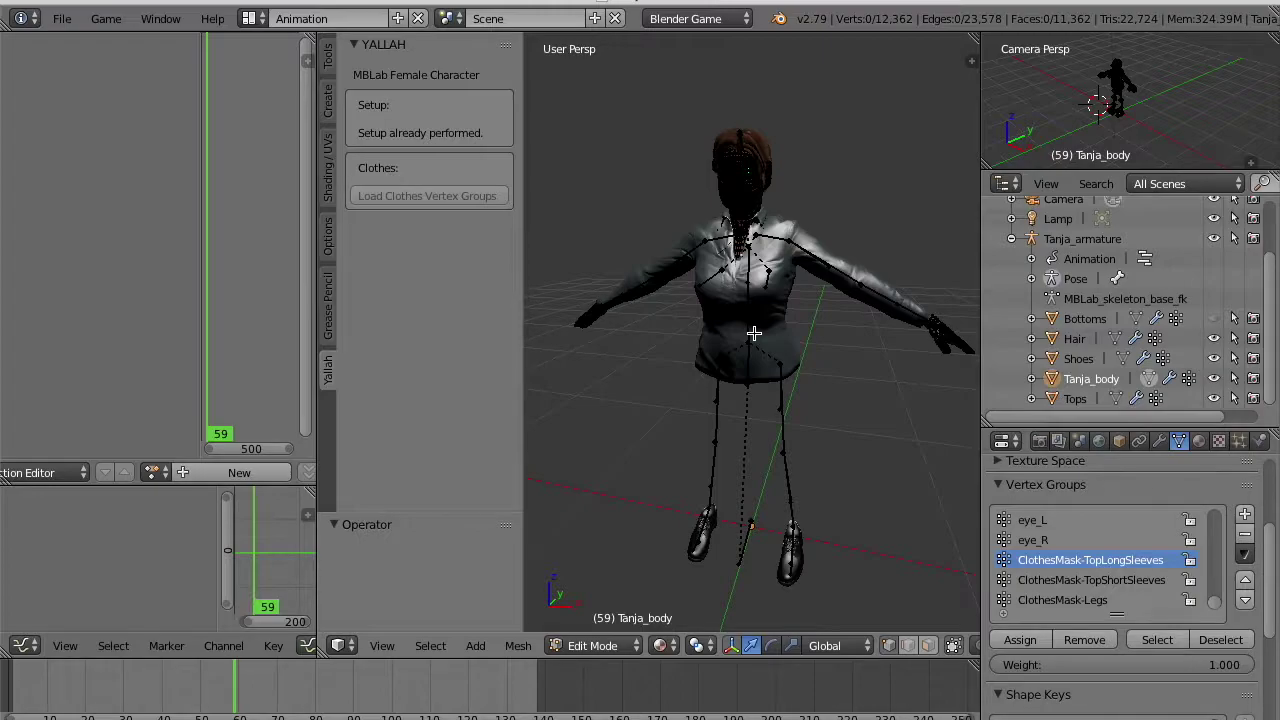
pyautogui.click(1214, 399)
# Delete the ClothesMask-TopLongSleeves torso vertices, keeping the upper-chest vertices out of the selection.
pyautogui.hotkey('alt', 'h')
pyautogui.scroll(6, 716, 198)
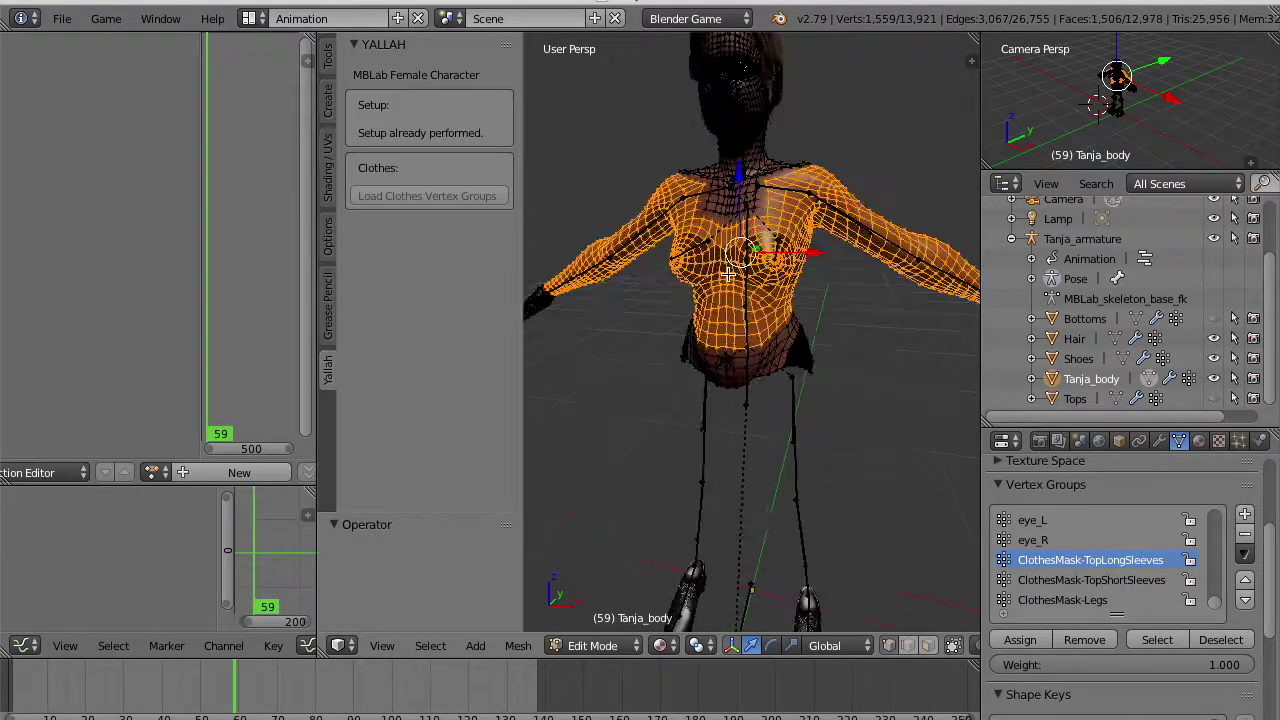
pyautogui.moveTo(716, 198); pyautogui.dragTo(726, 255, button='middle')
pyautogui.click(1157, 639)
pyautogui.press('c')
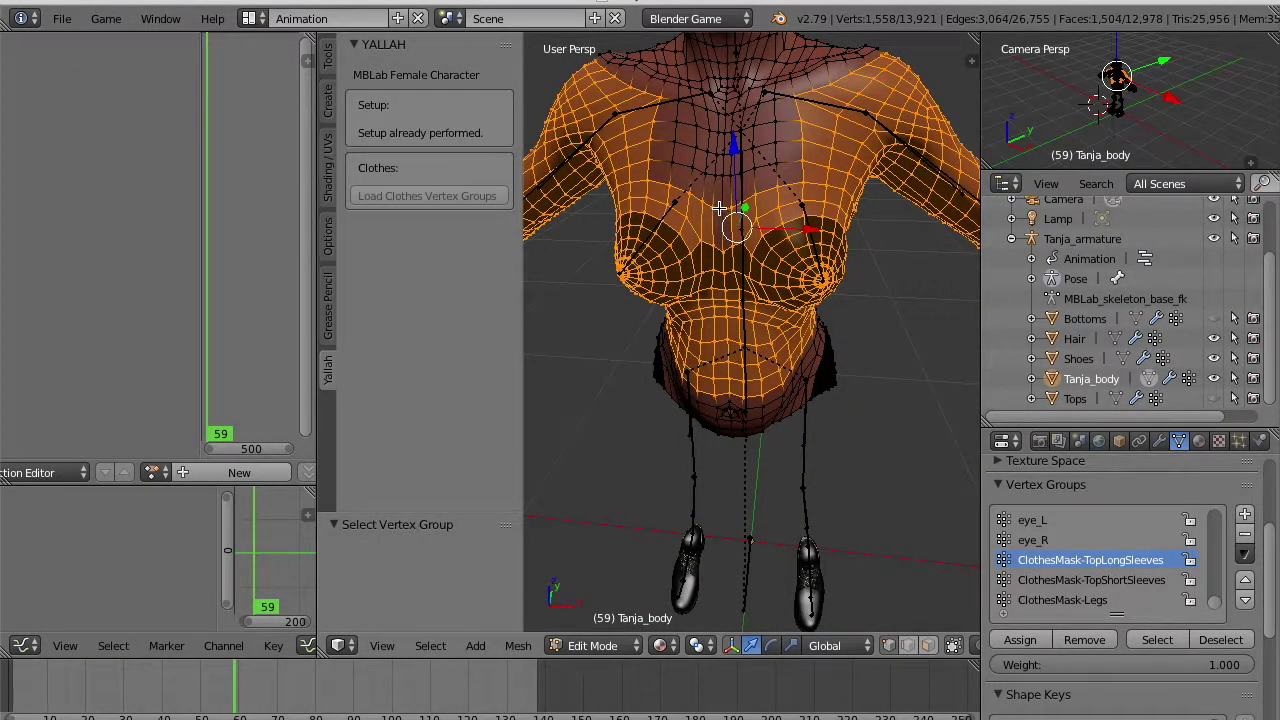
pyautogui.moveTo(714, 208)
pyautogui.mouseDown(button='middle')
pyautogui.moveTo(702, 205)
pyautogui.moveTo(737, 206)
pyautogui.mouseUp(button='middle')
pyautogui.press('Escape')
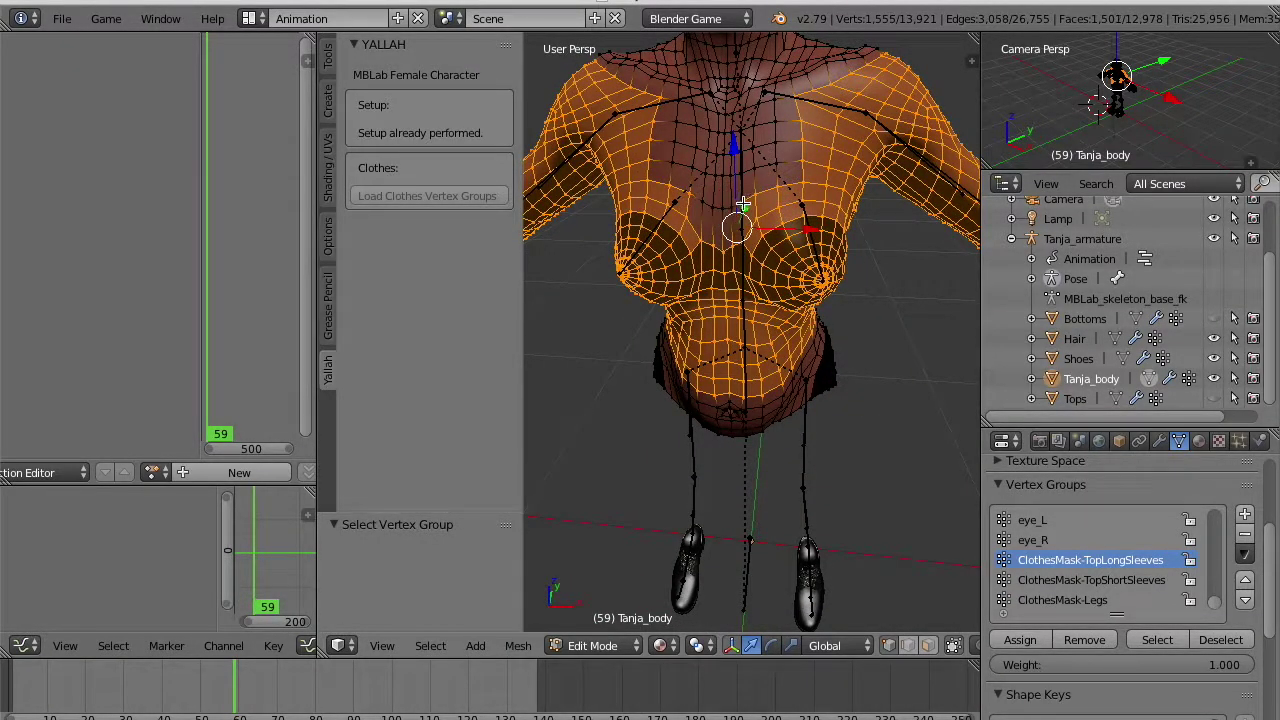
pyautogui.press('c')
pyautogui.middleClick(686, 191)
pyautogui.press('Escape')
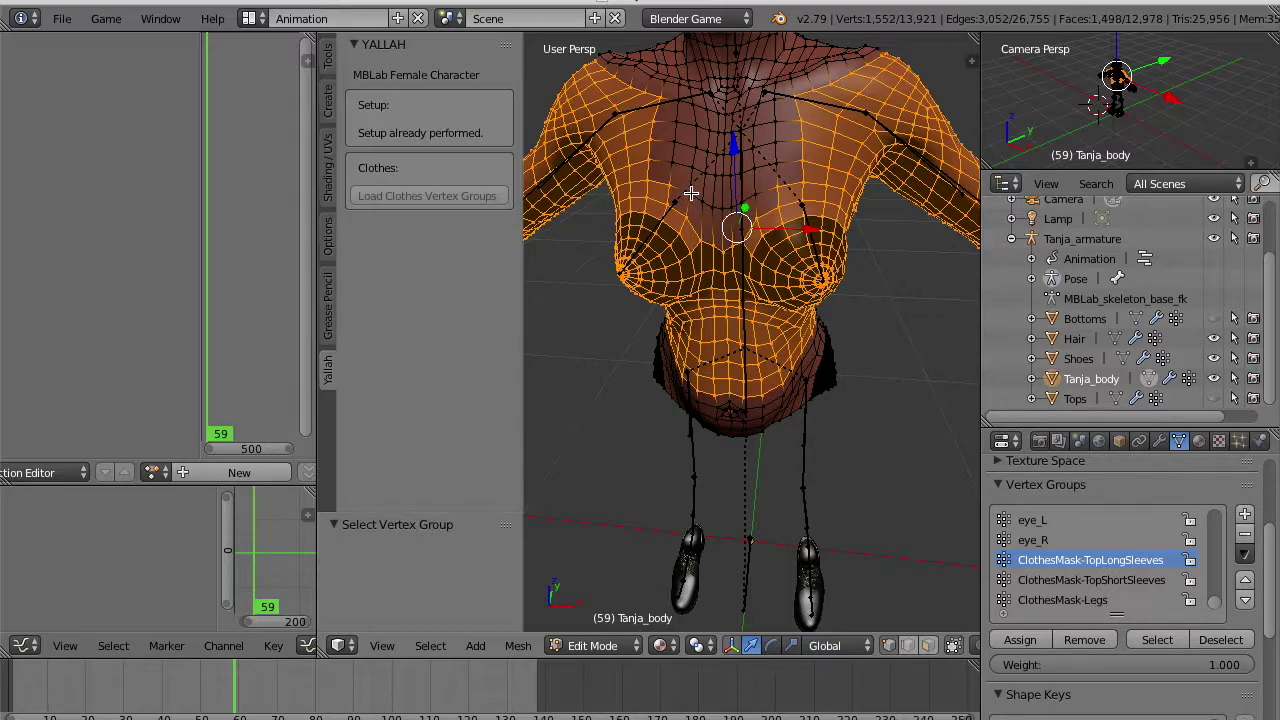
pyautogui.press('x')
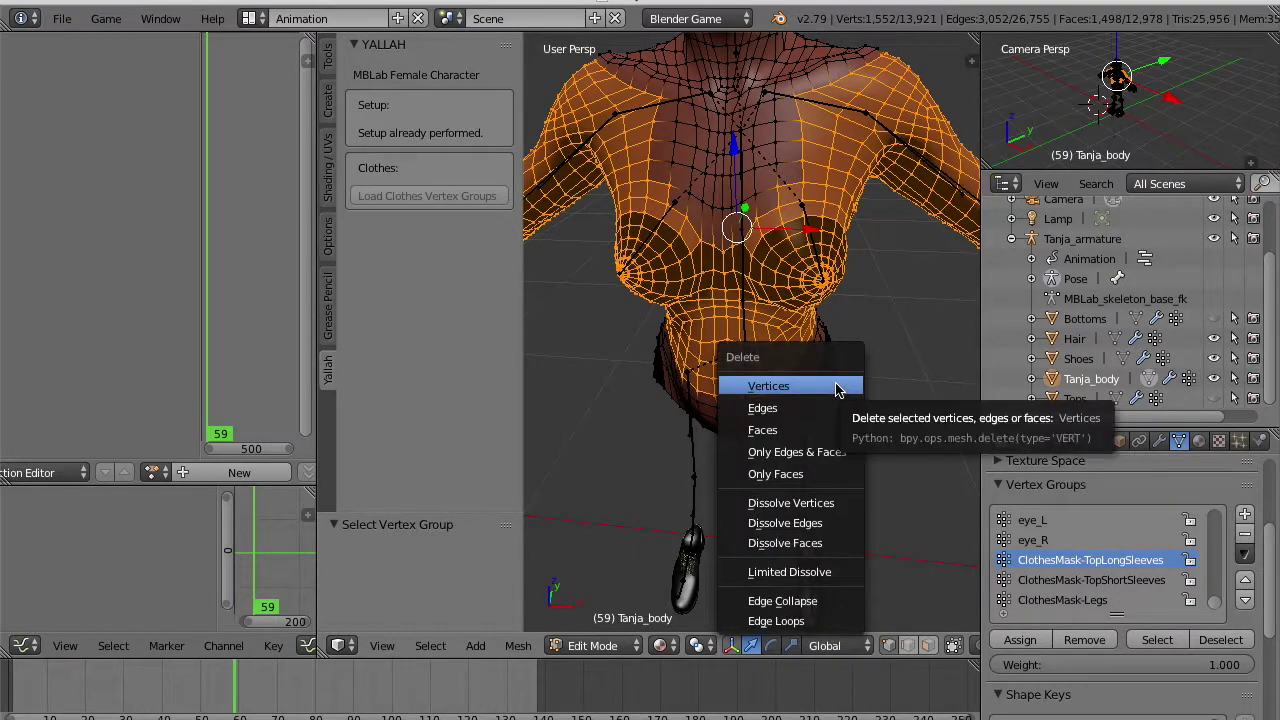
pyautogui.click(836, 387)
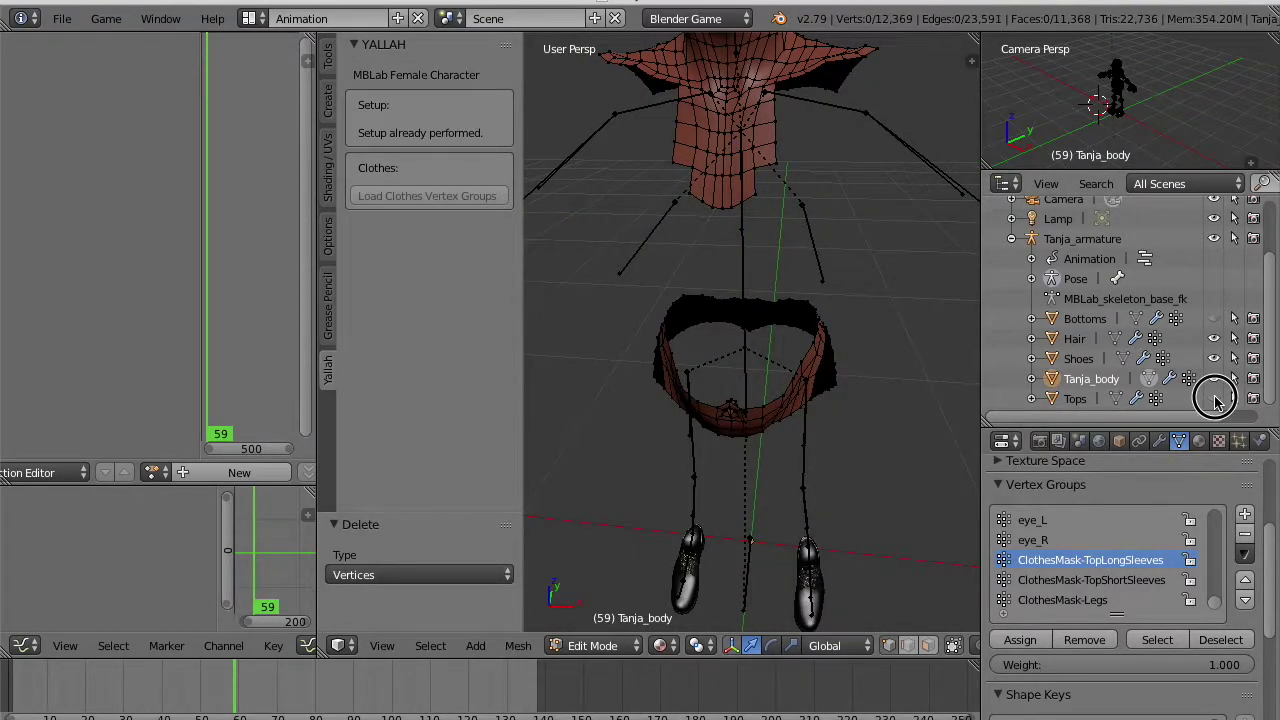
# Select the leftover connected hip ring of body mesh and delete it.
pyautogui.click(1214, 398)
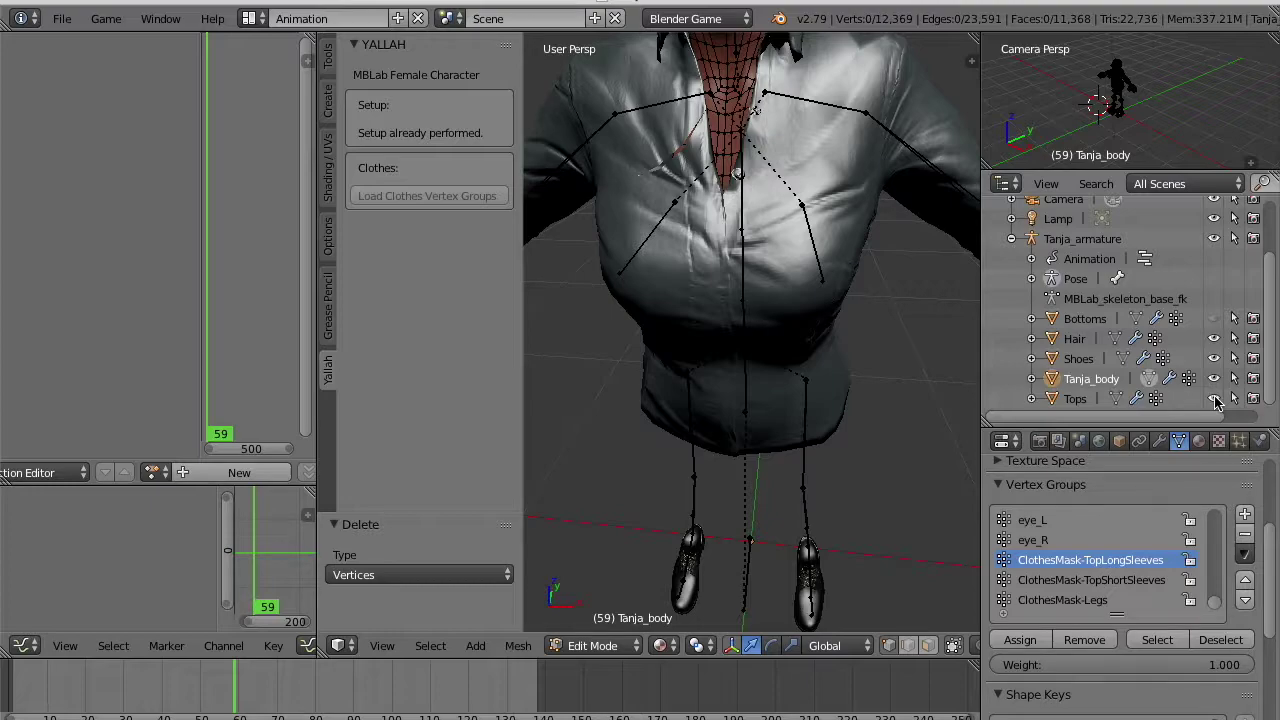
pyautogui.click(1214, 398)
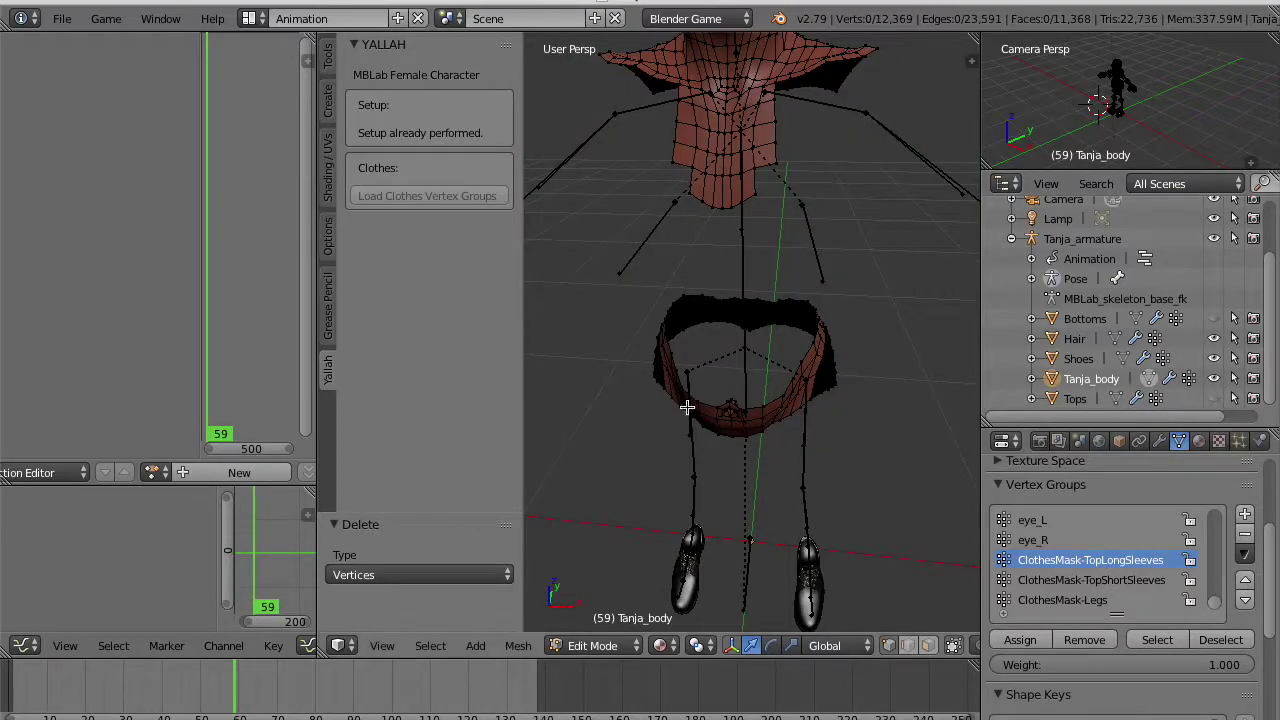
pyautogui.rightClick(762, 408)
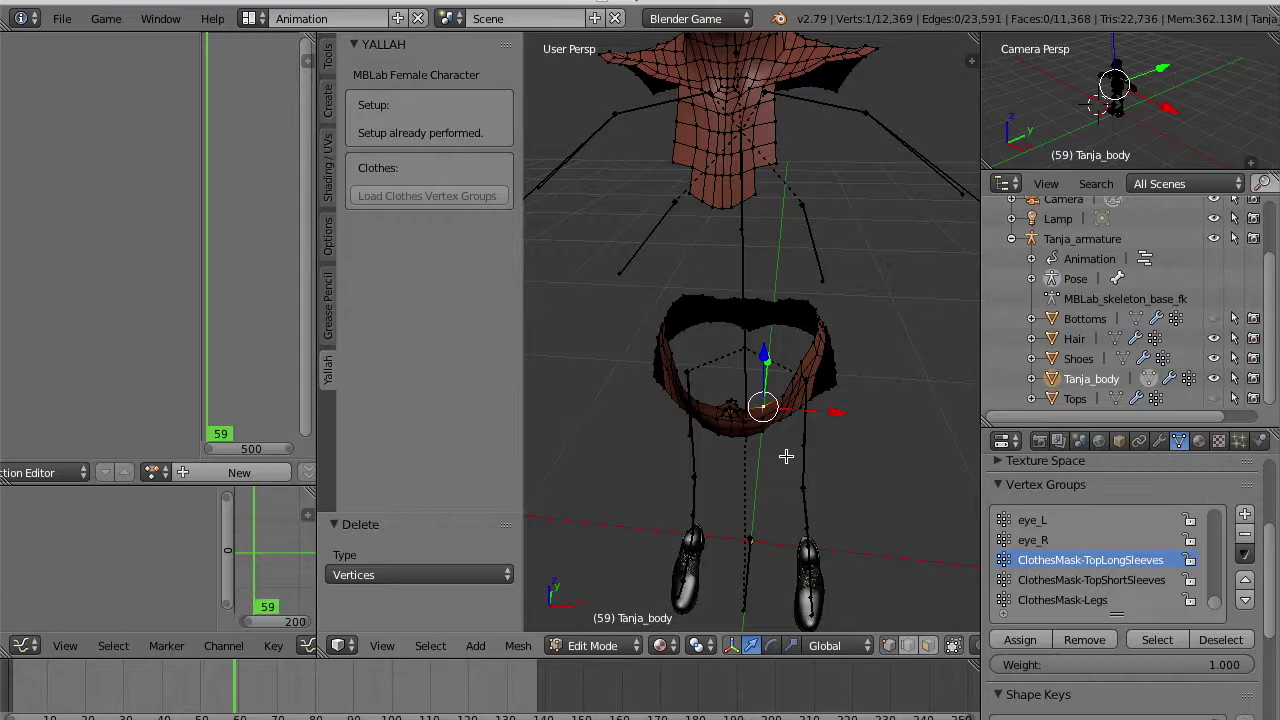
pyautogui.hotkey('ctrl', 'l')
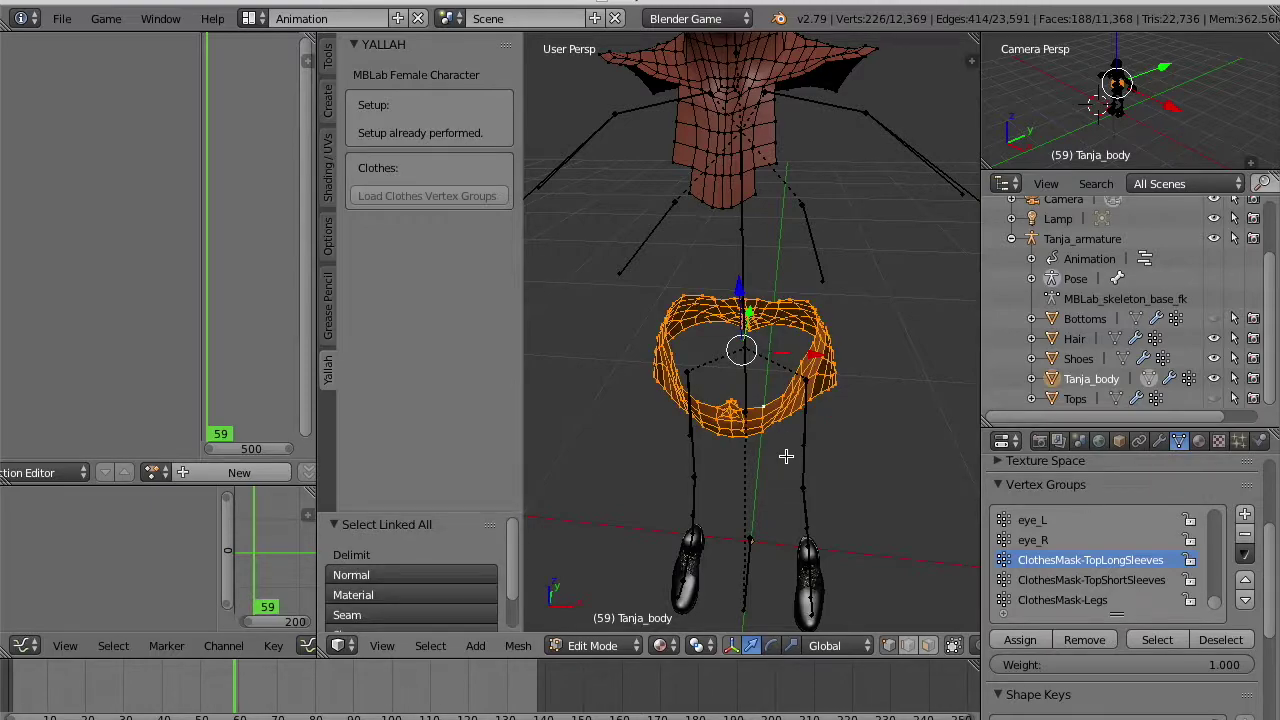
pyautogui.press('x')
pyautogui.click(786, 453)
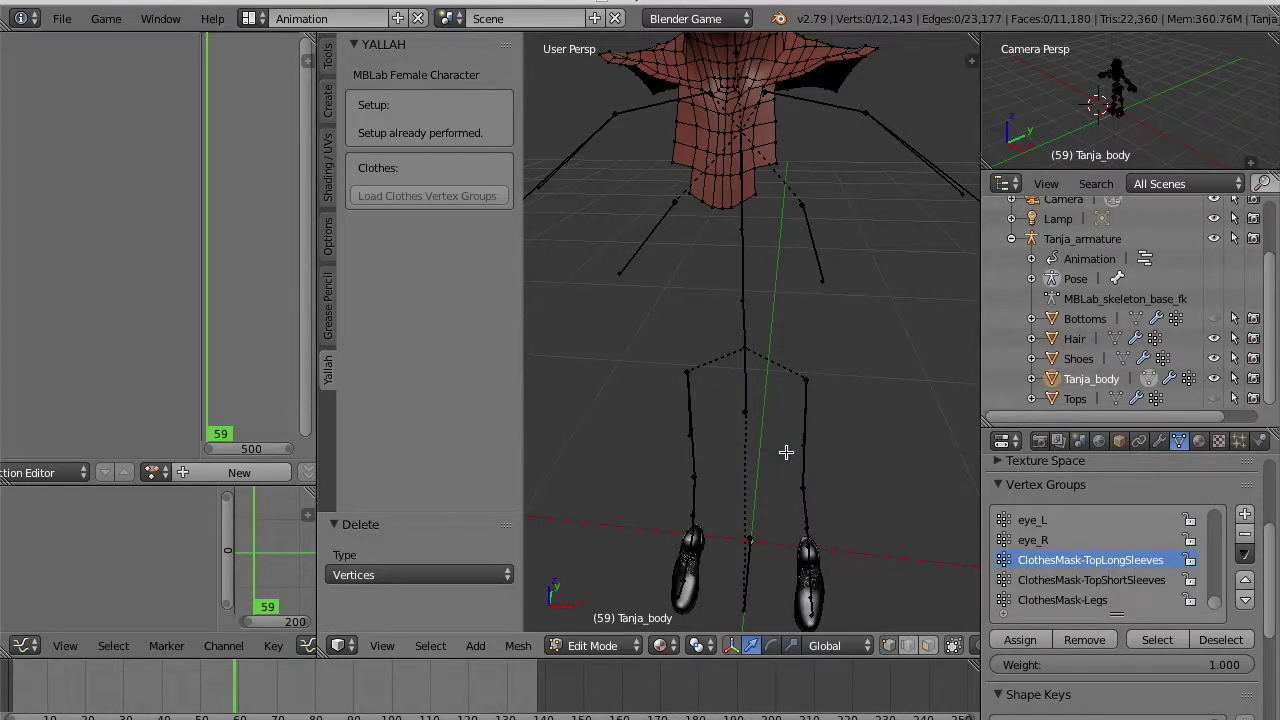
# Show the Tops shirt and Bottoms trousers again.
pyautogui.click(1214, 397)
pyautogui.click(1214, 318)
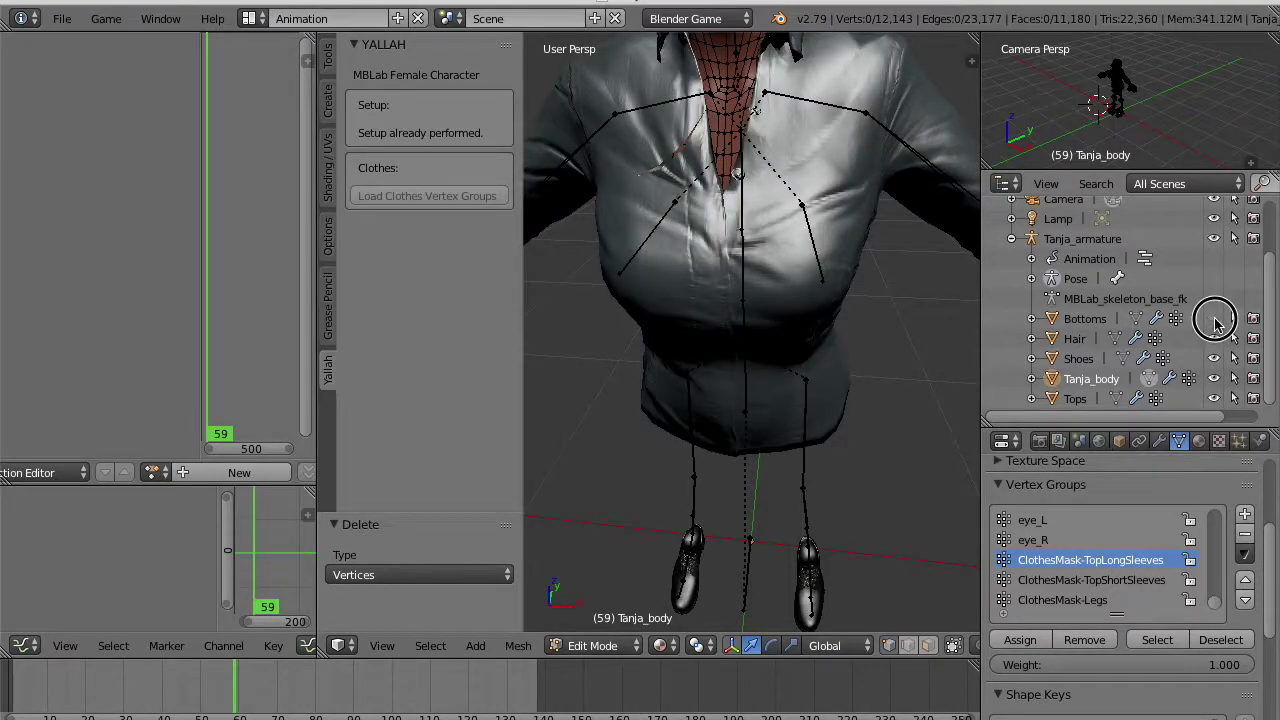
pyautogui.scroll(-3, 683, 408)
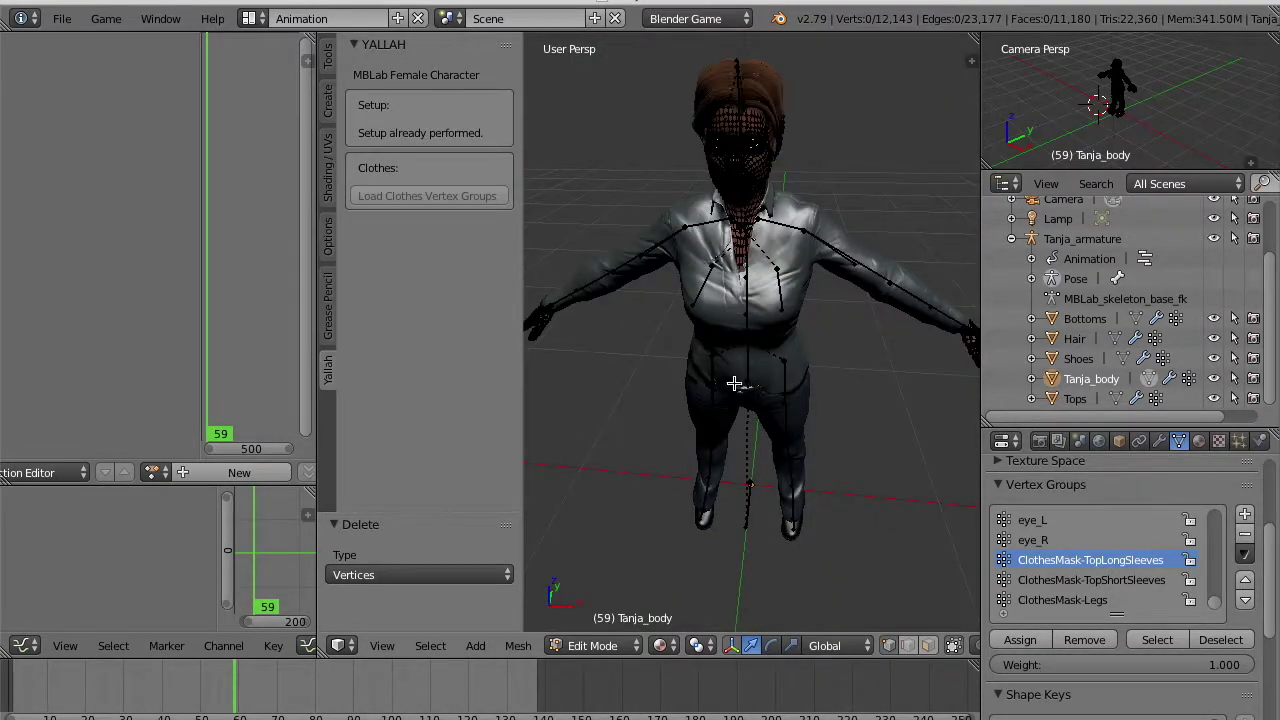
# Finish editing Tanja_body and return to Object Mode.
pyautogui.scroll(-3, 726, 340)
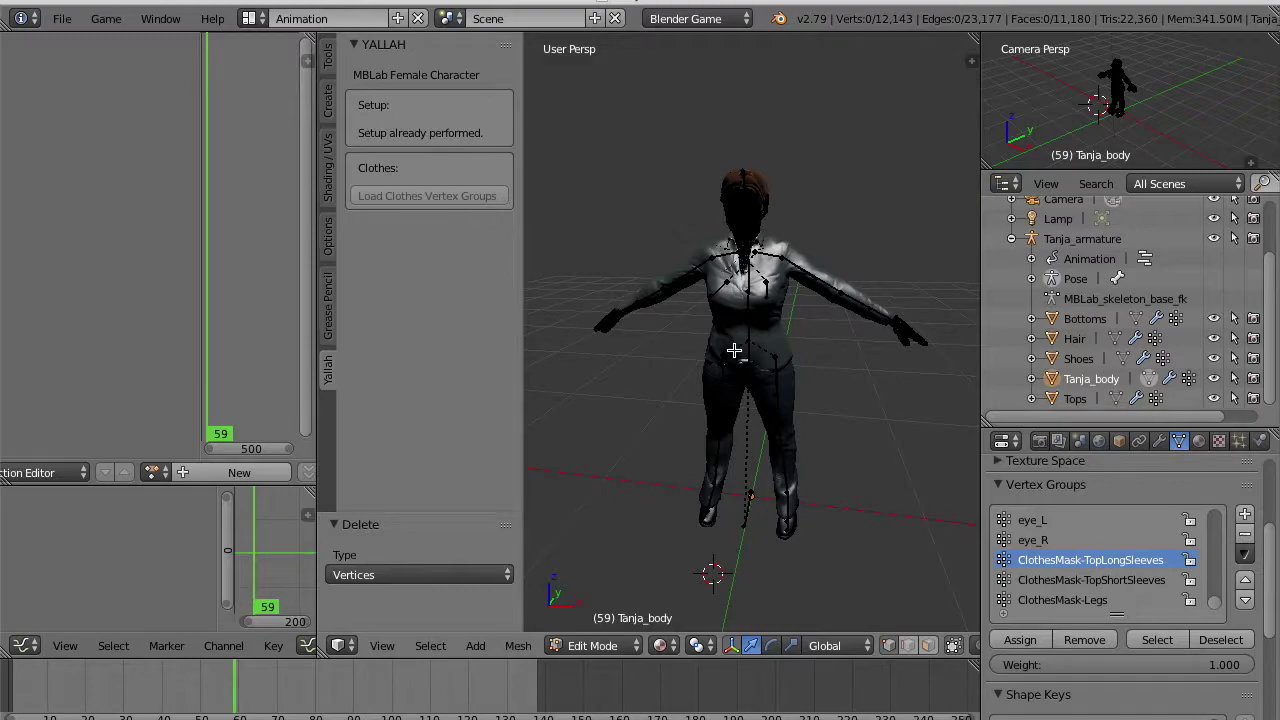
pyautogui.press('Tab')
pyautogui.moveTo(732, 350); pyautogui.dragTo(676, 347, button='middle')
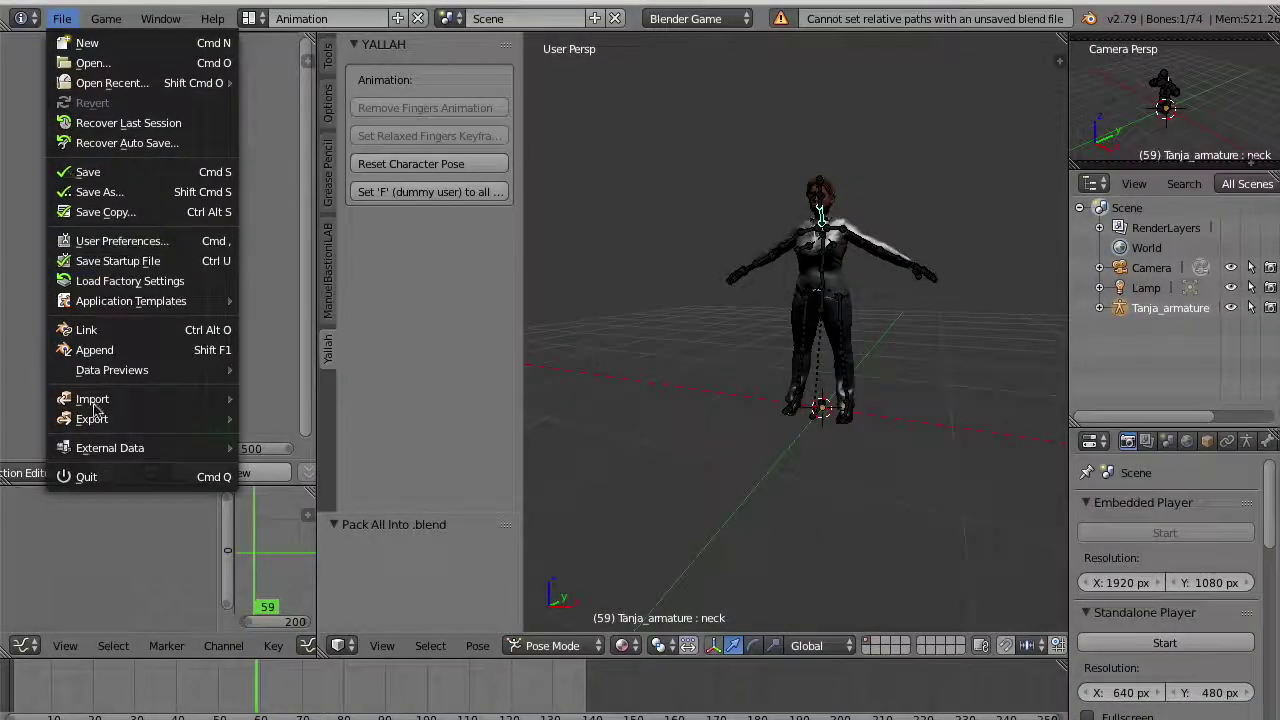
# Save As Tanja.blend in the BlenderScenes folder, replacing the untitled file name.
pyautogui.click(97, 193)
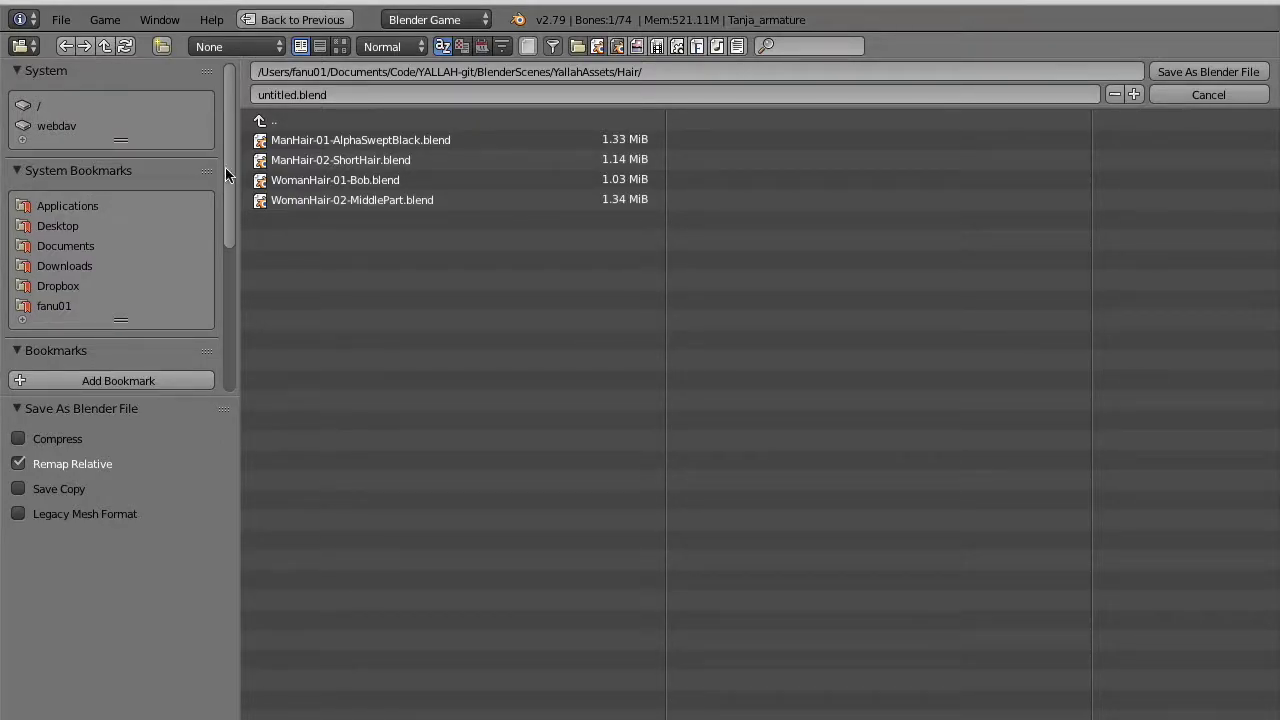
pyautogui.scroll(-3, 108, 258)
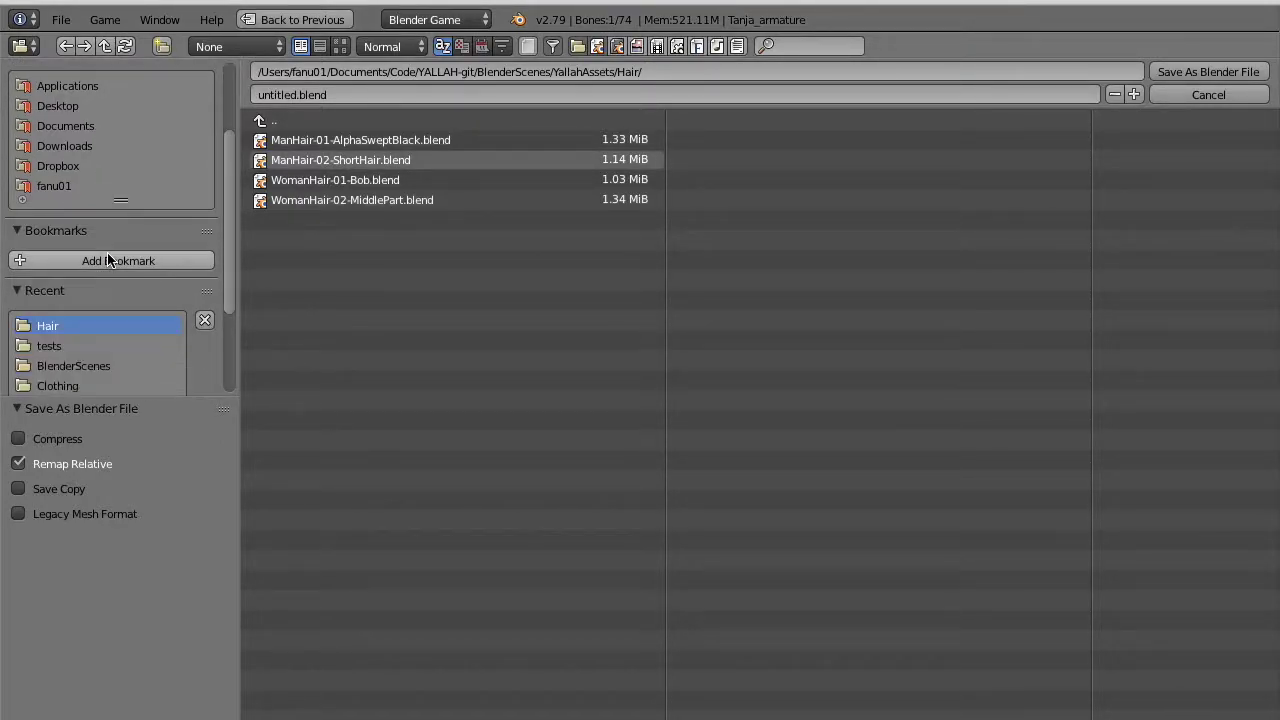
pyautogui.click(73, 366)
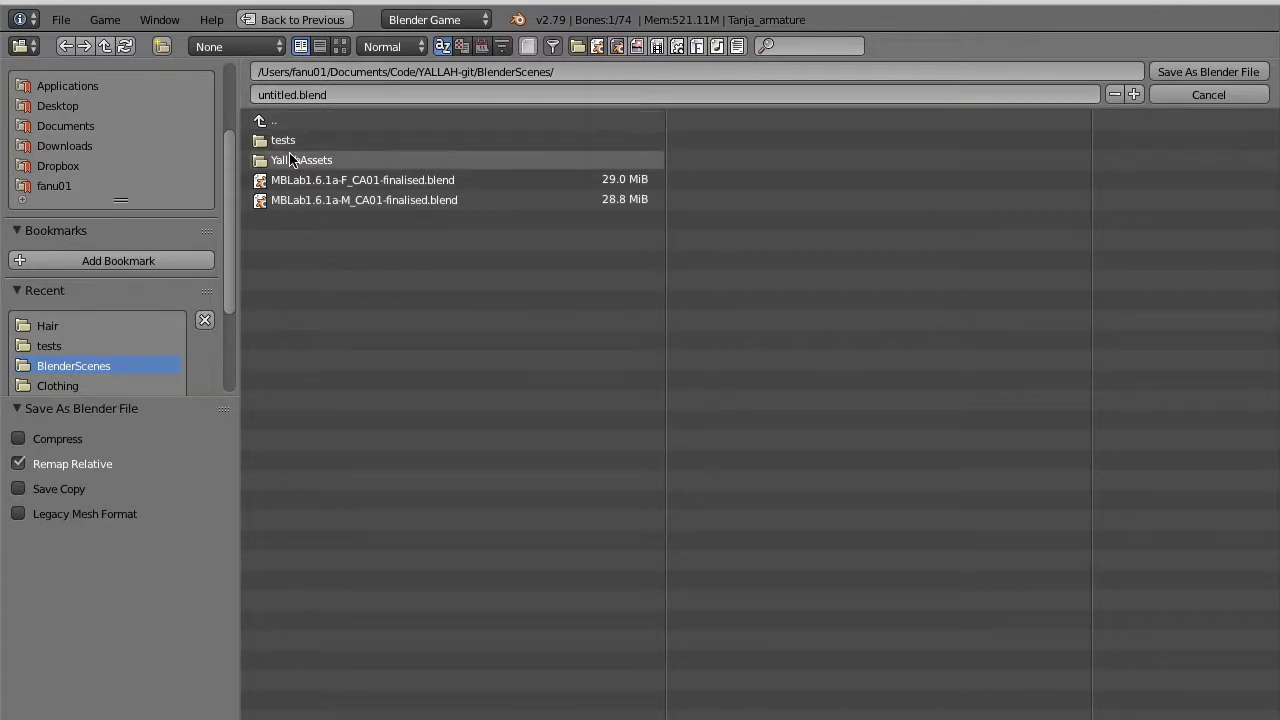
pyautogui.click(290, 95)
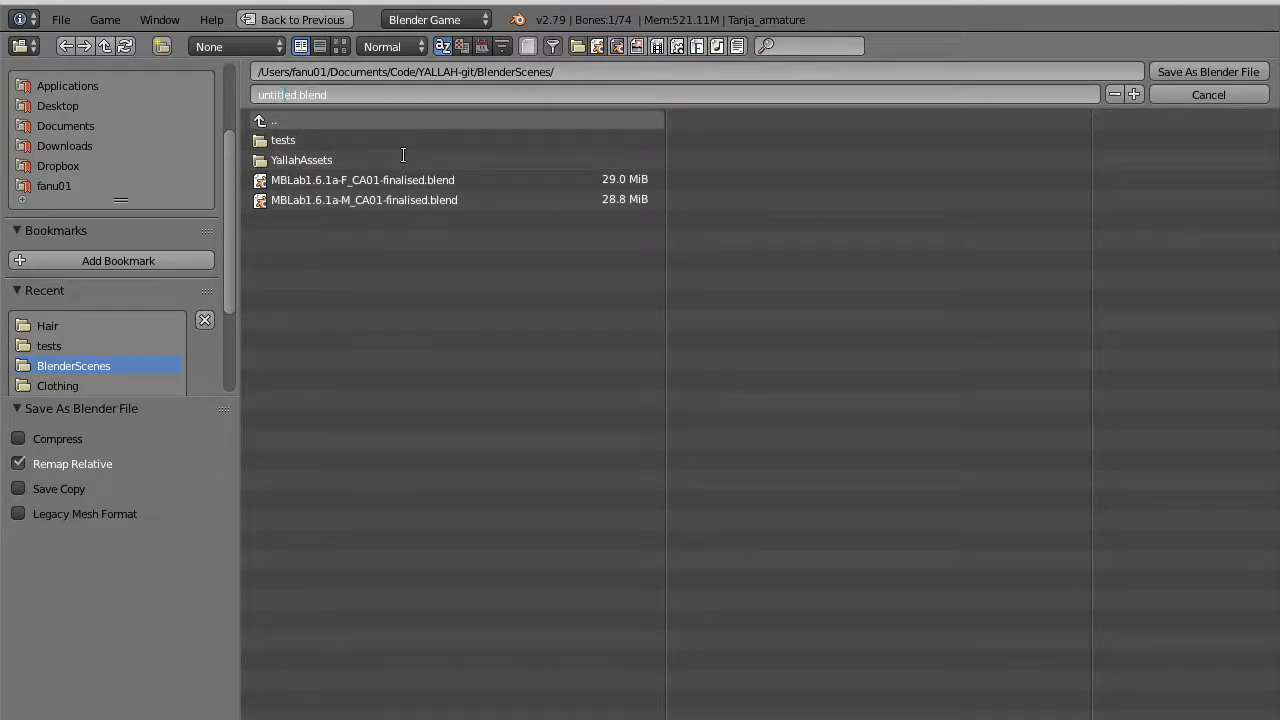
pyautogui.press('Delete')
pyautogui.press('Delete')
pyautogui.press('Delete')
pyautogui.press('BackSpace')
pyautogui.press('BackSpace')
pyautogui.press('BackSpace')
pyautogui.press('BackSpace')
pyautogui.press('BackSpace')
pyautogui.write('Tanja')
pyautogui.click(1198, 70)
pyautogui.click(1198, 70)
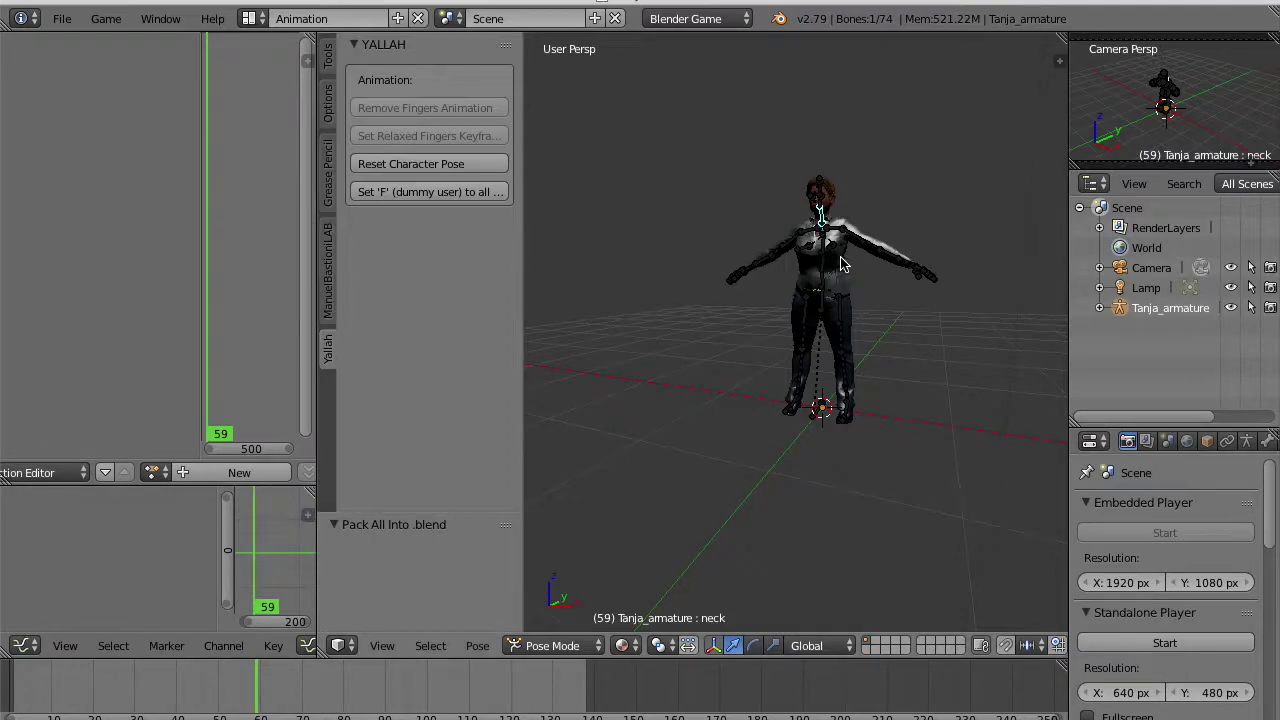
pyautogui.scroll(4, 843, 268)
pyautogui.keyDown('shift'); pyautogui.moveTo(863, 228); pyautogui.dragTo(790, 291, button='middle'); pyautogui.keyUp('shift')
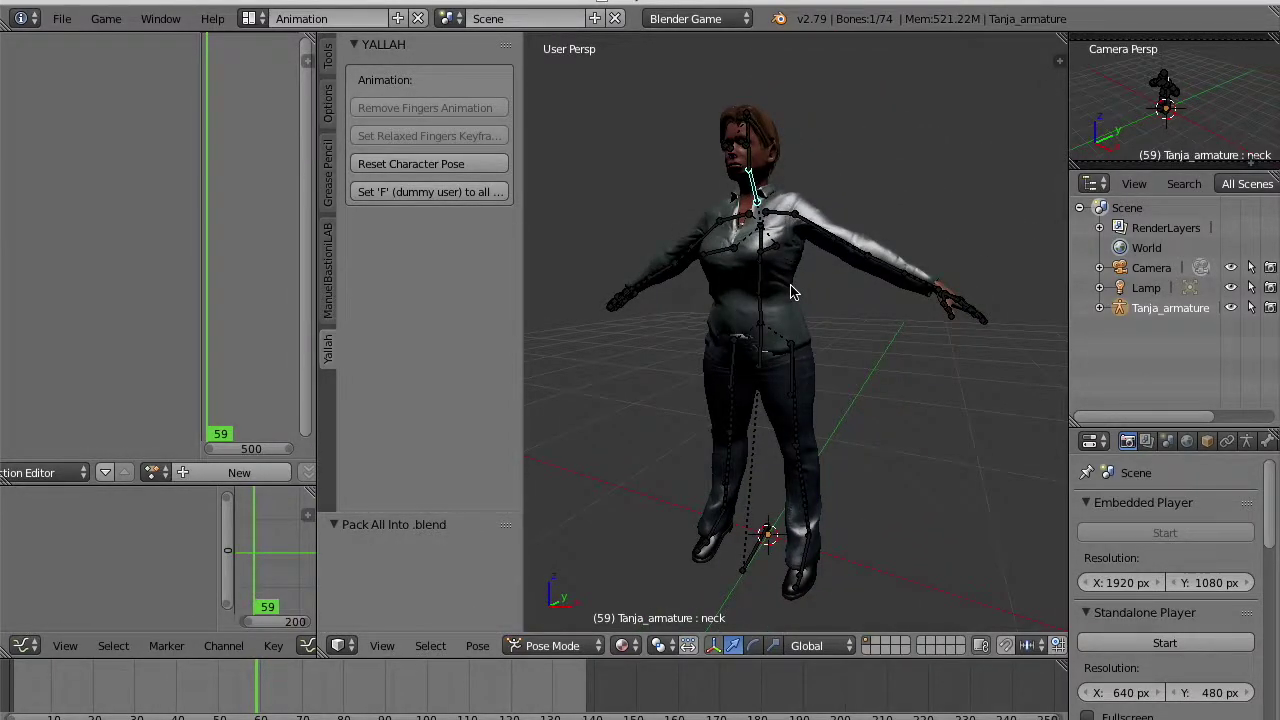